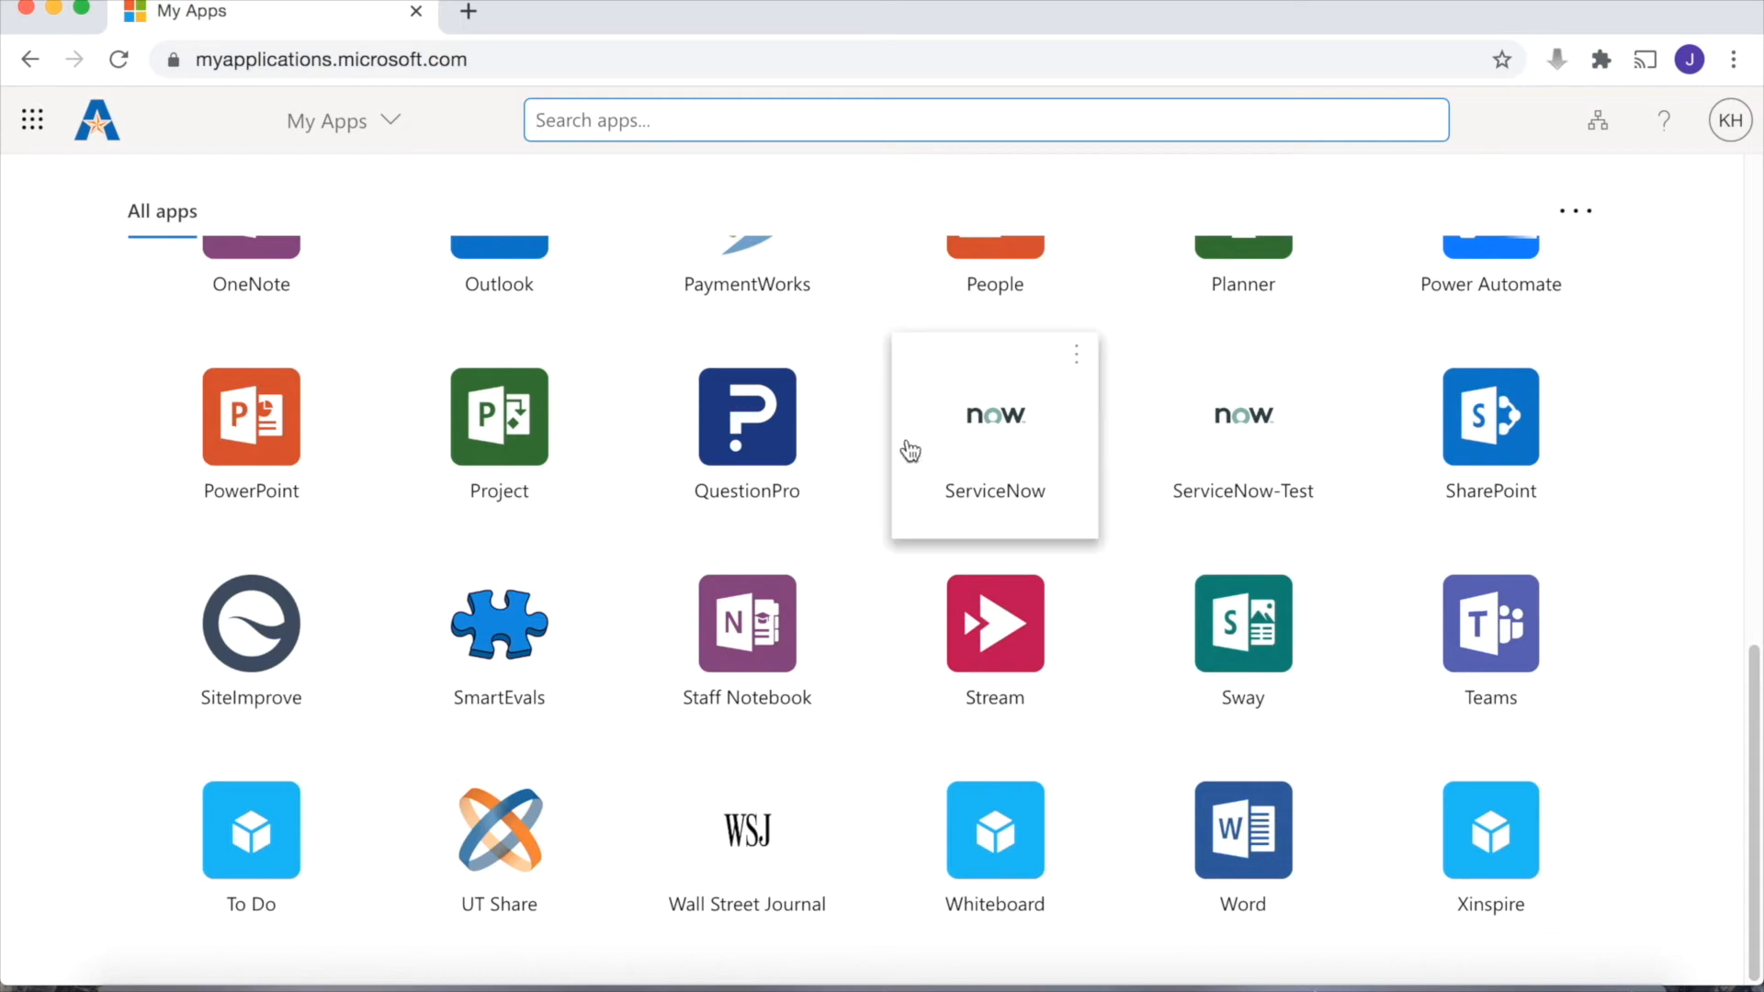
Step: Open the Test survey in QuestionPro and select its survey link among the Share distribution options
left_click(765, 454)
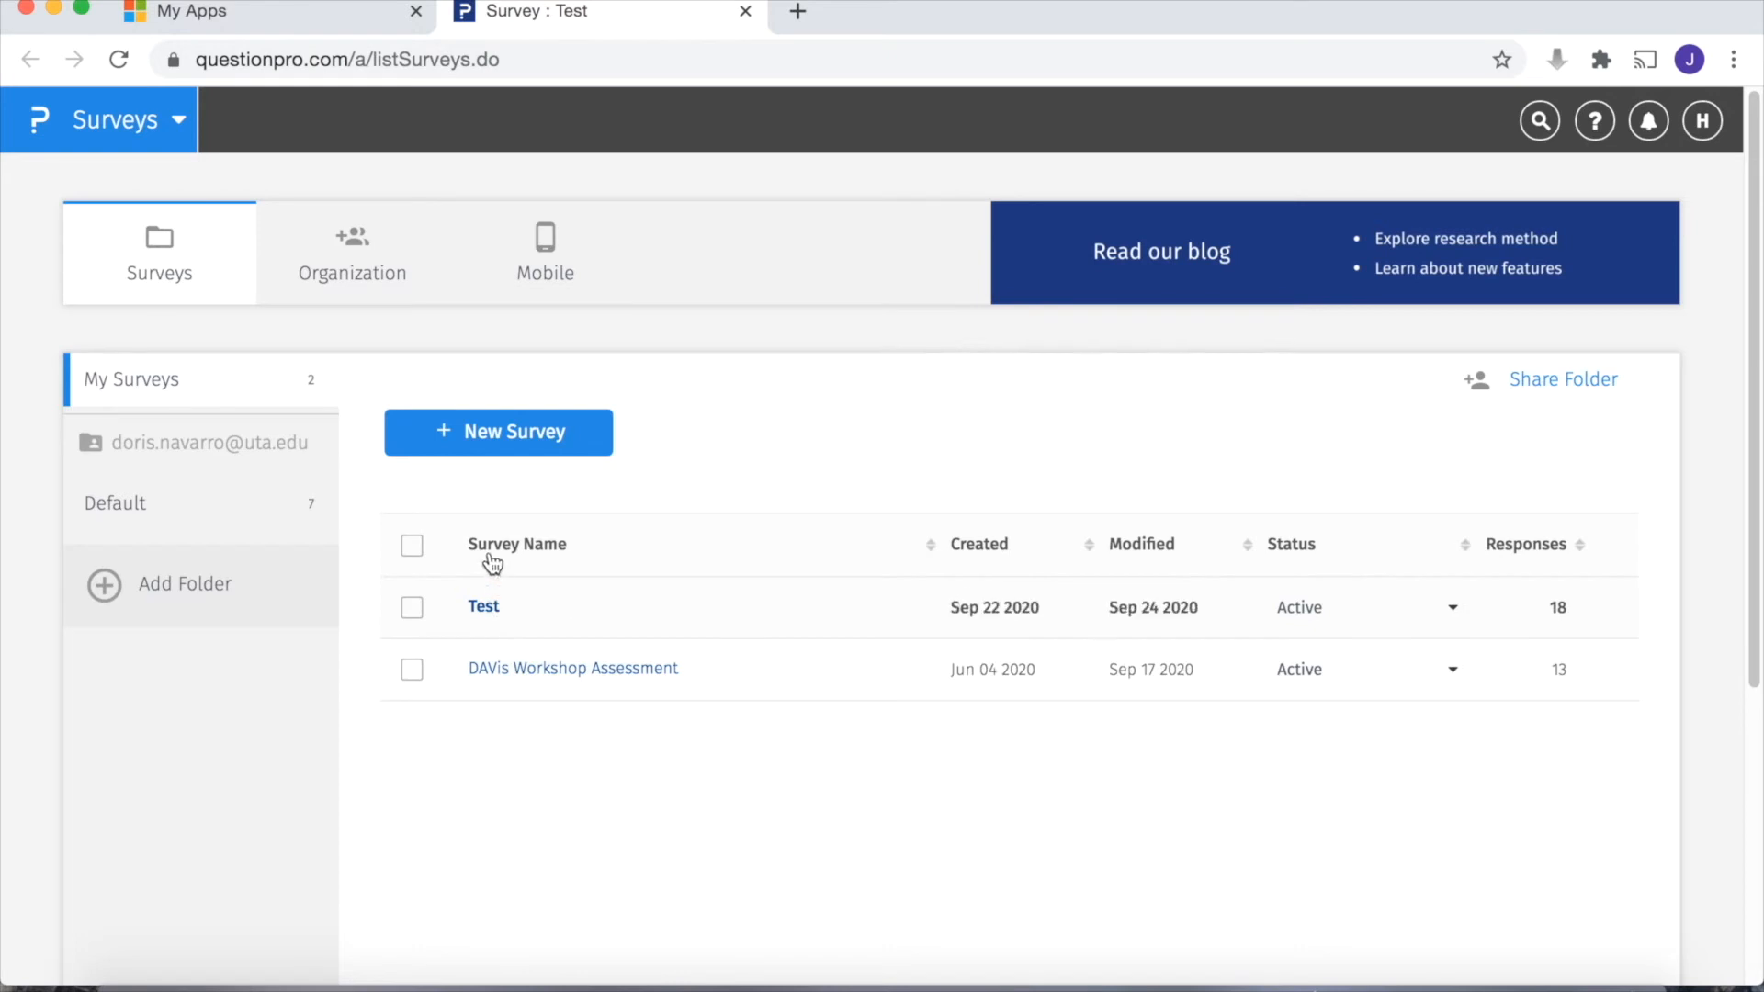
left_click(485, 608)
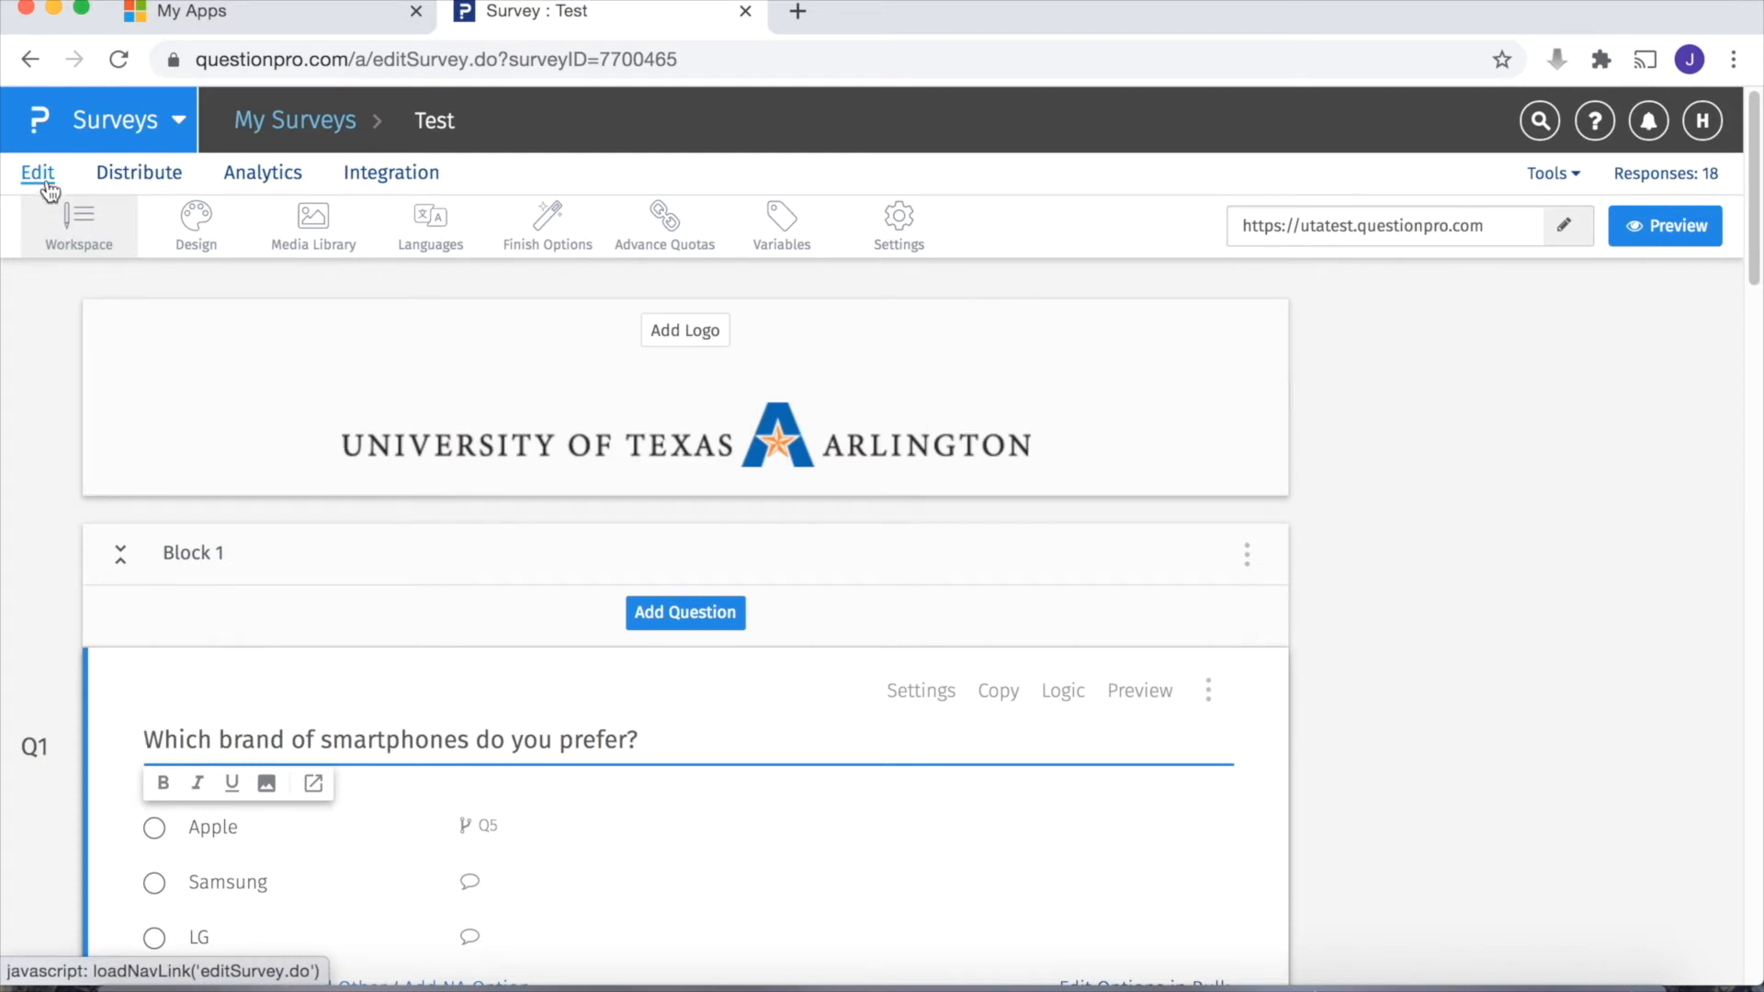
left_click(135, 176)
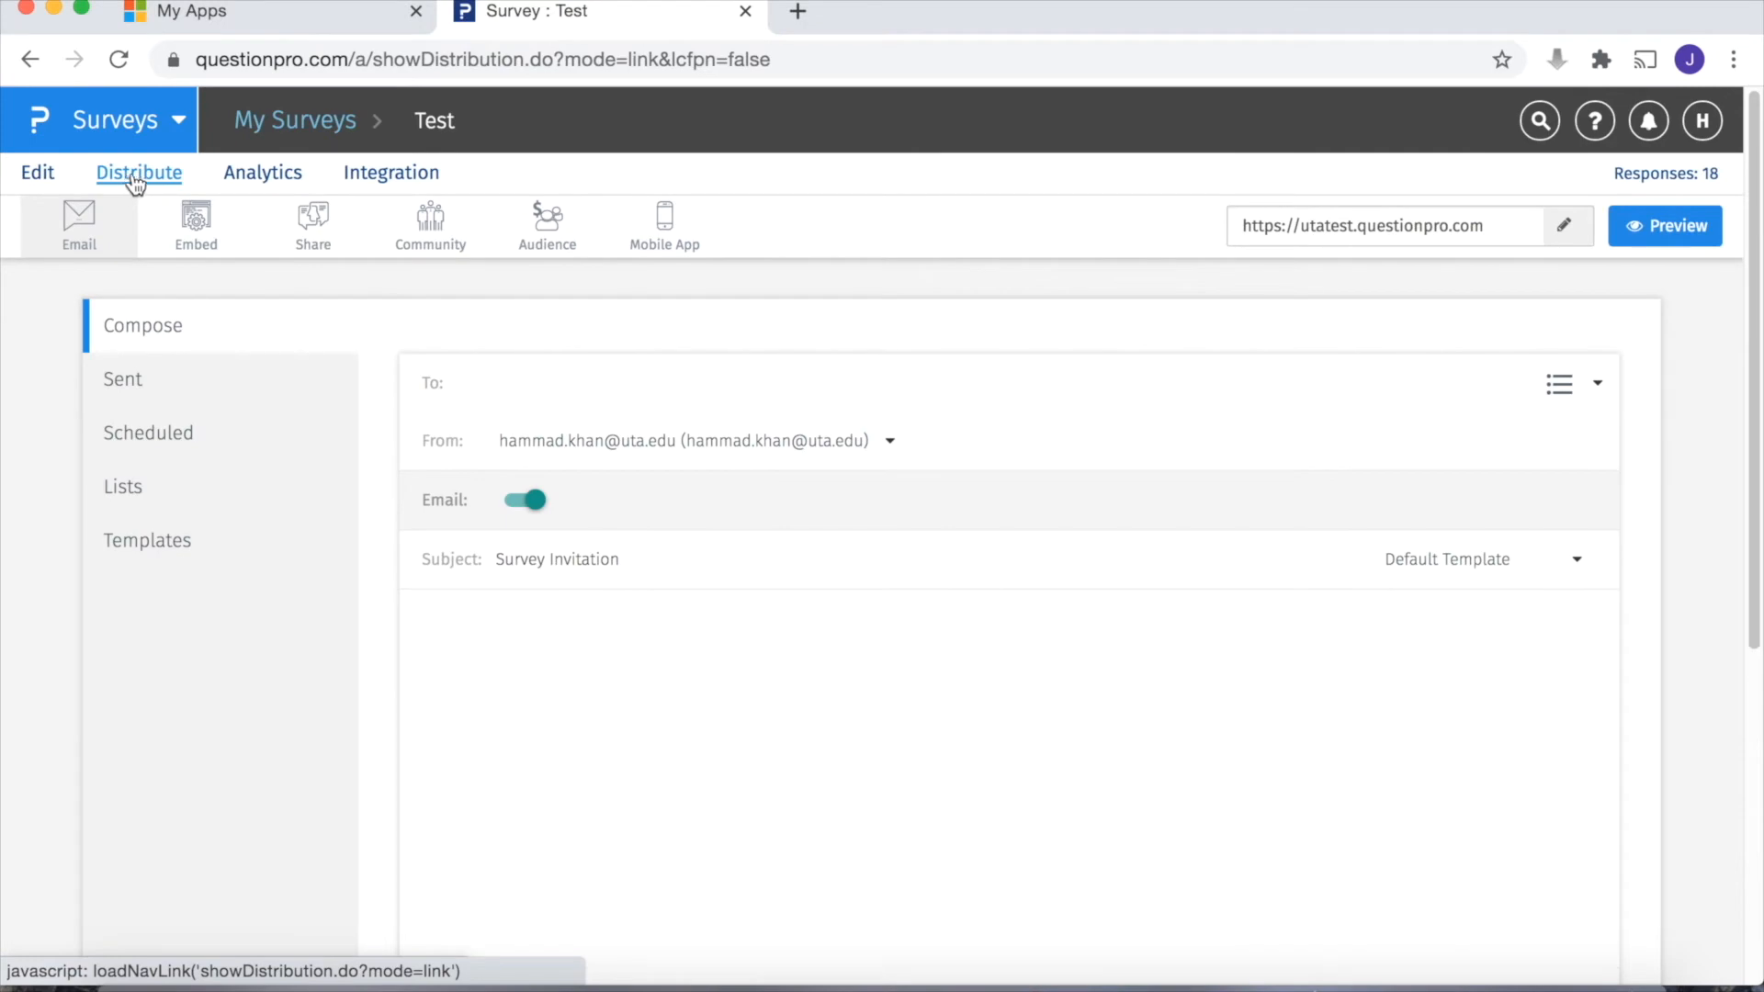
left_click(318, 215)
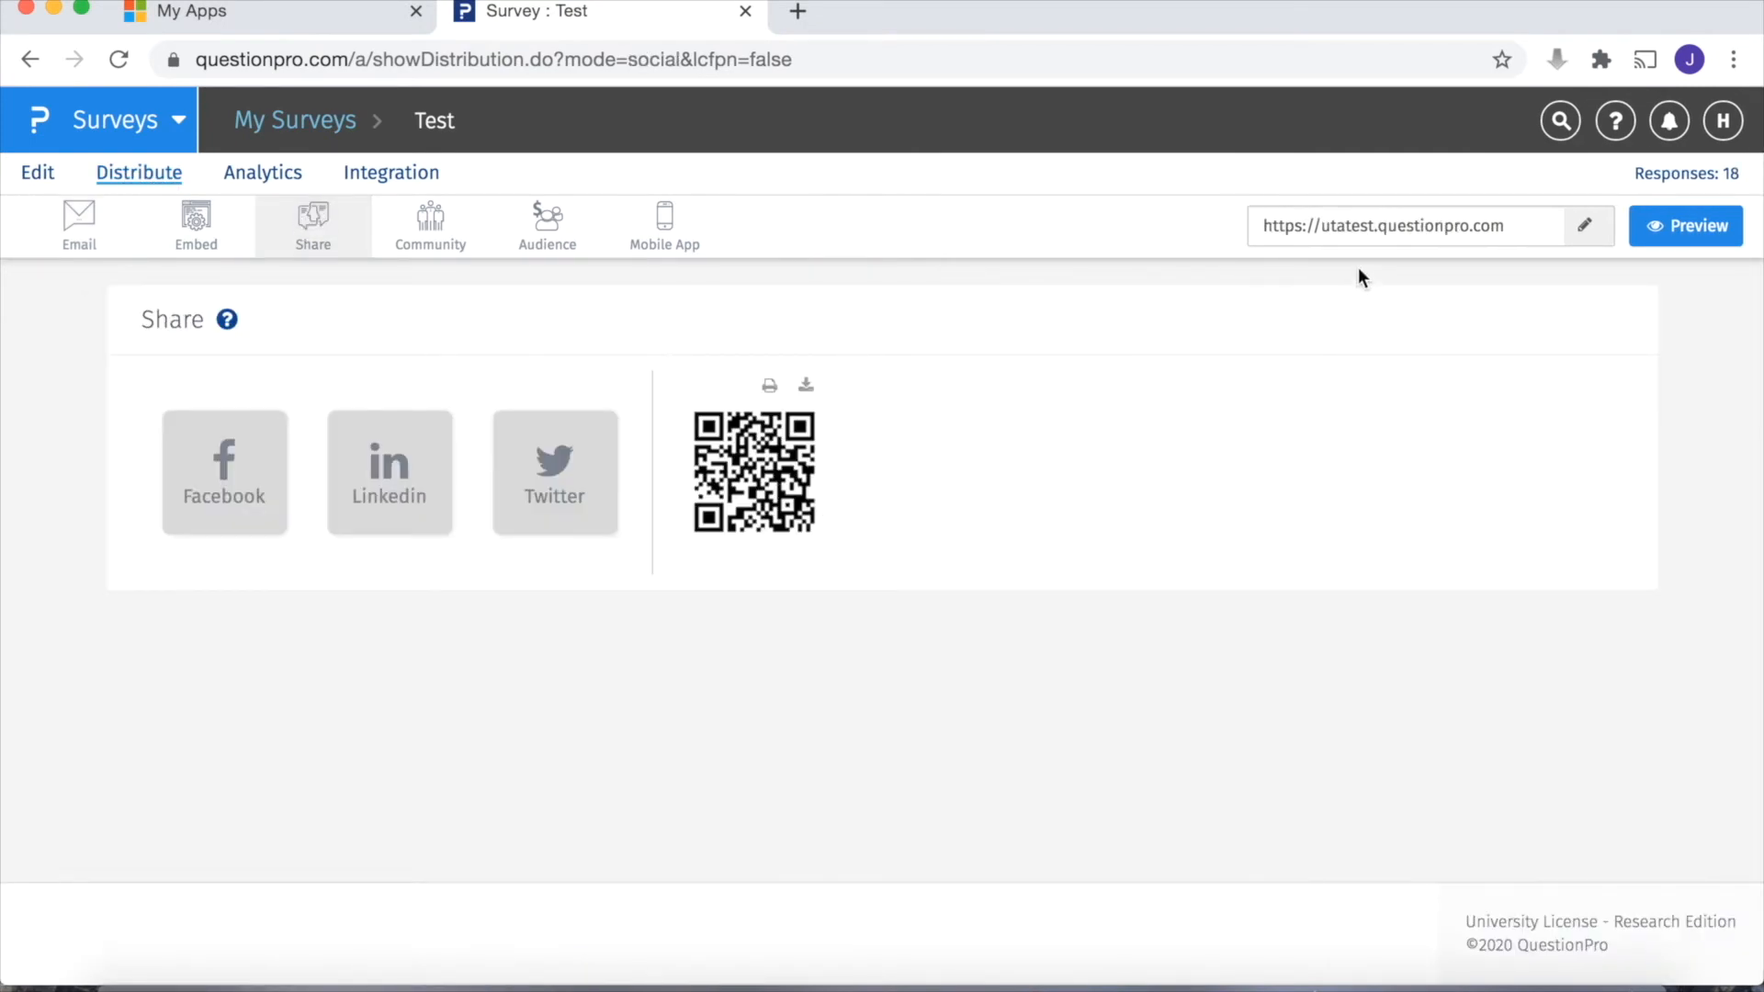
left_click(1360, 234)
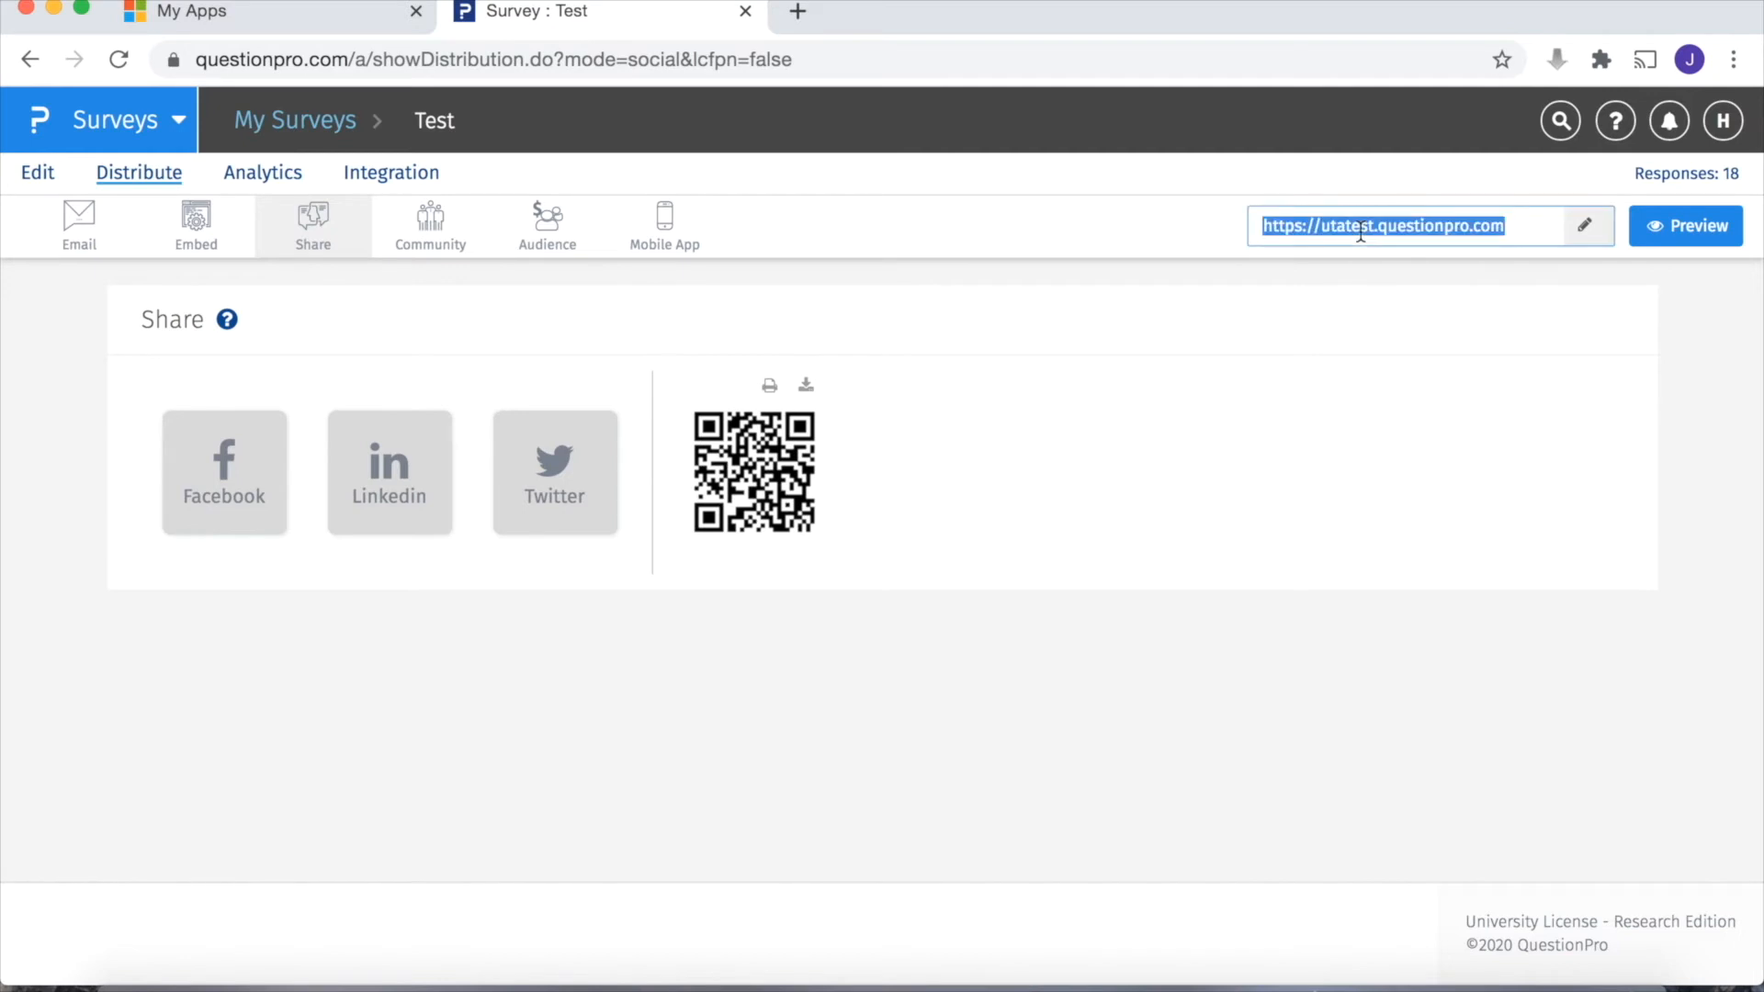
Step: Open the survey's analytics dashboard and examine the response distribution map and the results for the preferred smartphone brand question
left_click(266, 174)
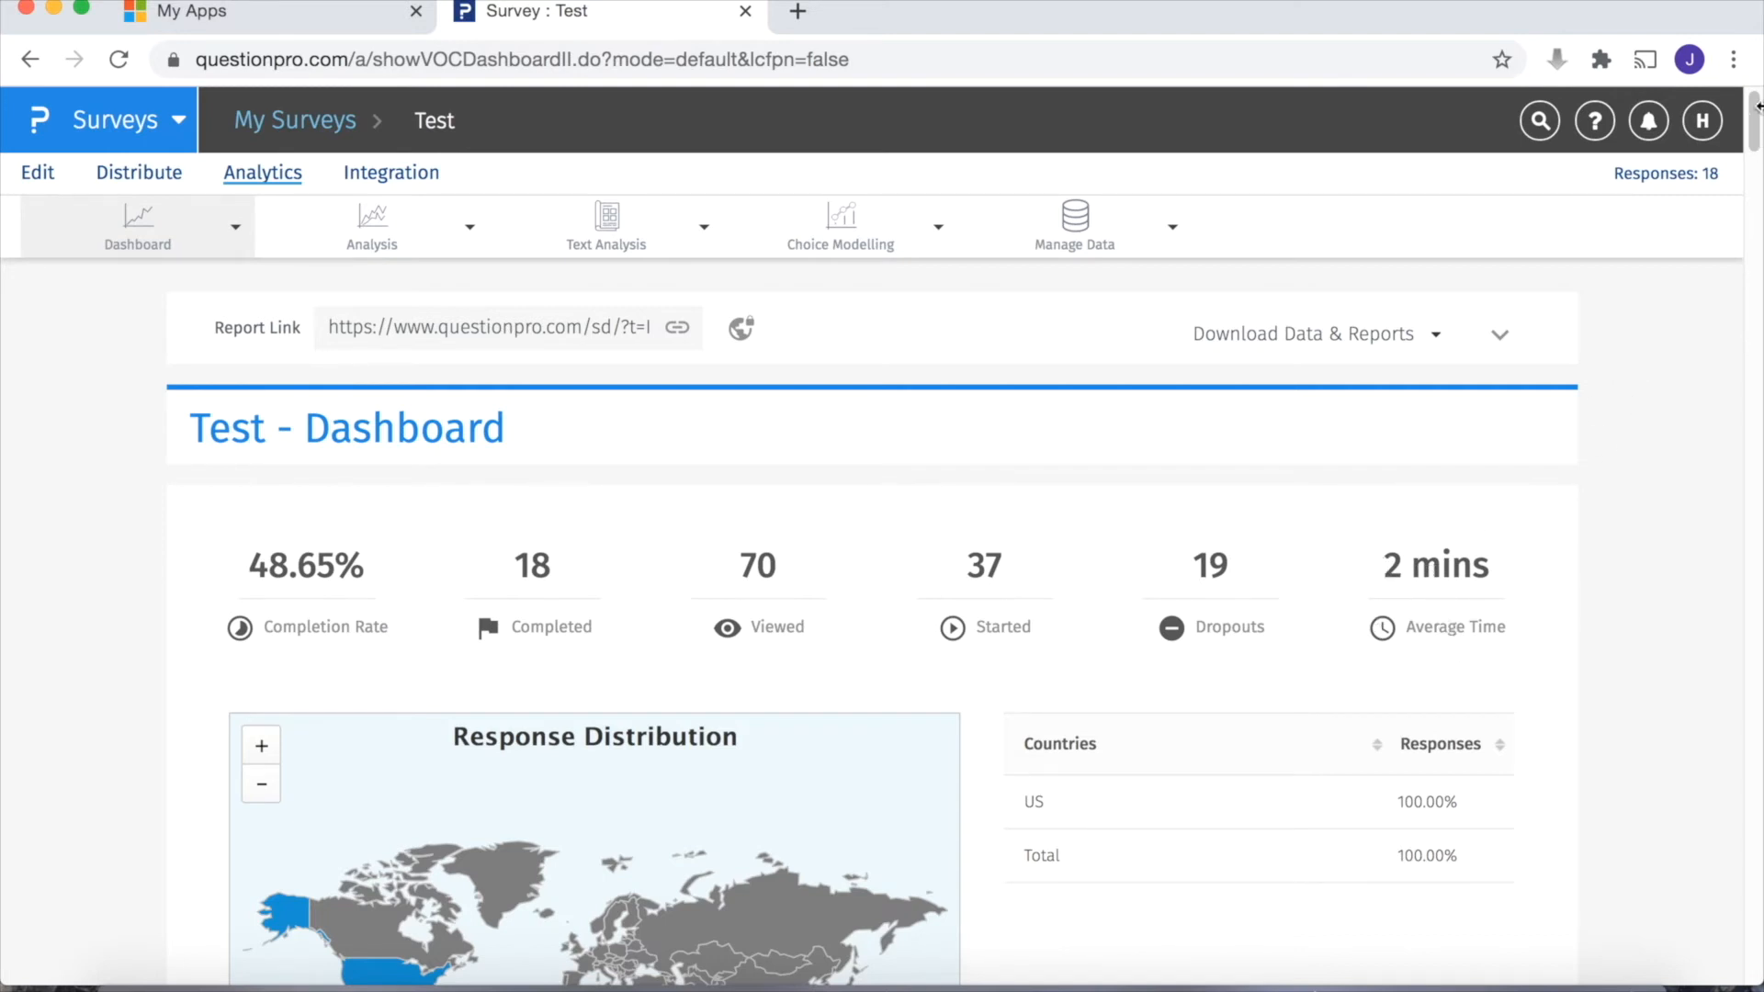
left_click_drag(1755, 119, 1748, 152)
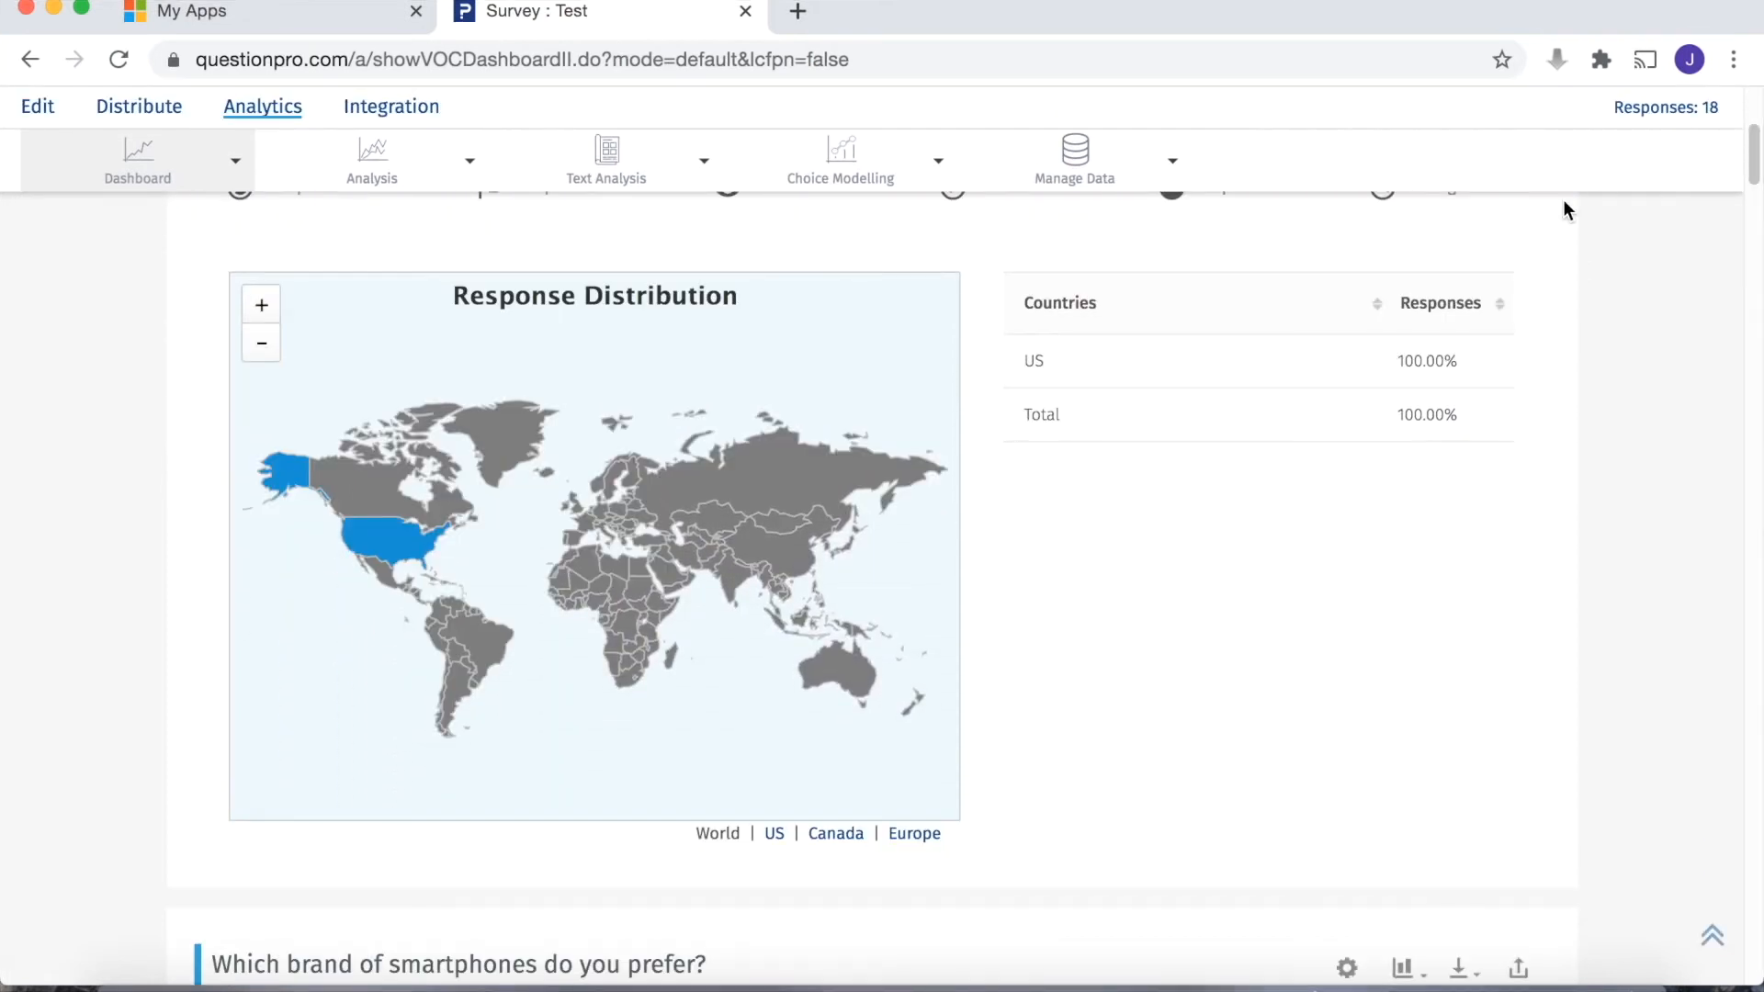
mouse_move(383, 540)
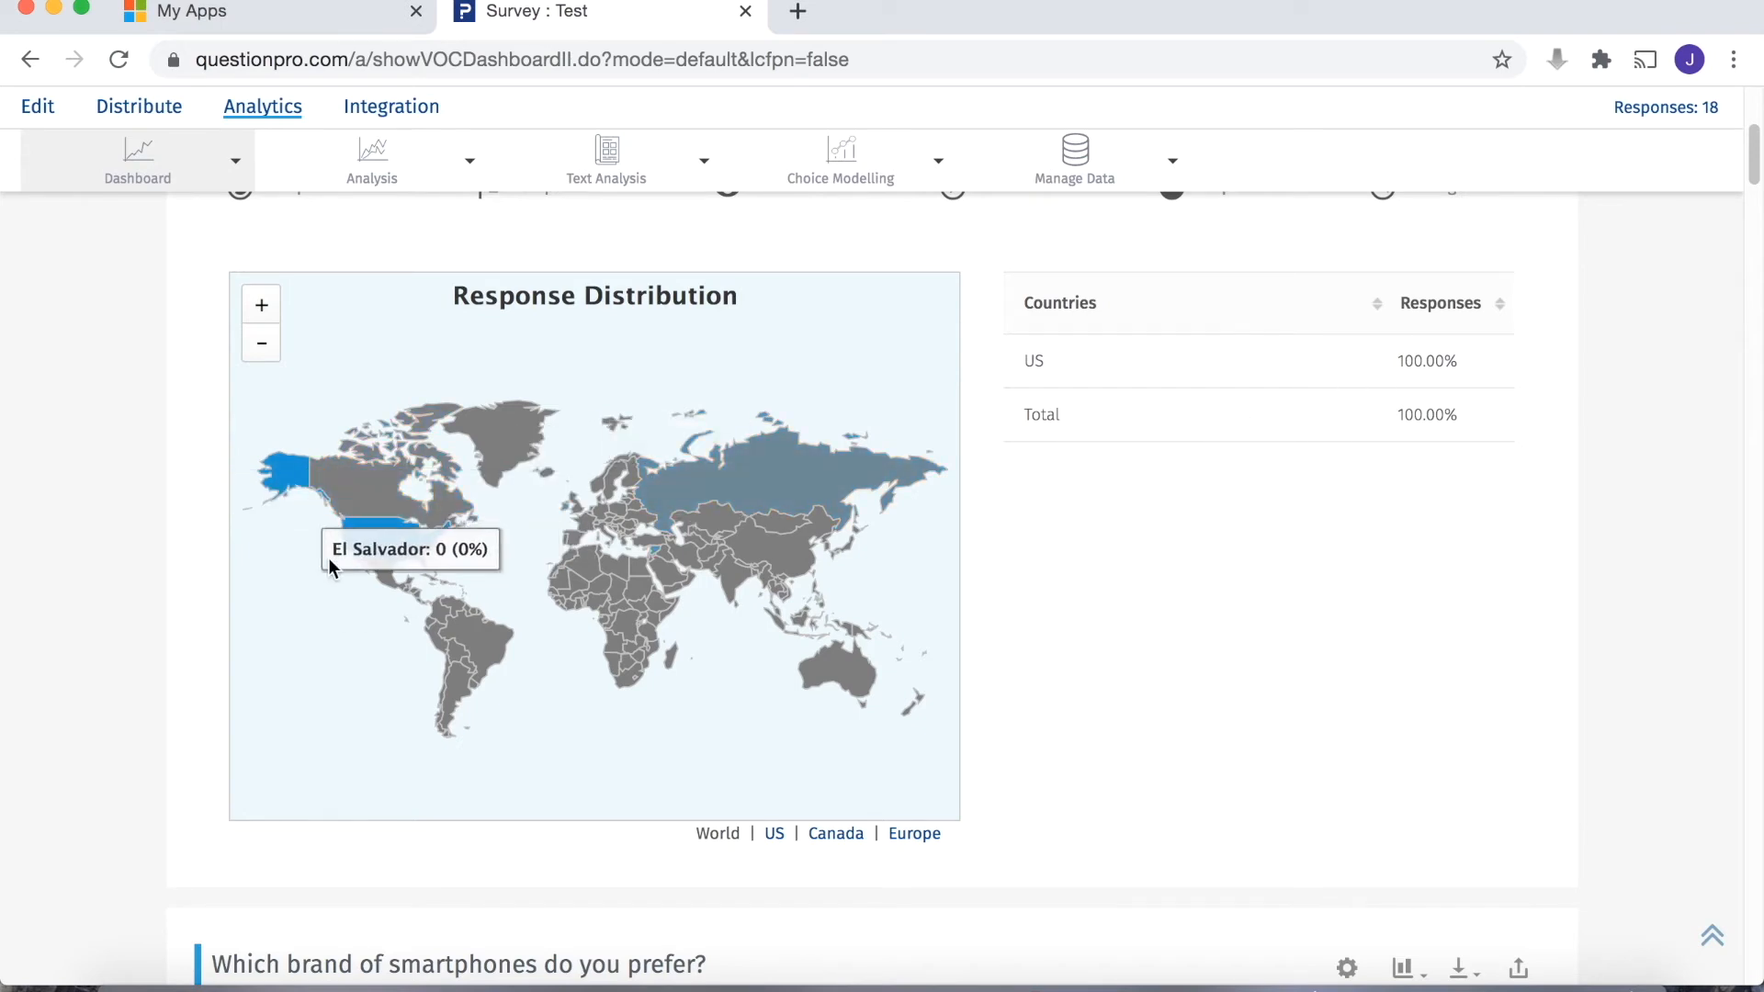
left_click_drag(1754, 156, 1751, 207)
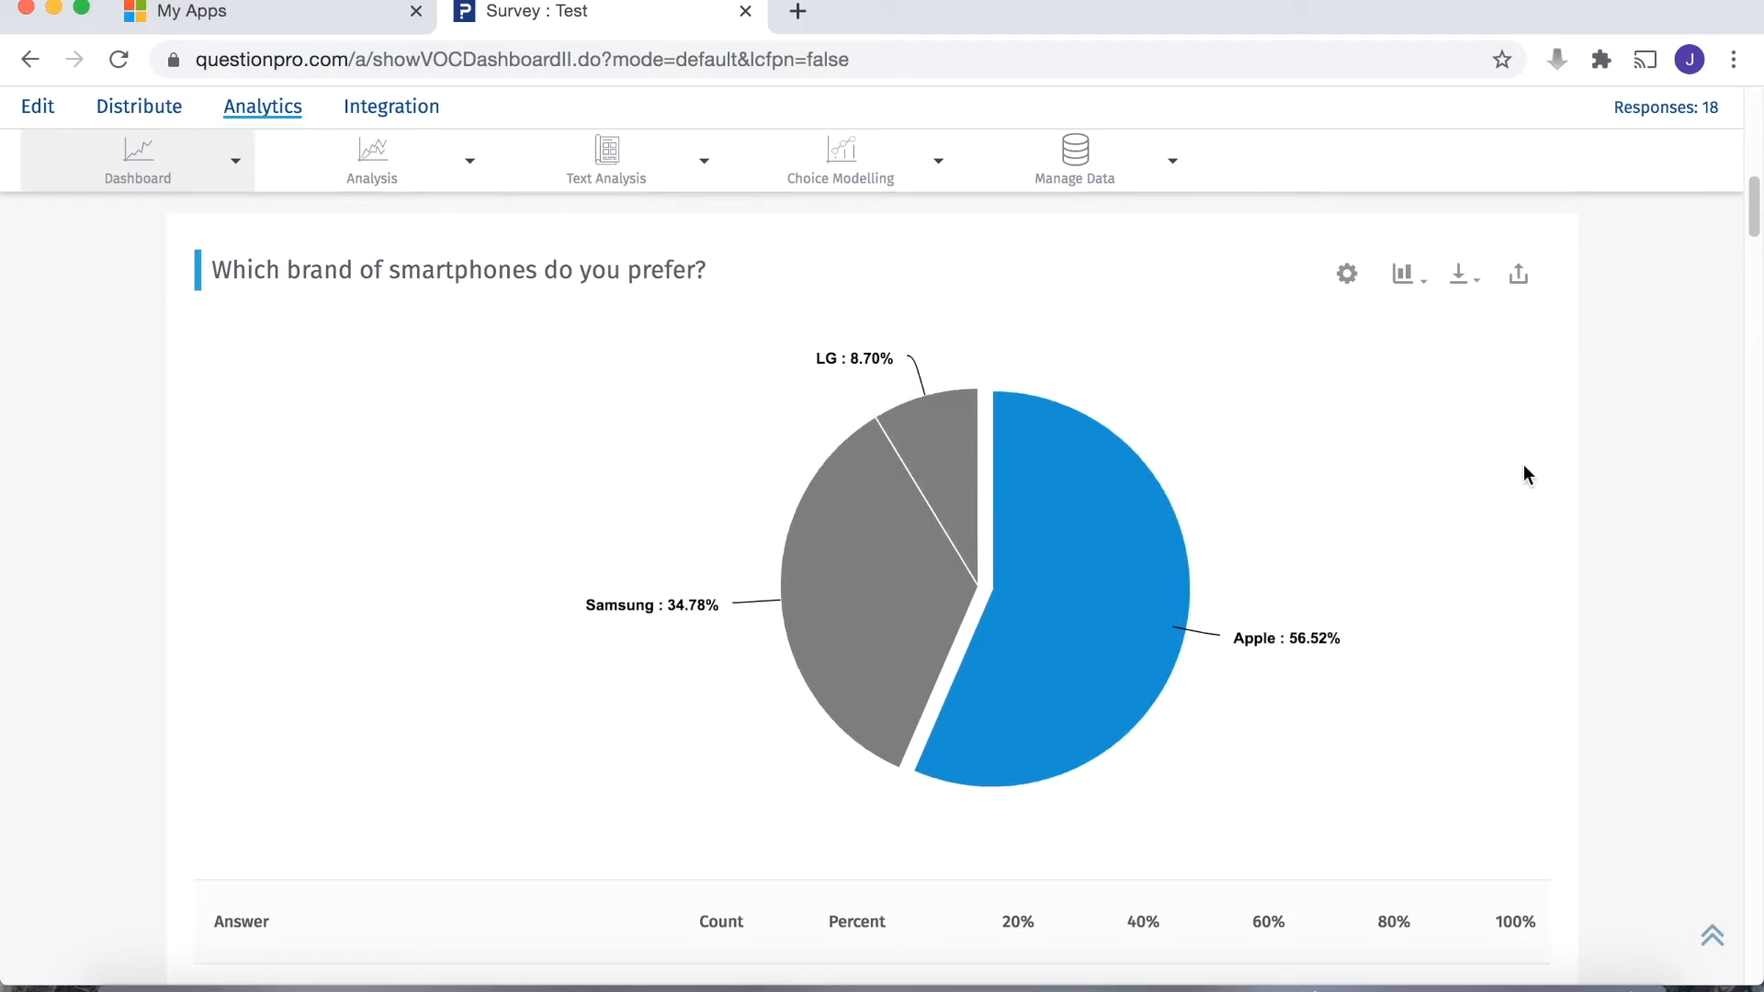
mouse_move(879, 634)
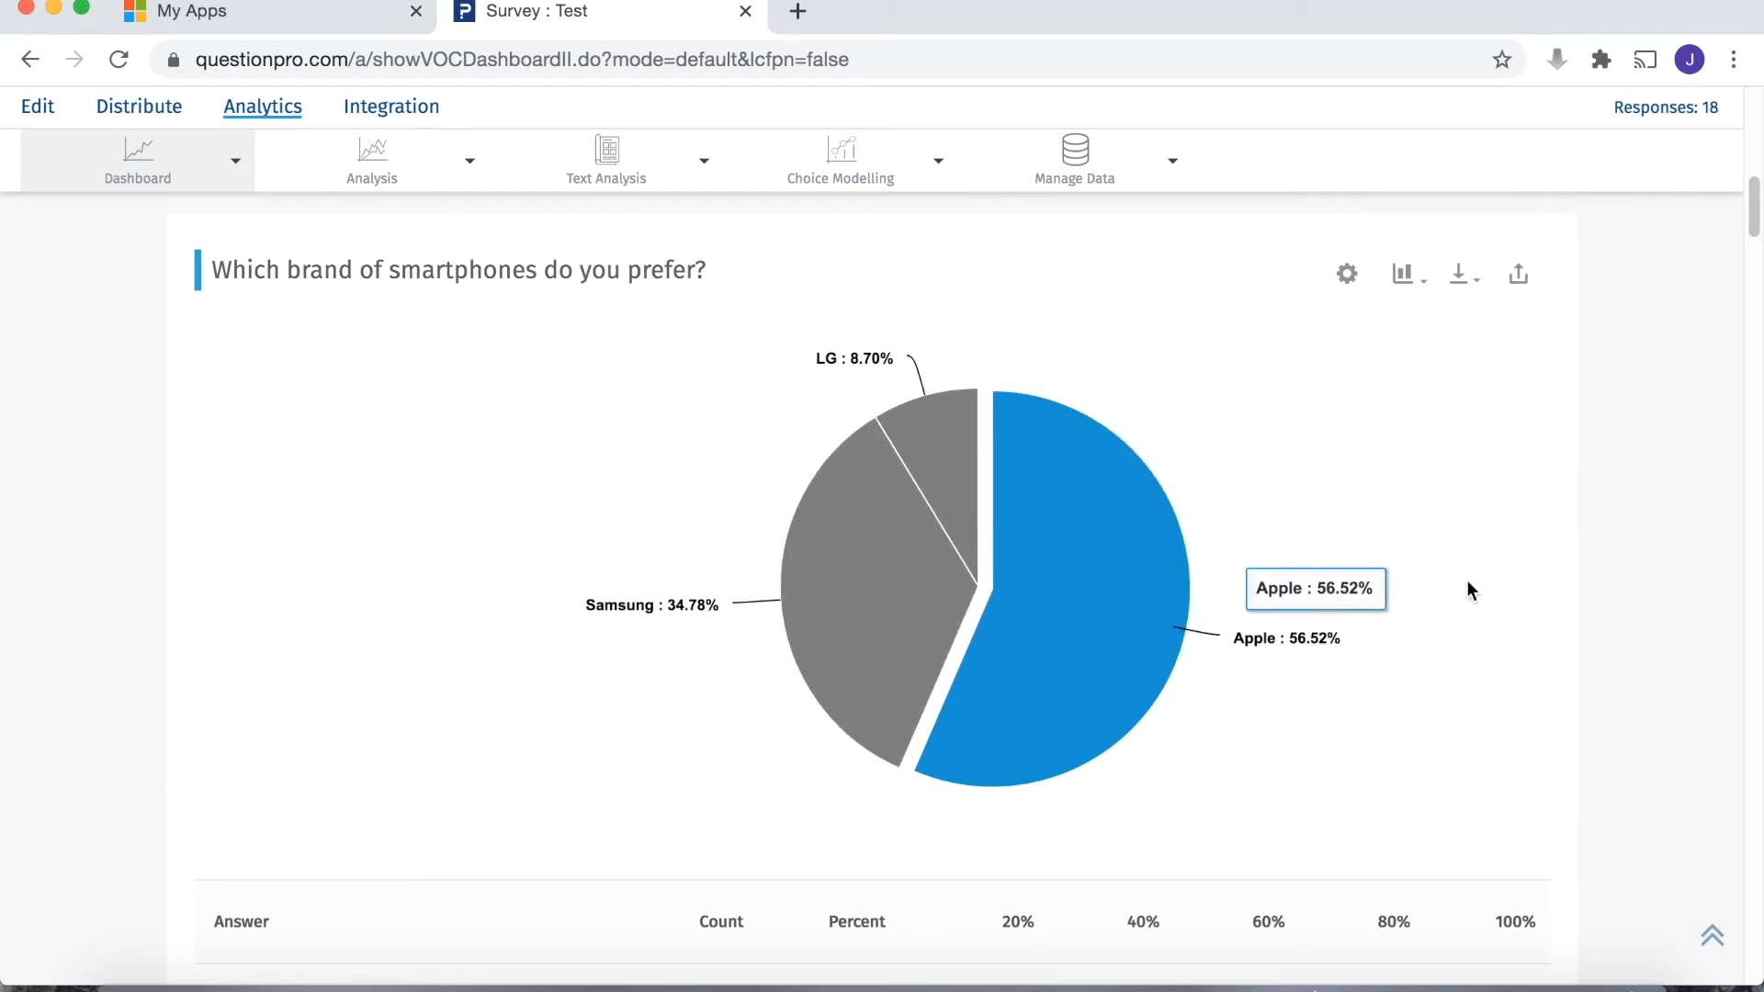
left_click_drag(1754, 230, 1755, 280)
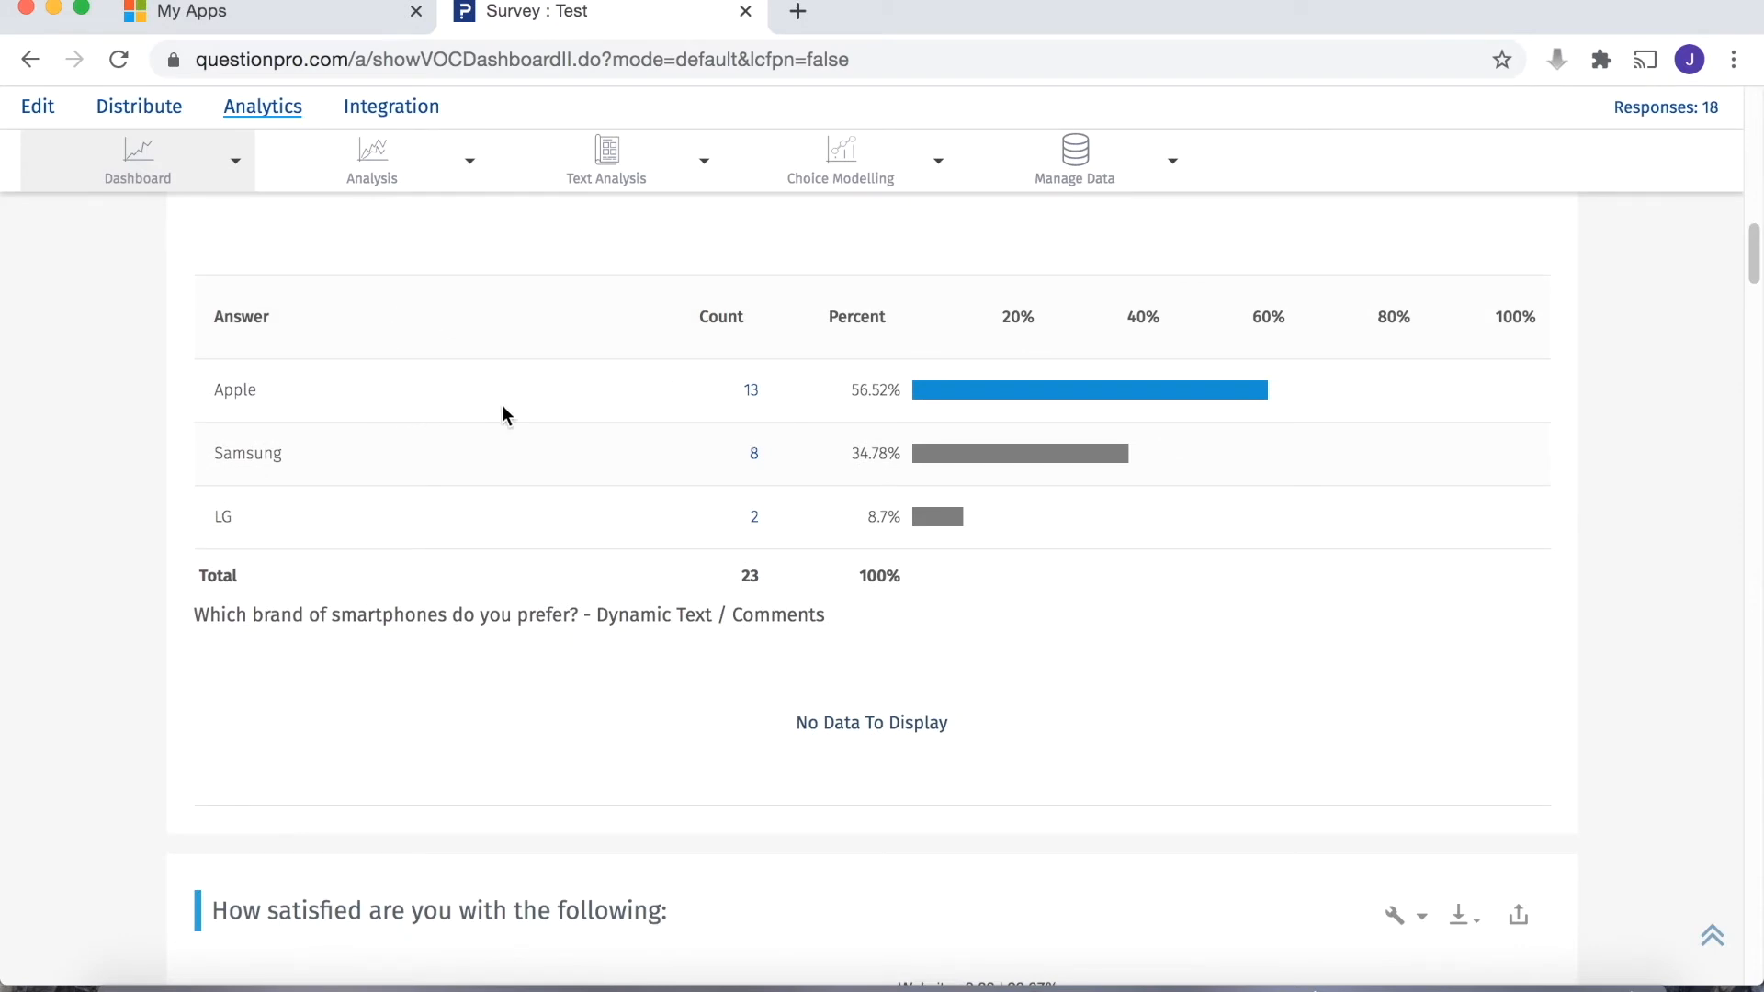
Step: Examine the dashboard results for the satisfaction and Scale questions and the written answers to "How can we improve your experience?"
left_click_drag(1754, 258, 1696, 483)
scroll(1697, 485, "down", 3)
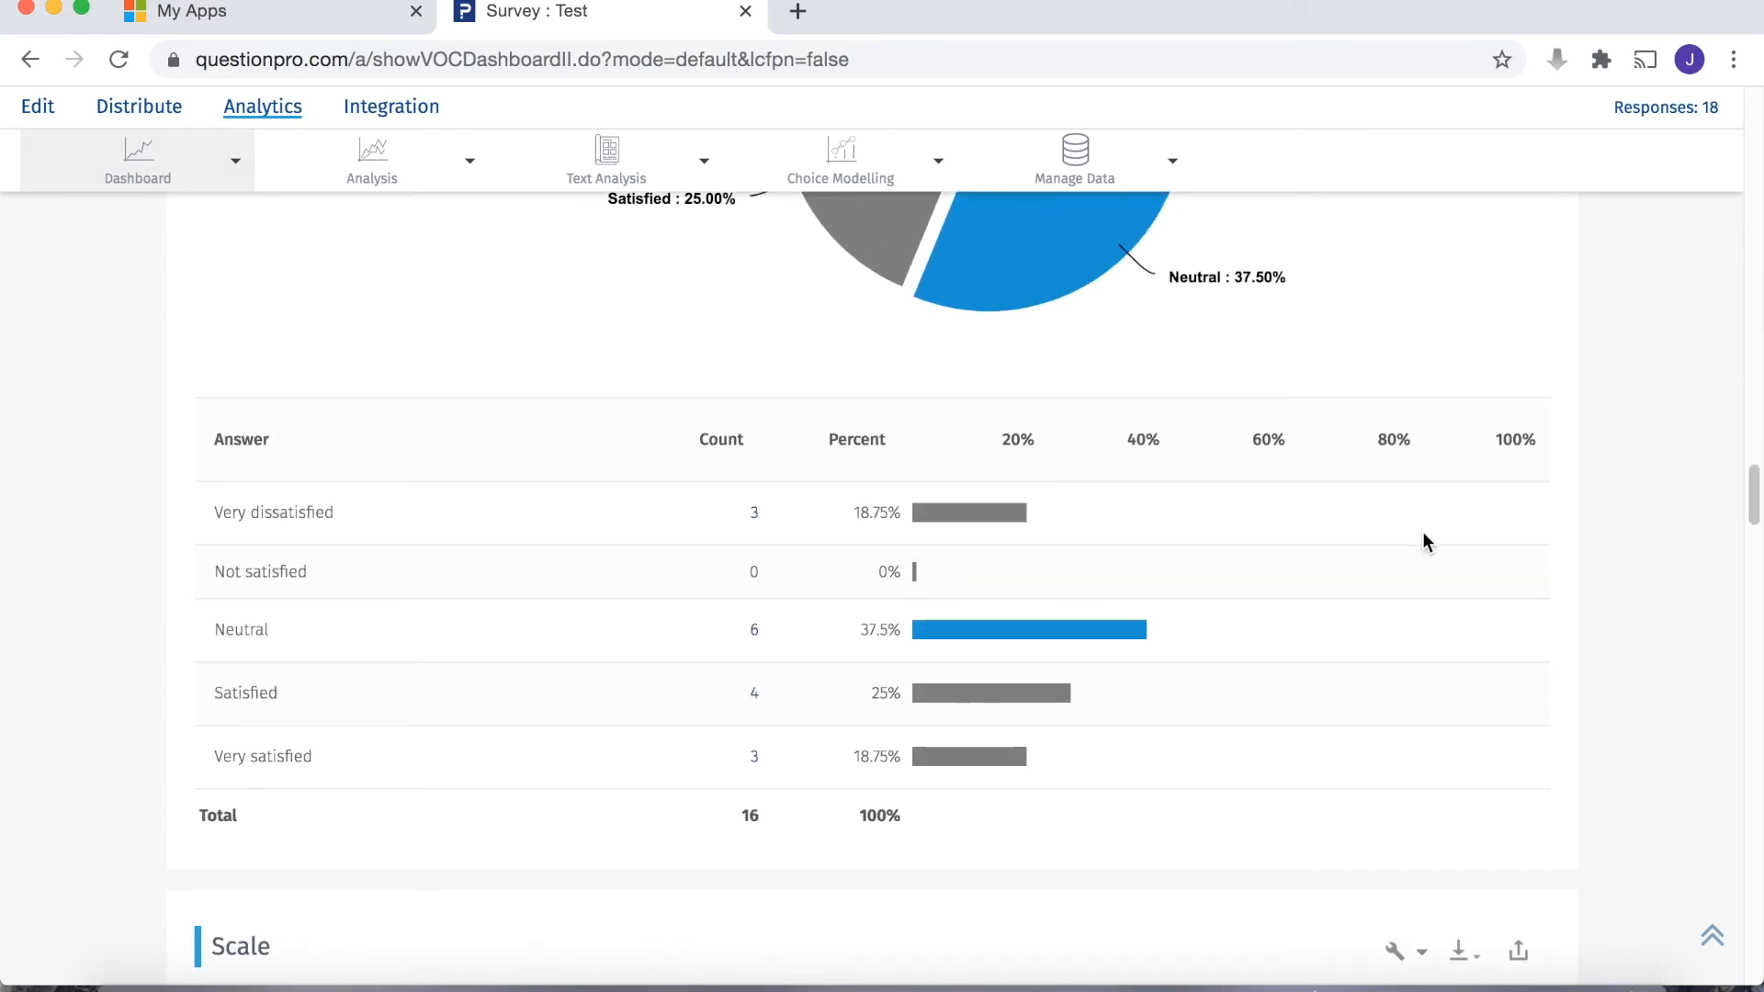
left_click_drag(1754, 490, 1714, 565)
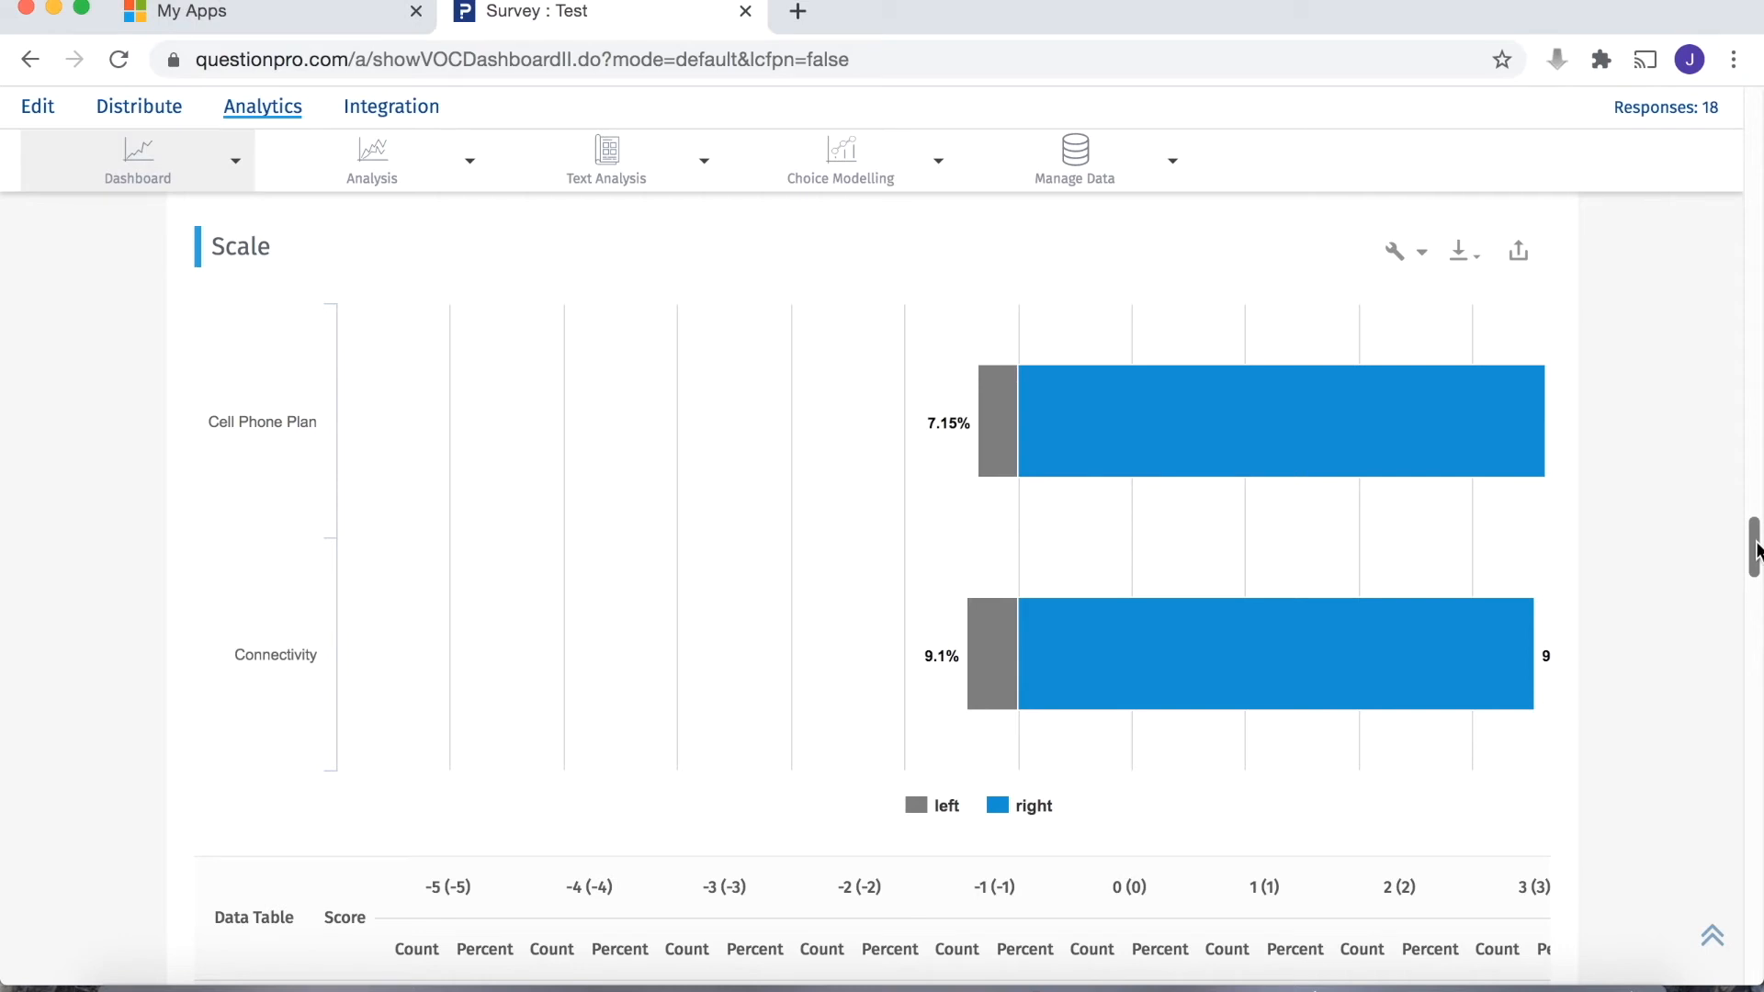
left_click_drag(1757, 550, 1755, 559)
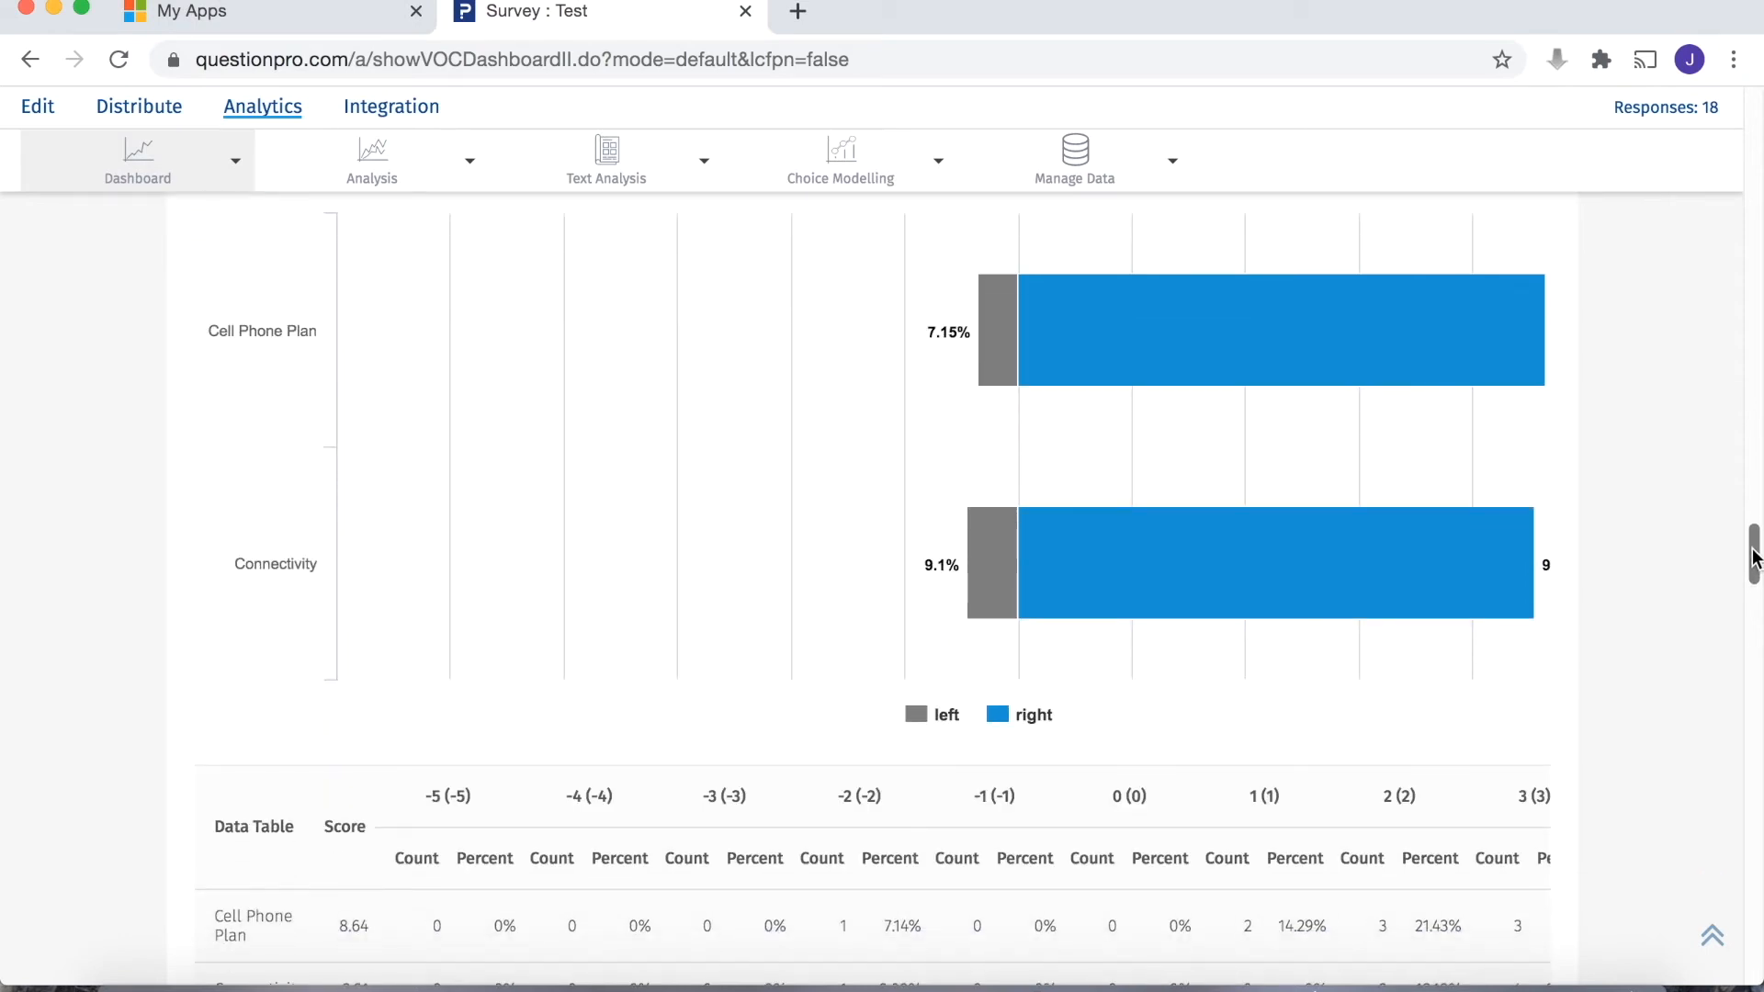
left_click_drag(1755, 559, 1754, 857)
scroll(1649, 685, "up", 10)
left_click_drag(1752, 760, 1755, 937)
scroll(882, 588, "down", 3)
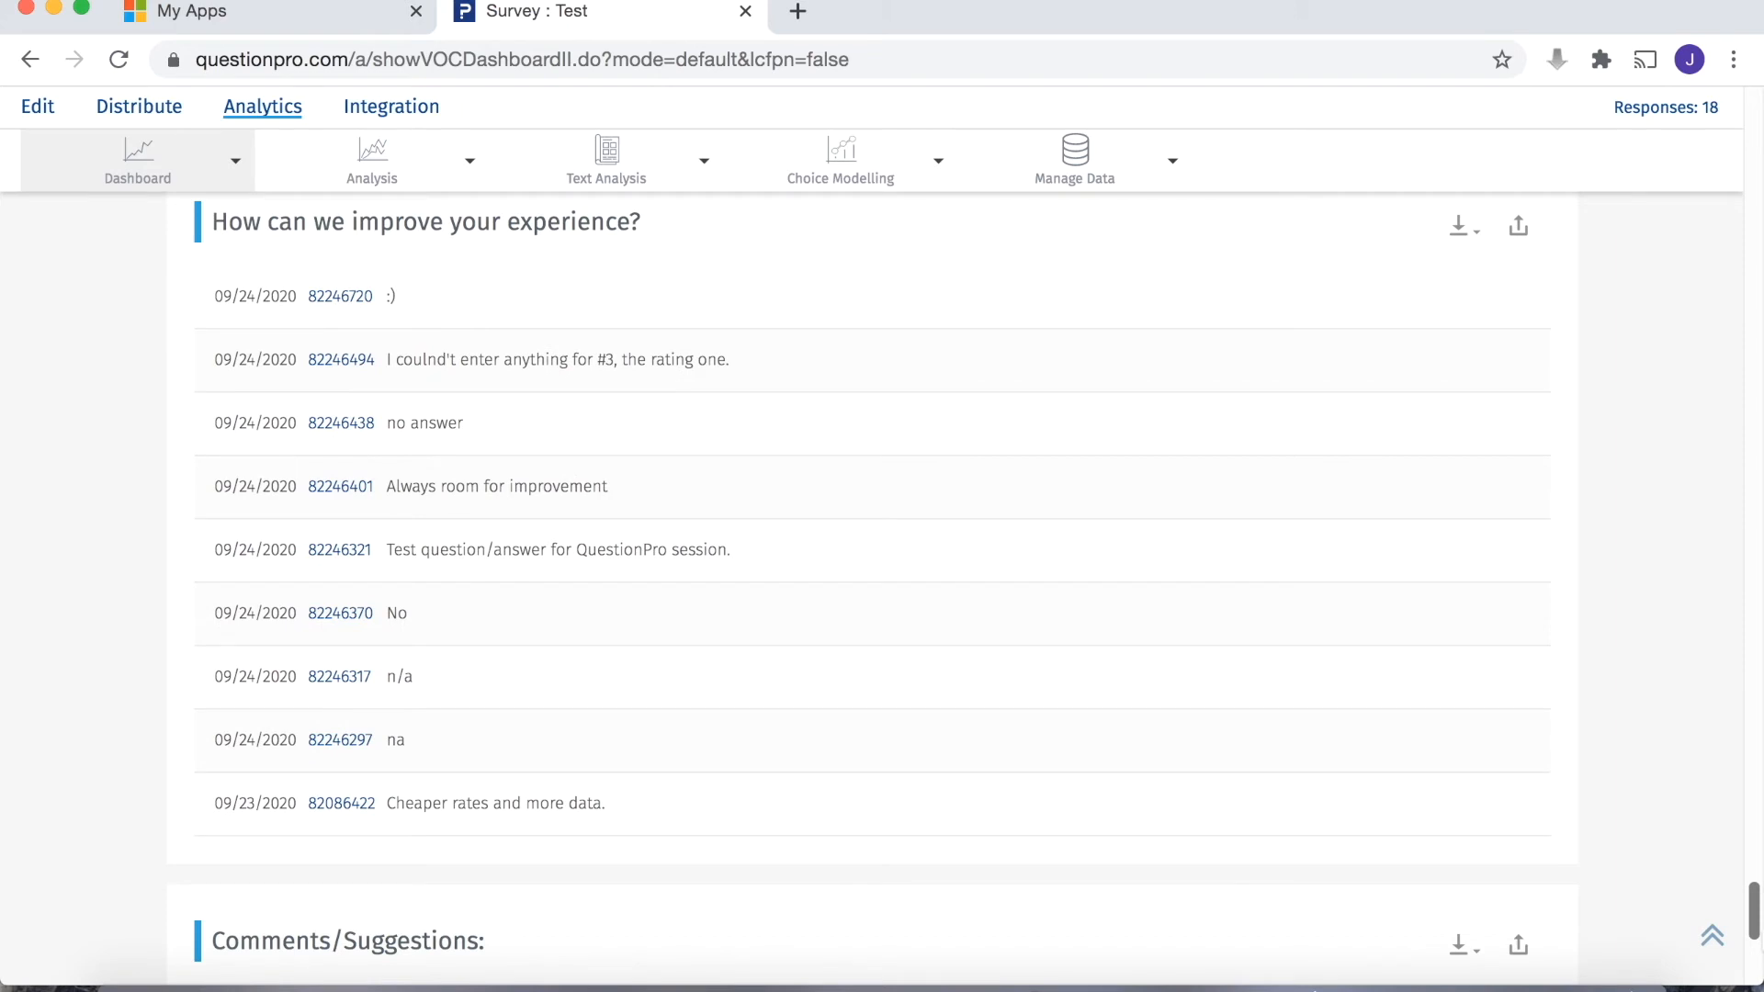
scroll(1144, 592, "up", 4)
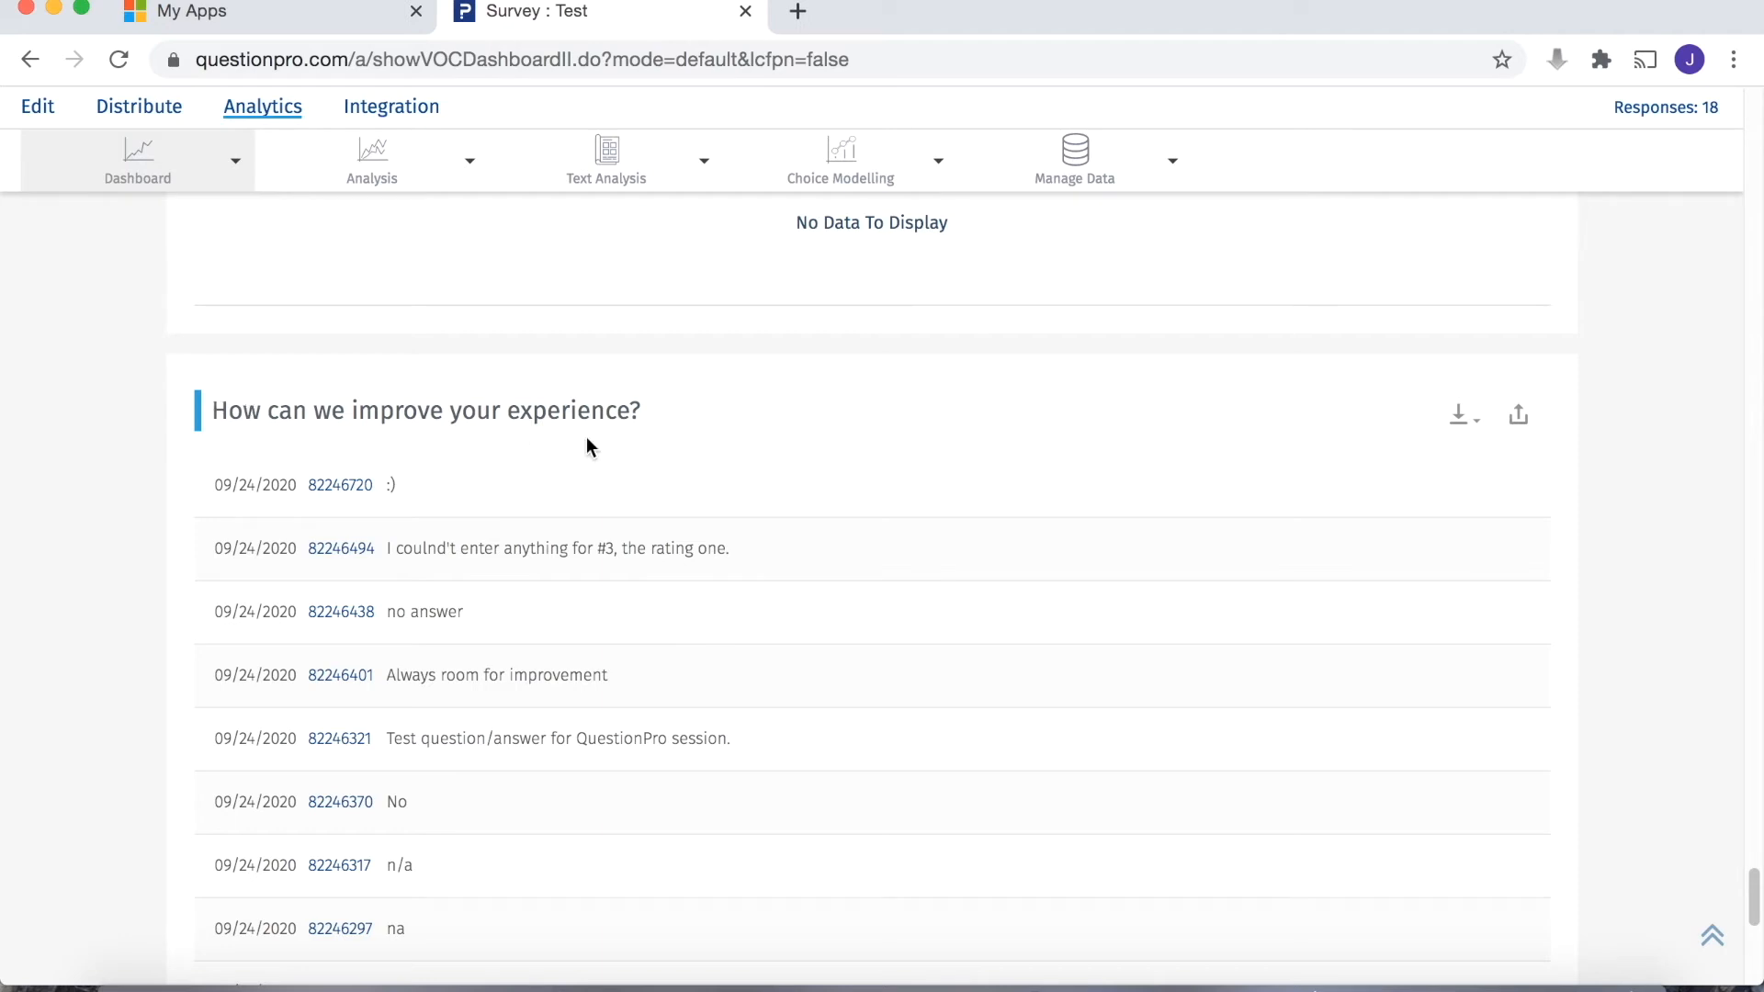
mouse_move(1753, 896)
left_mouse_down()
mouse_move(1755, 979)
mouse_move(1749, 779)
mouse_move(1743, 963)
mouse_move(1738, 918)
left_mouse_up()
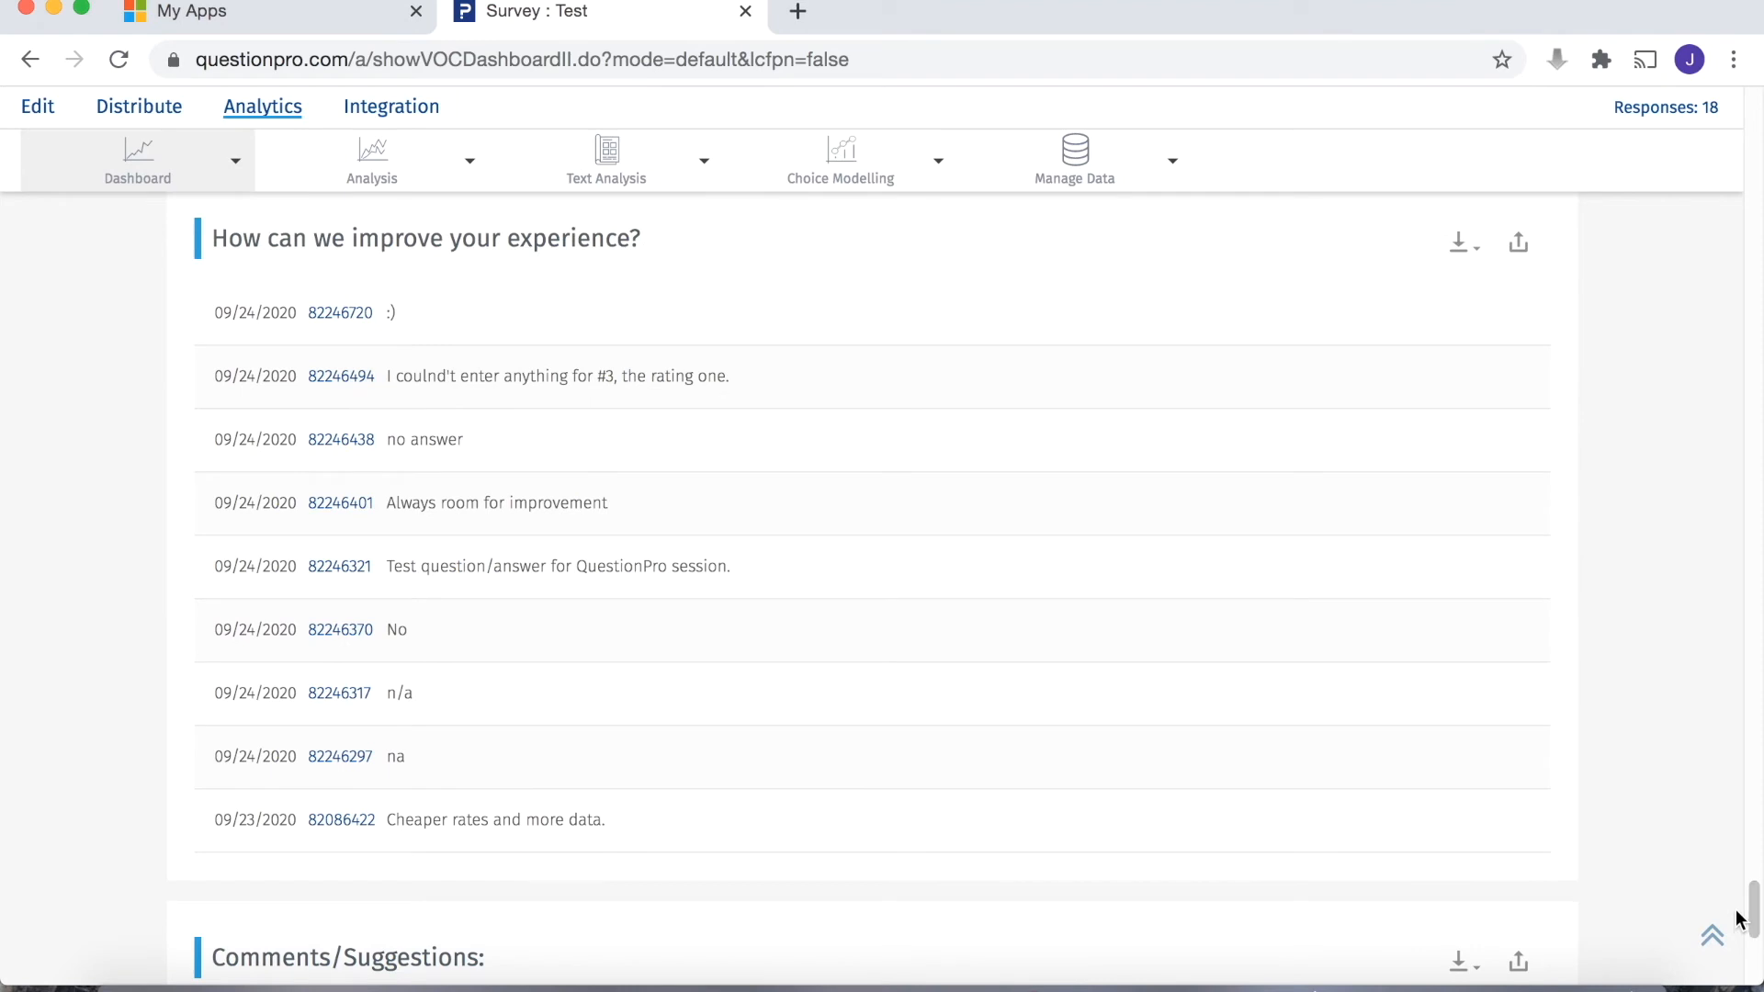
Step: Open the Word Cloud report and view the cloud for the question on improving the experience
mouse_move(221, 173)
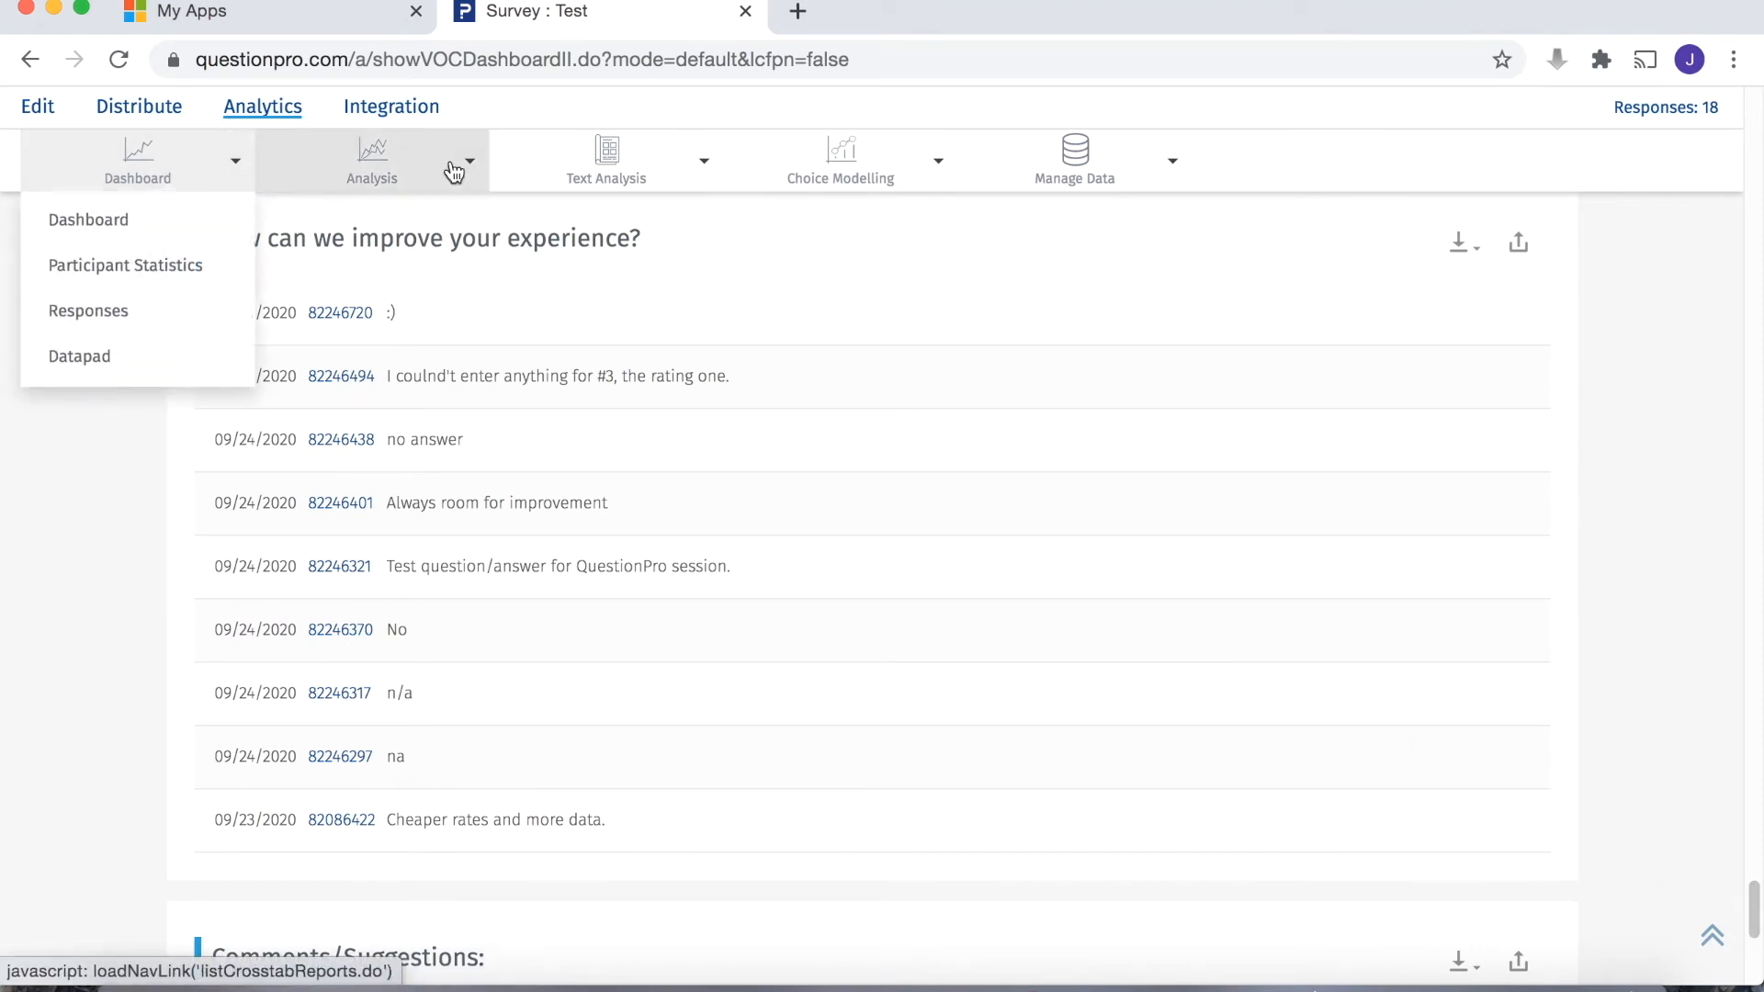
mouse_move(418, 174)
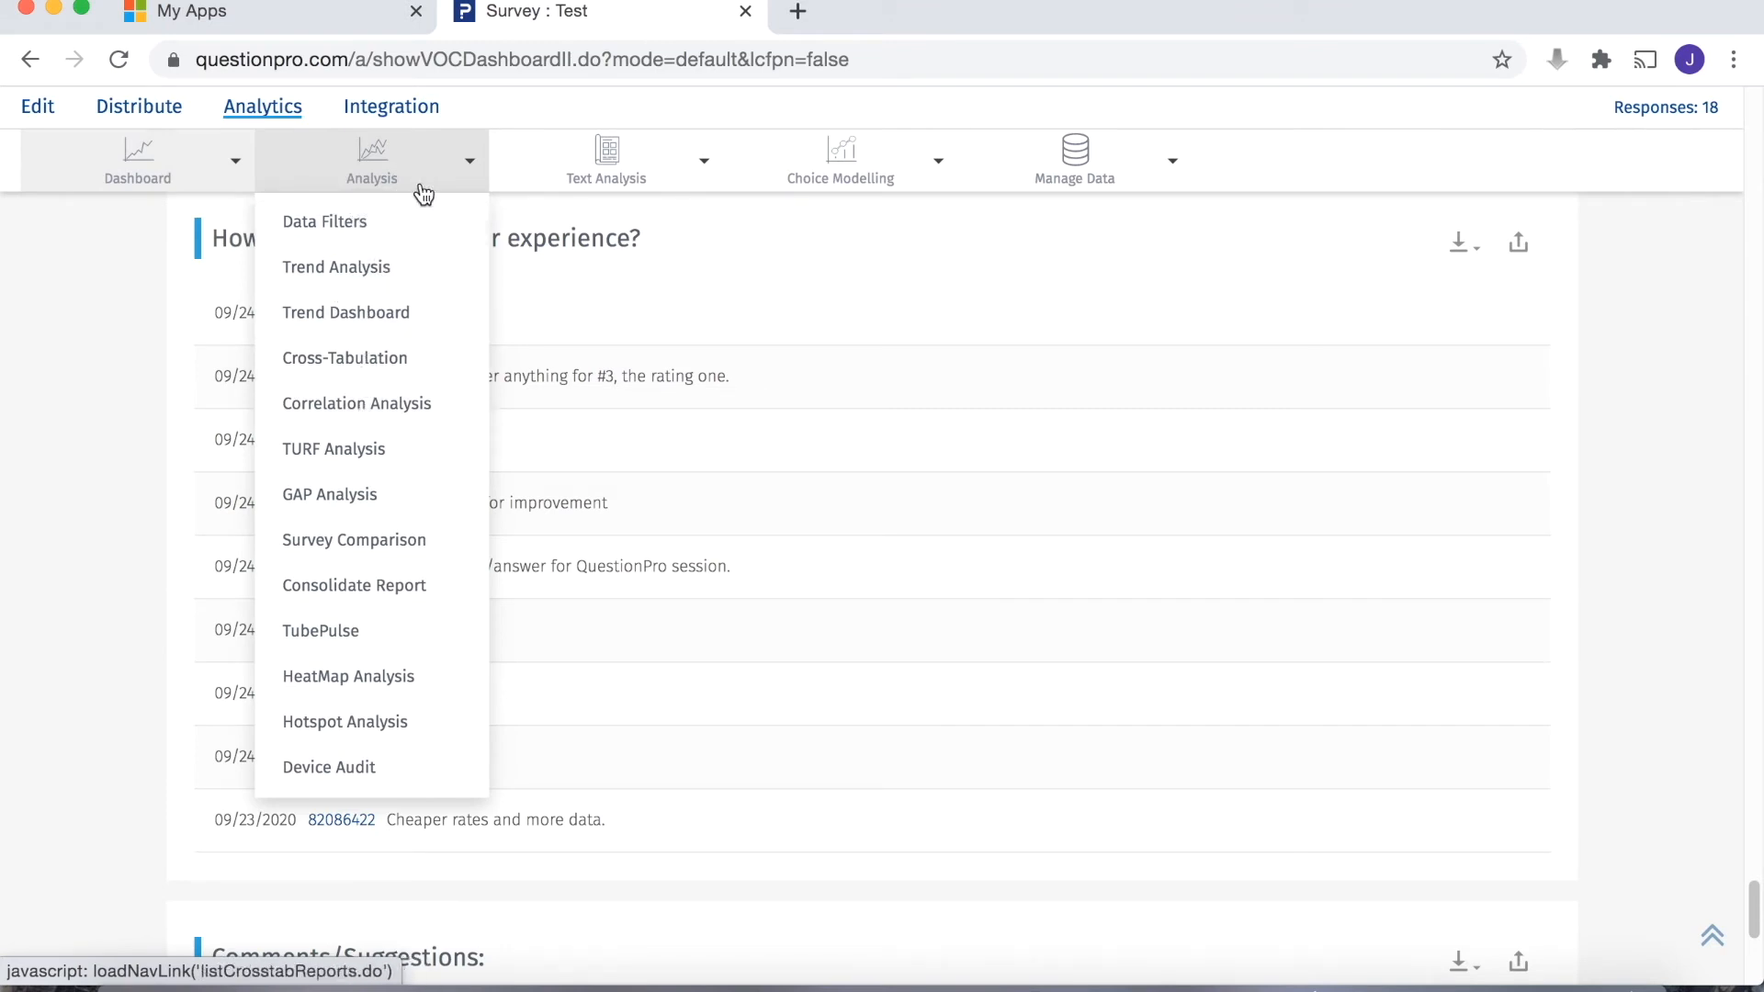
left_click(662, 178)
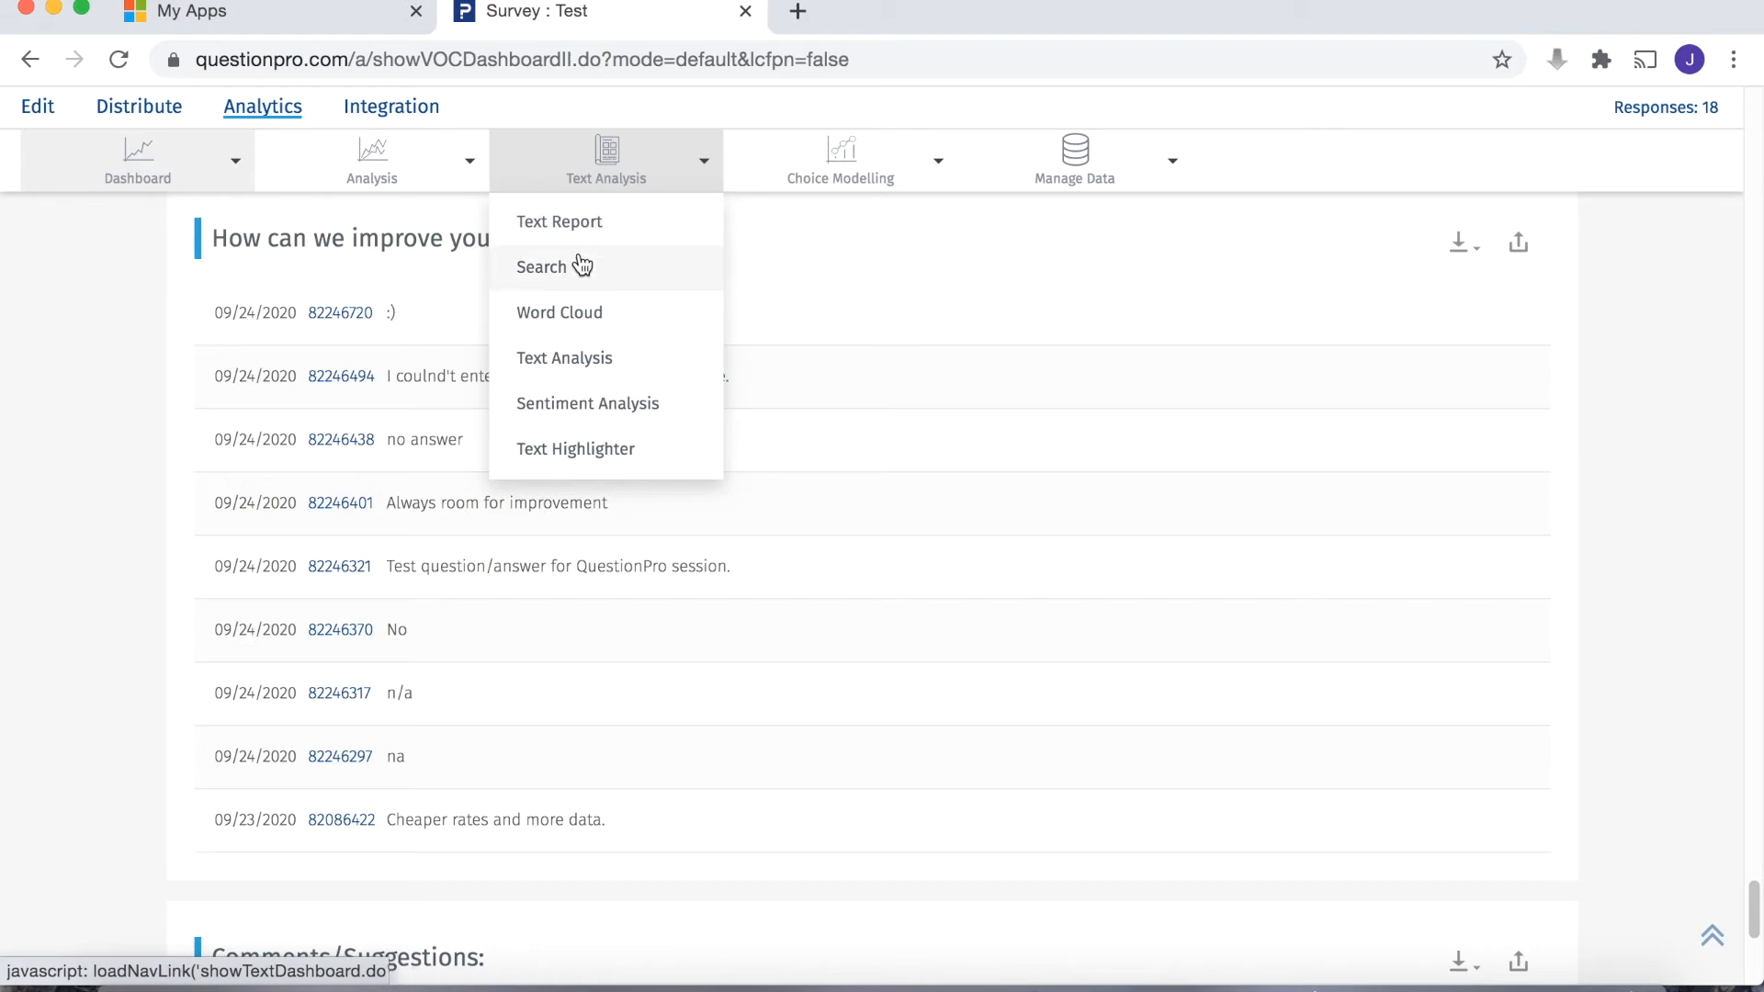
left_click(564, 317)
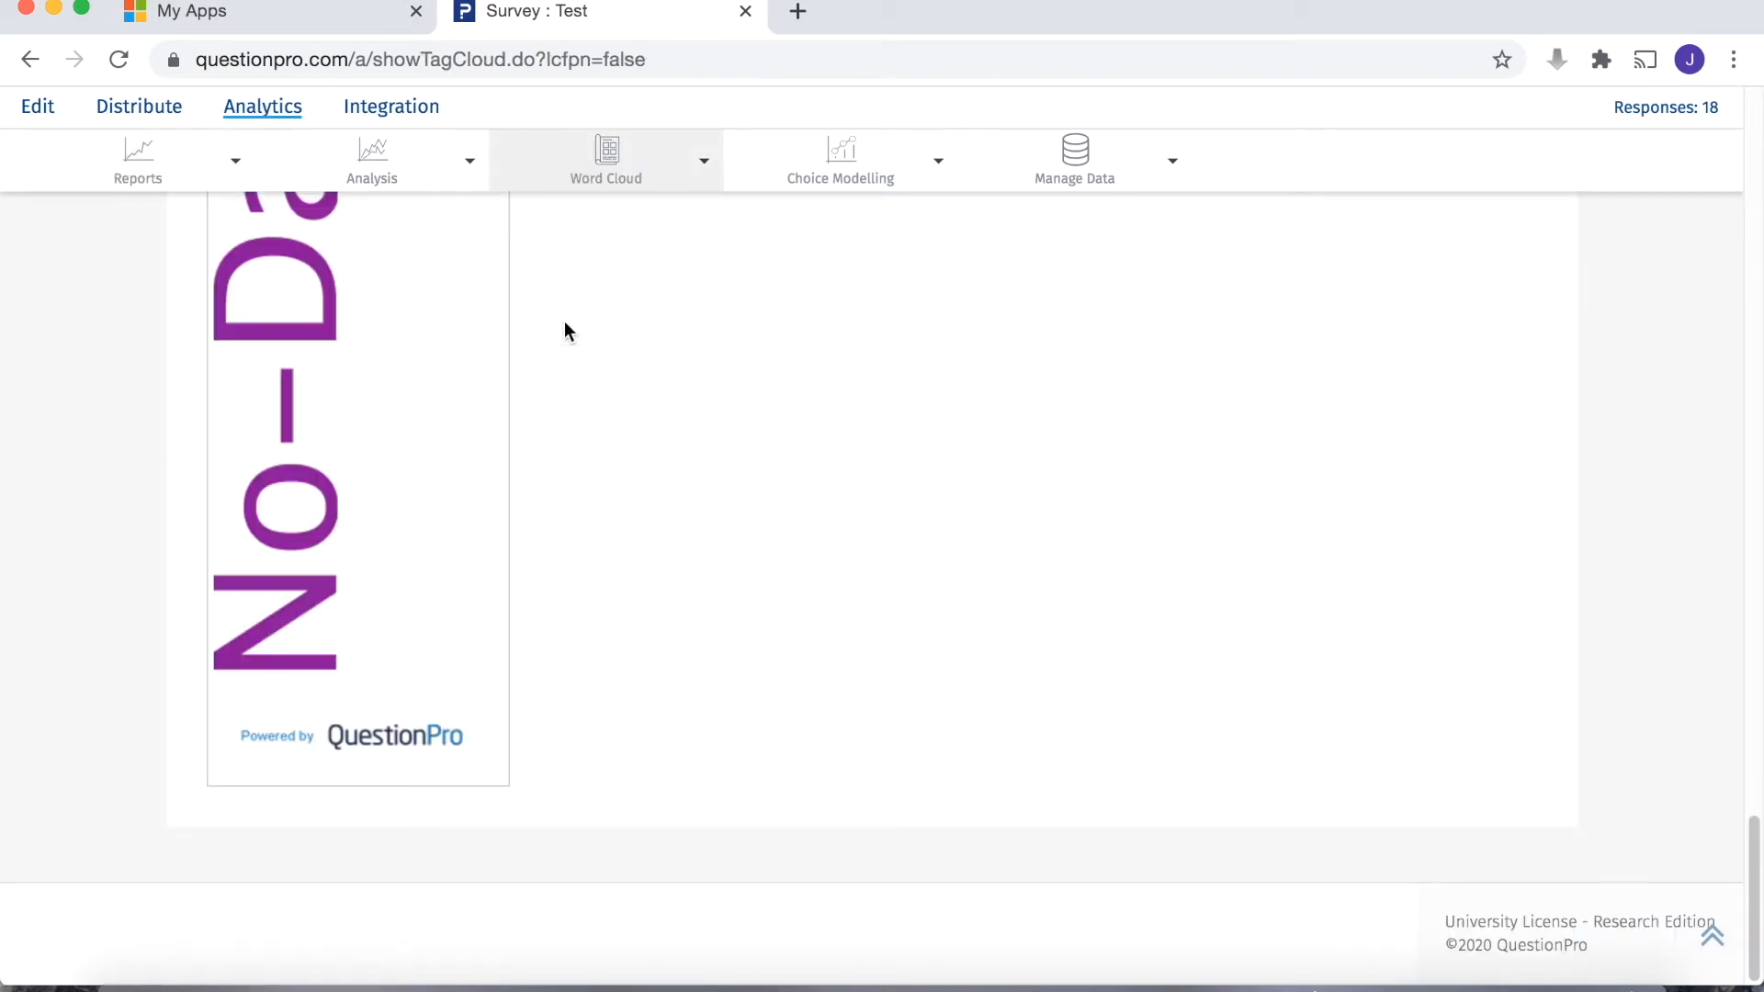
left_click_drag(1753, 932, 1751, 217)
left_click_drag(1746, 236, 1686, 160)
right_click(1695, 625)
left_click(1700, 637)
scroll(1701, 638, "down", 5)
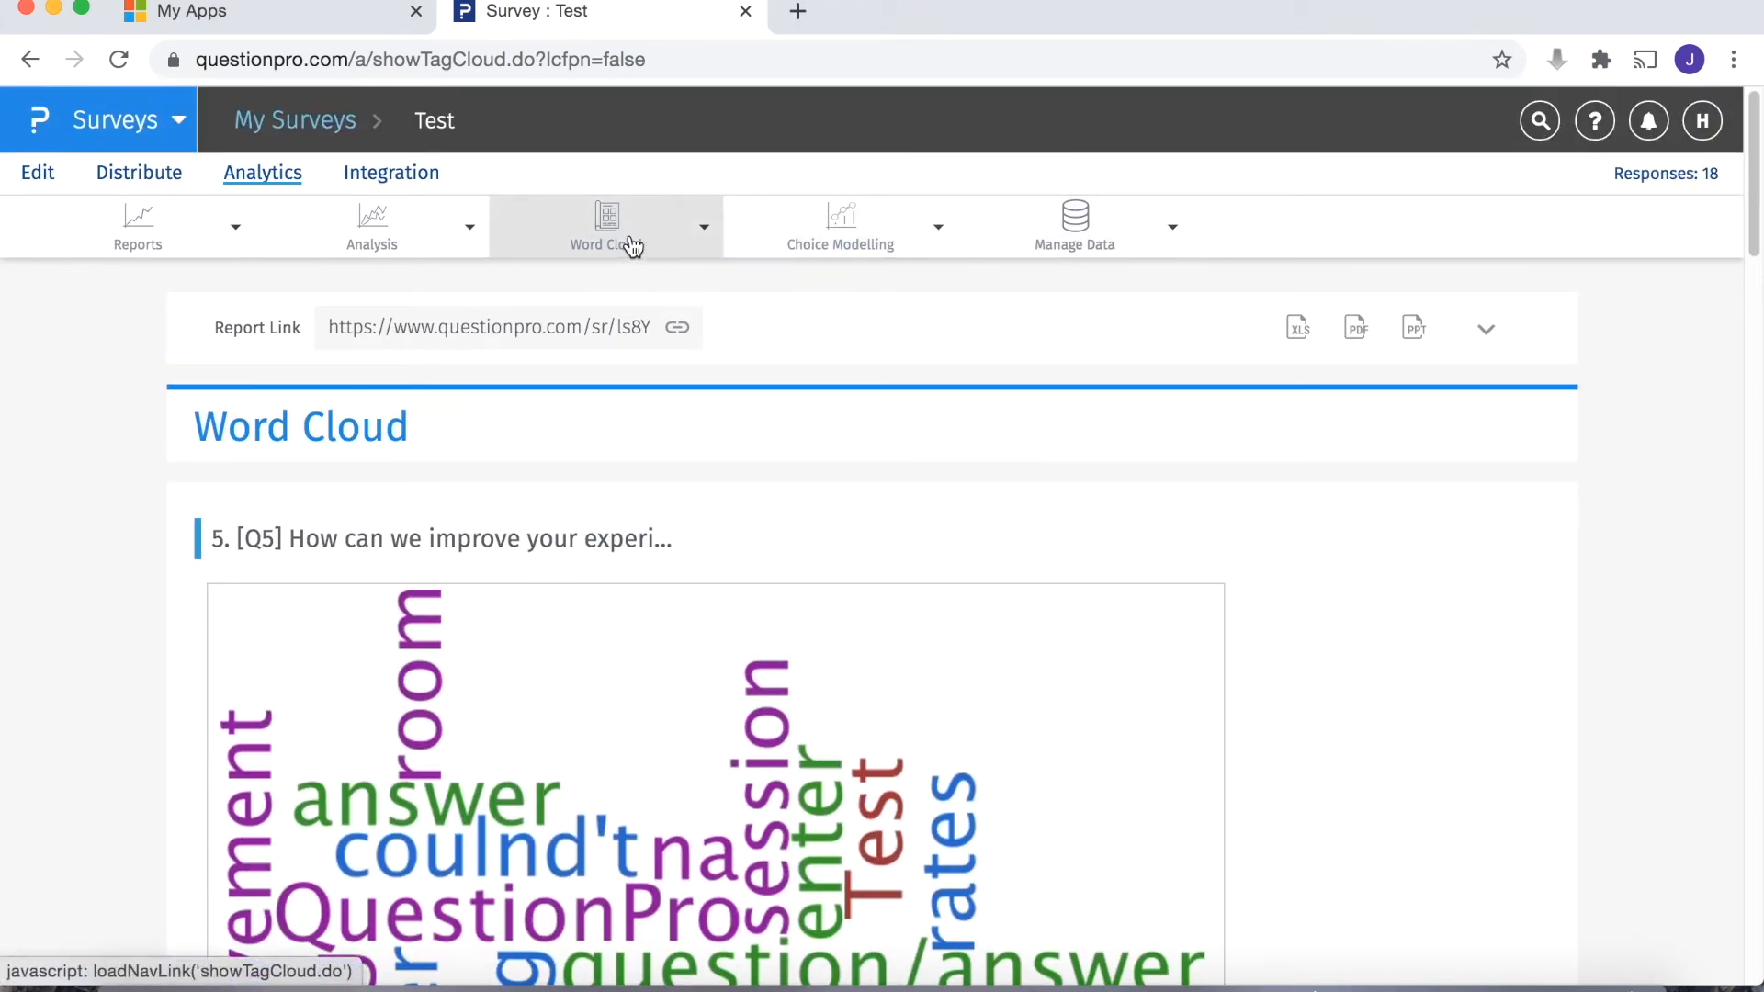
Step: View the Text Analysis category page for the open-ended questions and reopen the survey's analytics dashboard
mouse_move(654, 242)
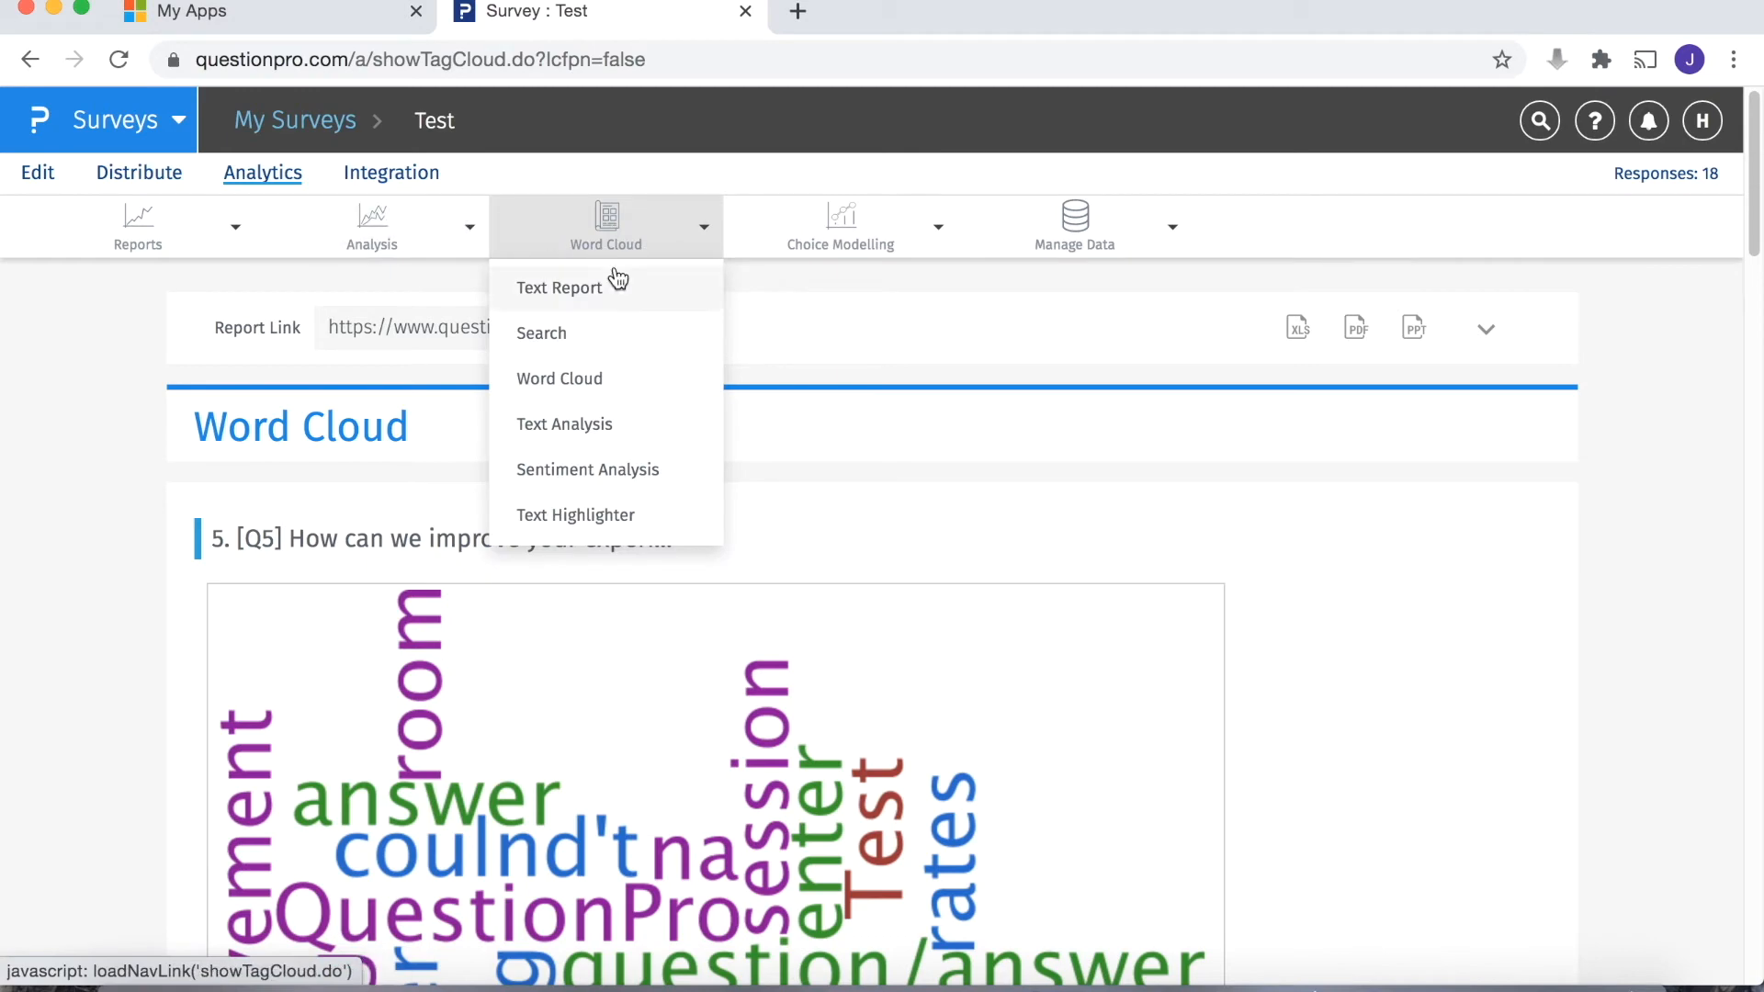
left_click(594, 437)
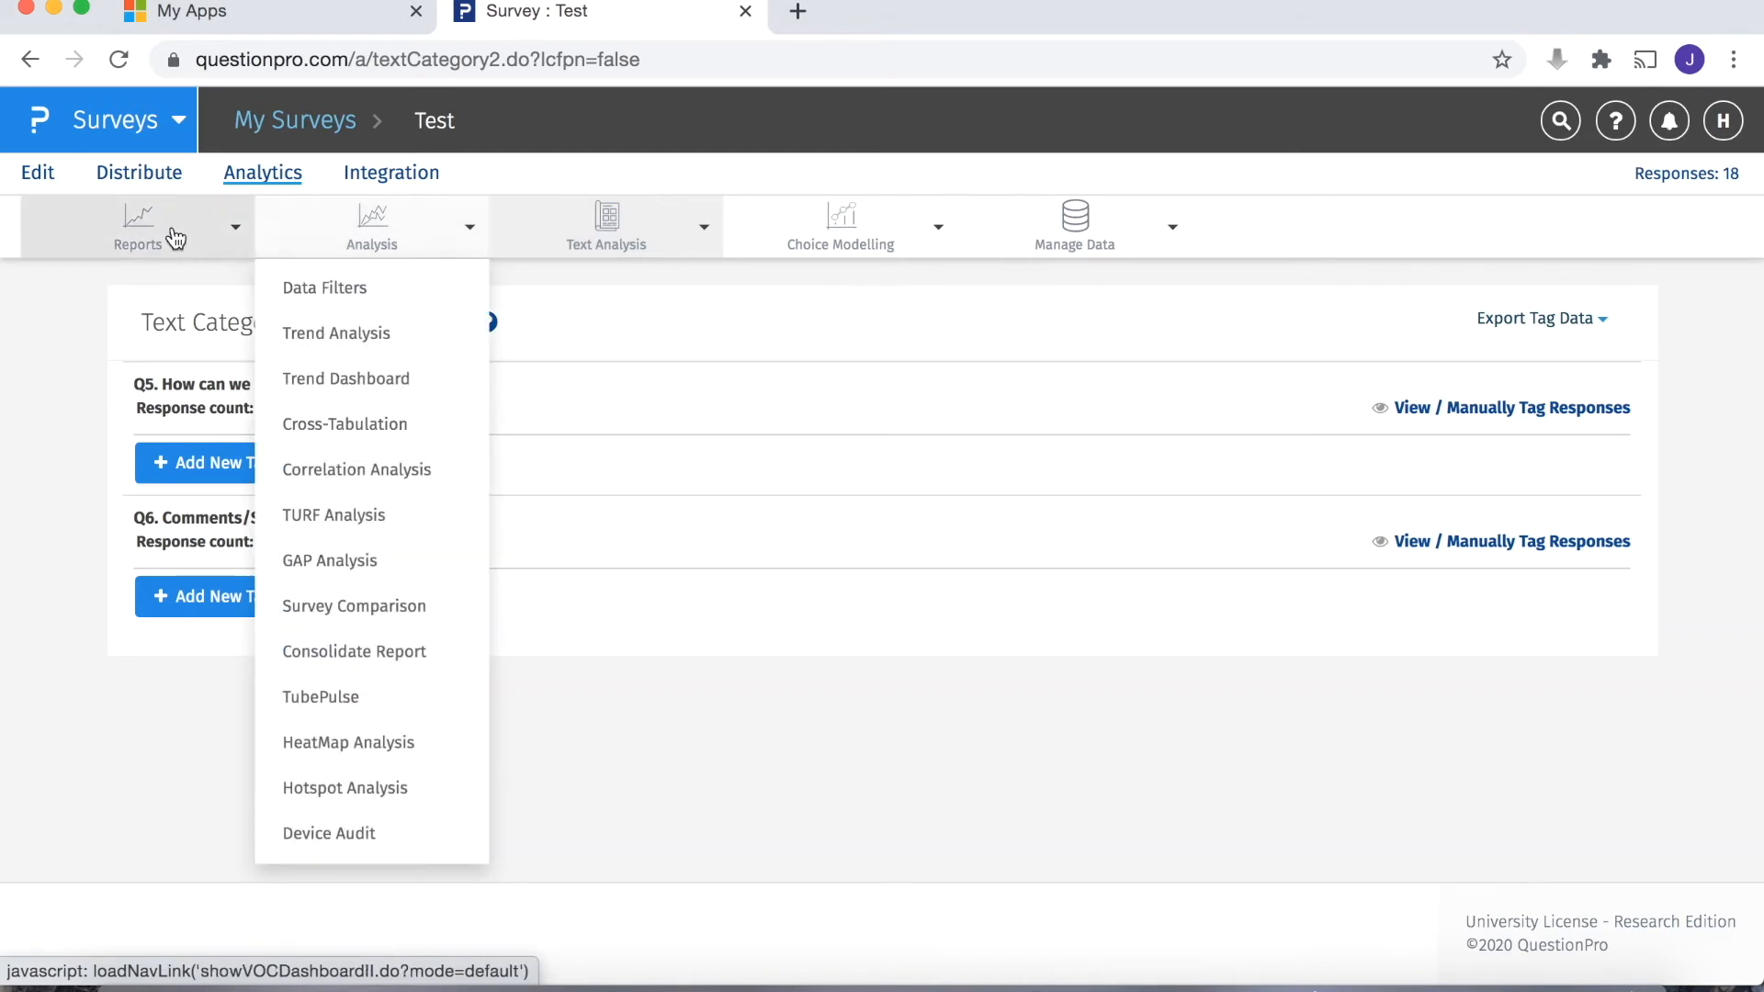
left_click(120, 286)
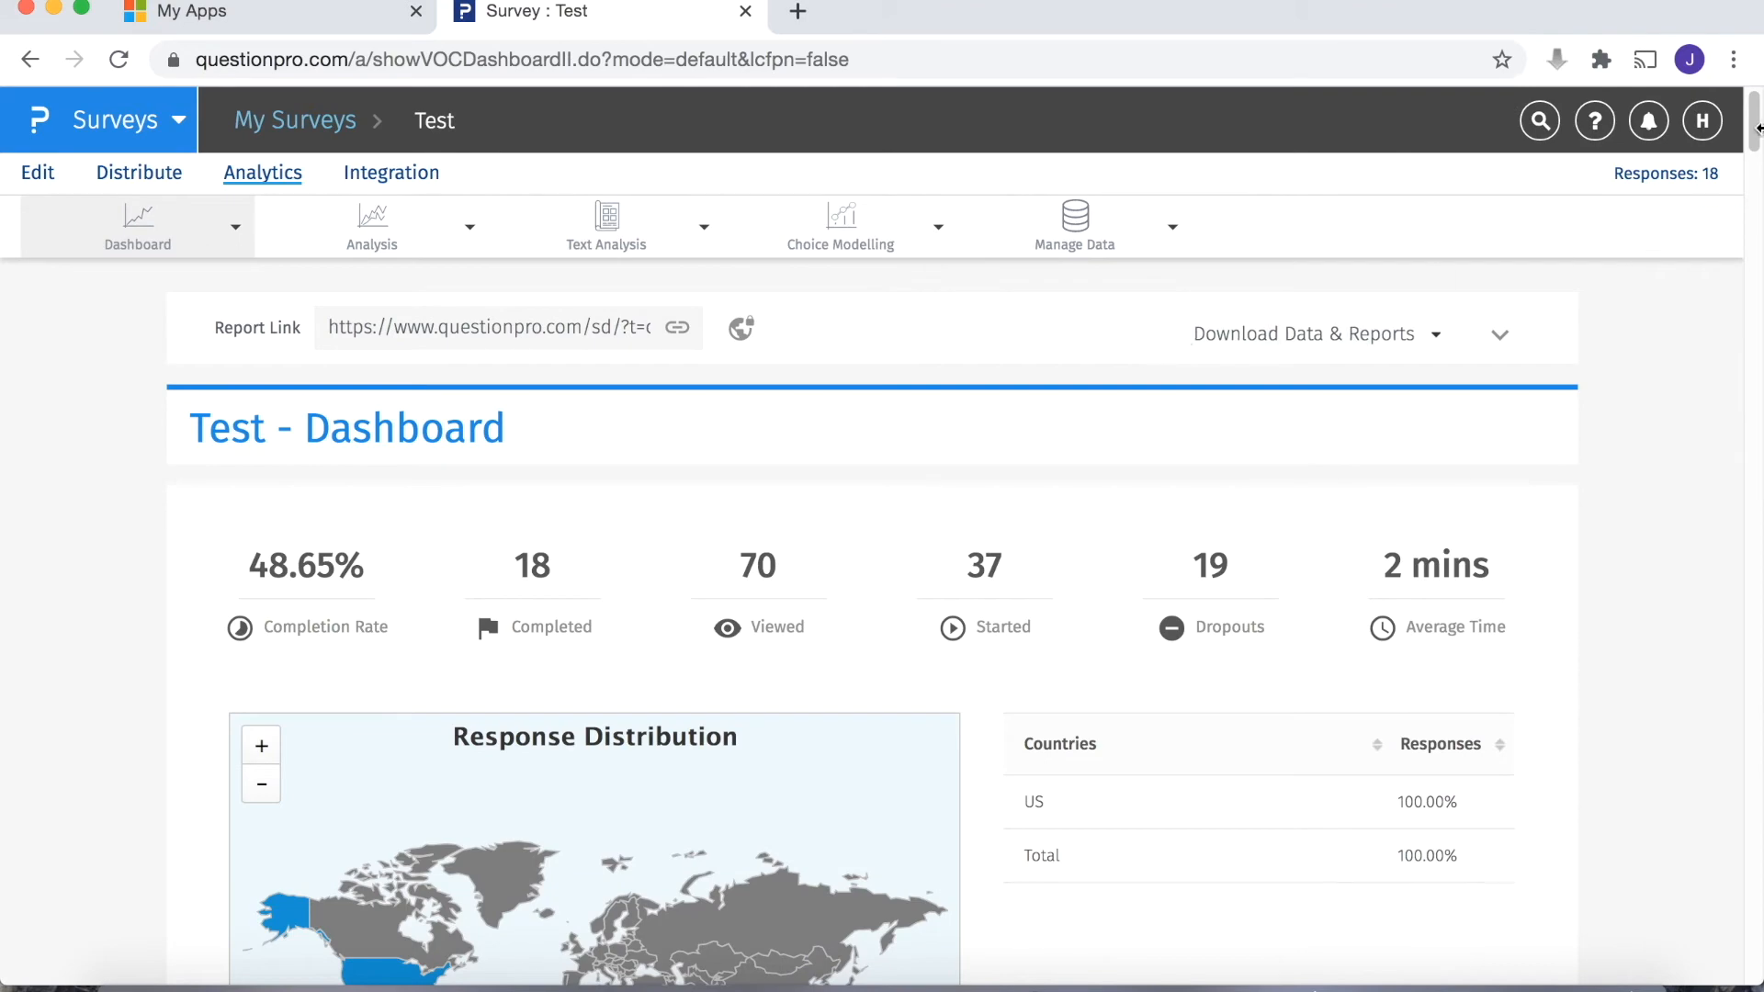
mouse_move(1754, 128)
left_mouse_down()
mouse_move(1748, 493)
mouse_move(1735, 105)
left_mouse_up()
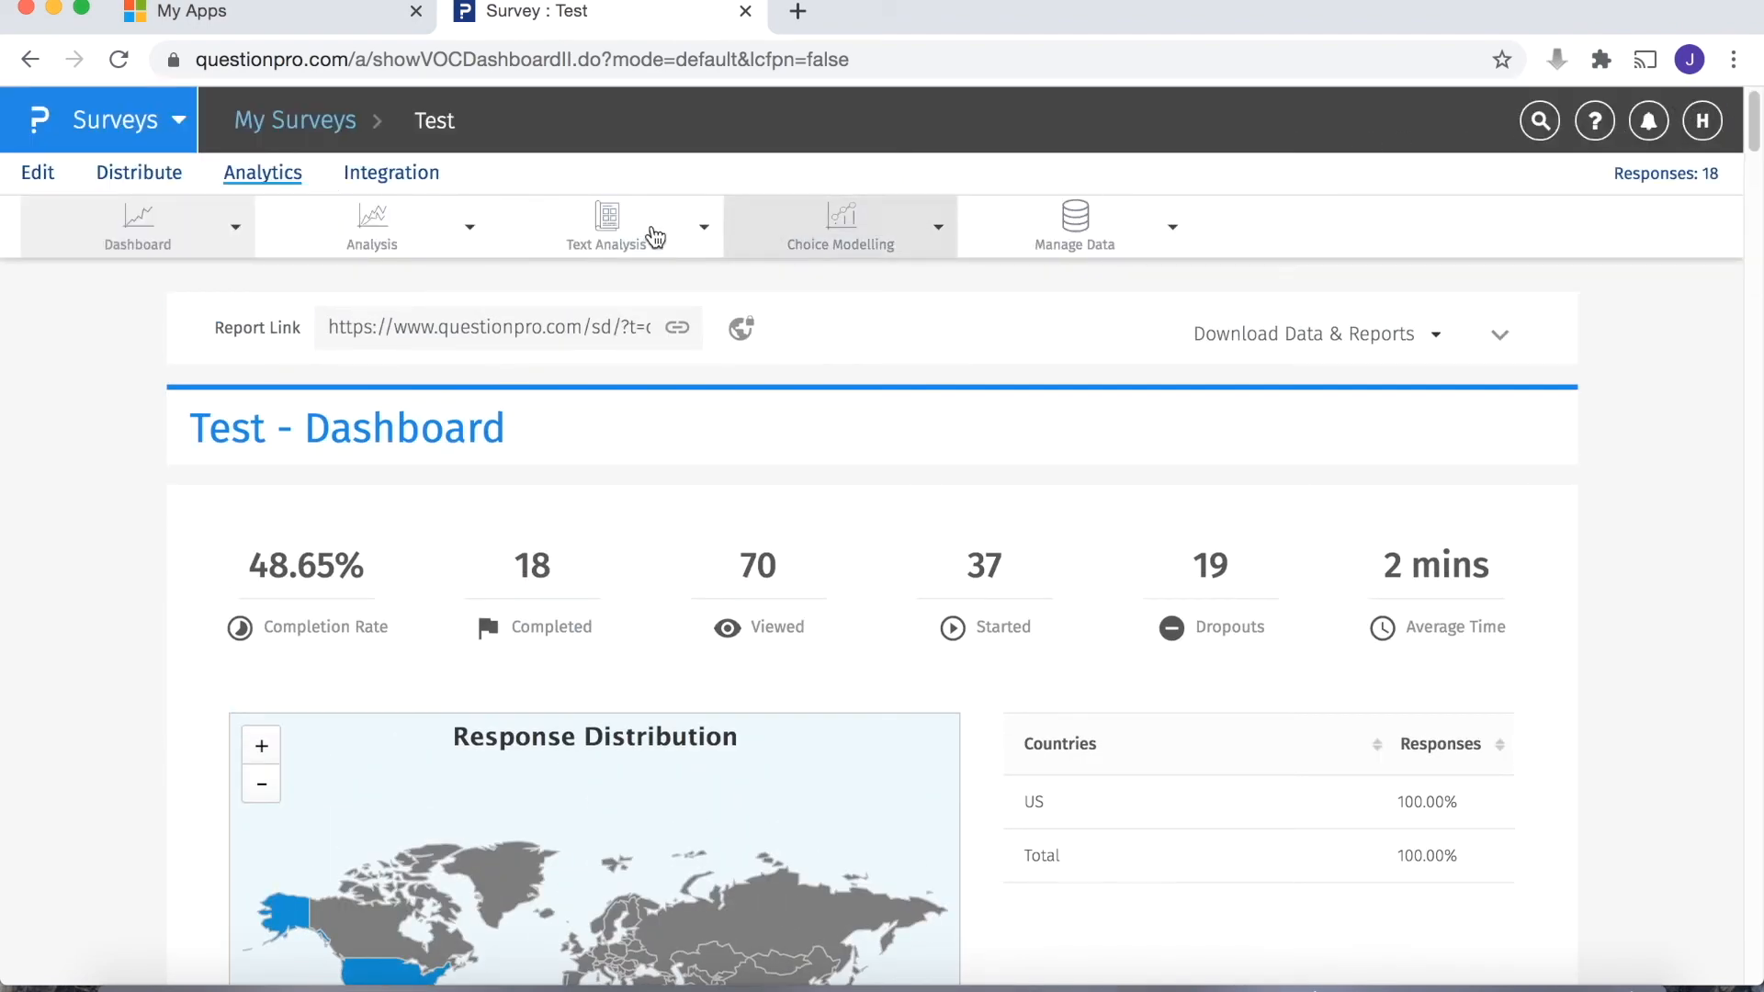
mouse_move(646, 244)
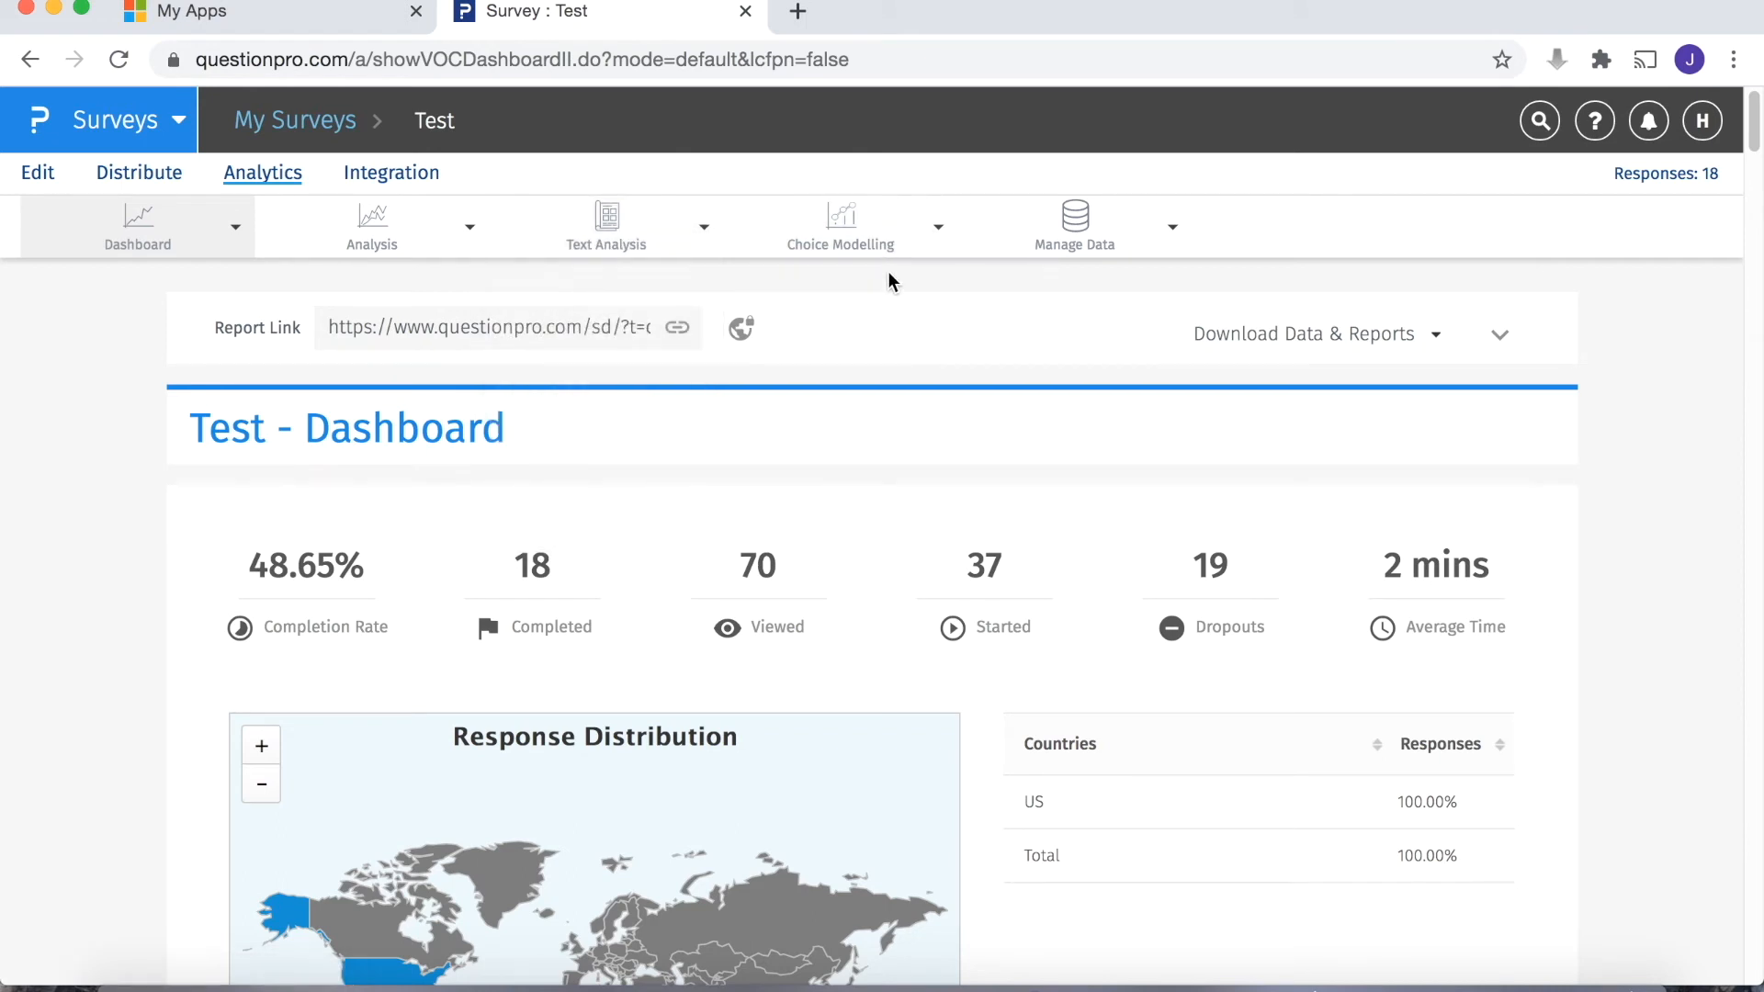
mouse_move(1755, 138)
left_mouse_down()
mouse_move(1739, 384)
mouse_move(1748, 134)
left_mouse_up()
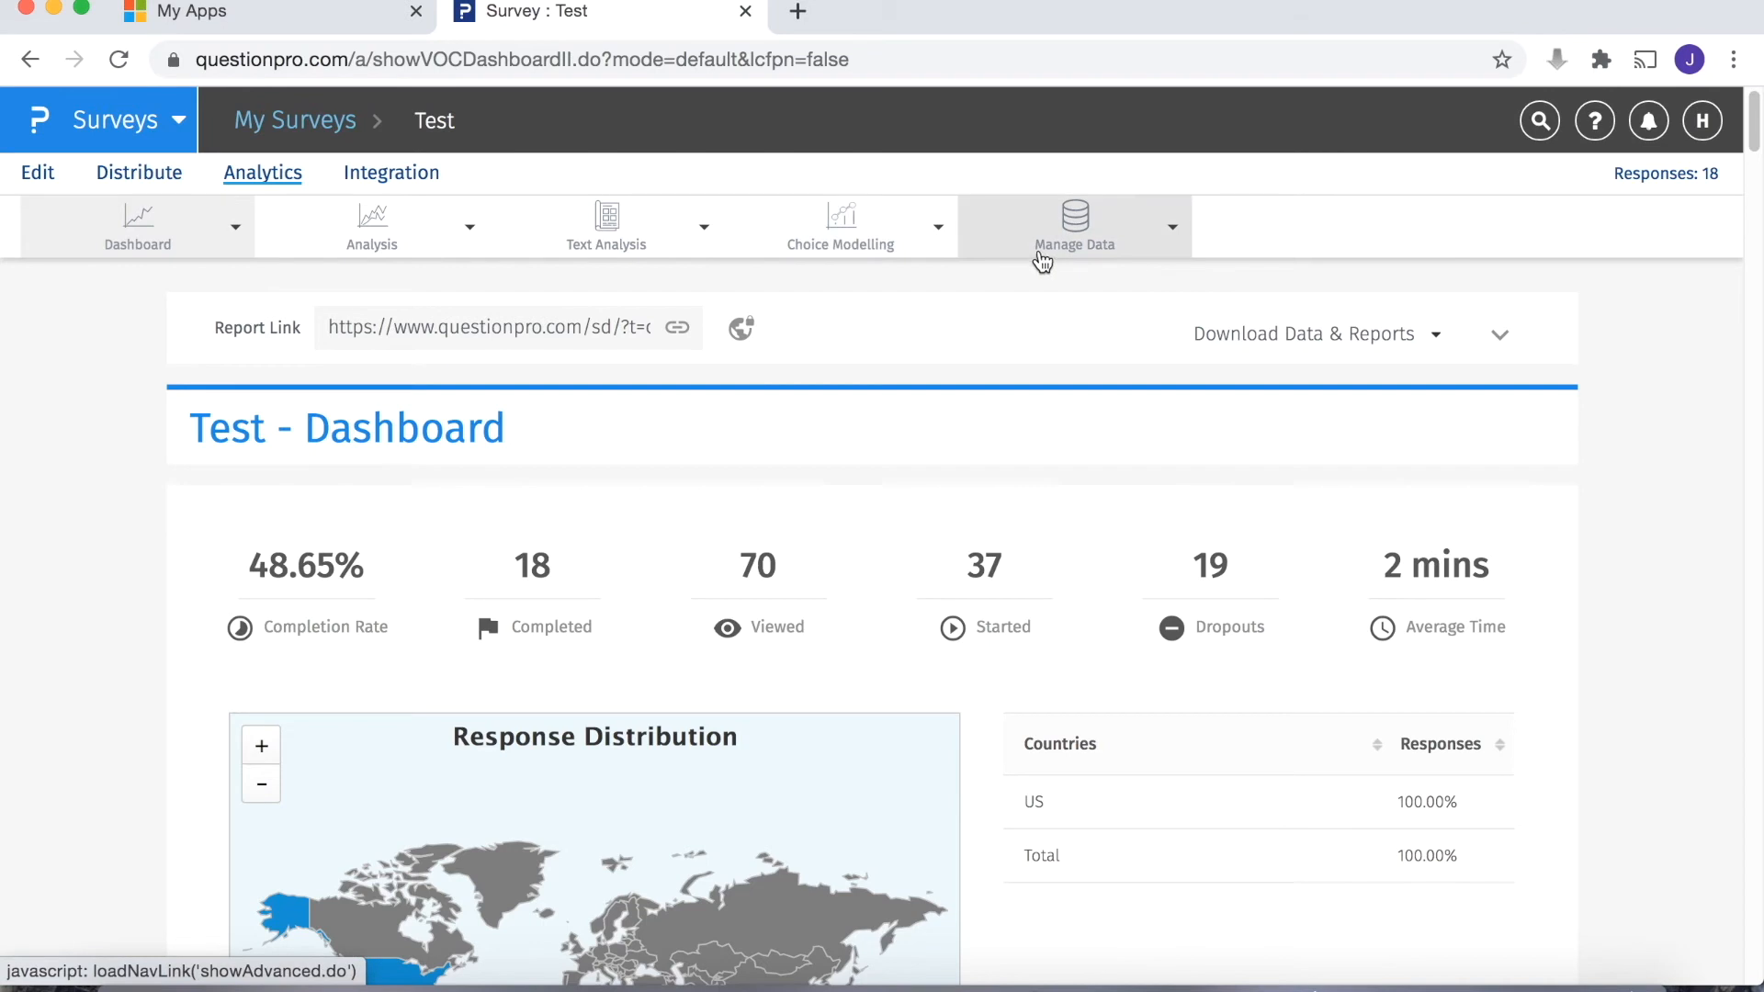
Step: Open the survey's data export page and check the output file formats offered for Raw Data Export
left_click(1161, 237)
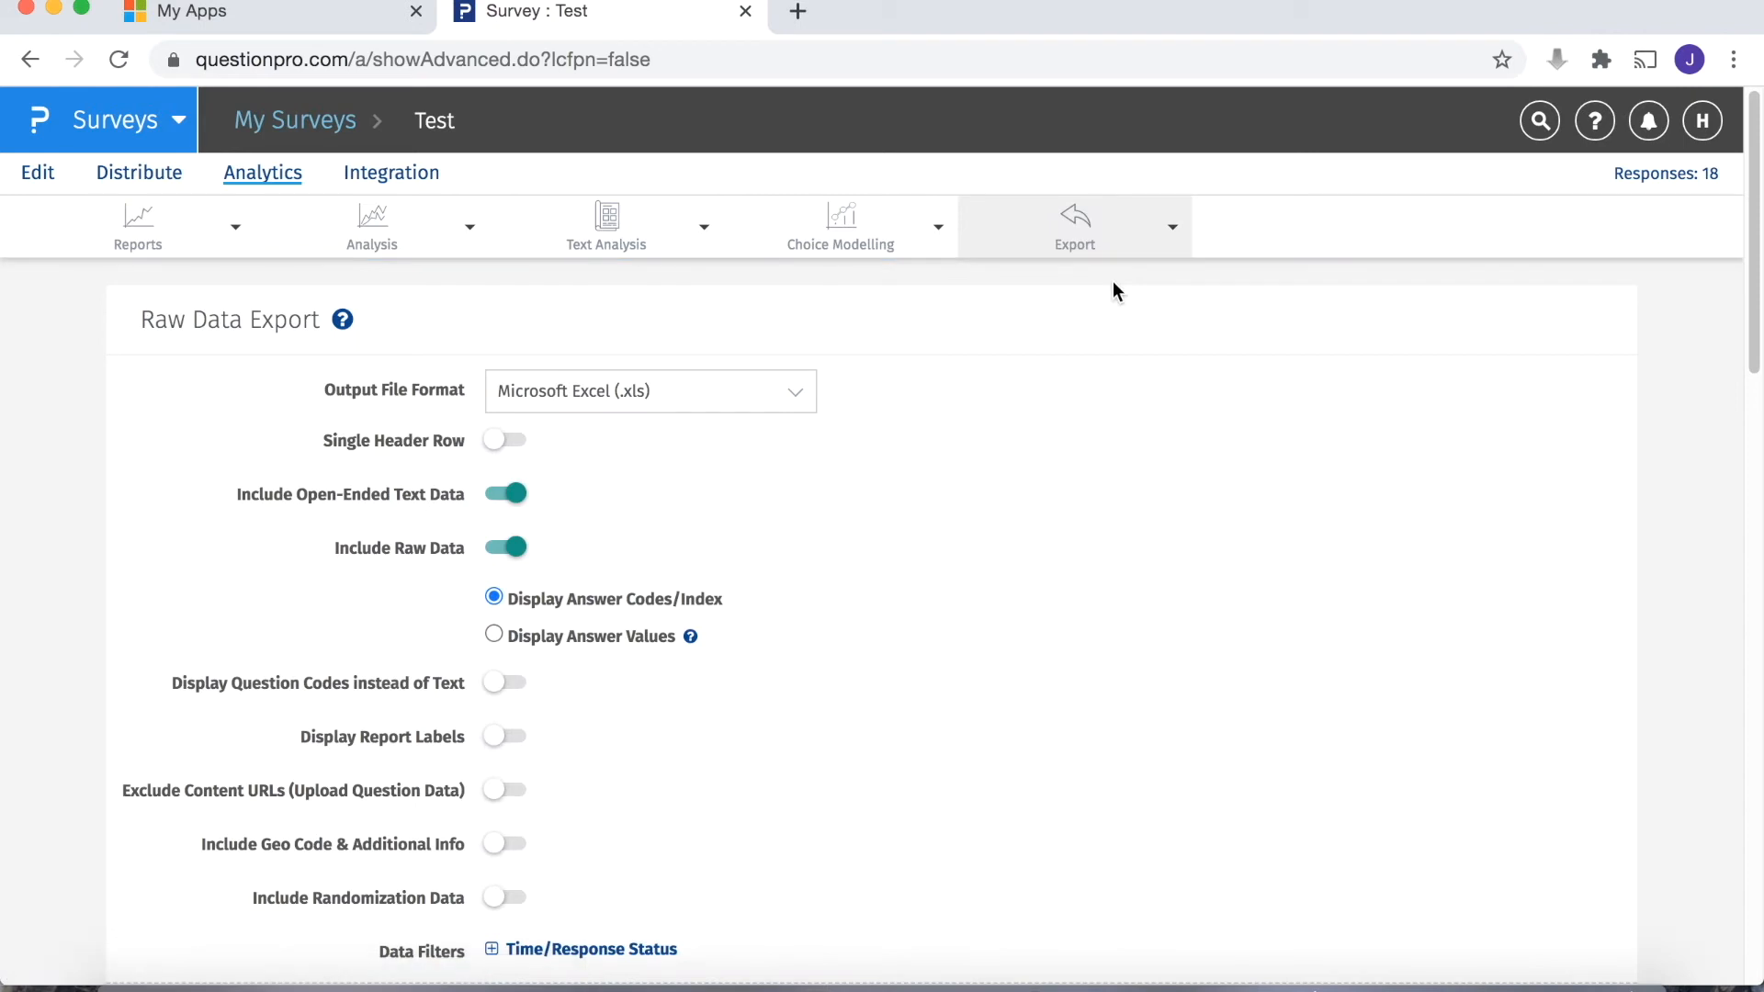
left_click(696, 402)
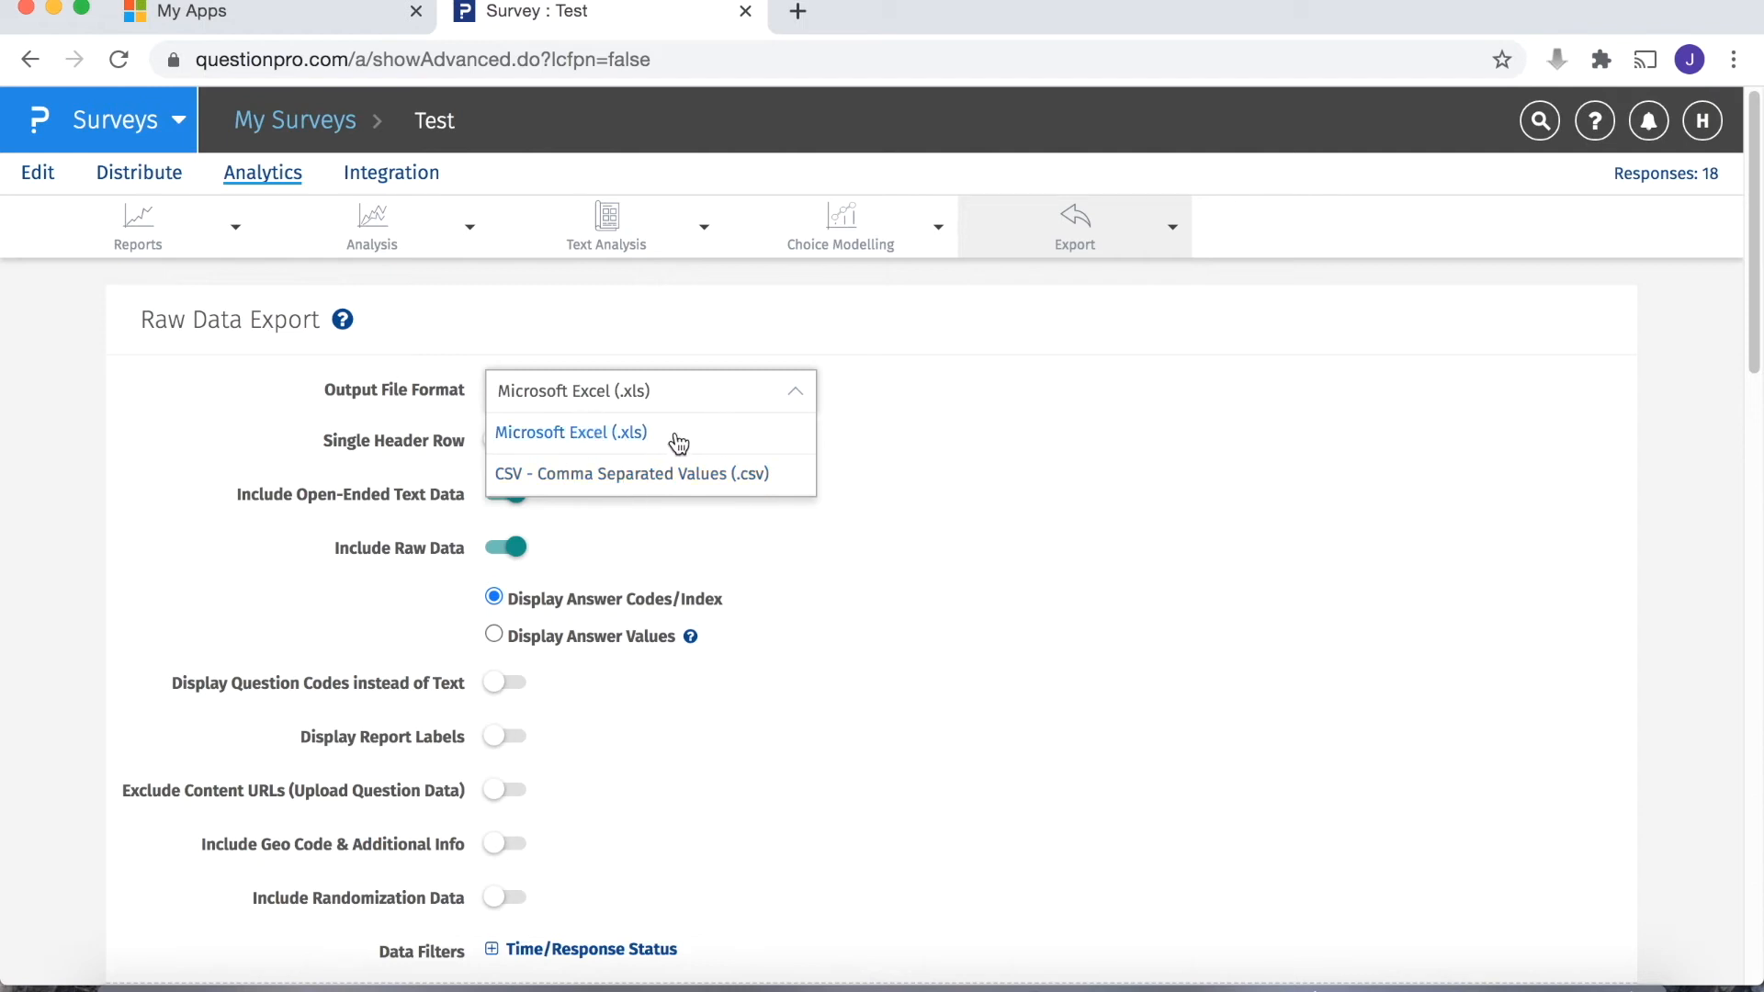
left_click_drag(124, 323, 317, 324)
left_click(624, 389)
left_click(939, 449)
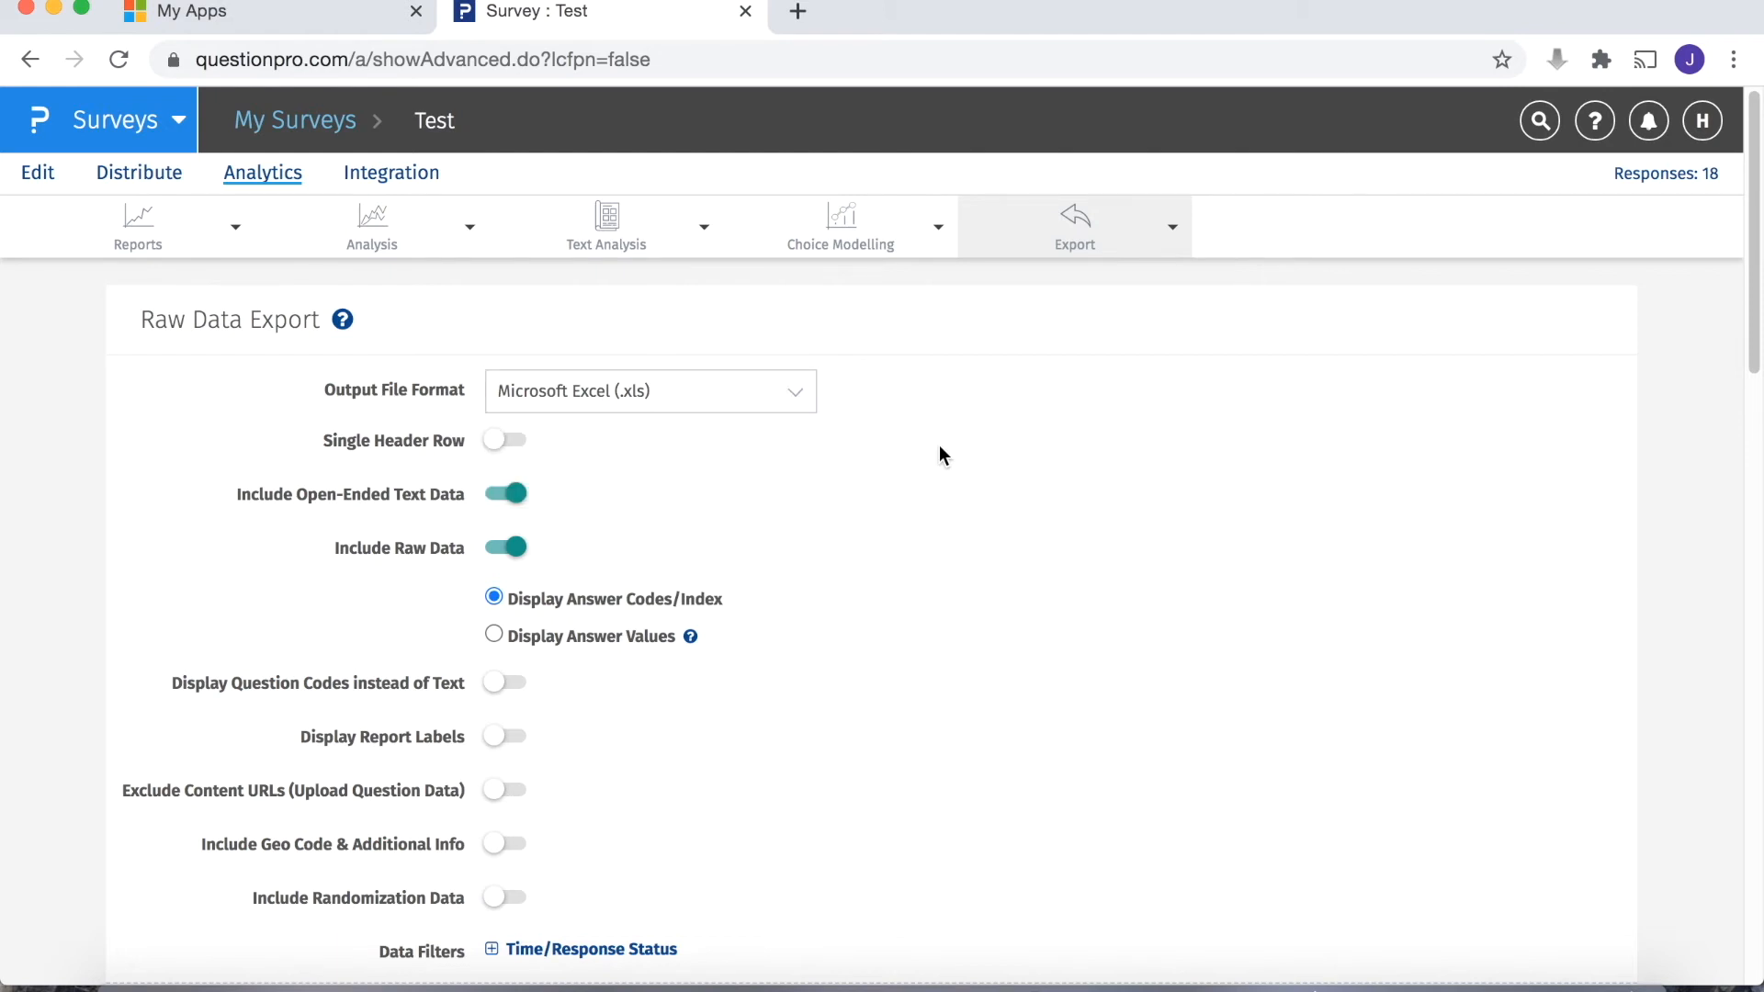
Step: Review the Charts & Analytics and Statistical Package (SPSS) export sections, and display the other data management options
left_click_drag(1732, 252, 1725, 488)
left_click_drag(140, 332, 430, 336)
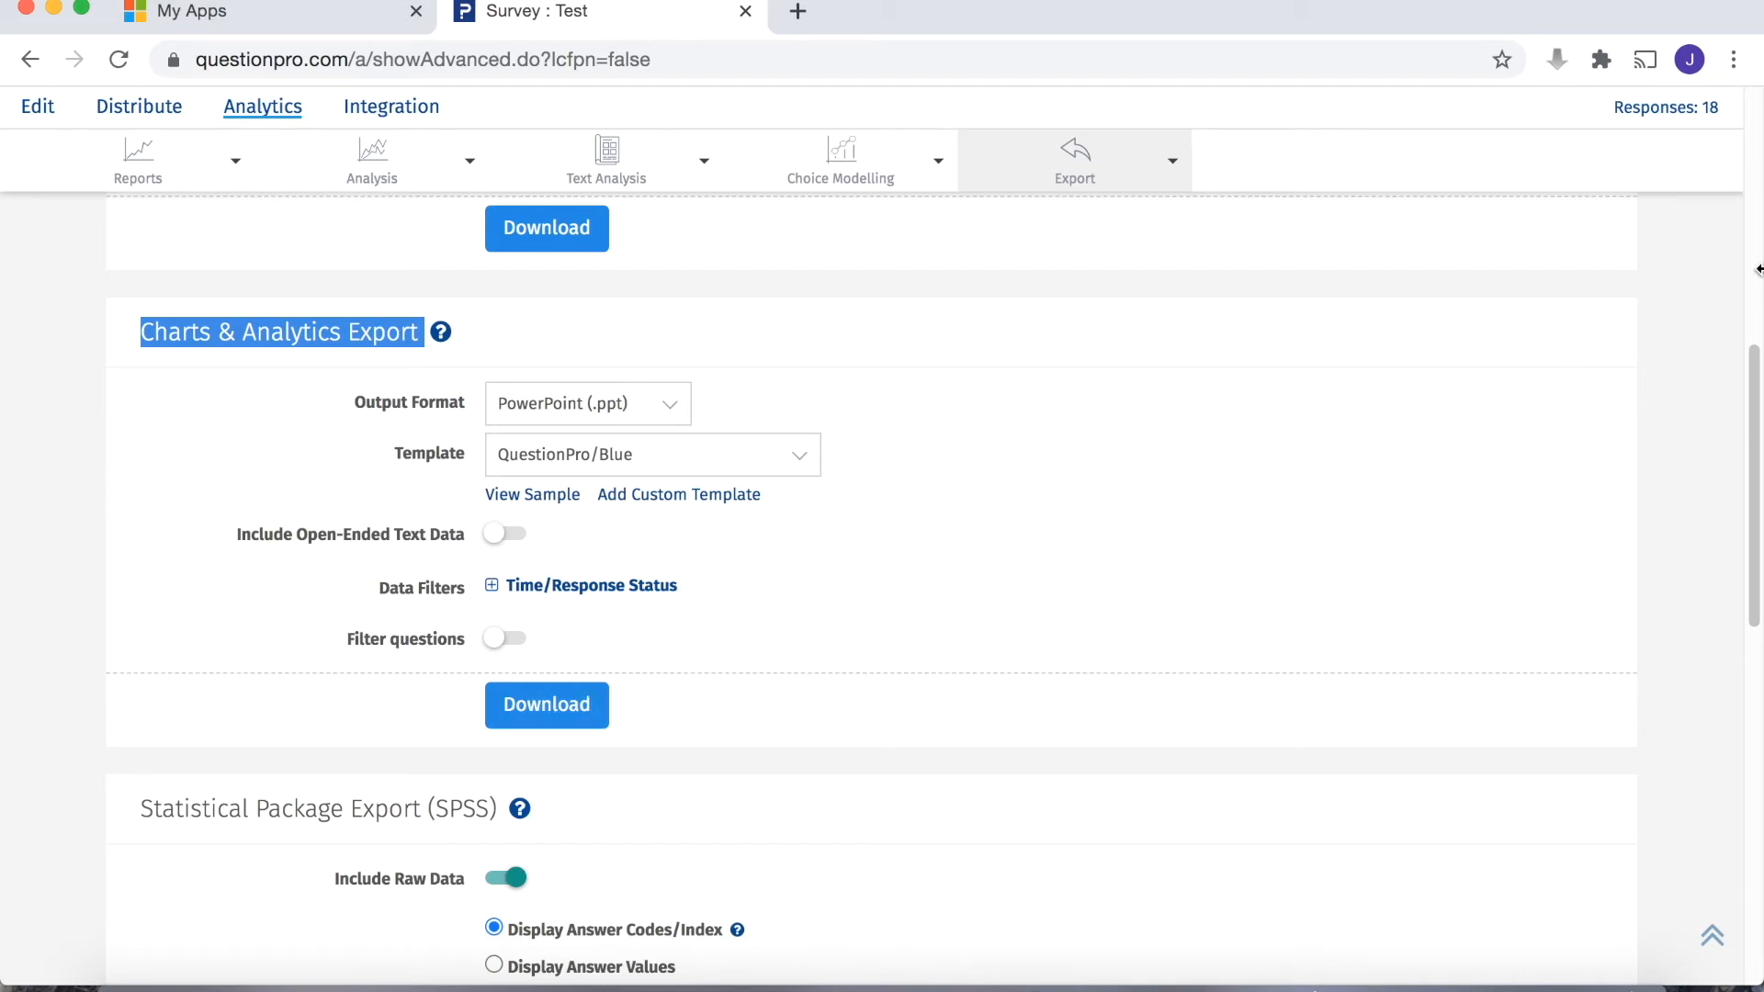
left_click_drag(1755, 386, 1751, 560)
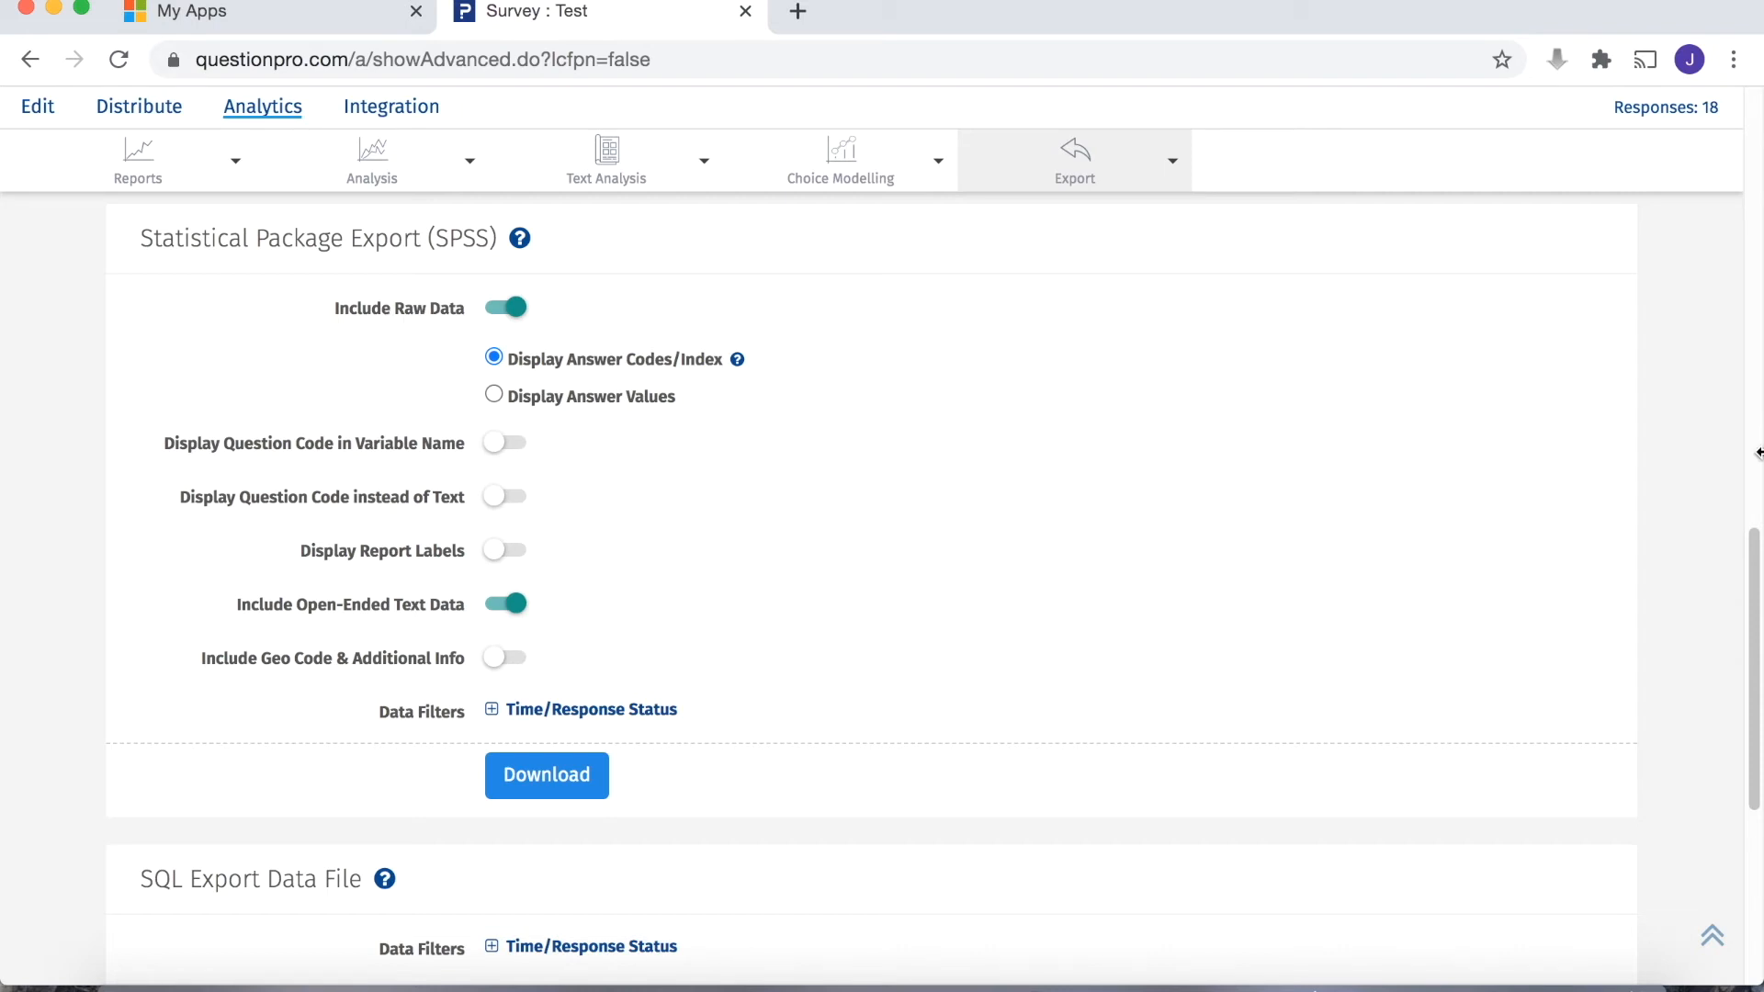
left_click_drag(1754, 549, 1752, 112)
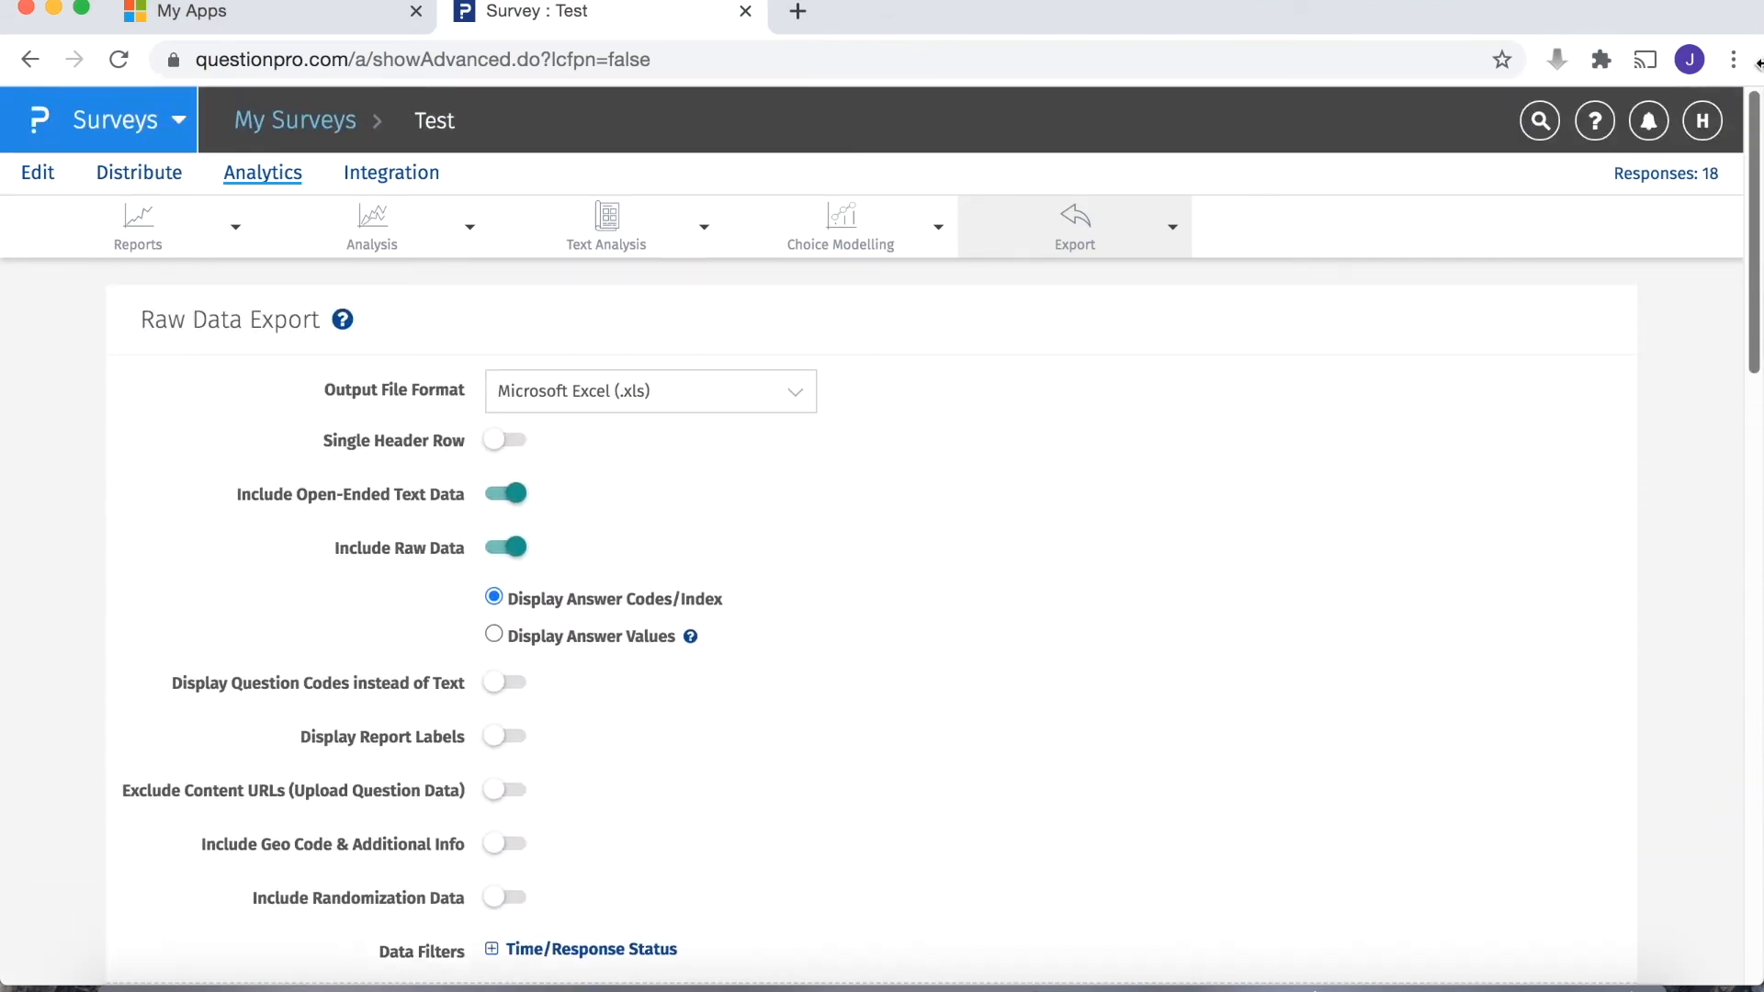
left_click(1170, 235)
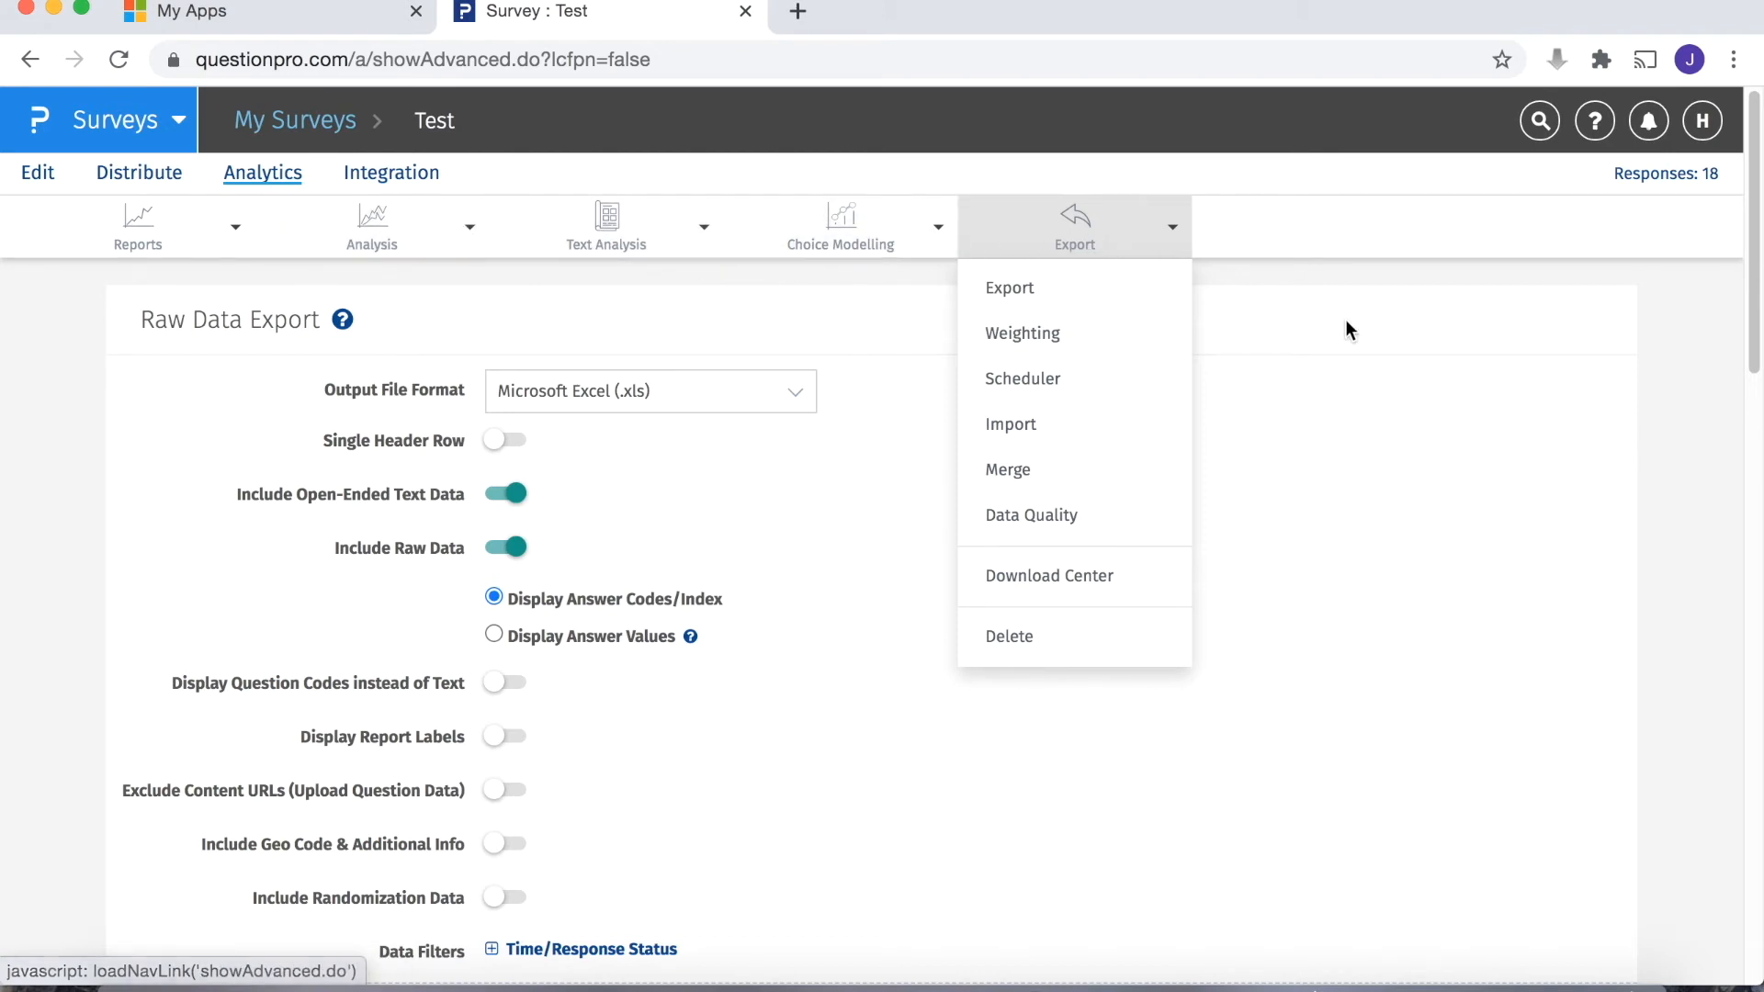
Step: Review the integrations available for the survey and open the Qualtrics Data Import page
left_click(1361, 283)
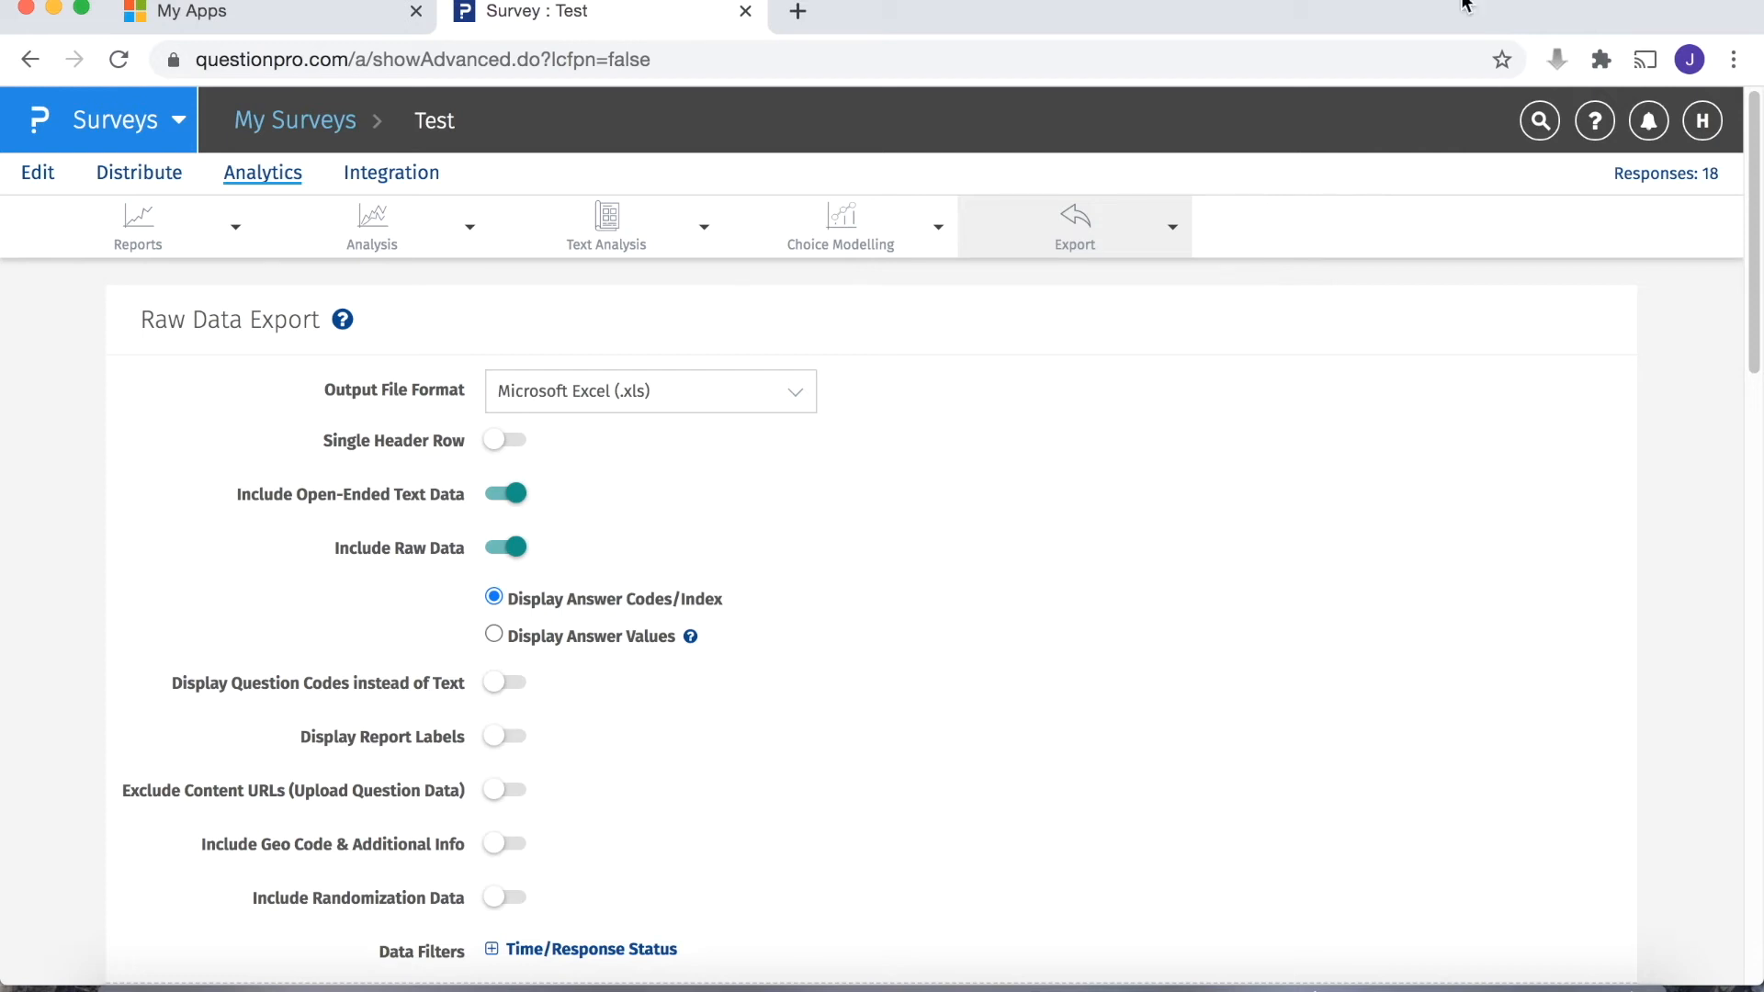
left_click(381, 182)
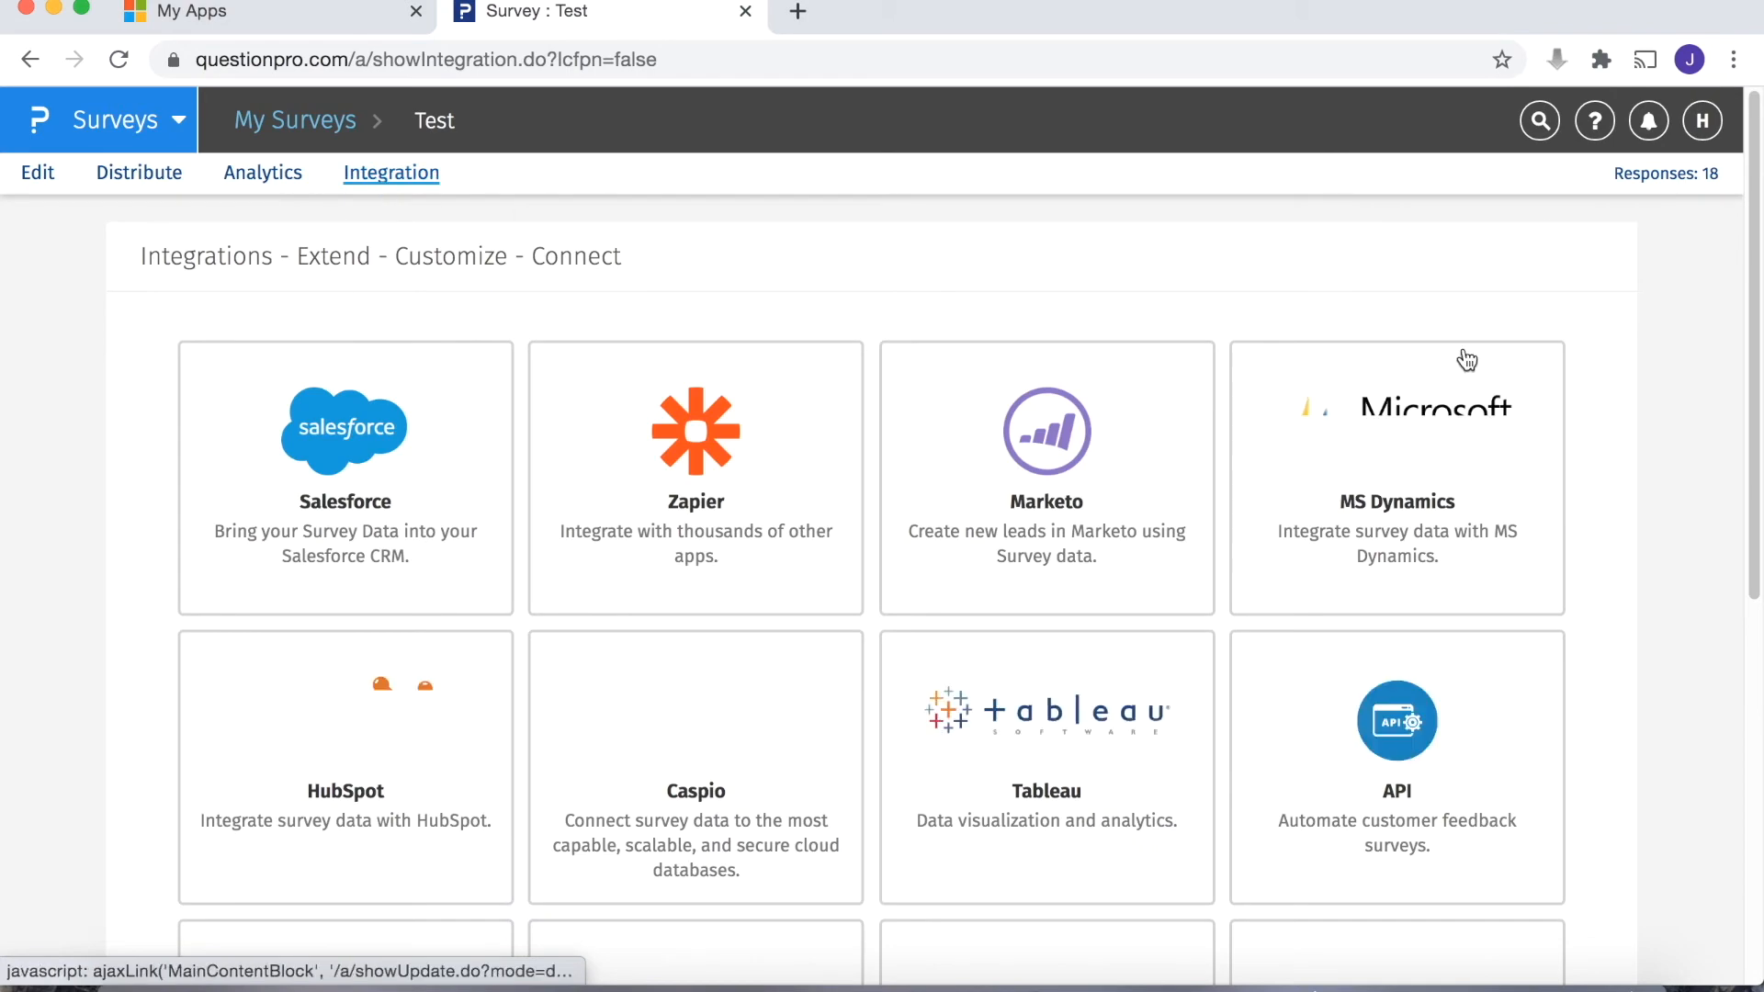
scroll(1748, 174, "down", 10)
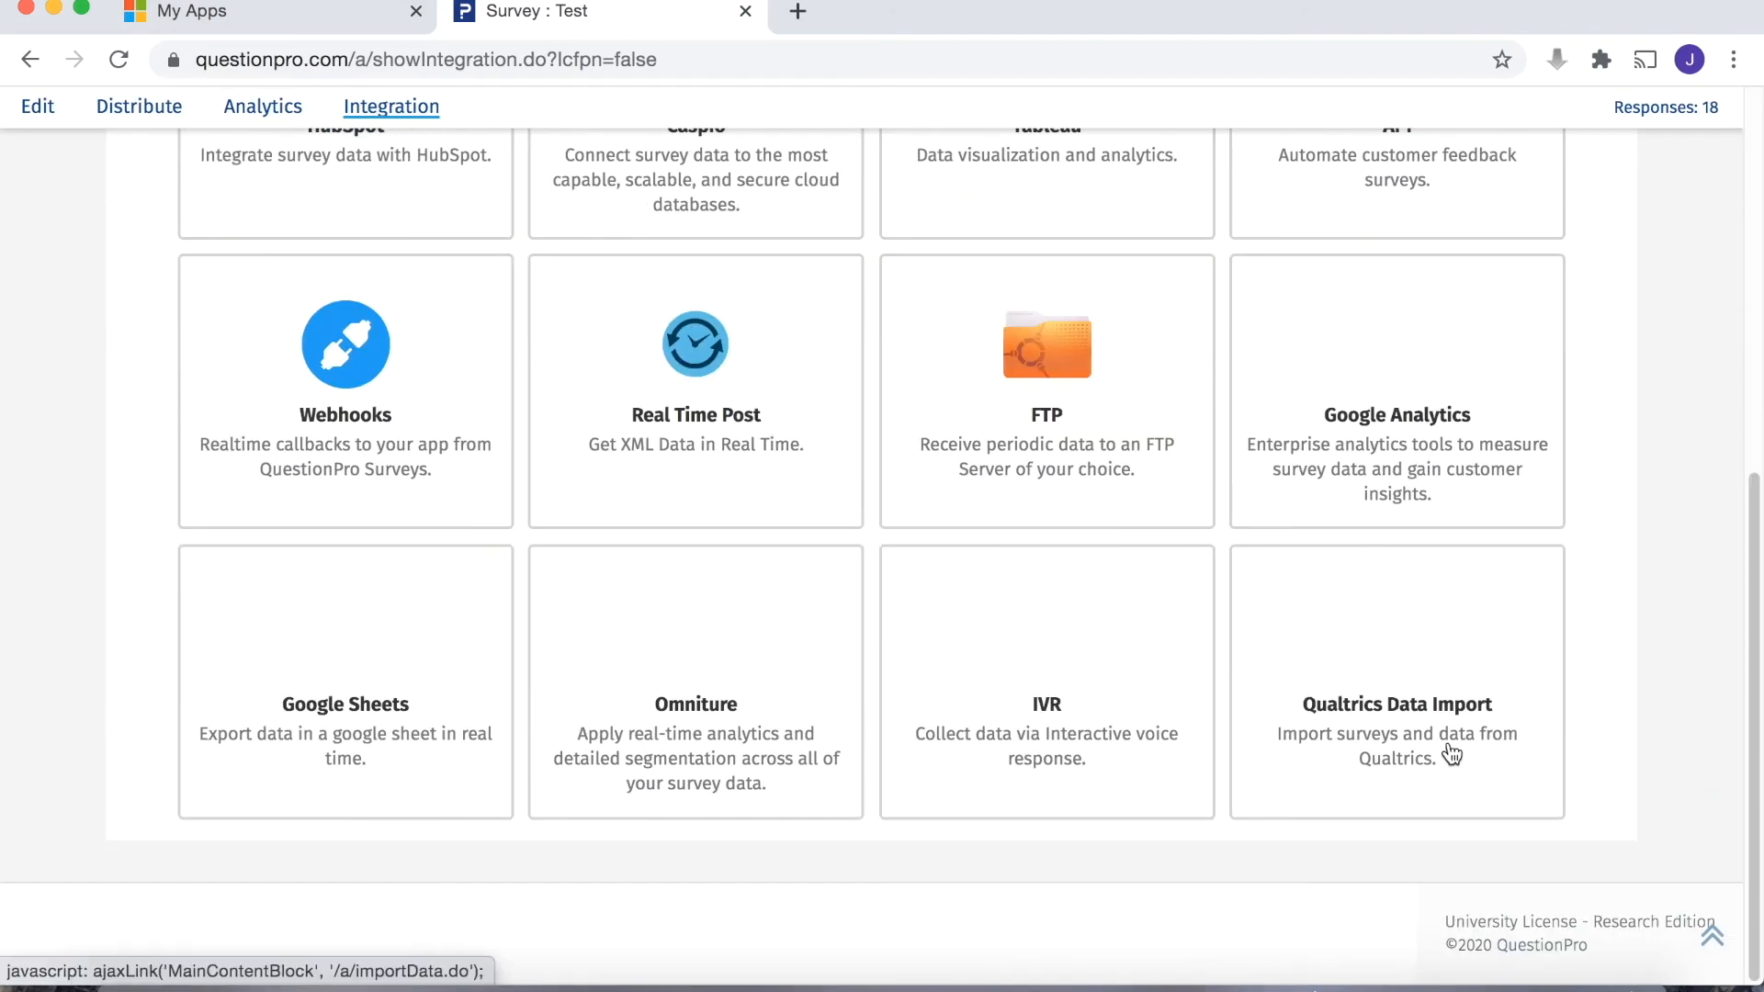
left_click_drag(1750, 708, 1759, 239)
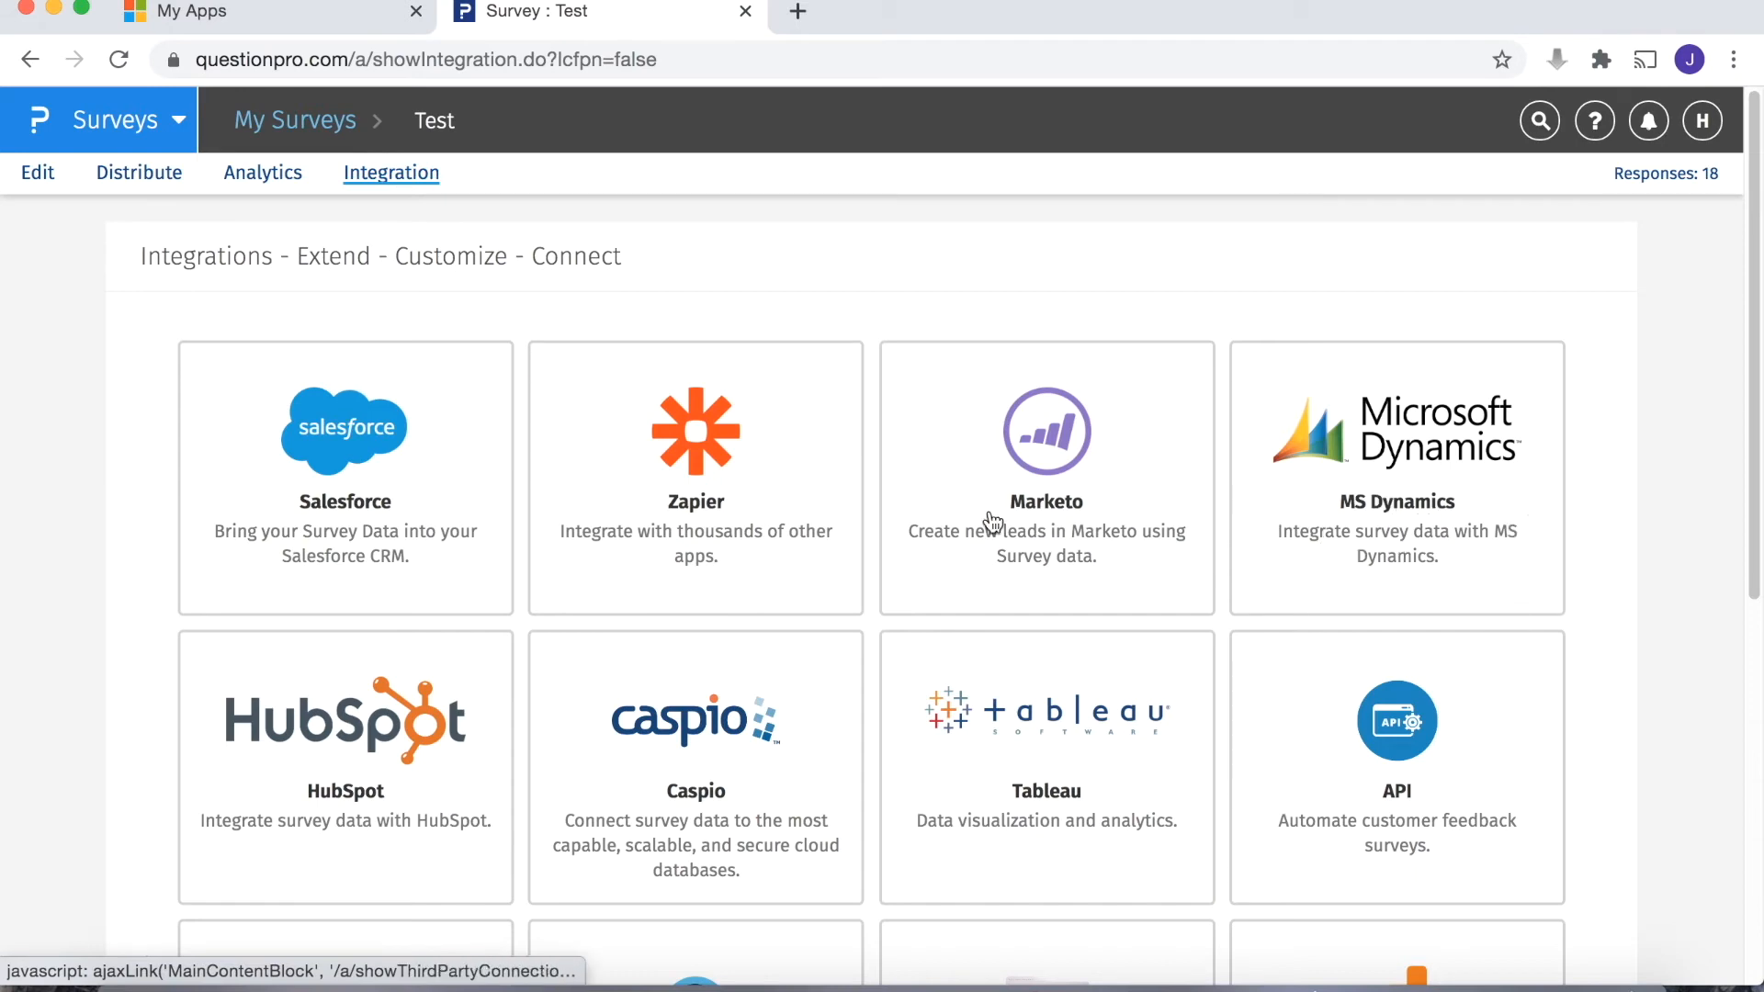
left_click_drag(1757, 203, 1748, 641)
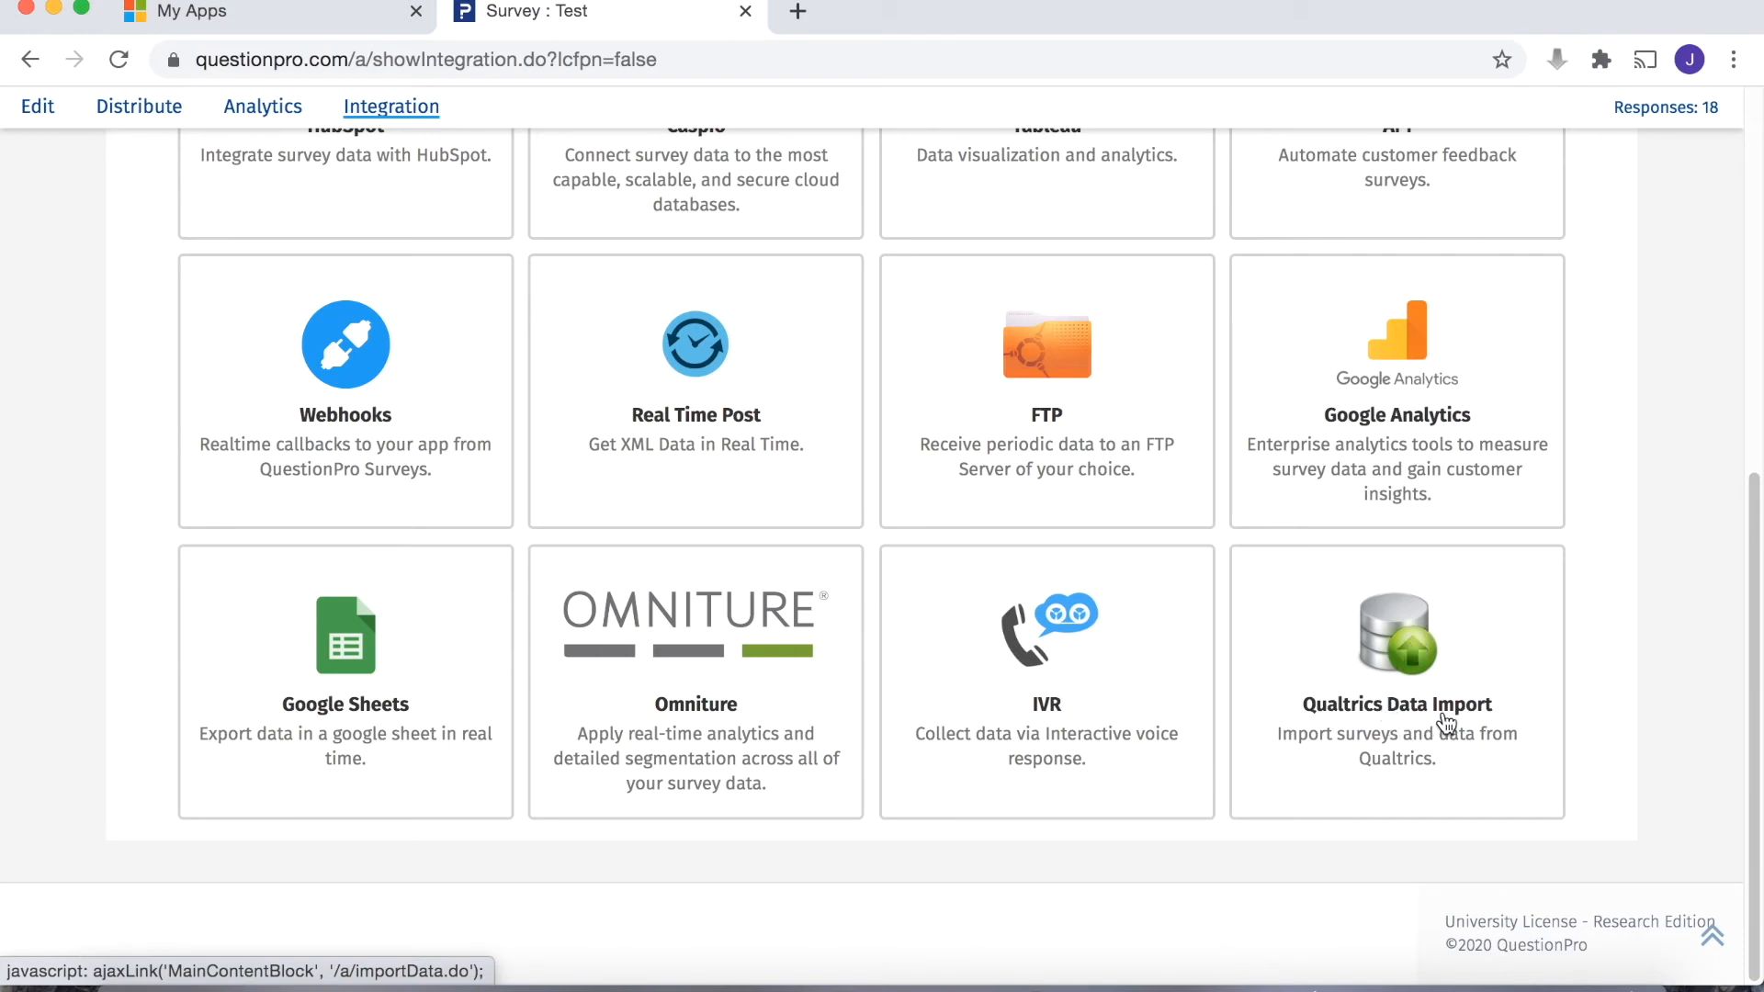
left_click(1447, 725)
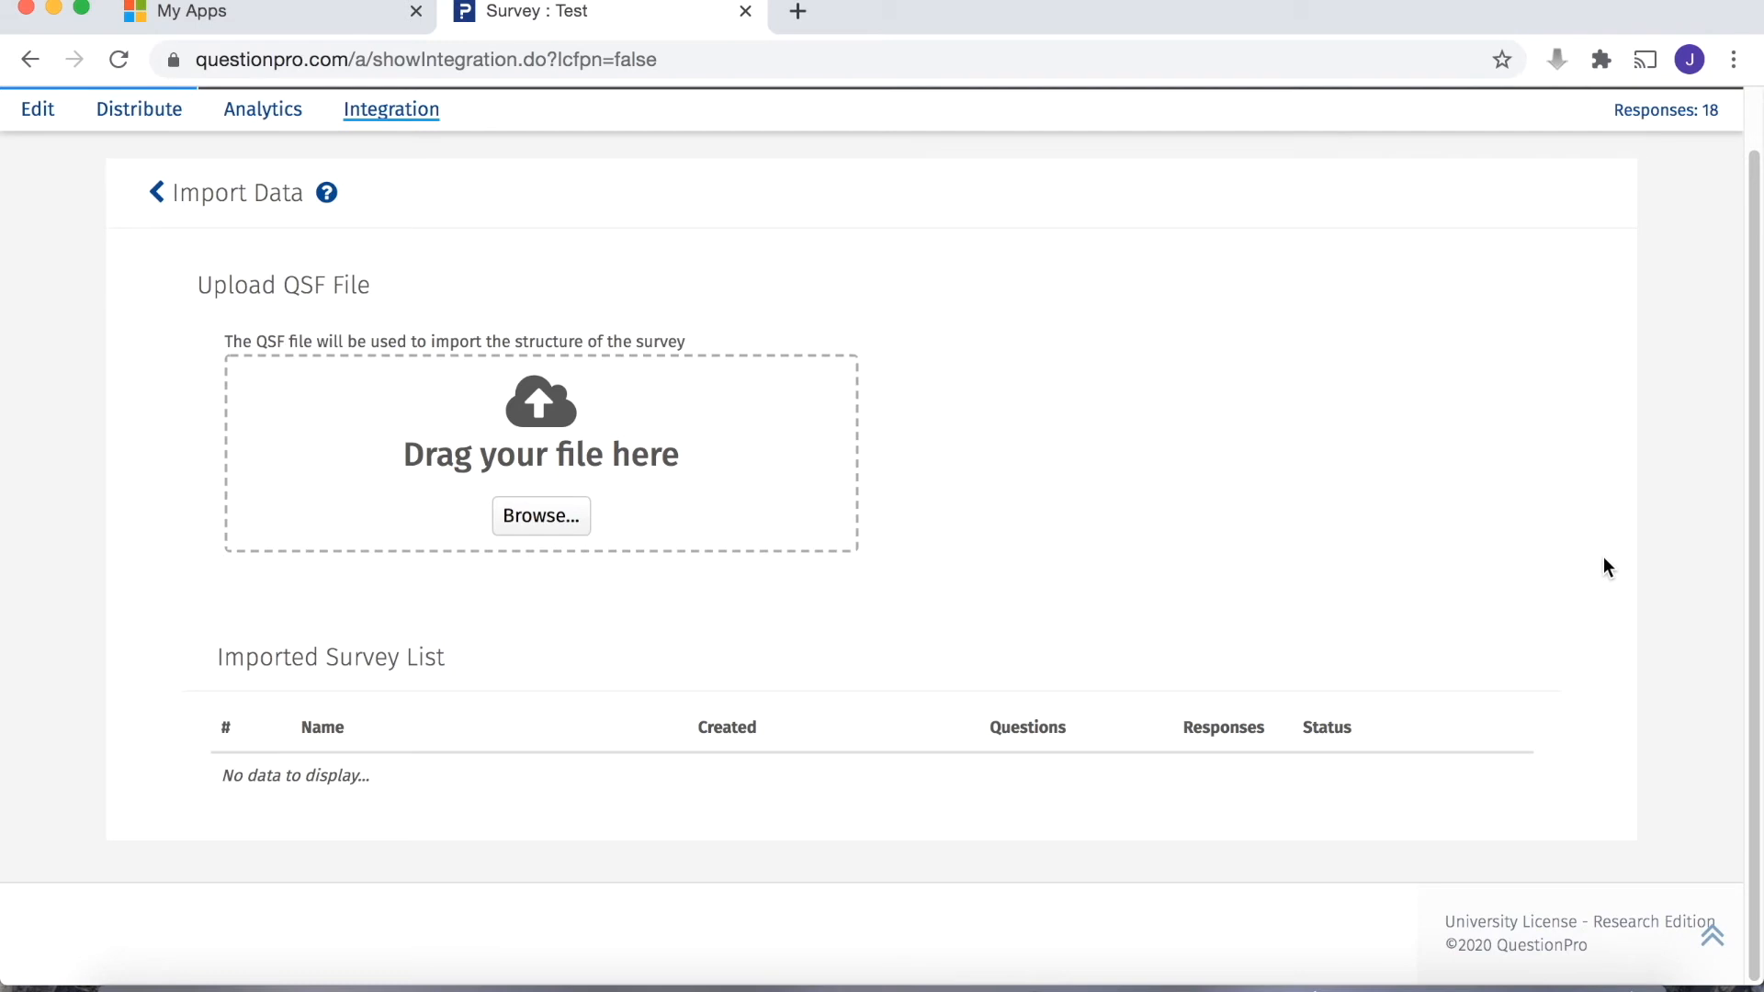
scroll(1753, 362, "up", 2)
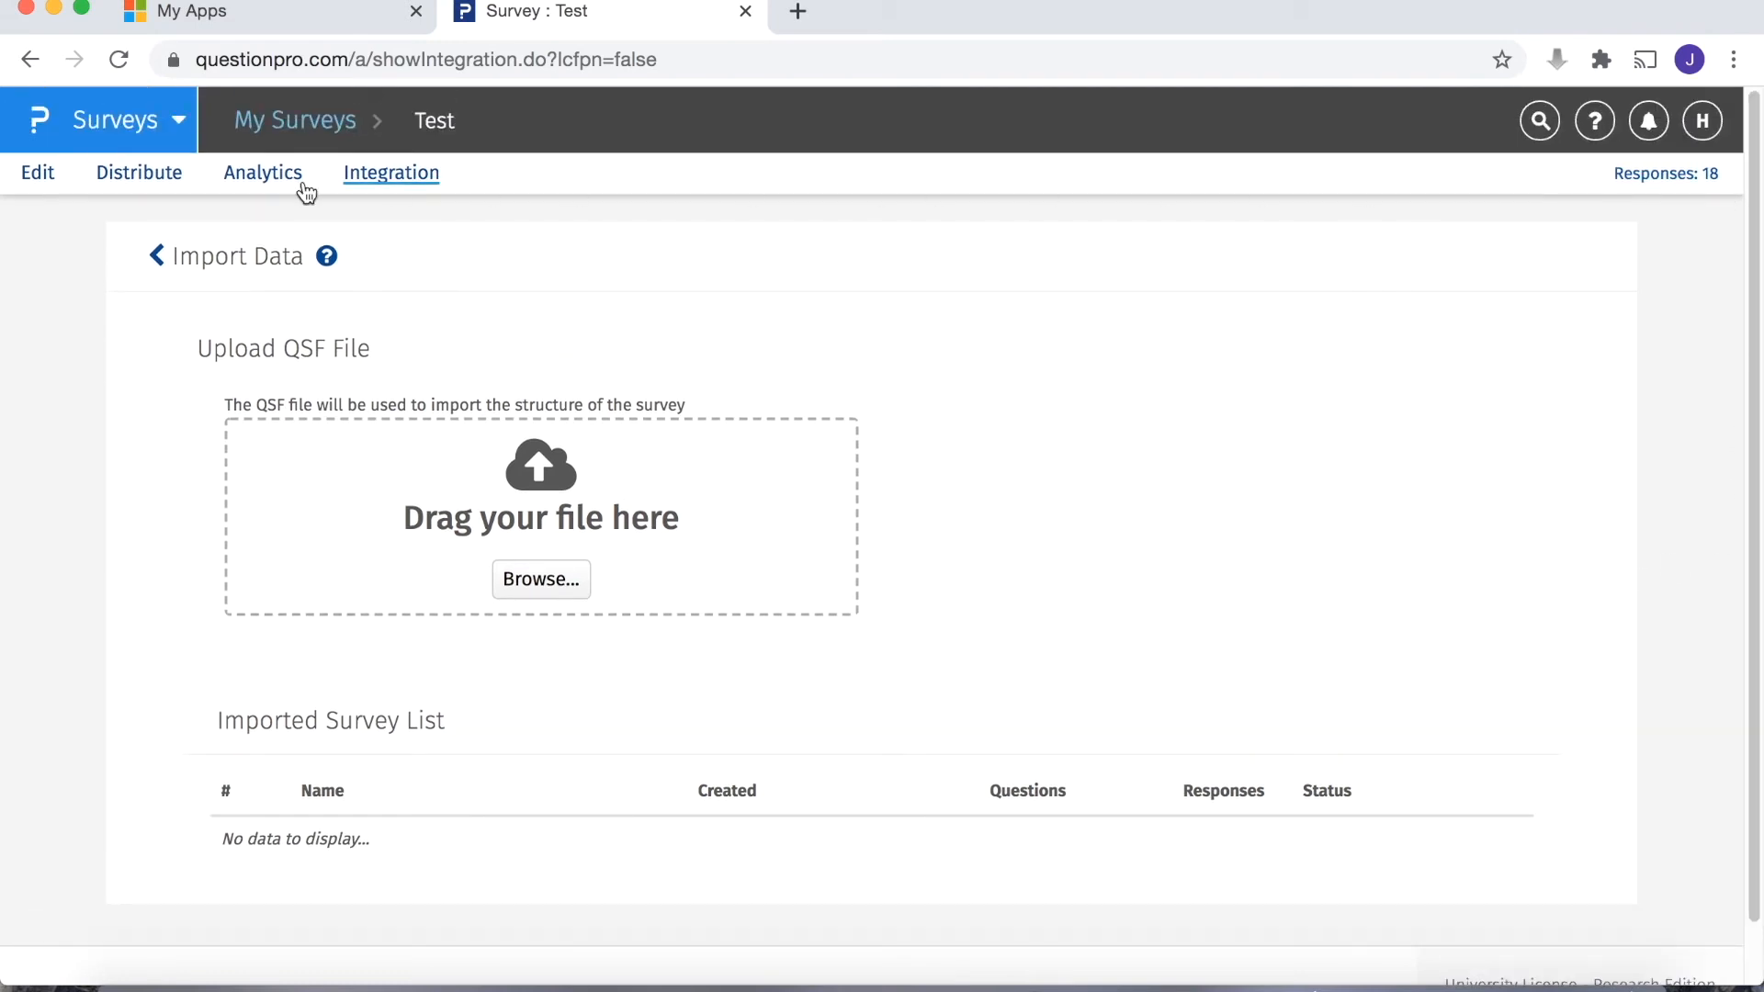
Step: Return to the survey editor and review the settings of the question on preferred smartphone brands
left_click(36, 176)
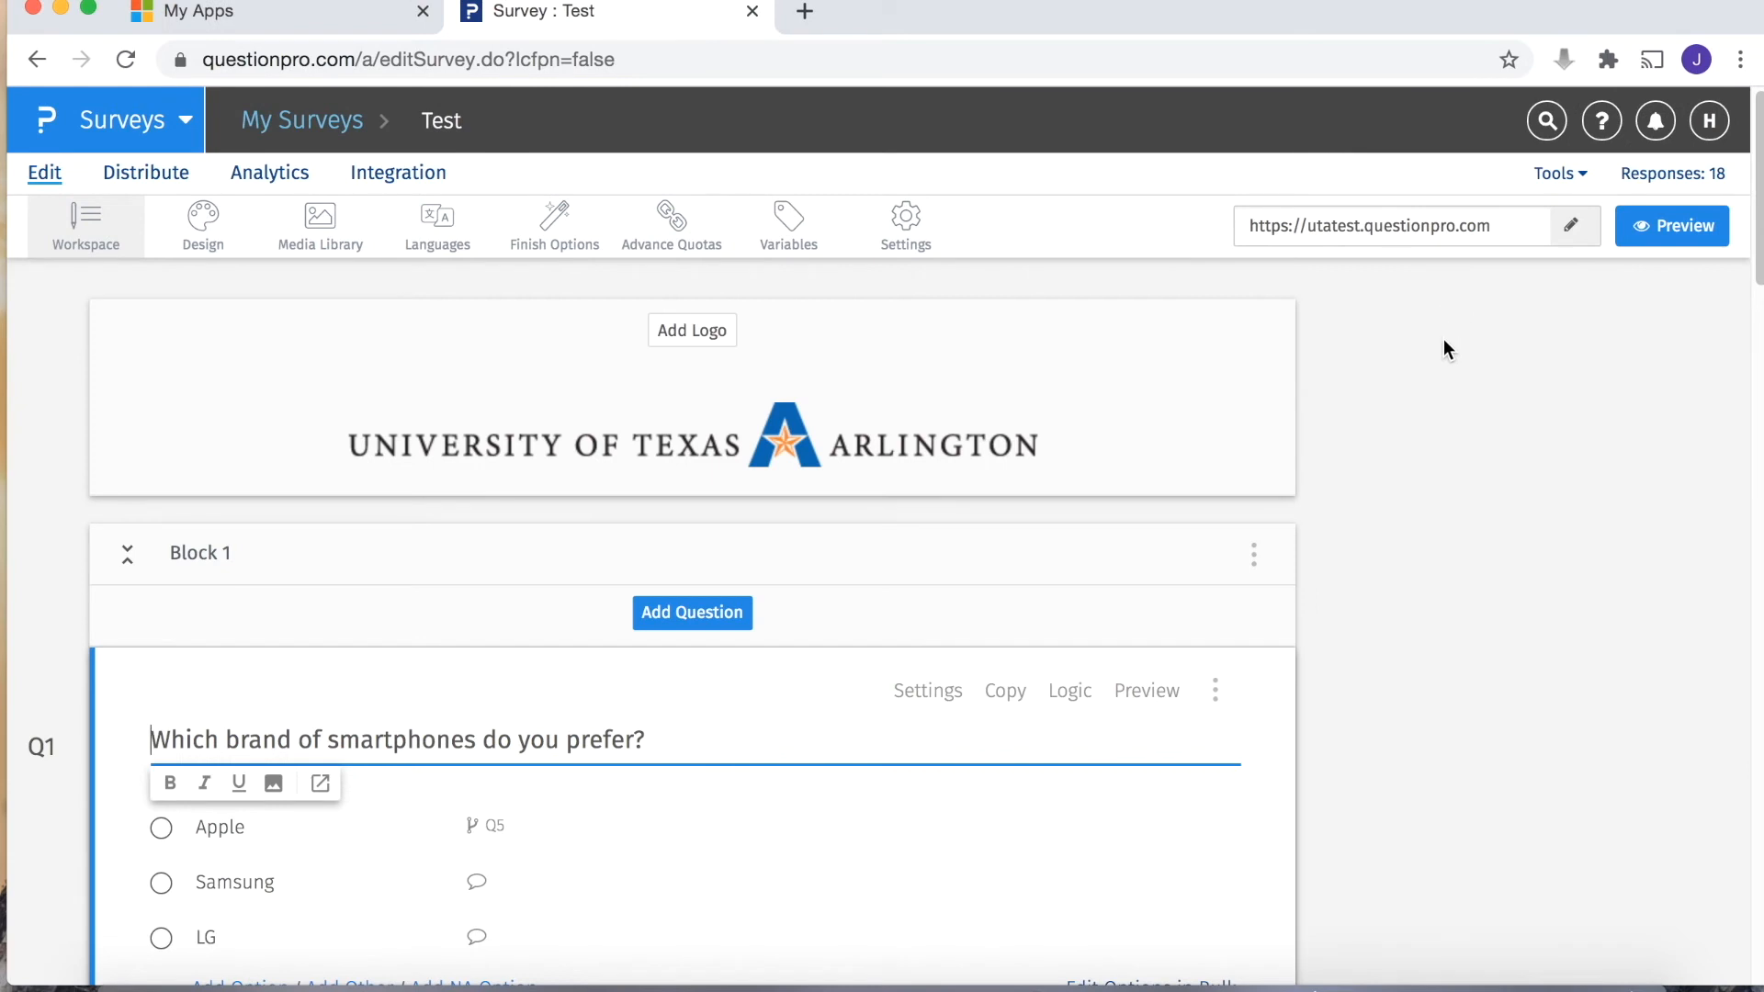
scroll(1747, 357, "down", 5)
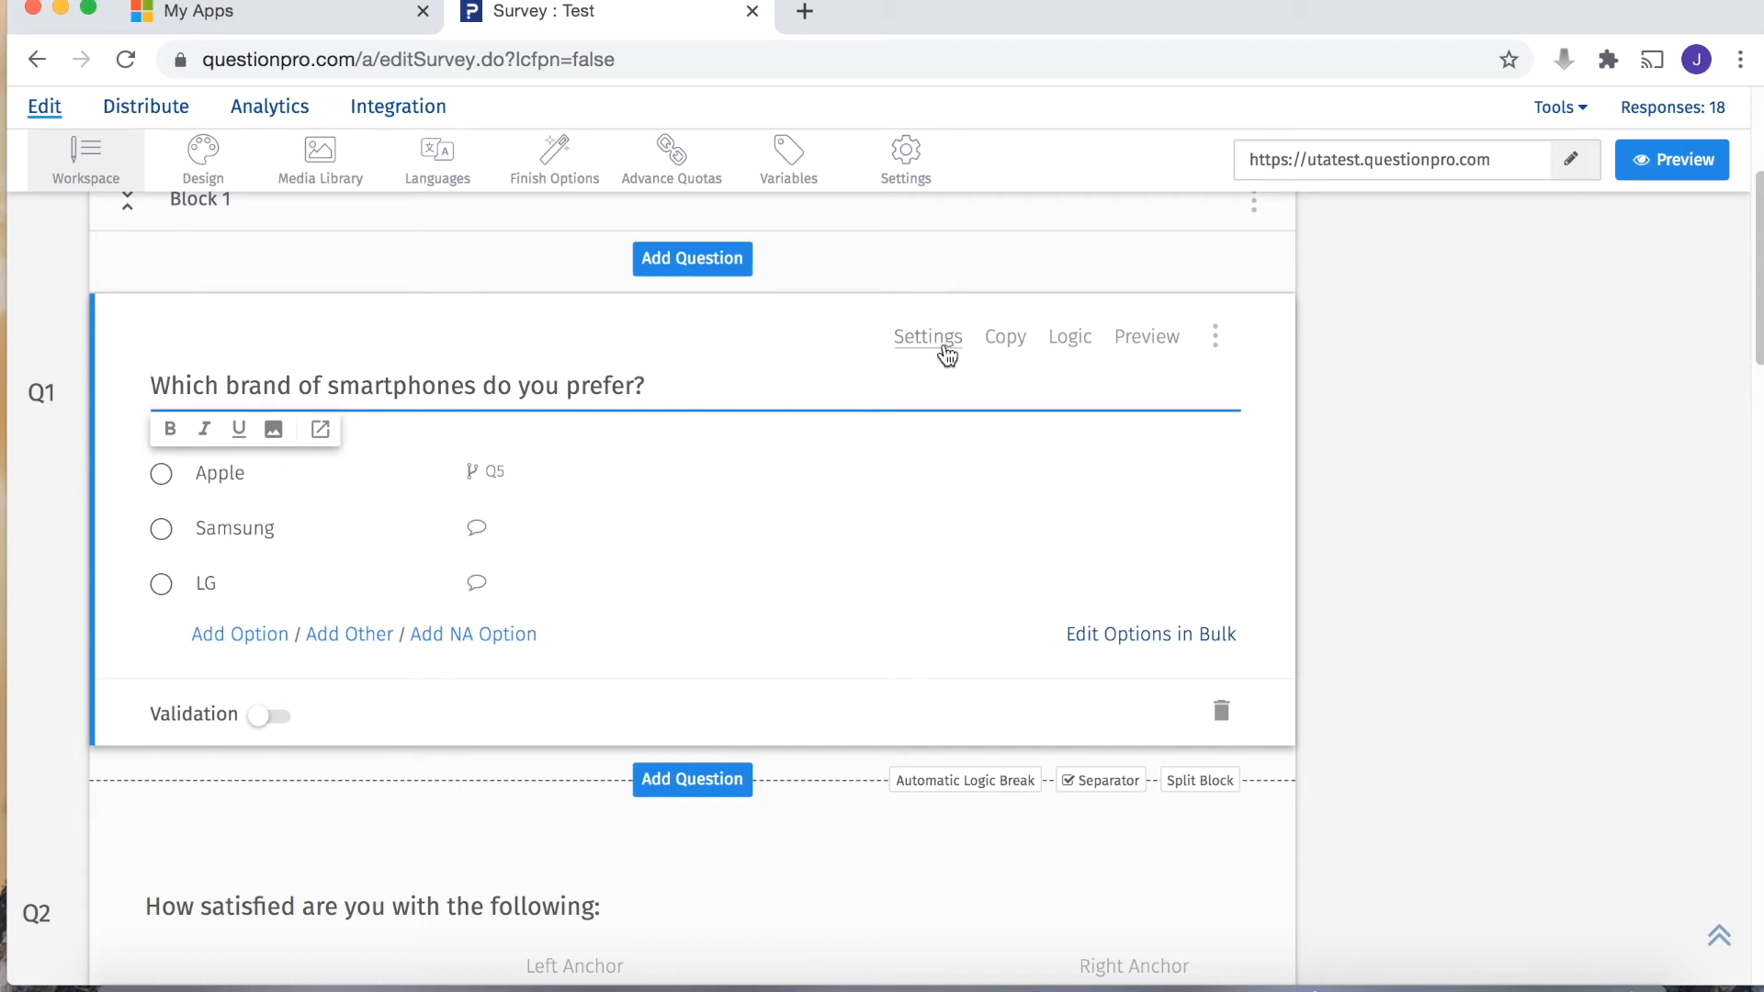
left_click(946, 347)
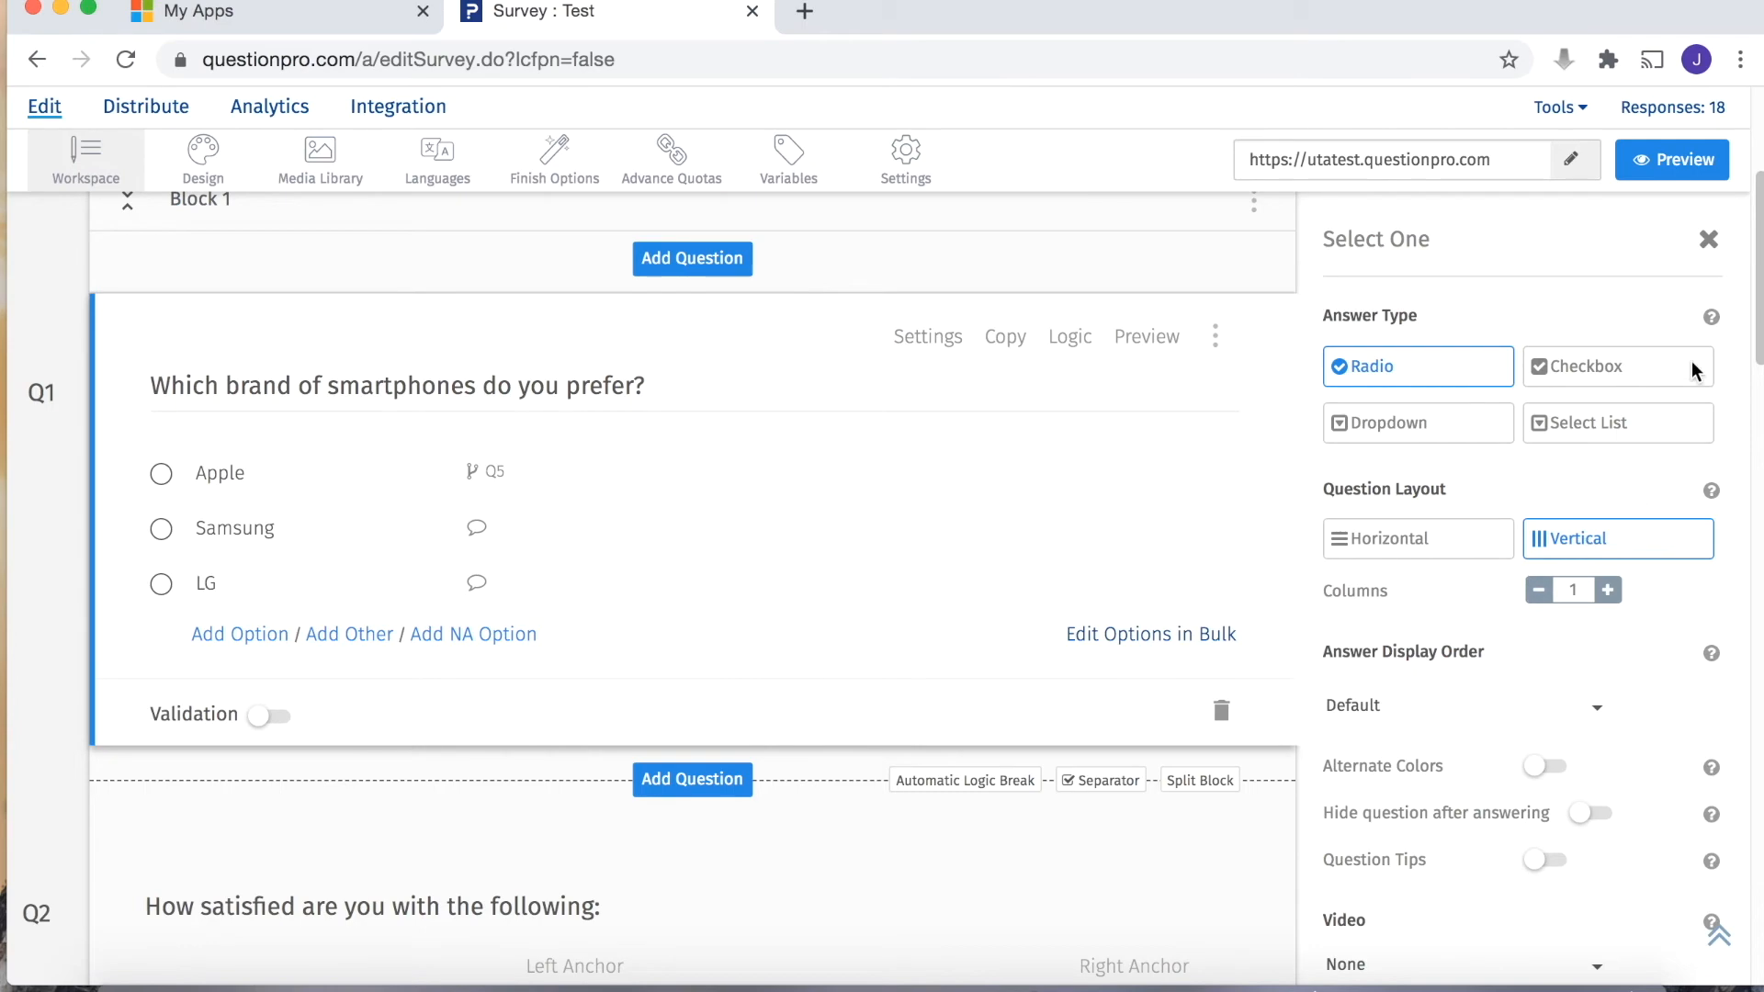
scroll(1758, 275, "down", 5)
scroll(1016, 432, "up", 5)
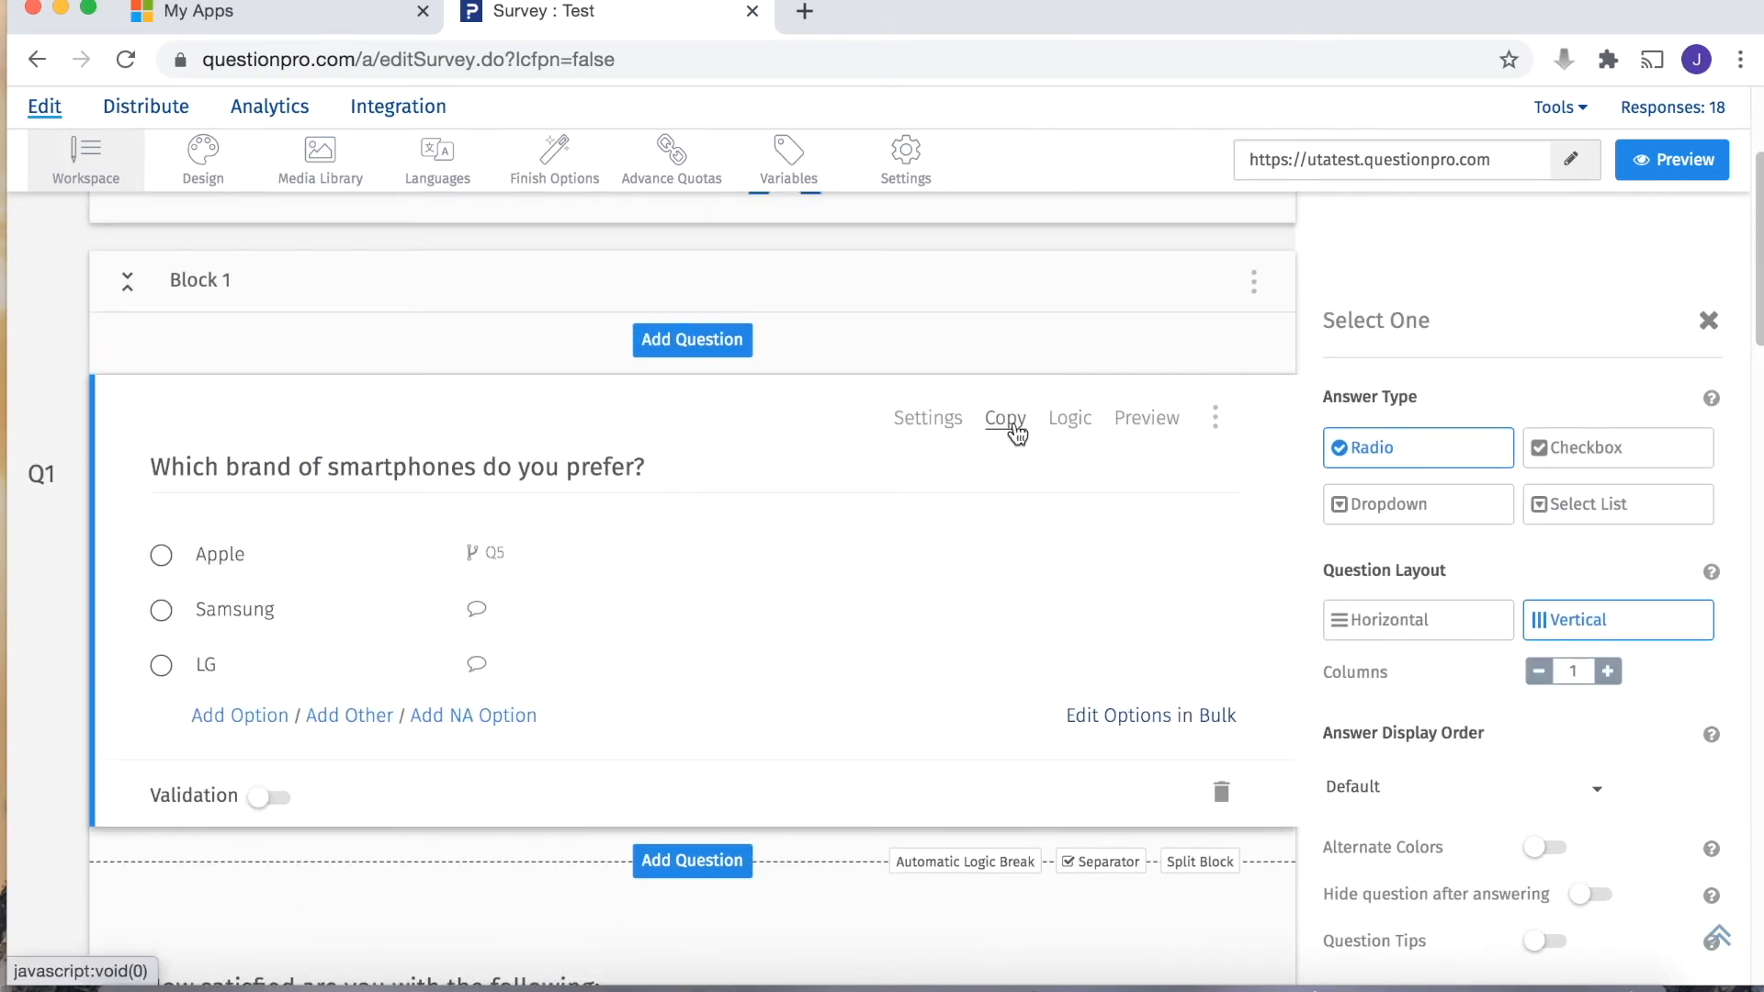
Step: Check the smartphone brand question's skip logic and expand Block 2 to view the question on improving the experience
left_click(1070, 421)
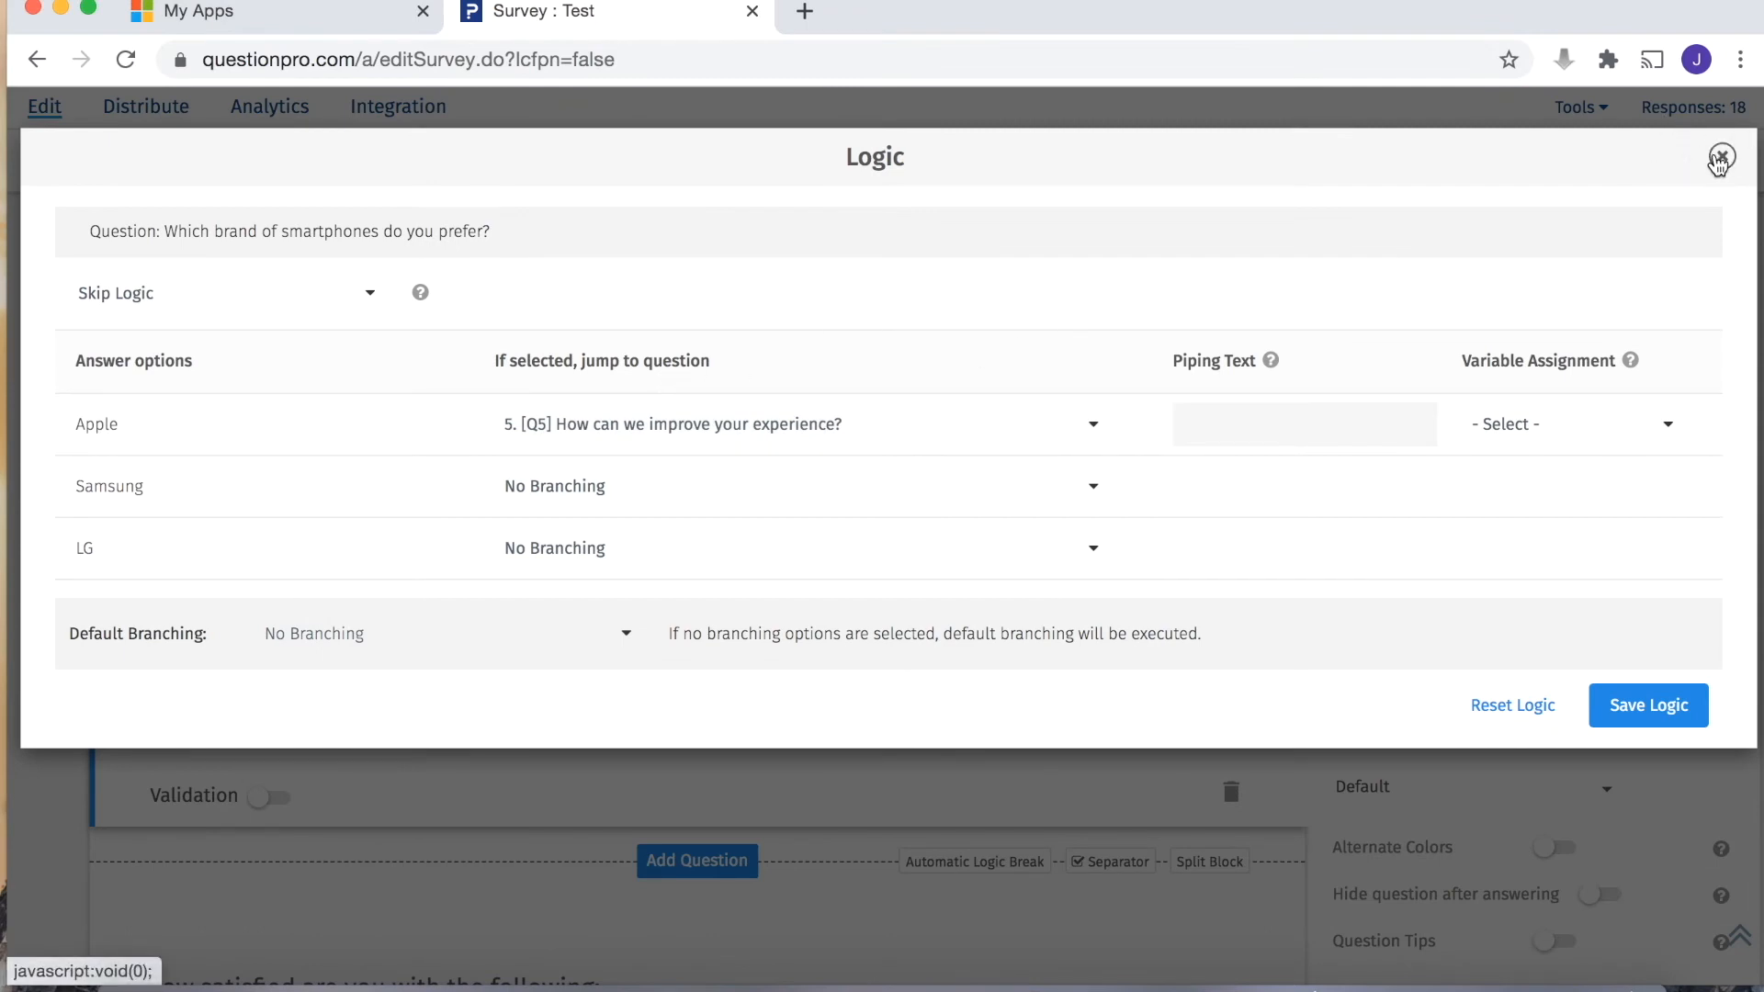
left_click(1721, 157)
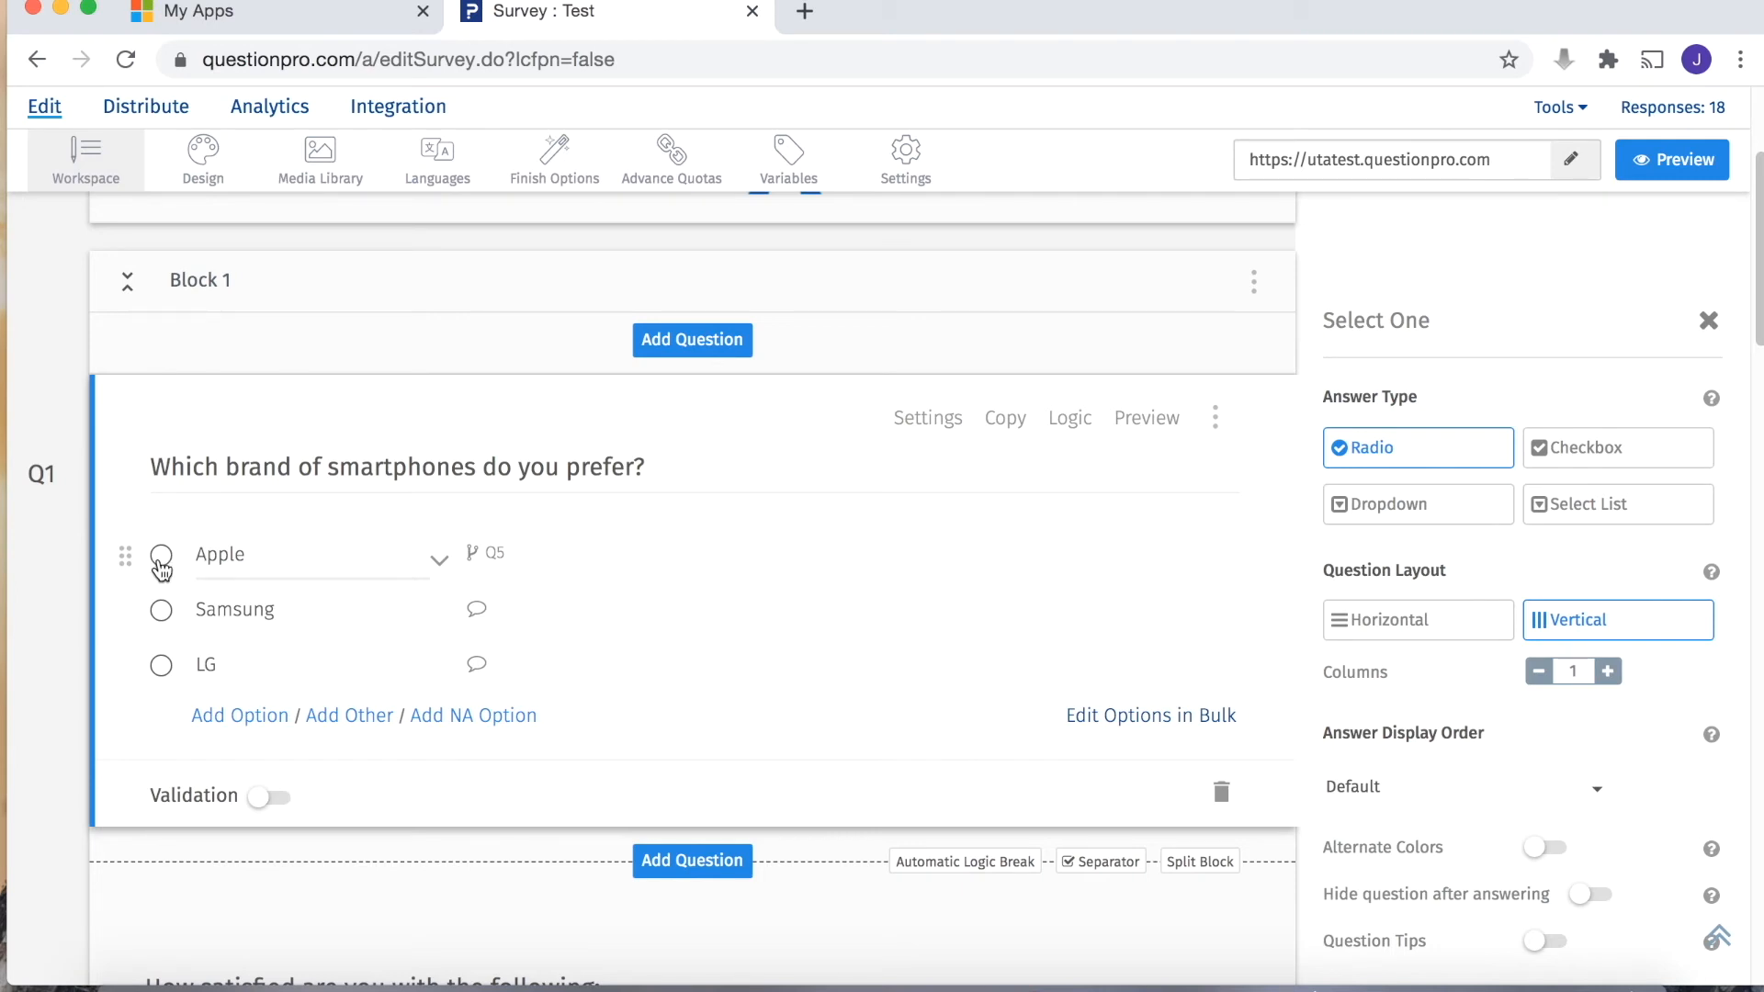
scroll(1747, 313, "down", 3)
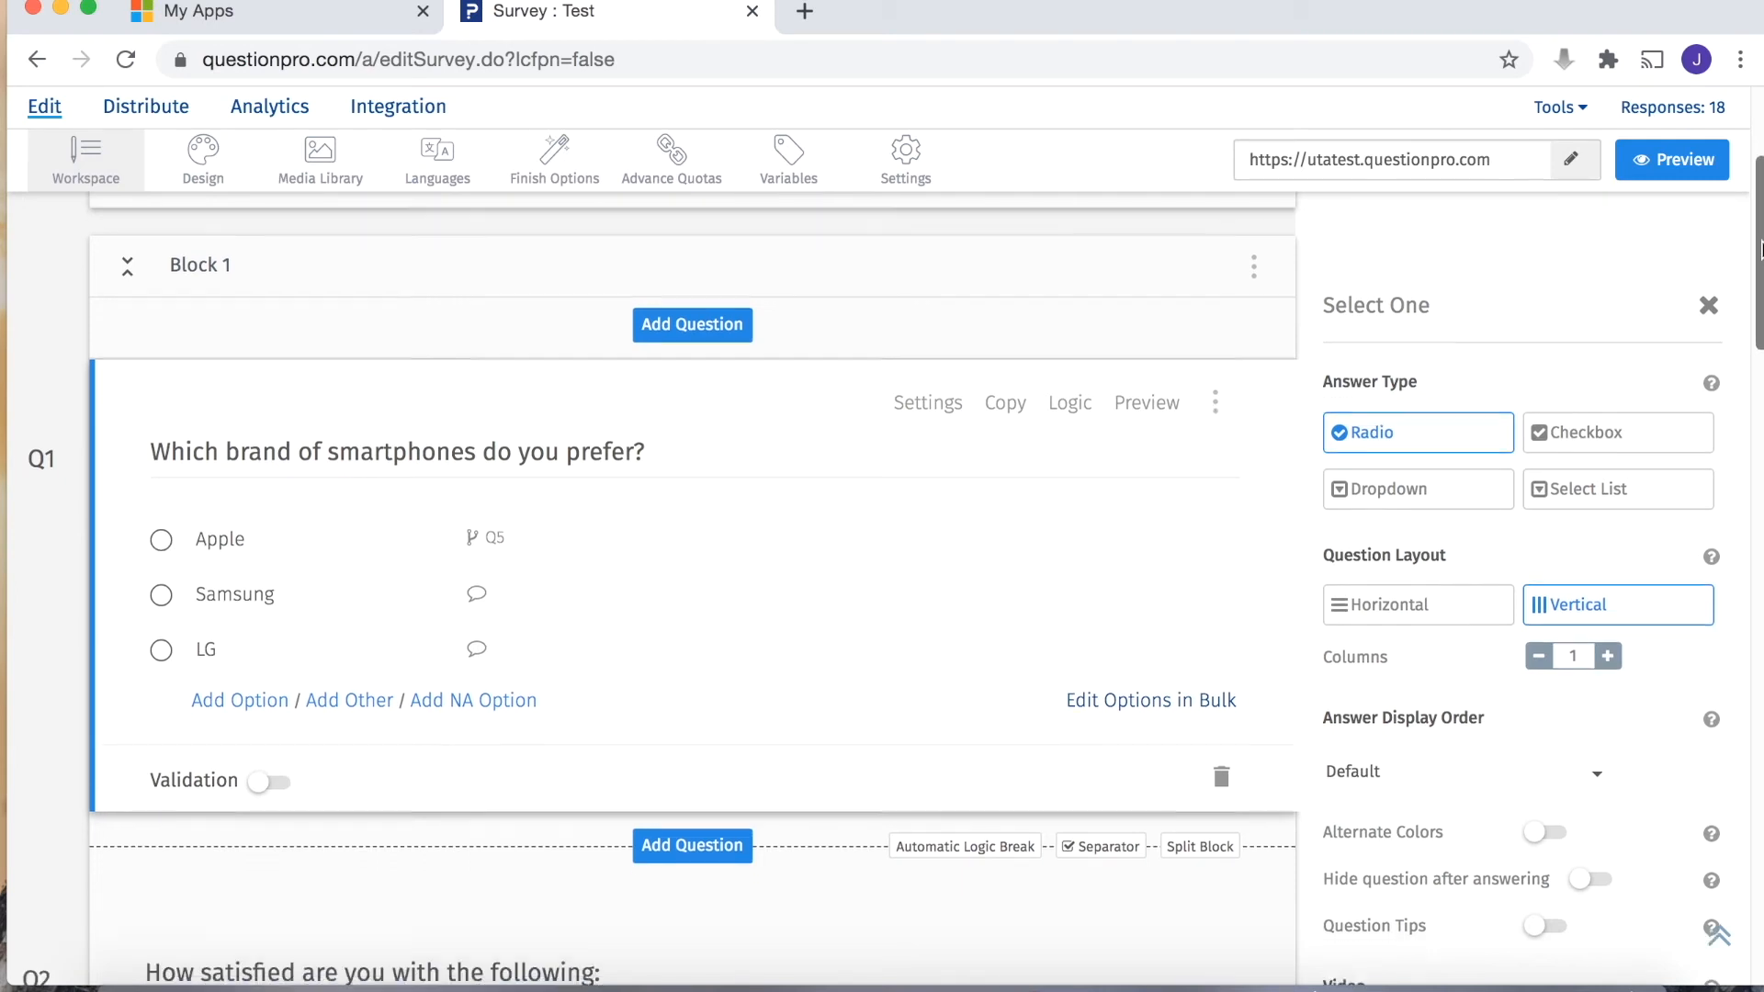
left_click_drag(1747, 313, 1757, 735)
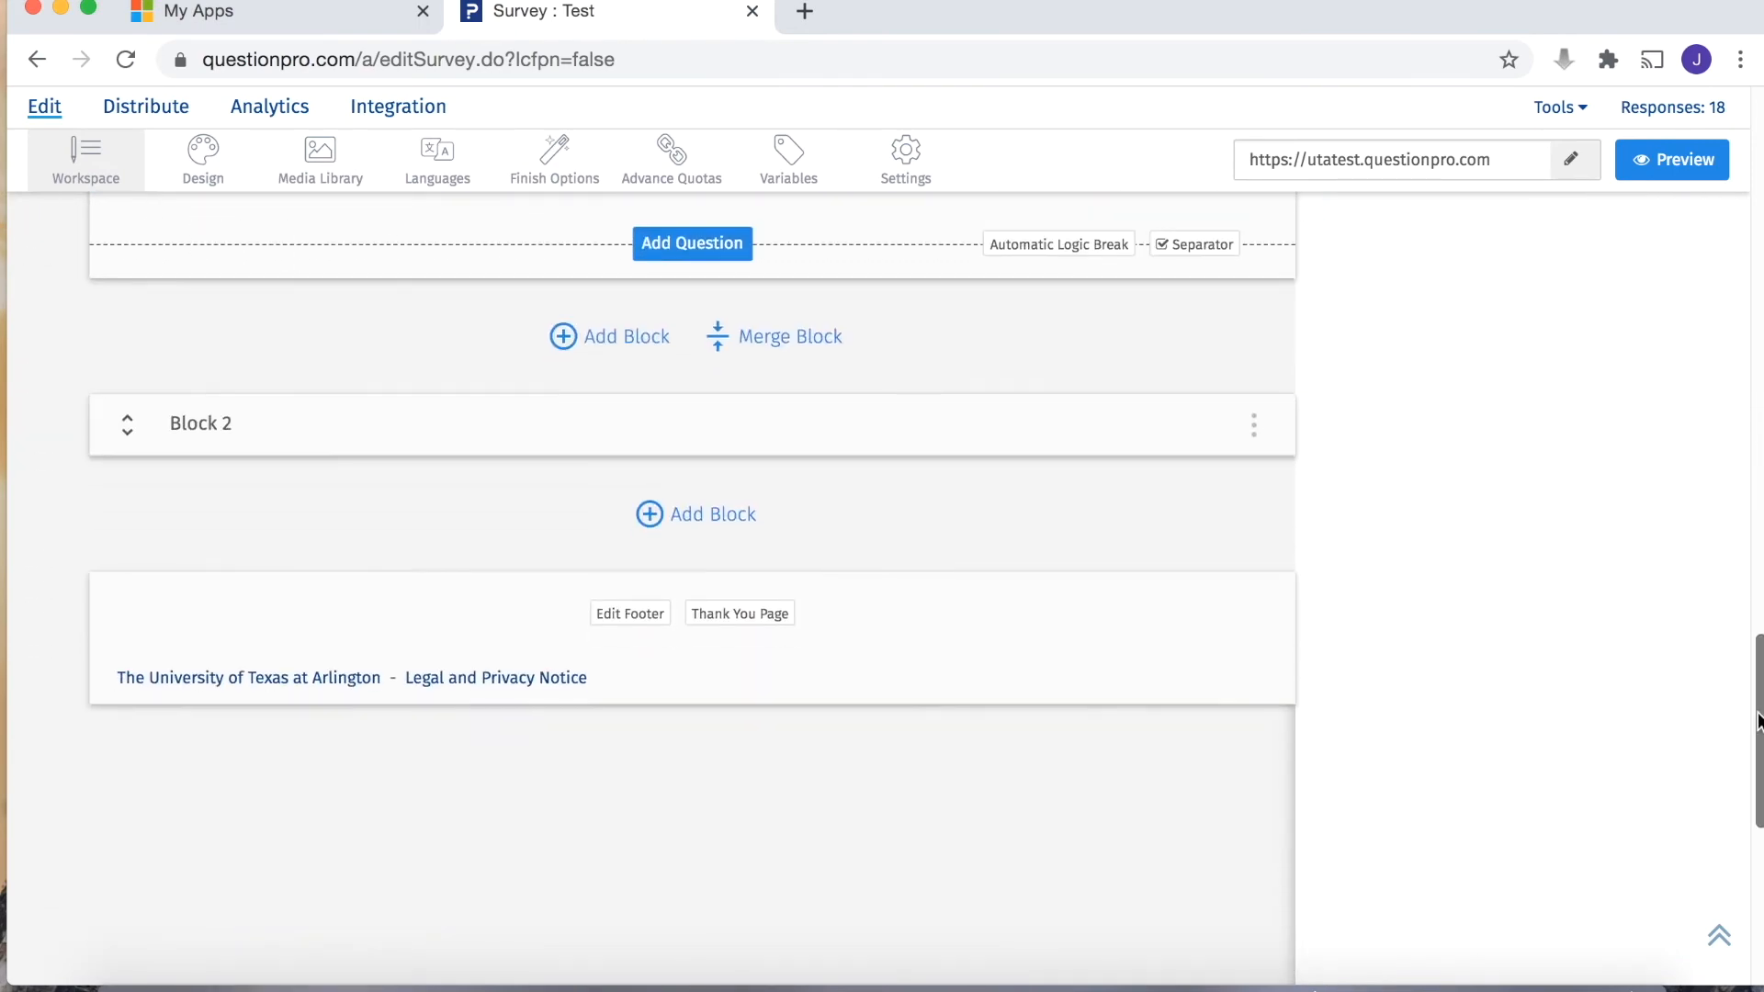
left_click(131, 438)
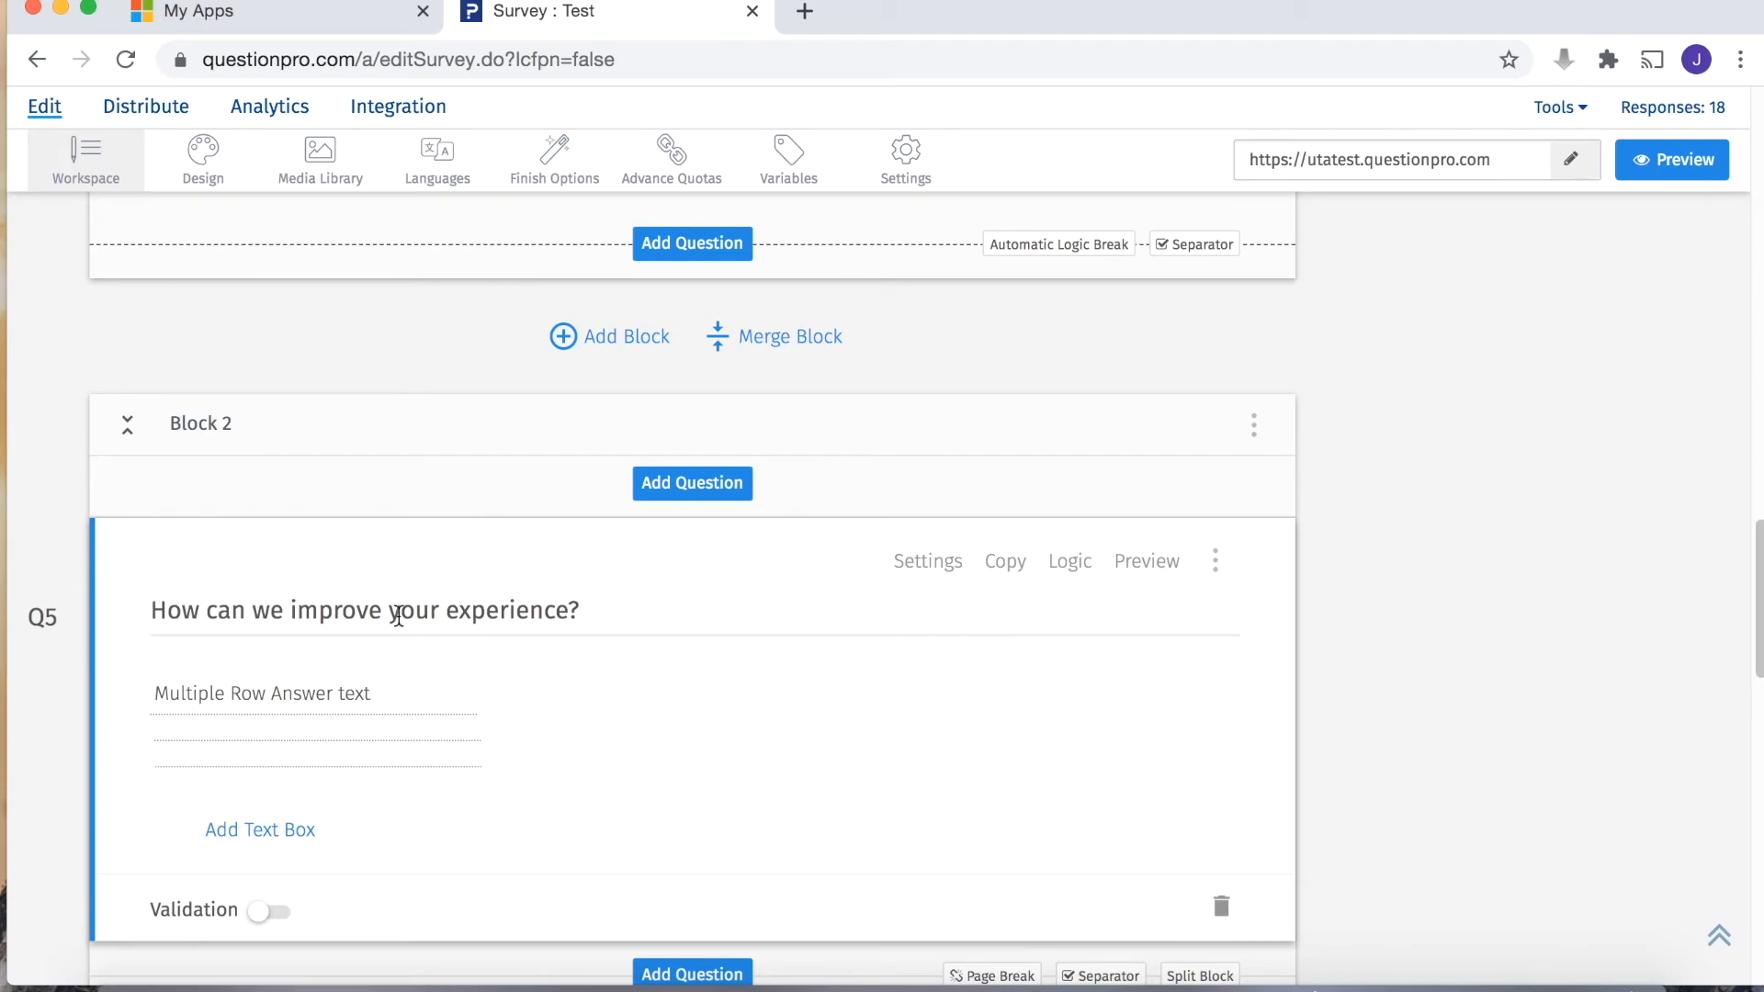
scroll(648, 652, "up", 1)
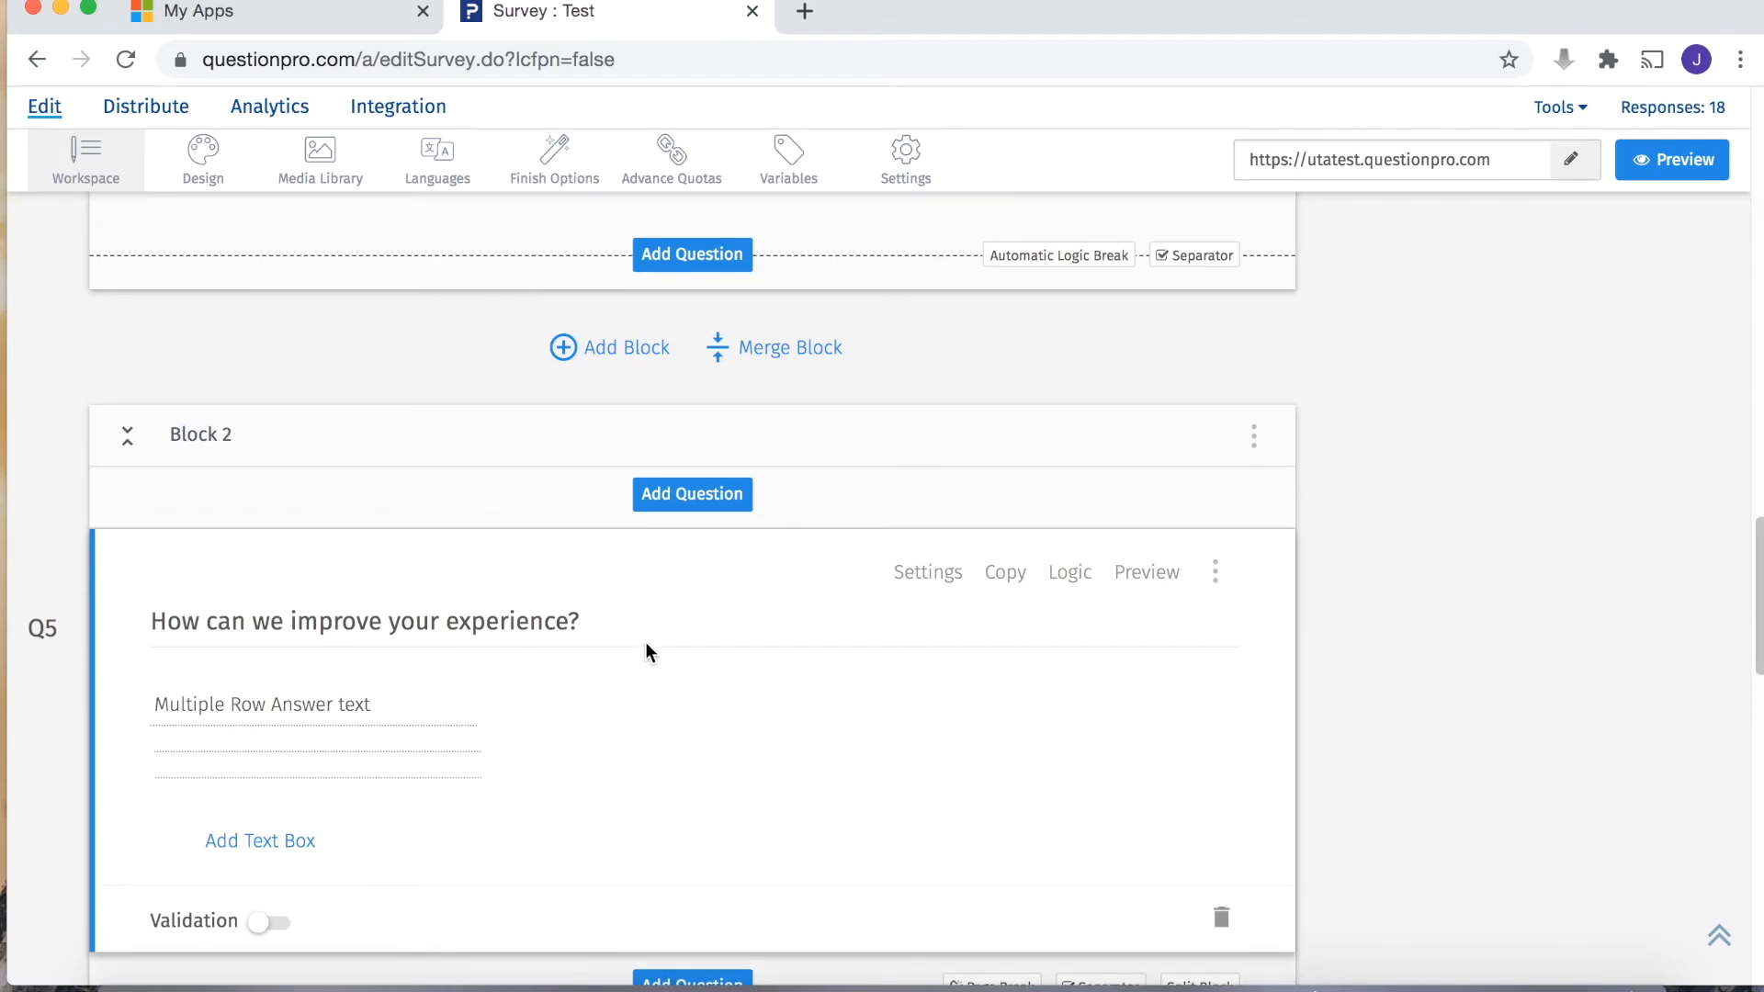
Step: Set the smartphone question's skip logic so Apple jumps to Q5, "How can we improve your experience?", and save the logic
left_click_drag(1760, 562, 1760, 158)
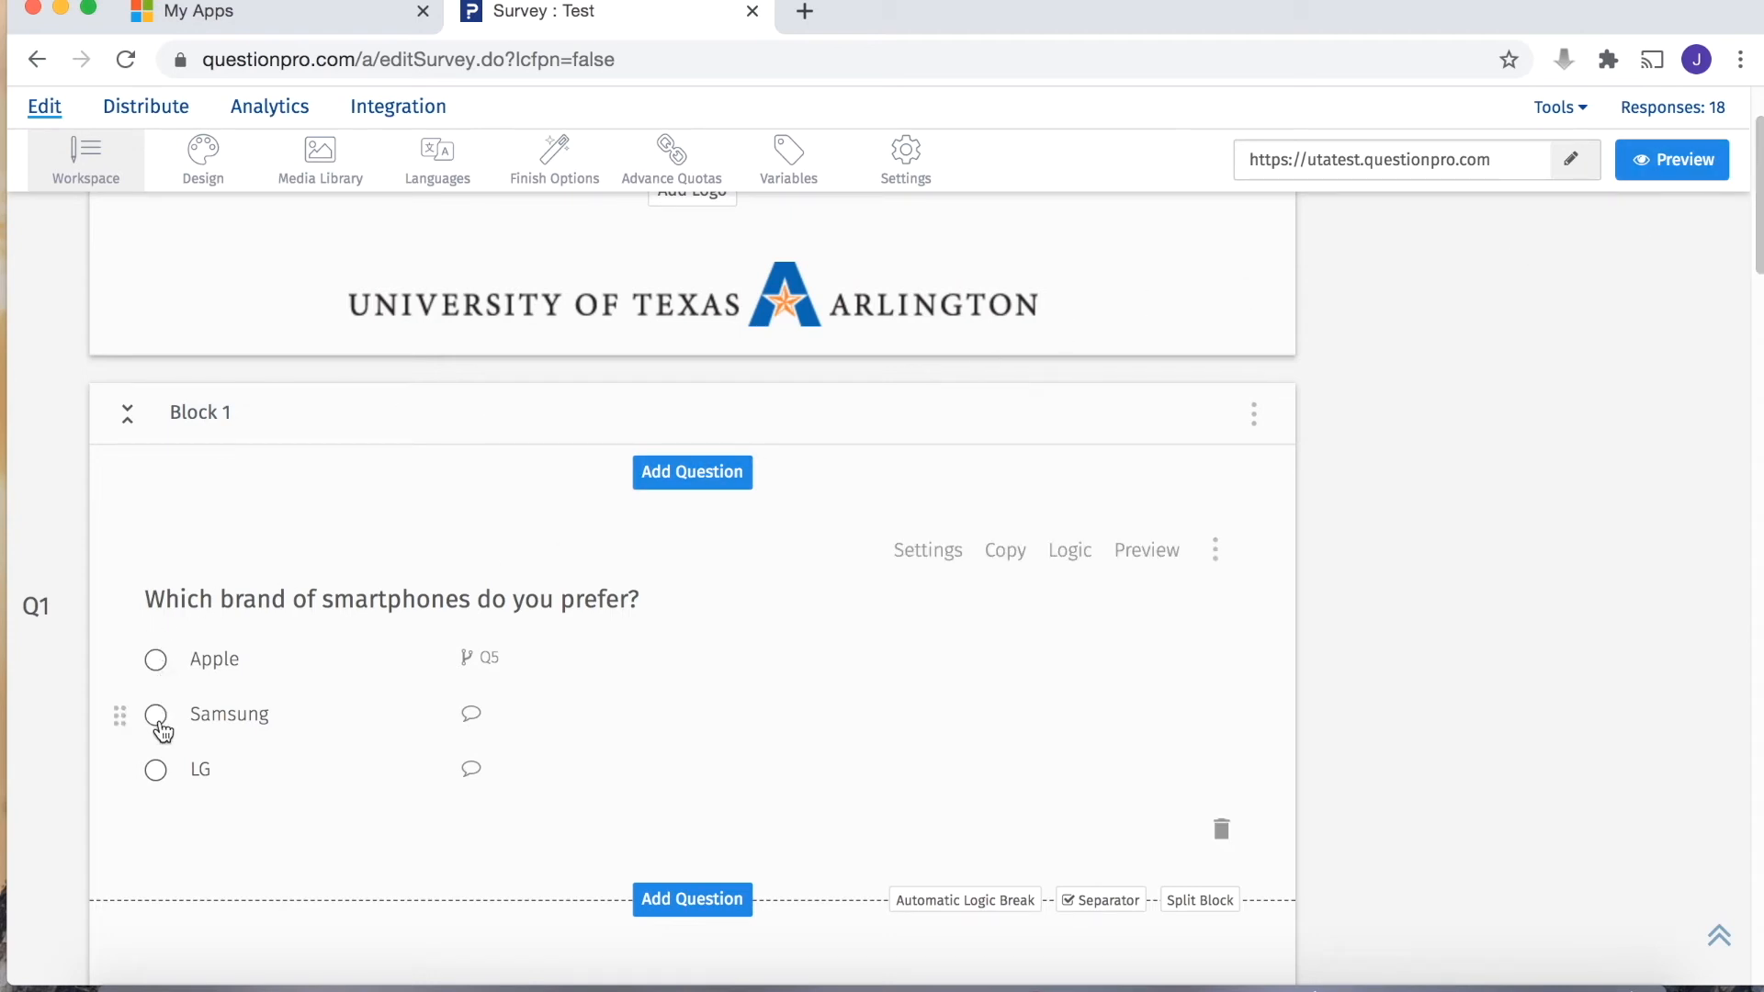
mouse_move(1760, 259)
left_mouse_down()
mouse_move(1760, 603)
mouse_move(1760, 240)
left_mouse_up()
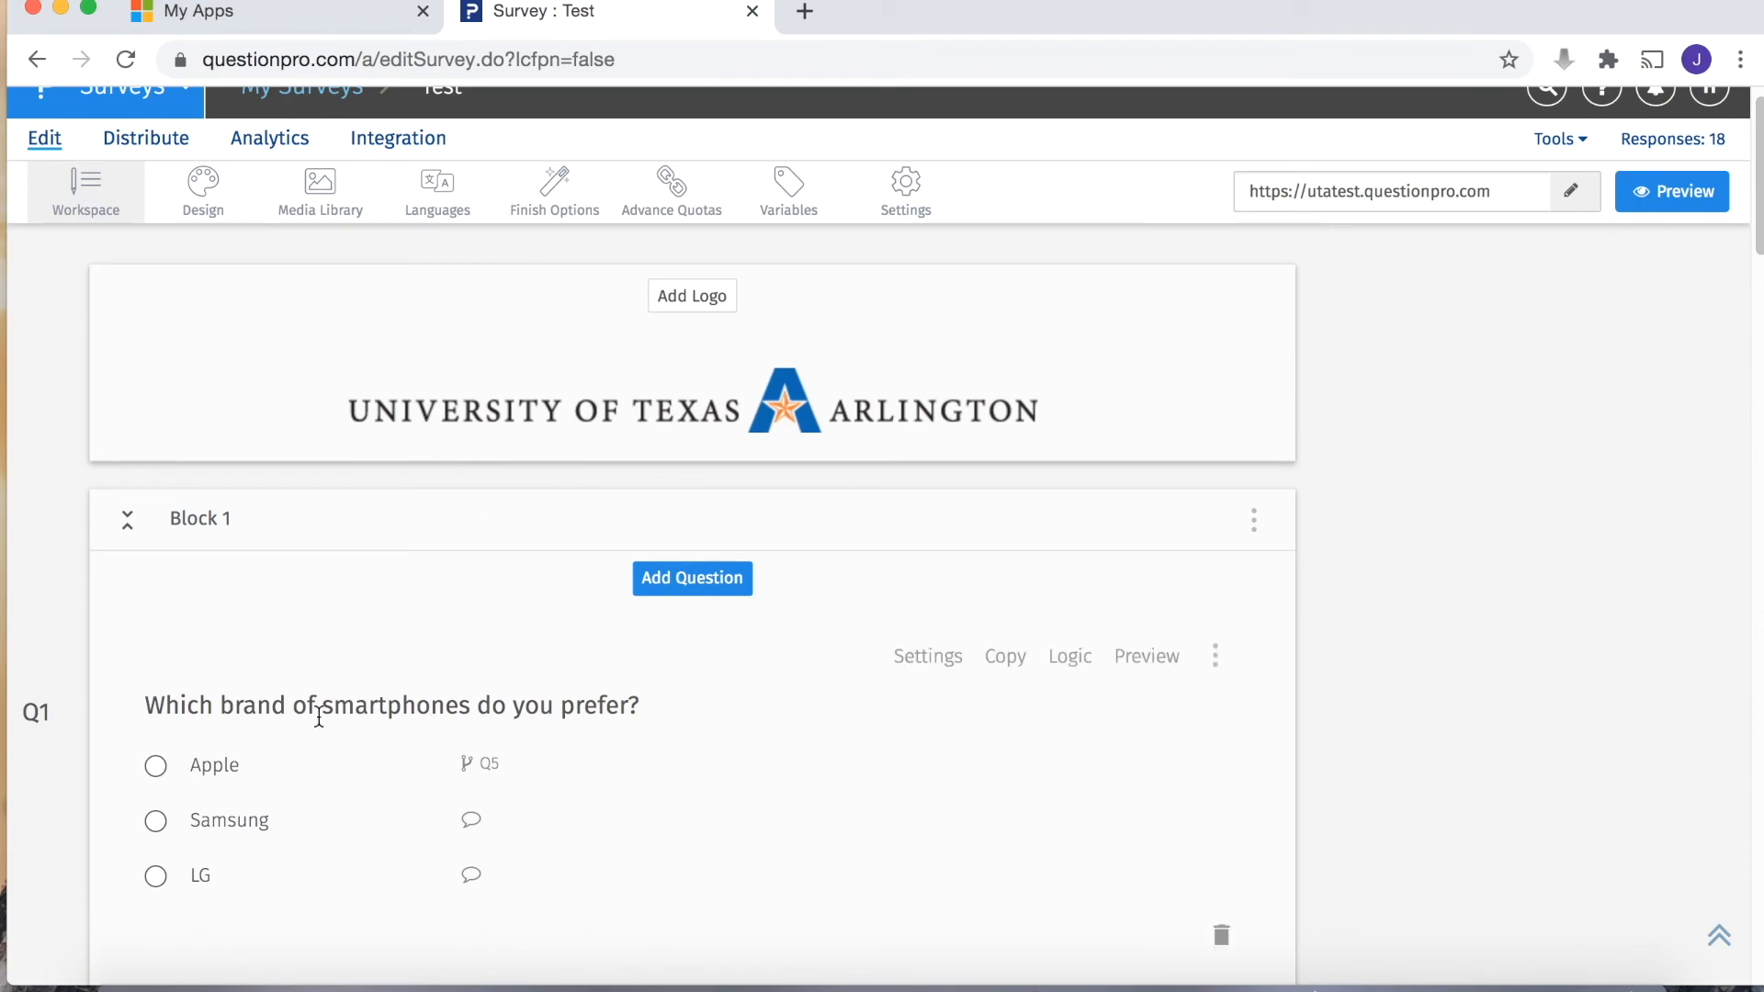
mouse_move(1745, 133)
left_mouse_down()
mouse_move(1744, 650)
mouse_move(1754, 144)
left_mouse_up()
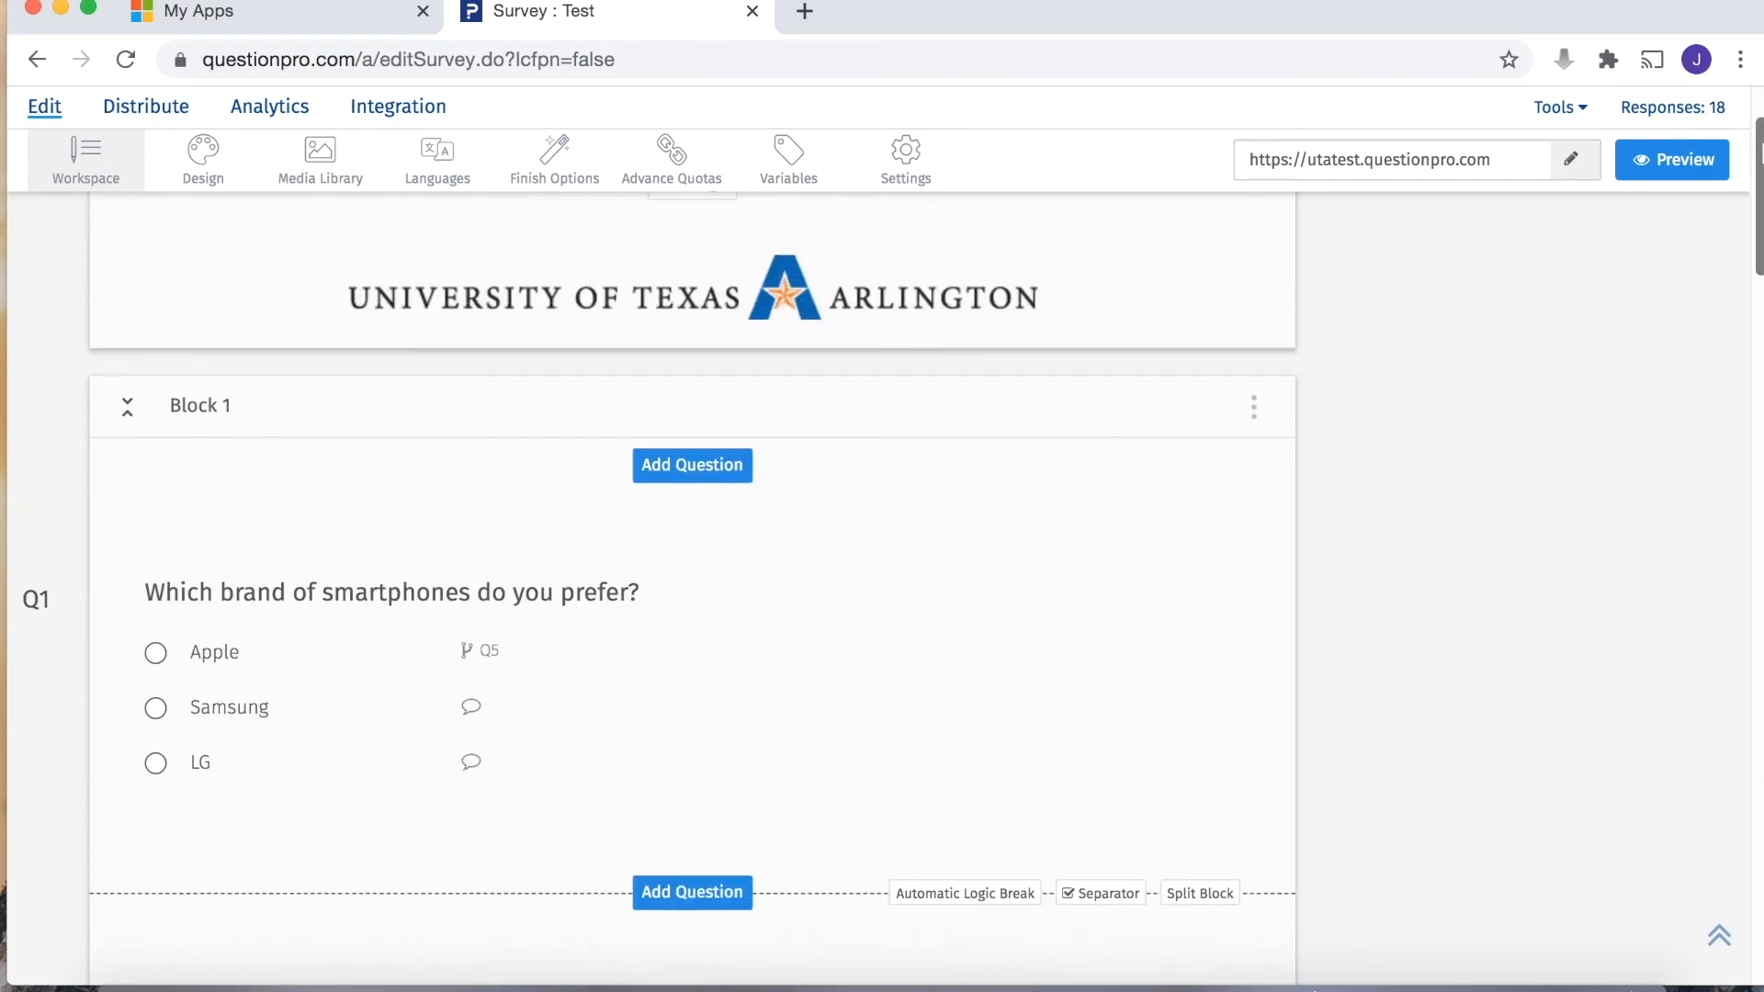
mouse_move(327, 609)
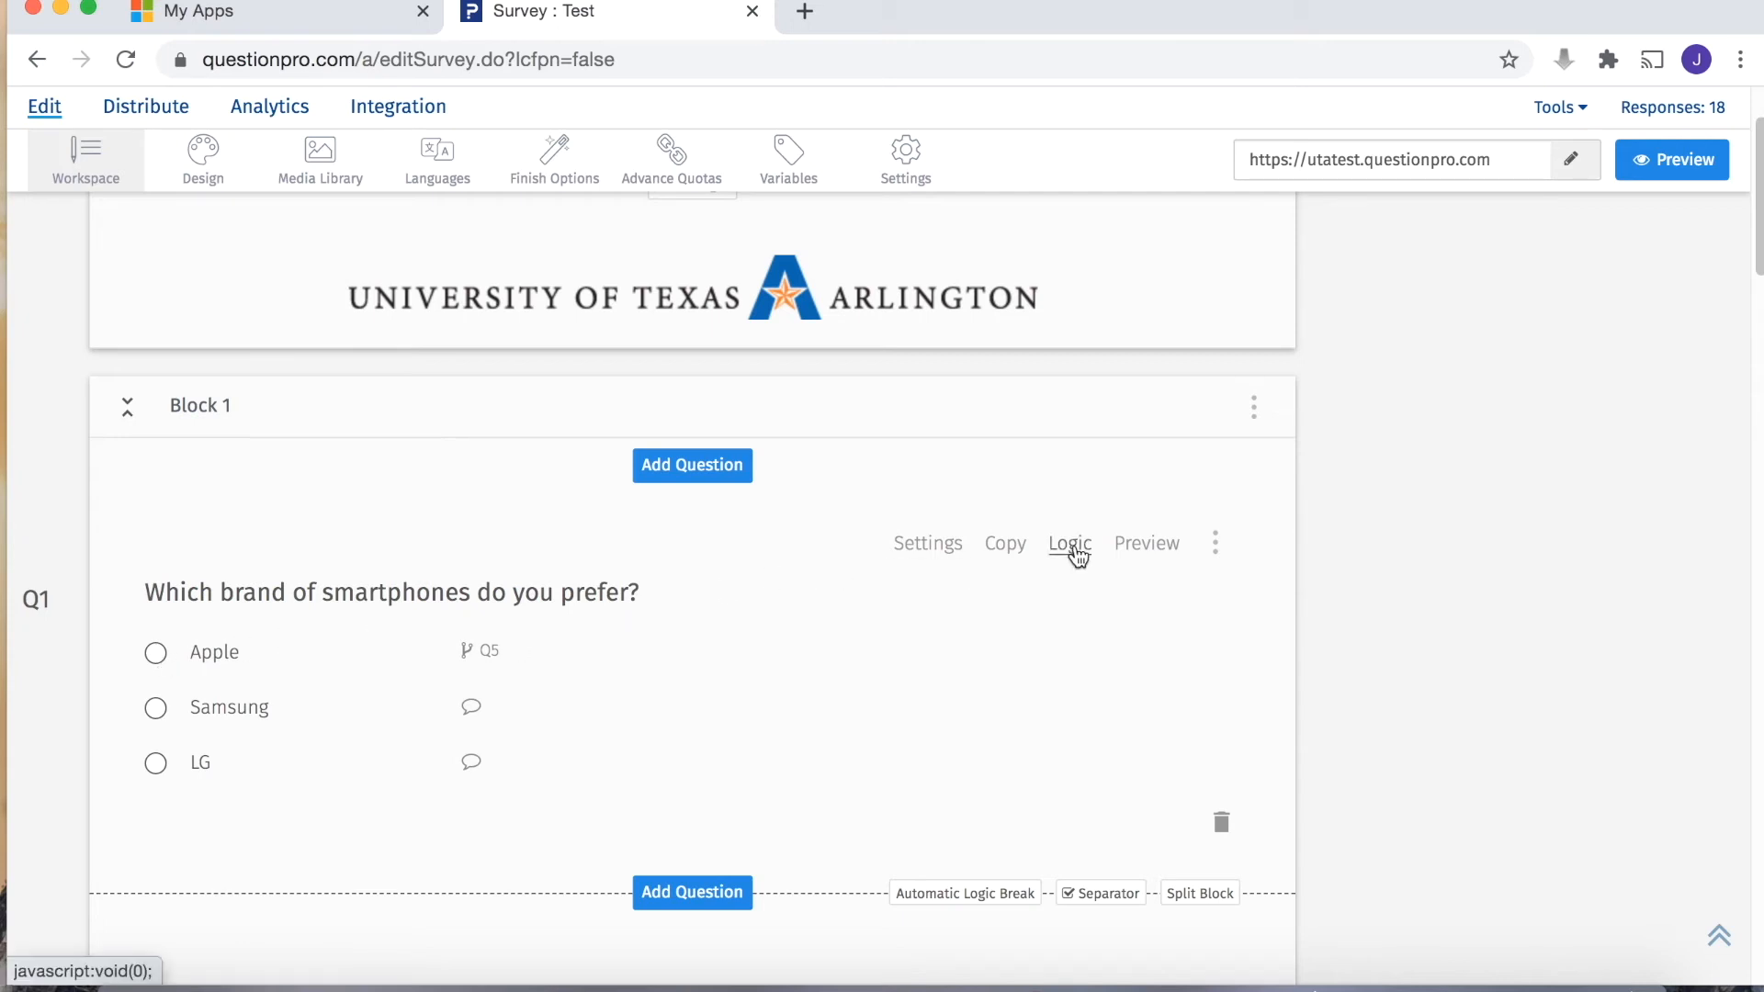
left_click(1073, 549)
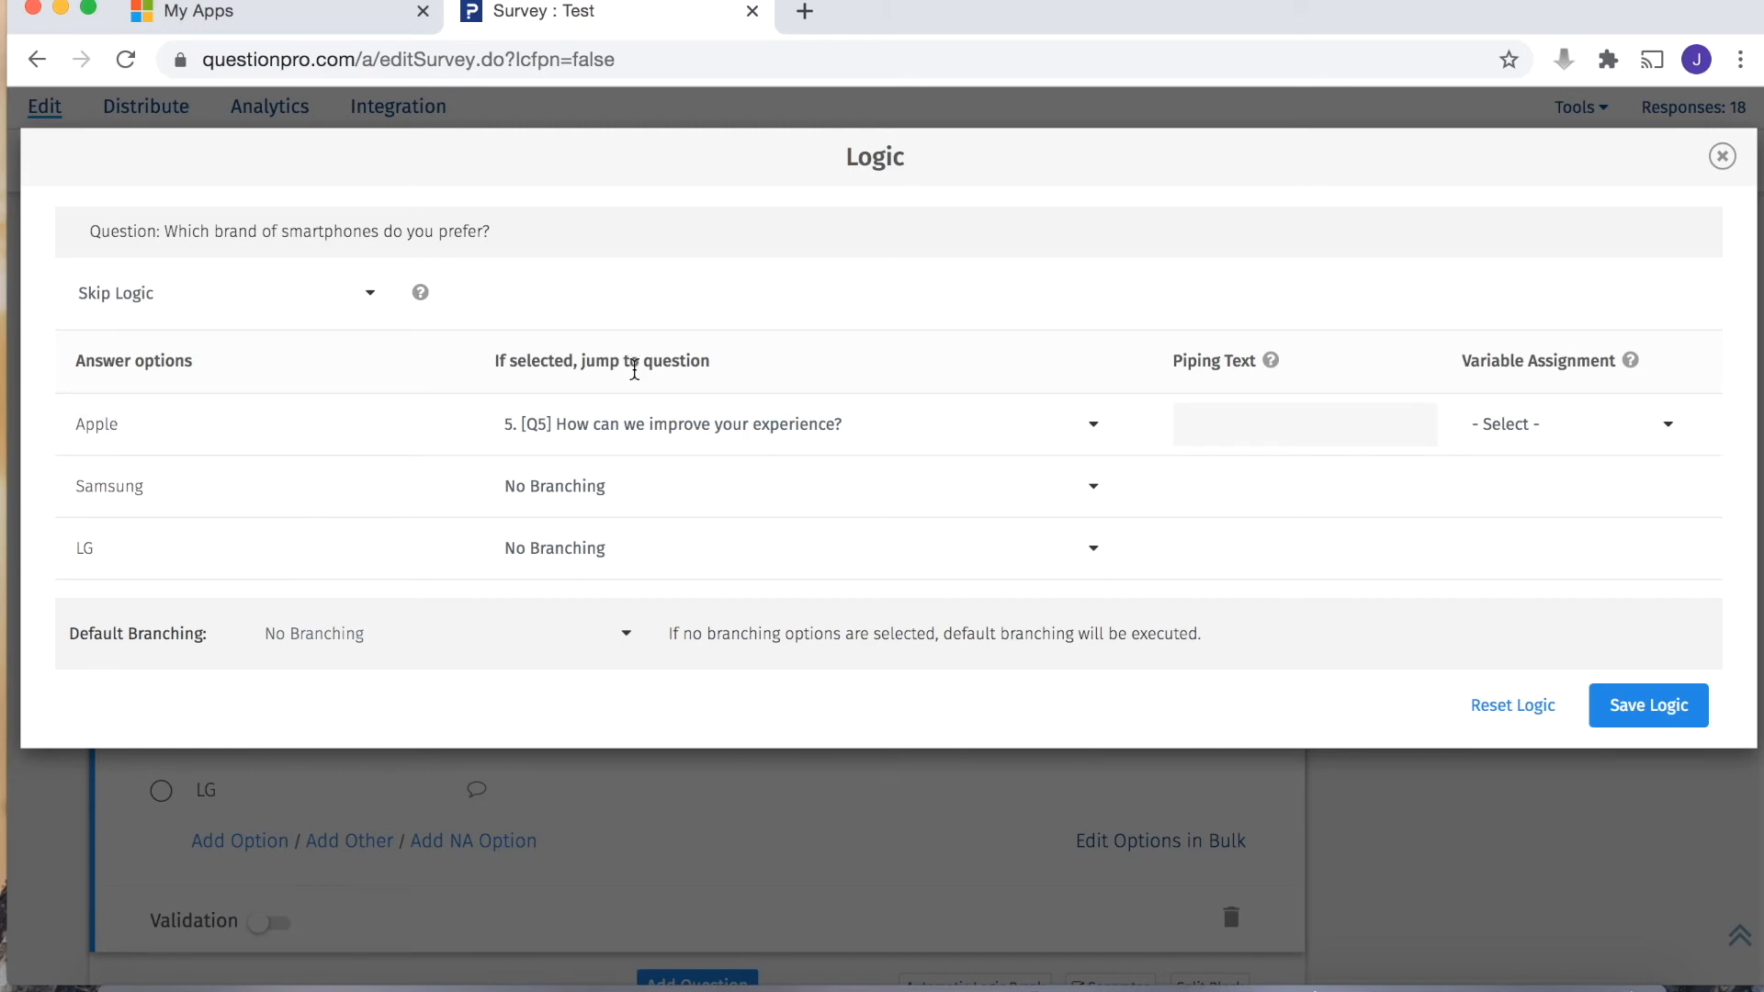
left_click(955, 423)
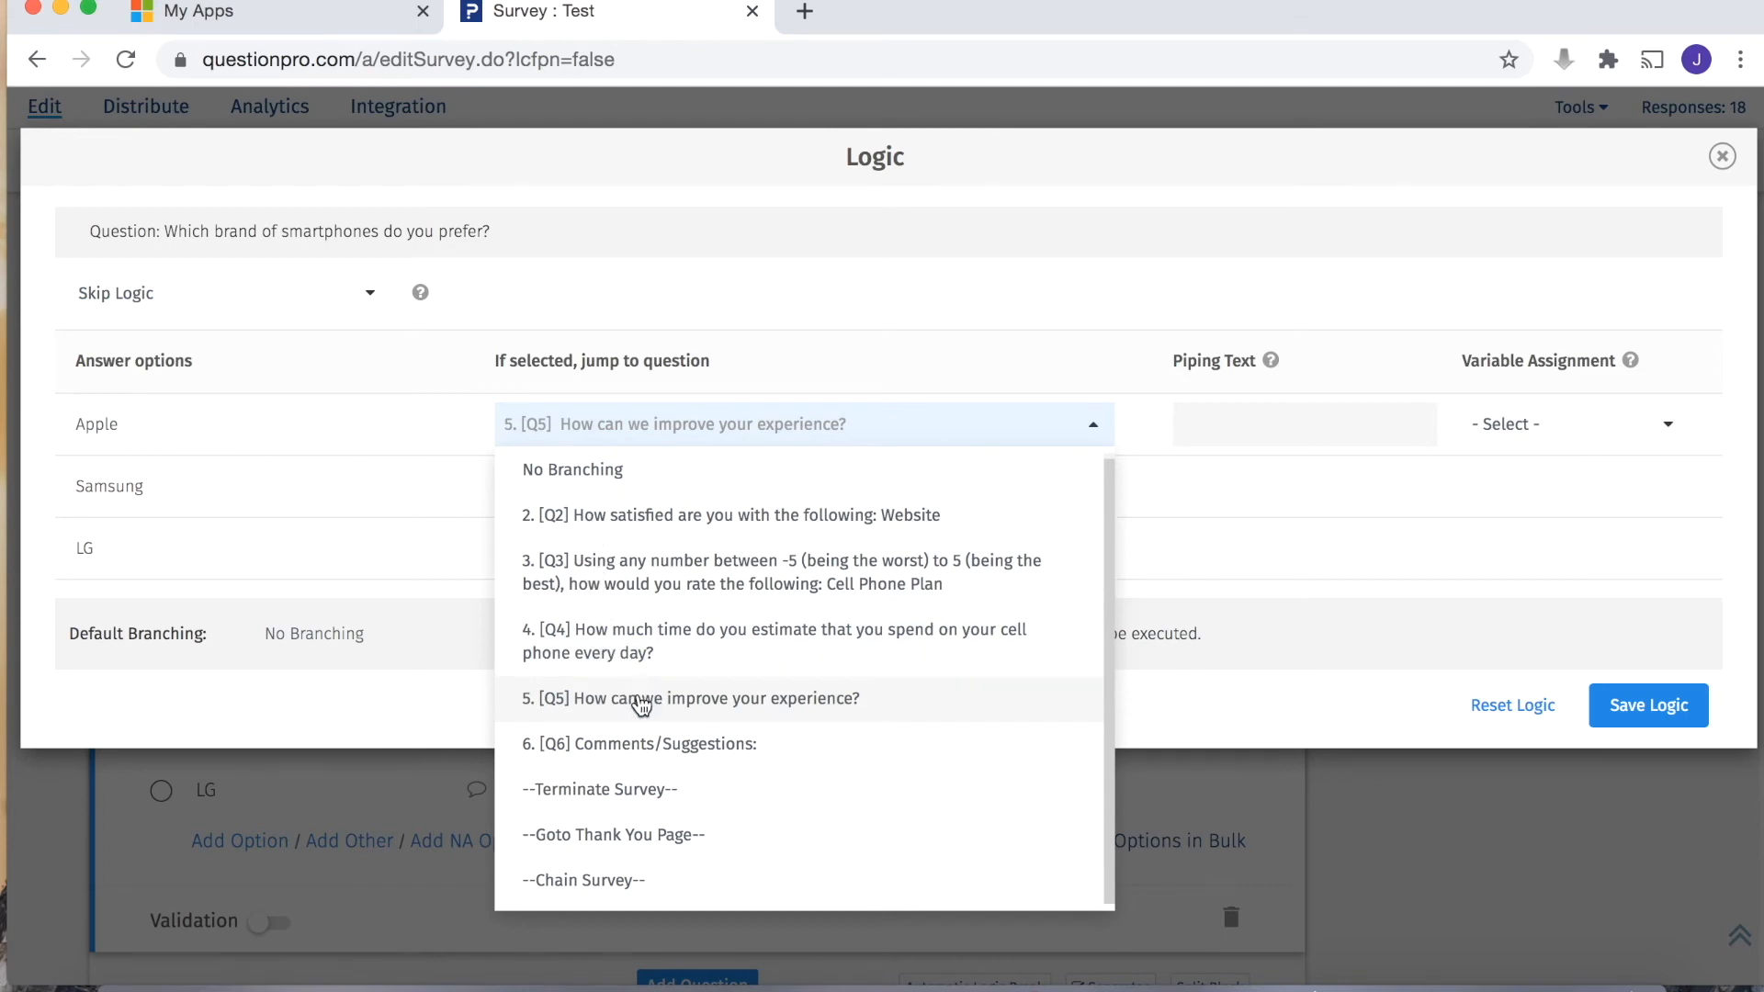
left_click(646, 710)
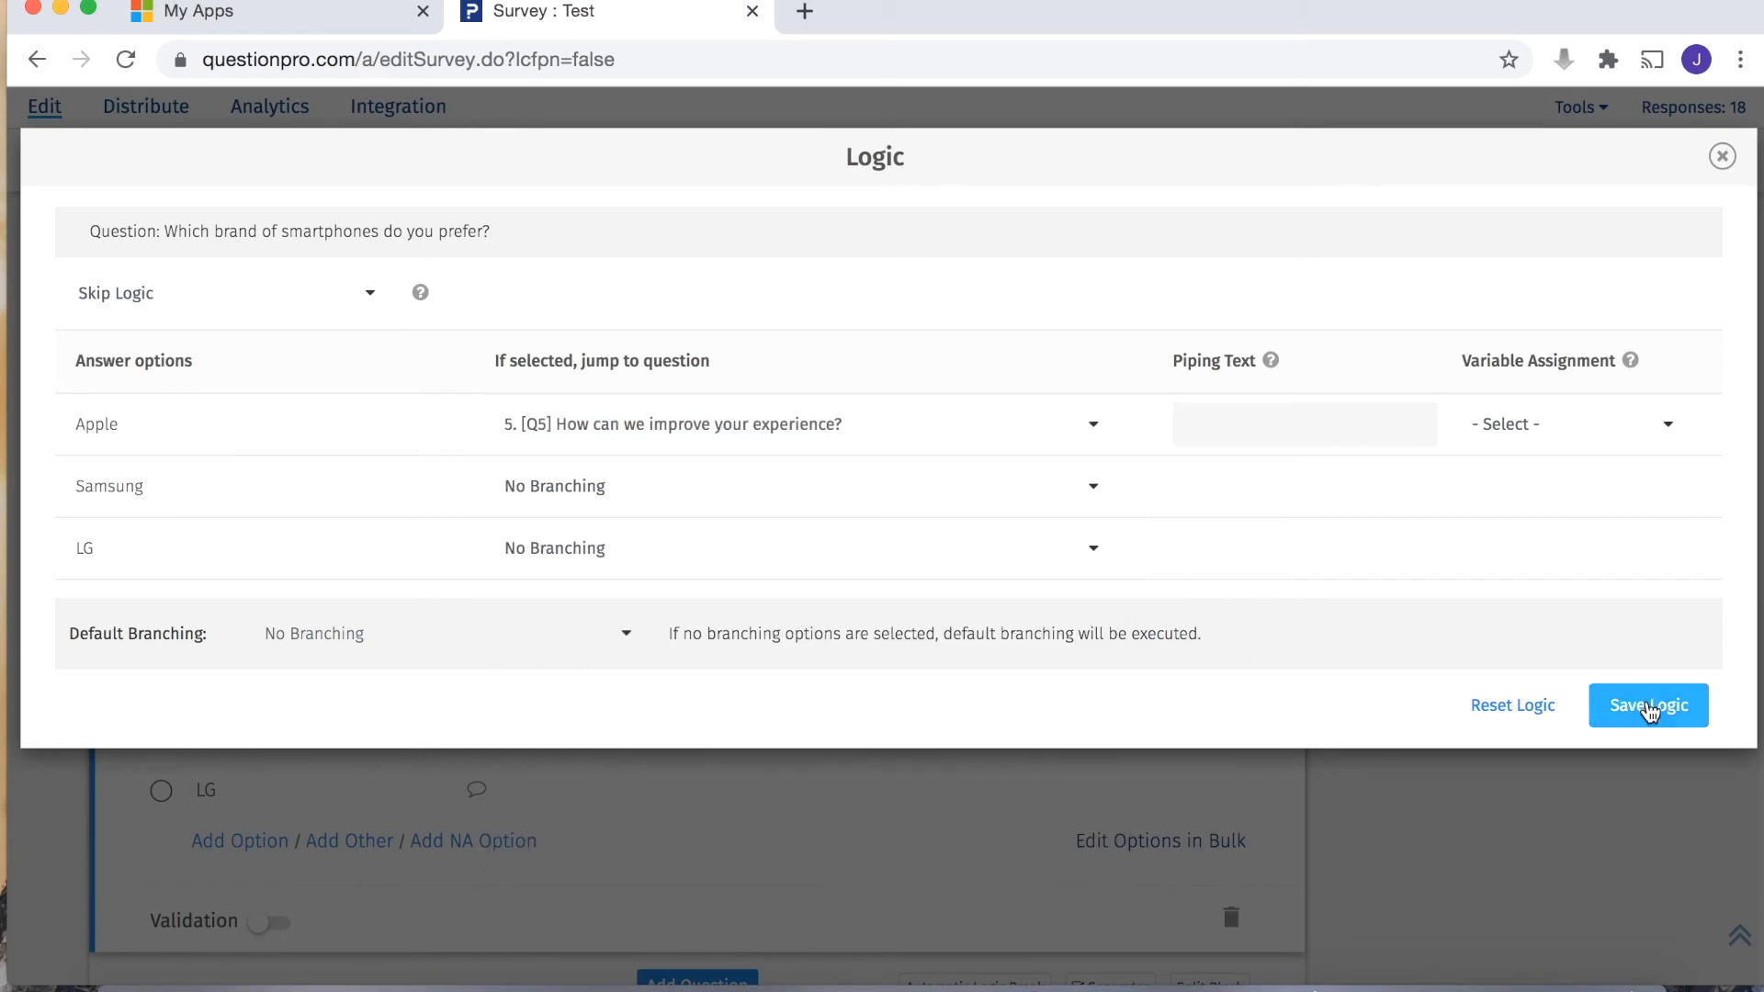
left_click(1649, 708)
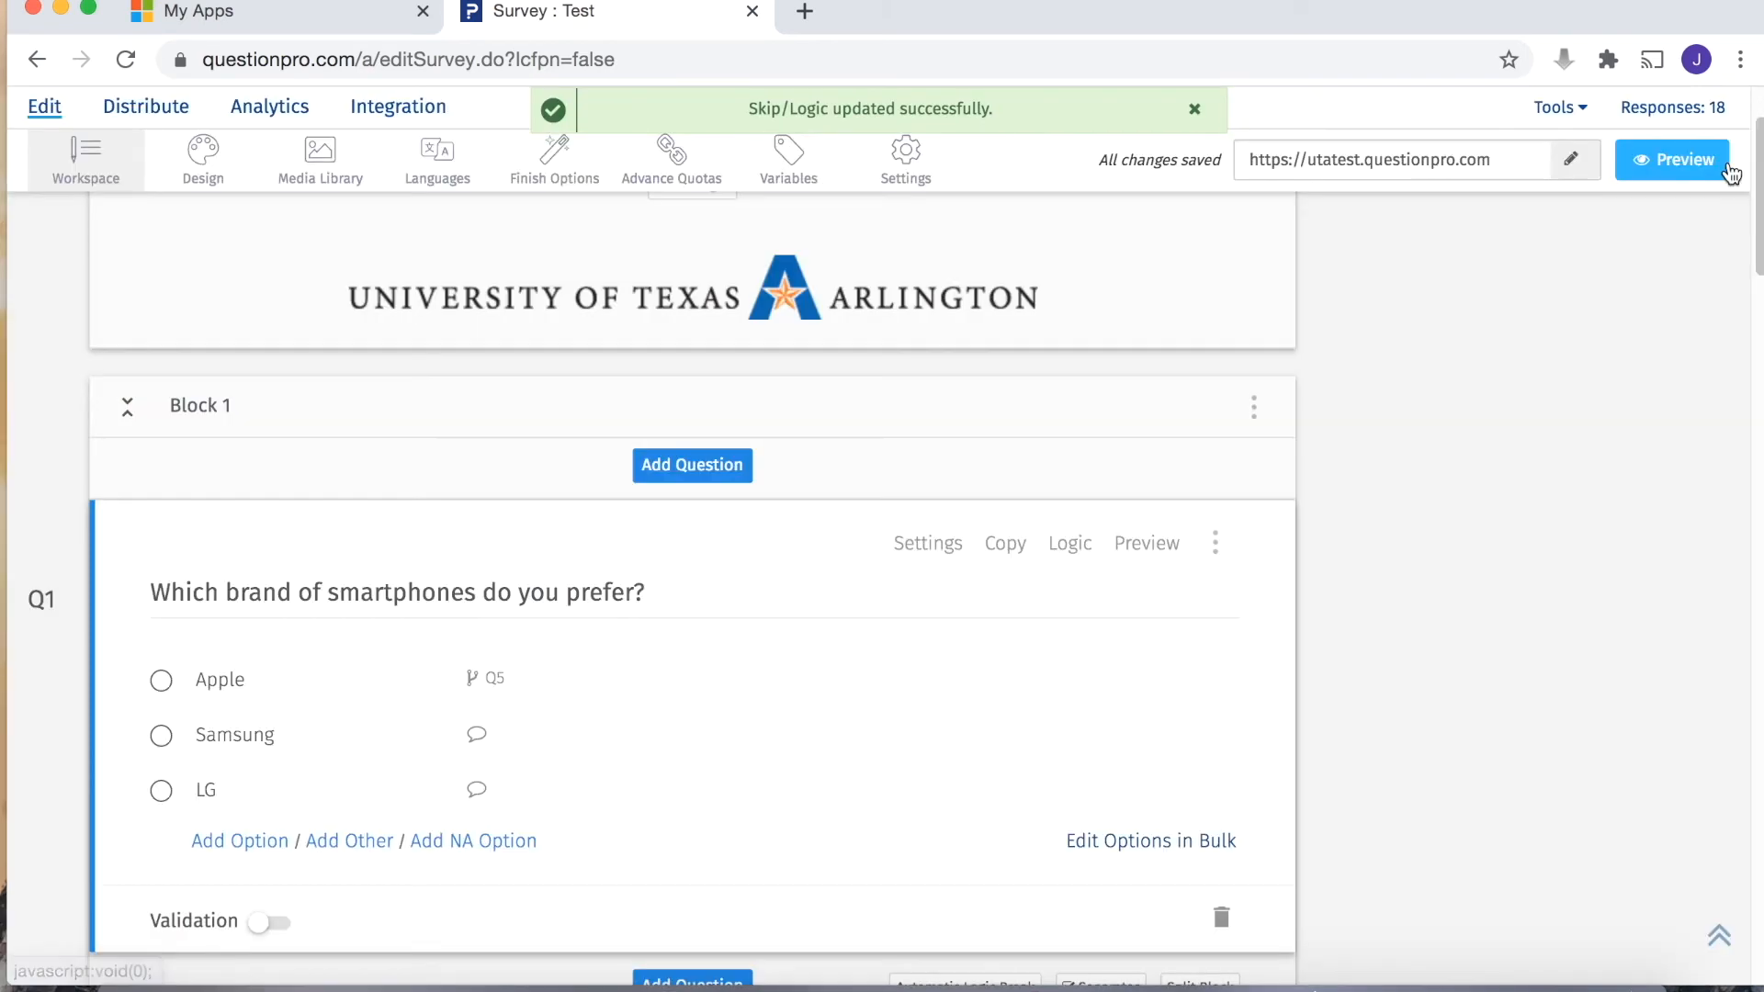
left_click(1721, 157)
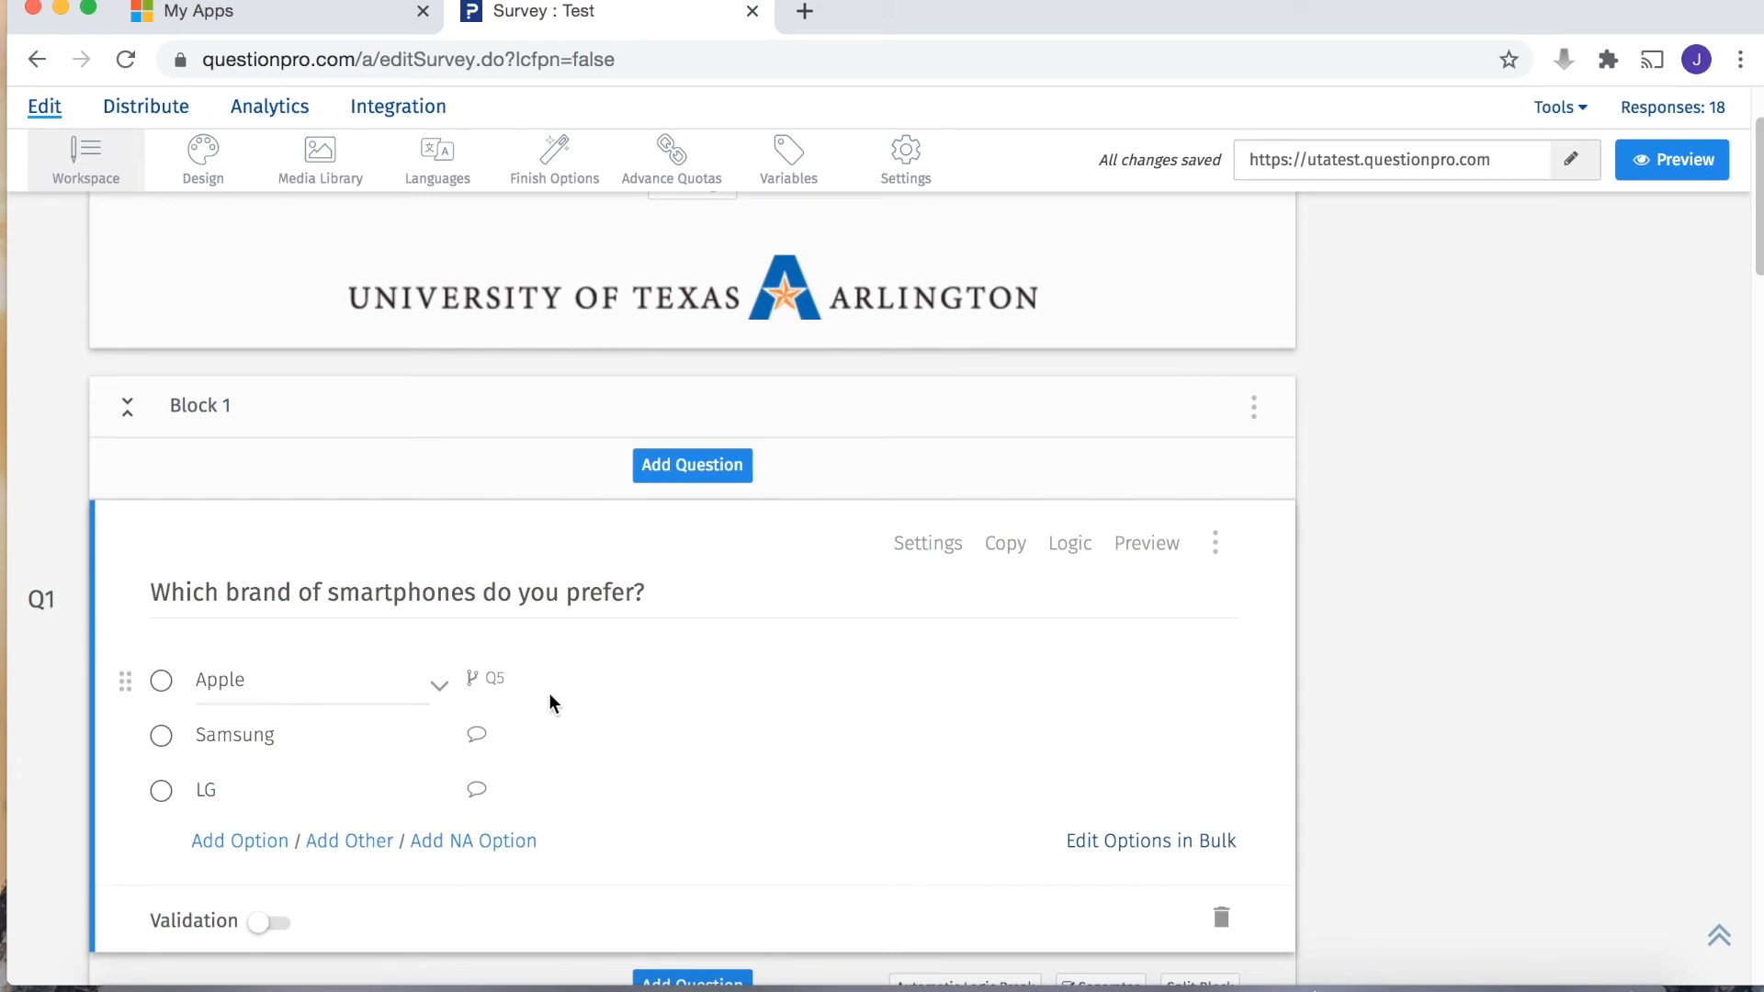
Step: Open the smartphone question's Dynamic Text/Comments logic from the Samsung option and save it with the "Why?" boxes enabled for Samsung and LG
scroll(570, 698, "up", 1)
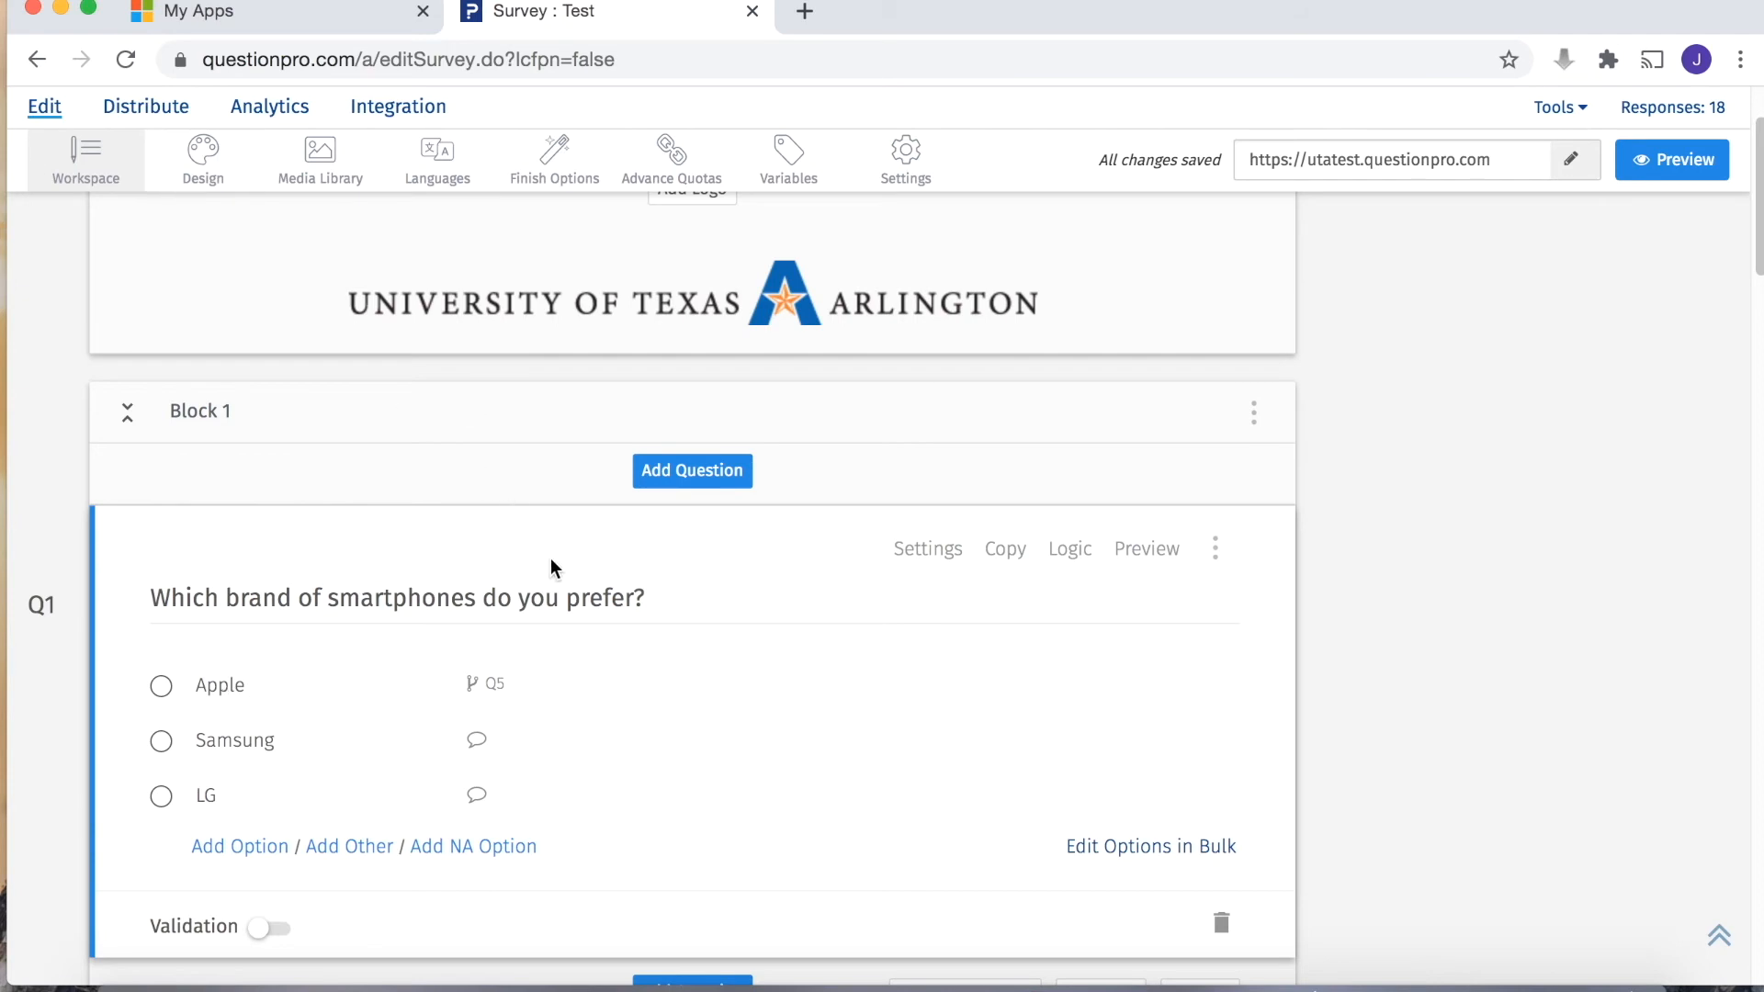
scroll(550, 559, "up", 1)
left_click(479, 748)
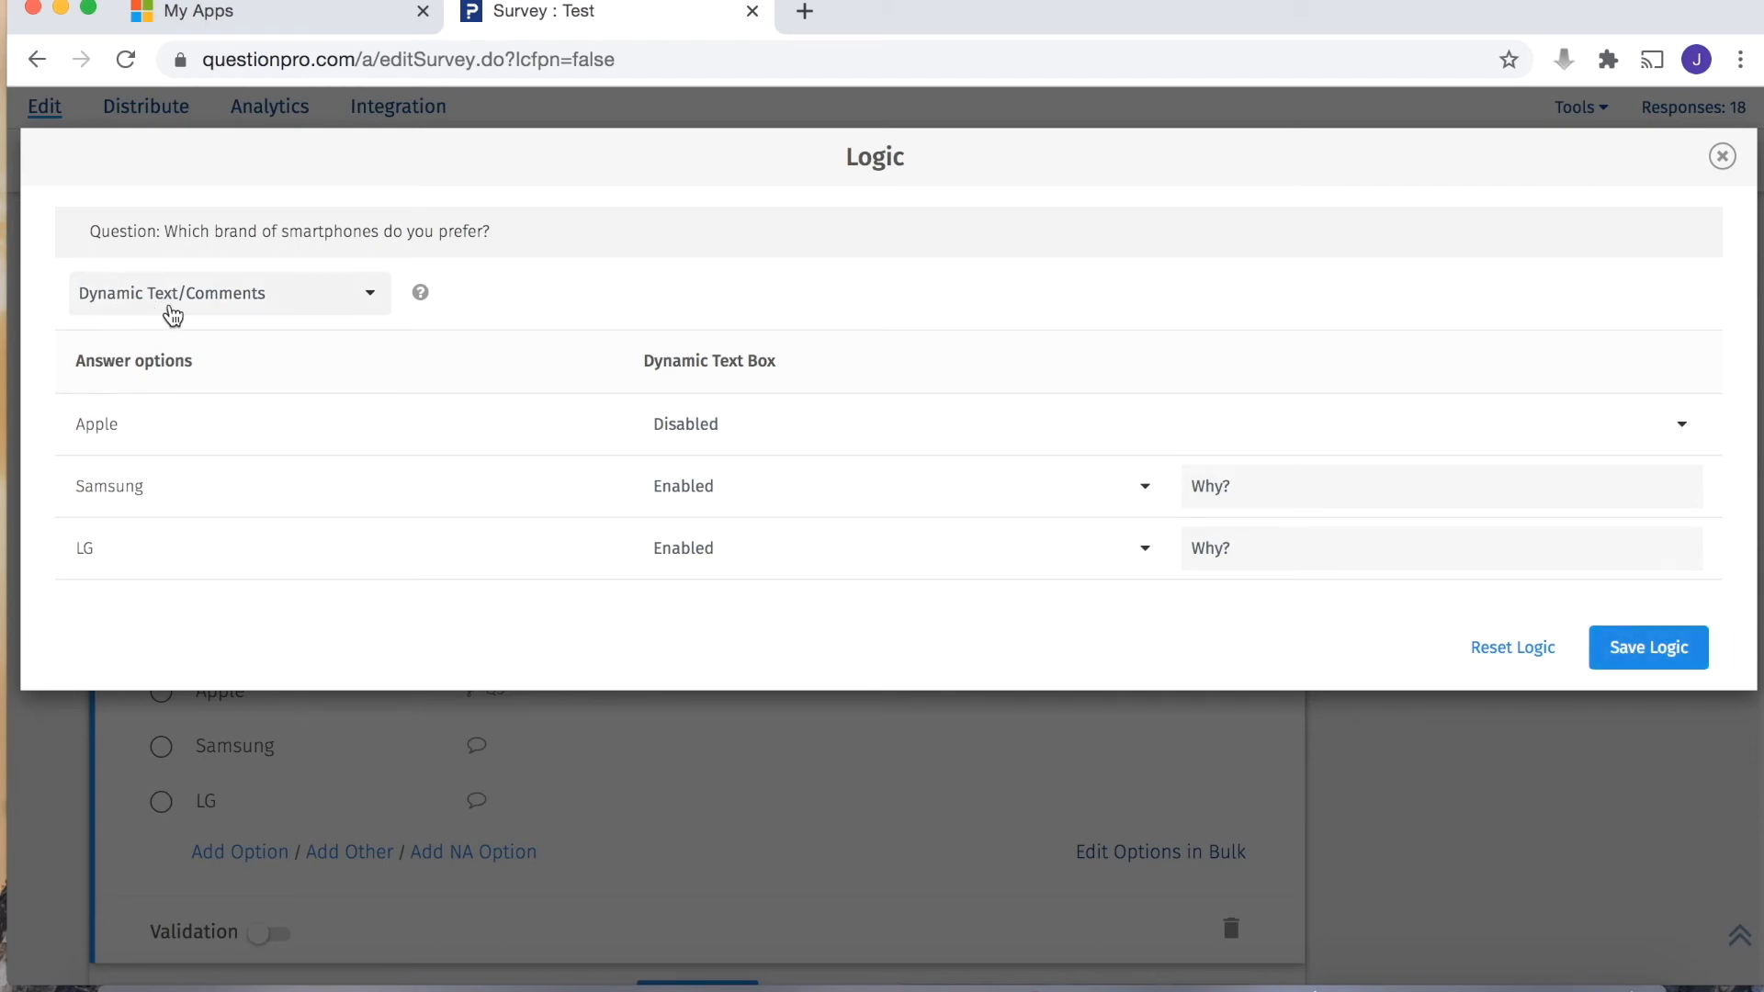
left_click(1637, 659)
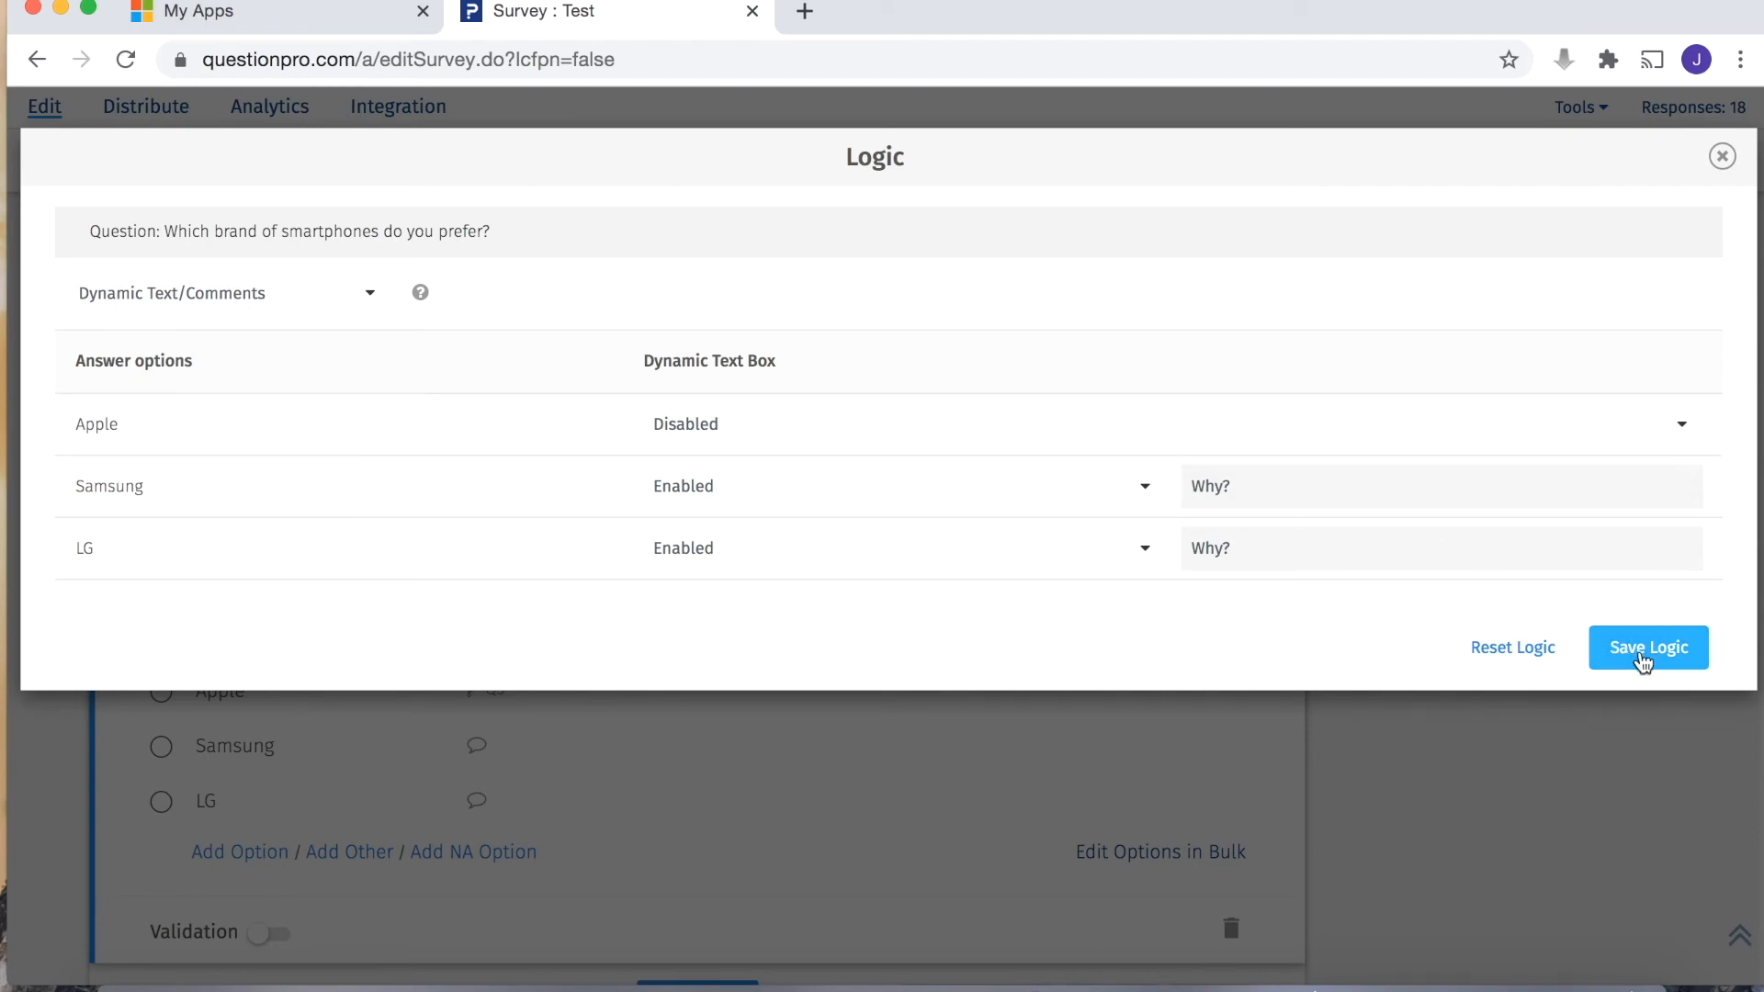
left_click(1643, 660)
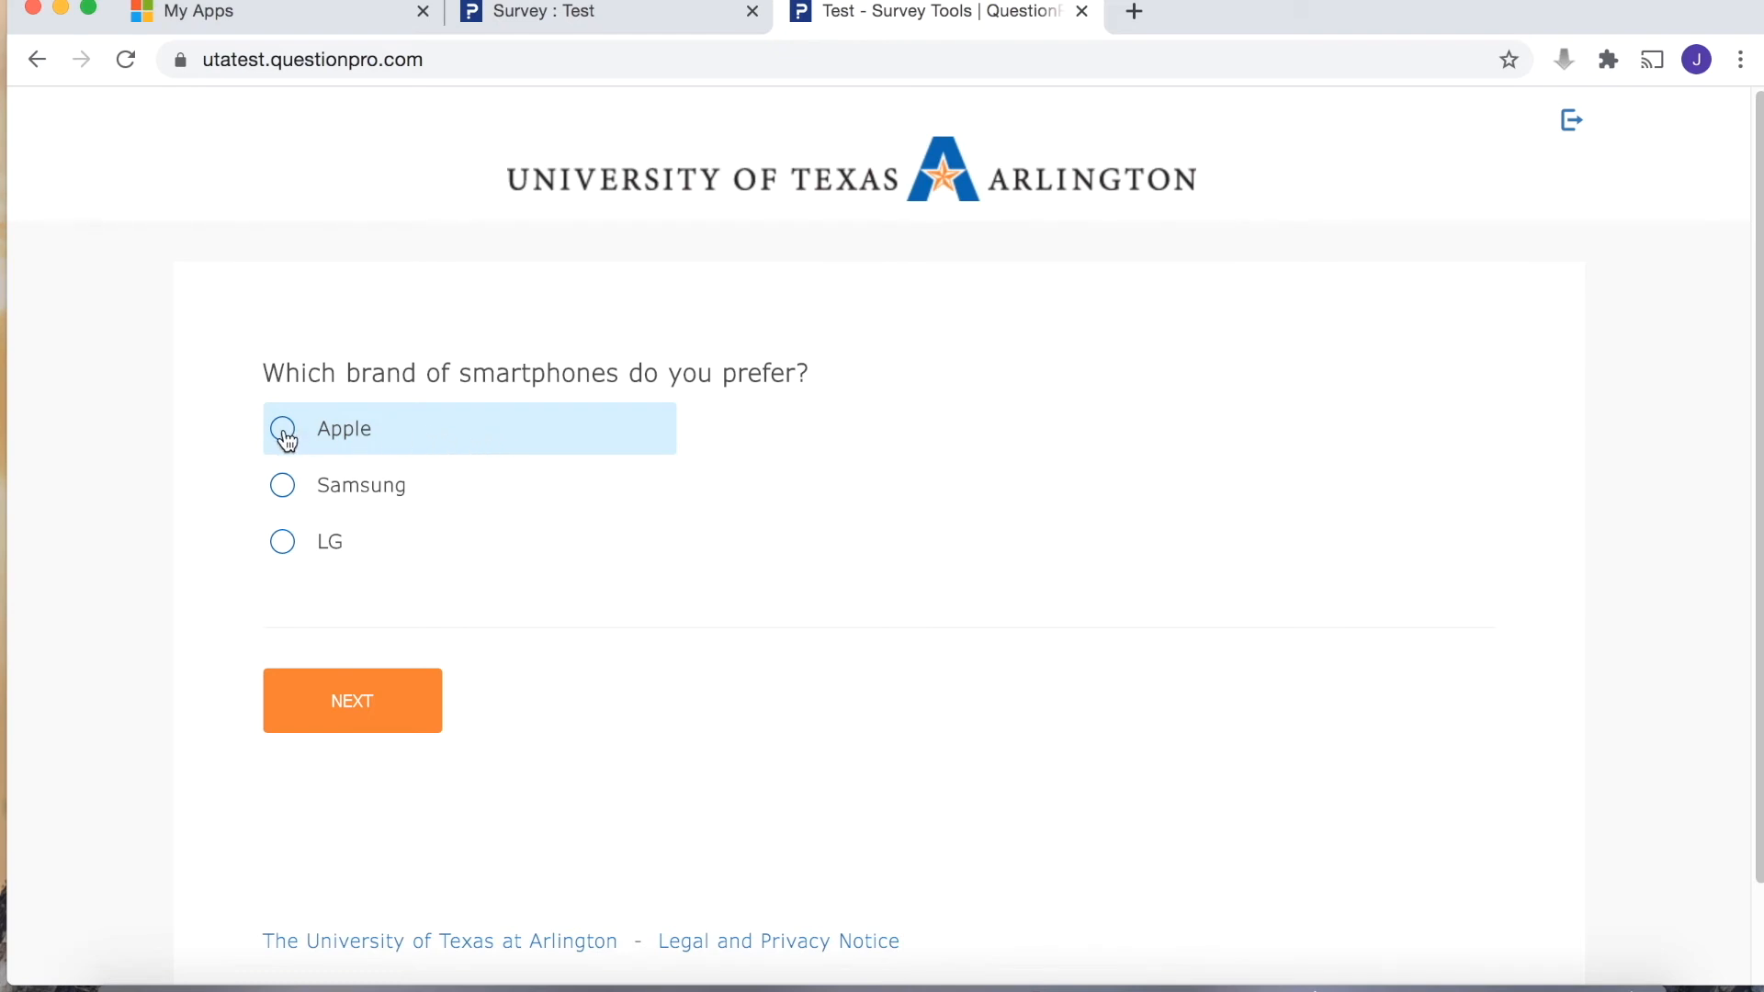
Step: Test the Apple branch in the live survey at utatest.questionpro.com by advancing from the smartphone question, and reload the survey from its start
left_click(345, 696)
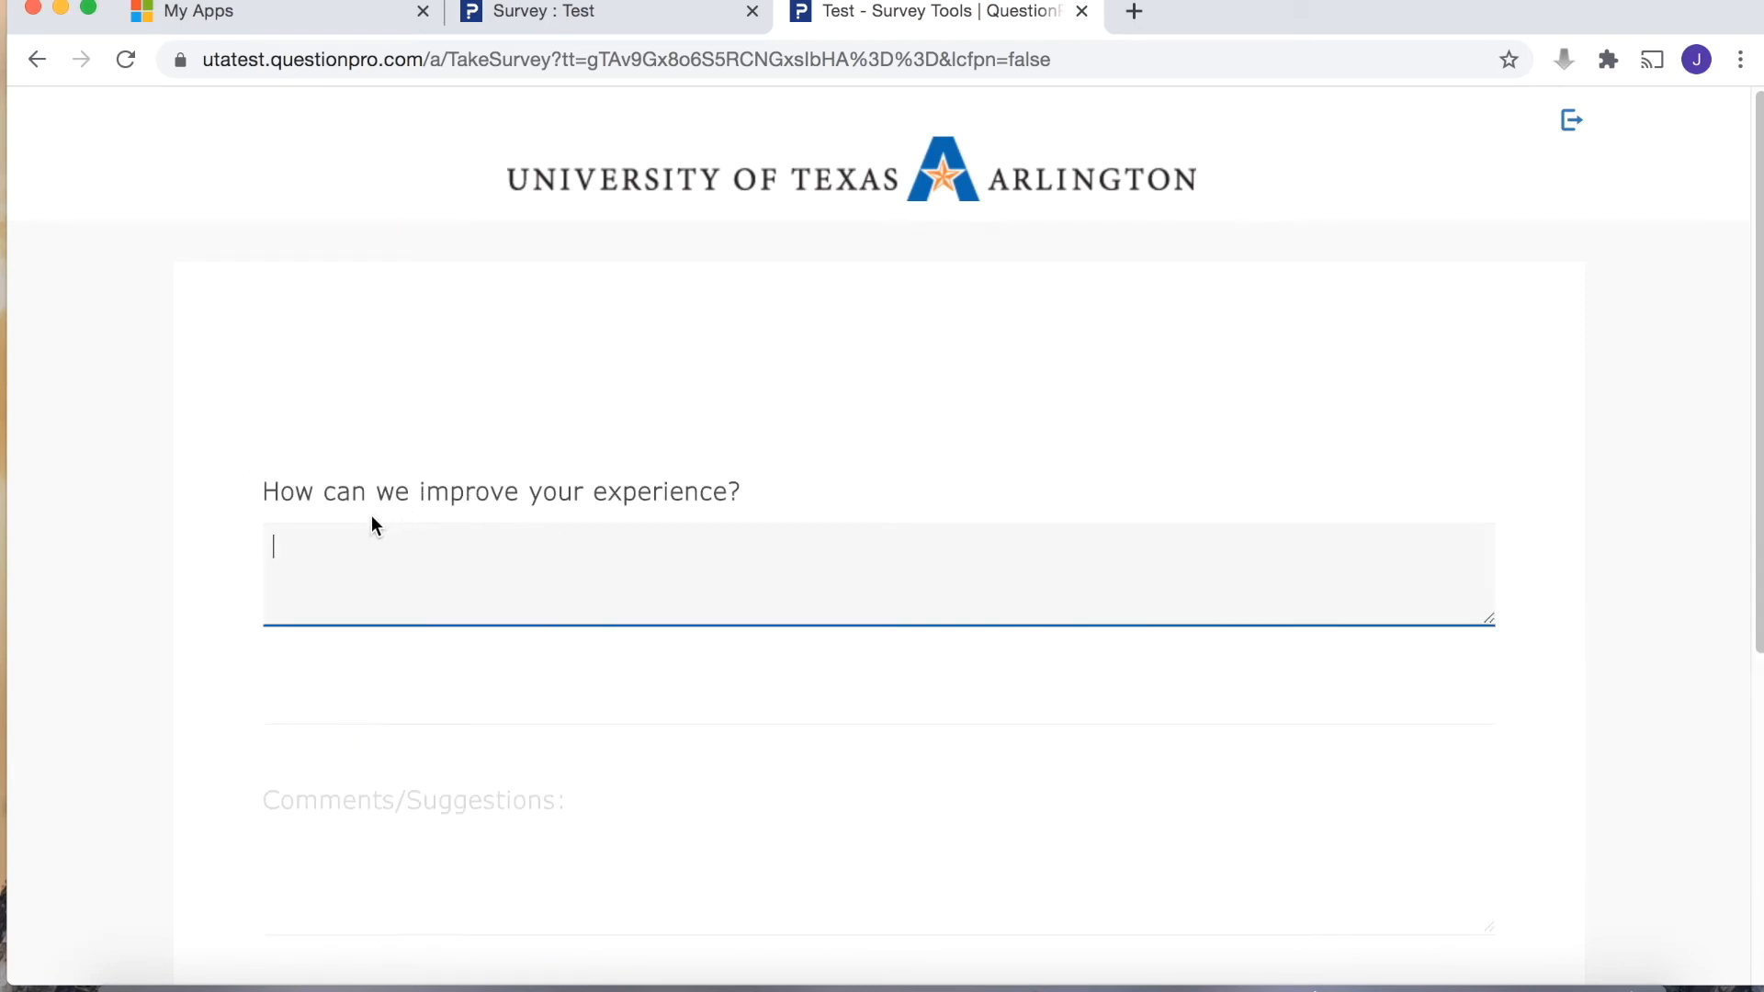
key("super+l")
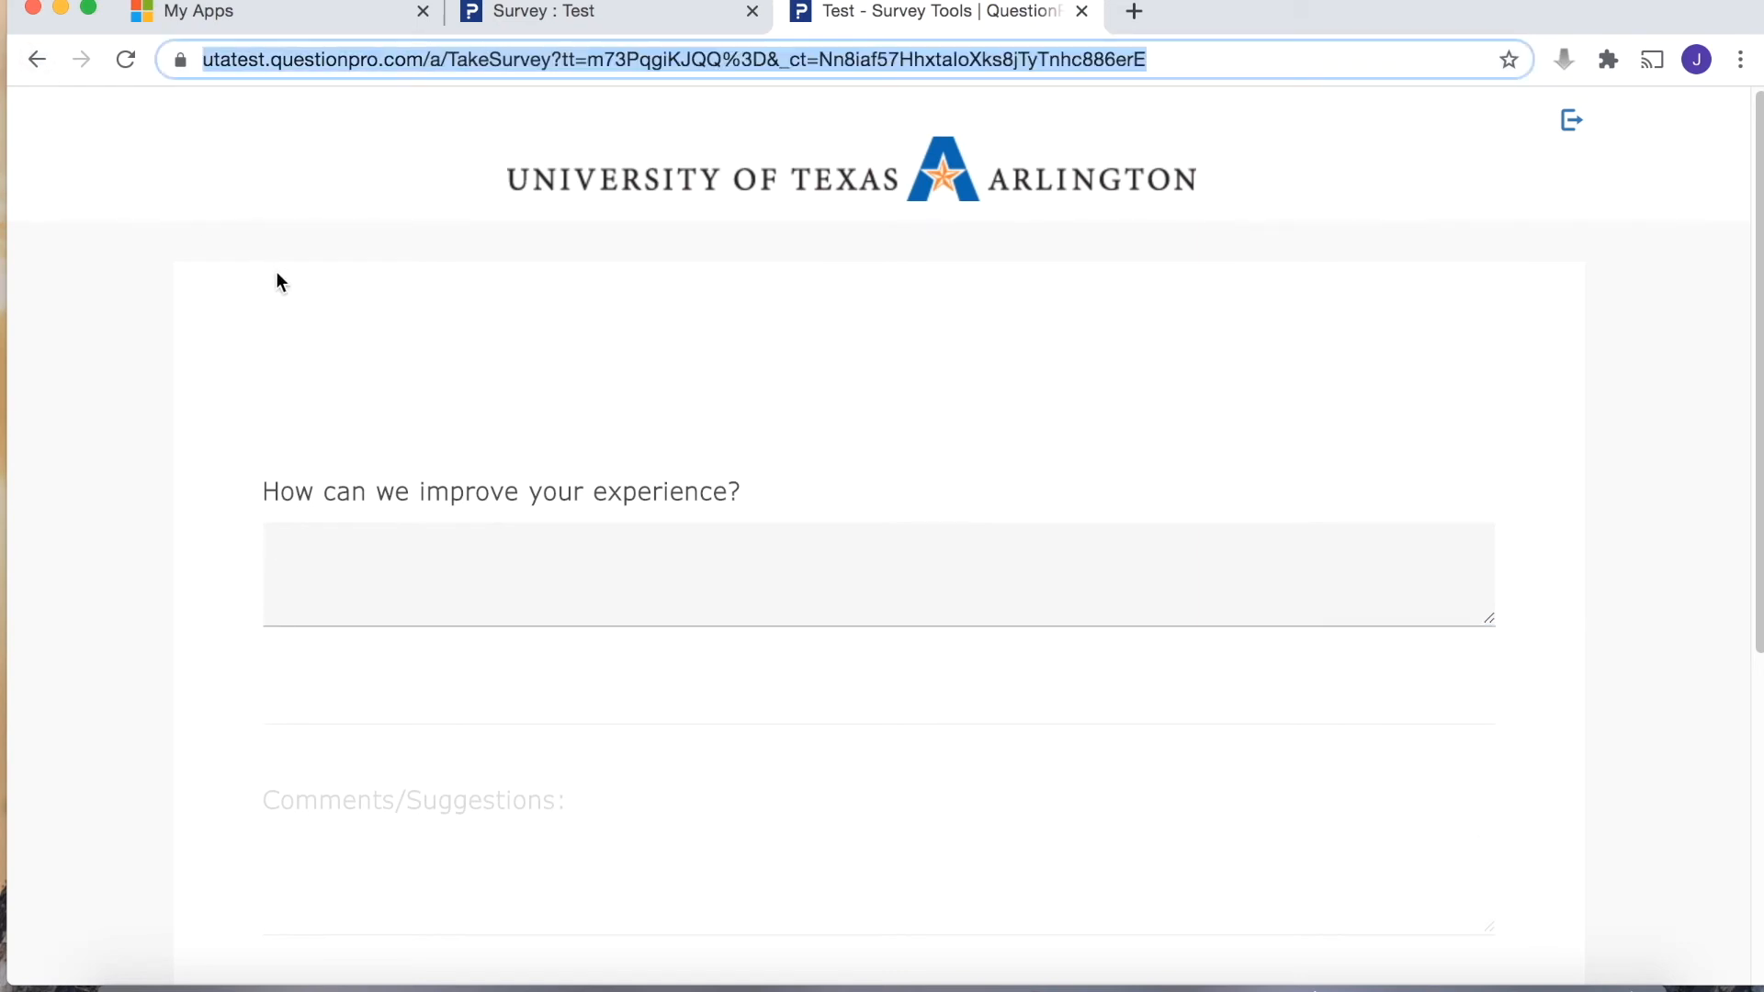
key("Return")
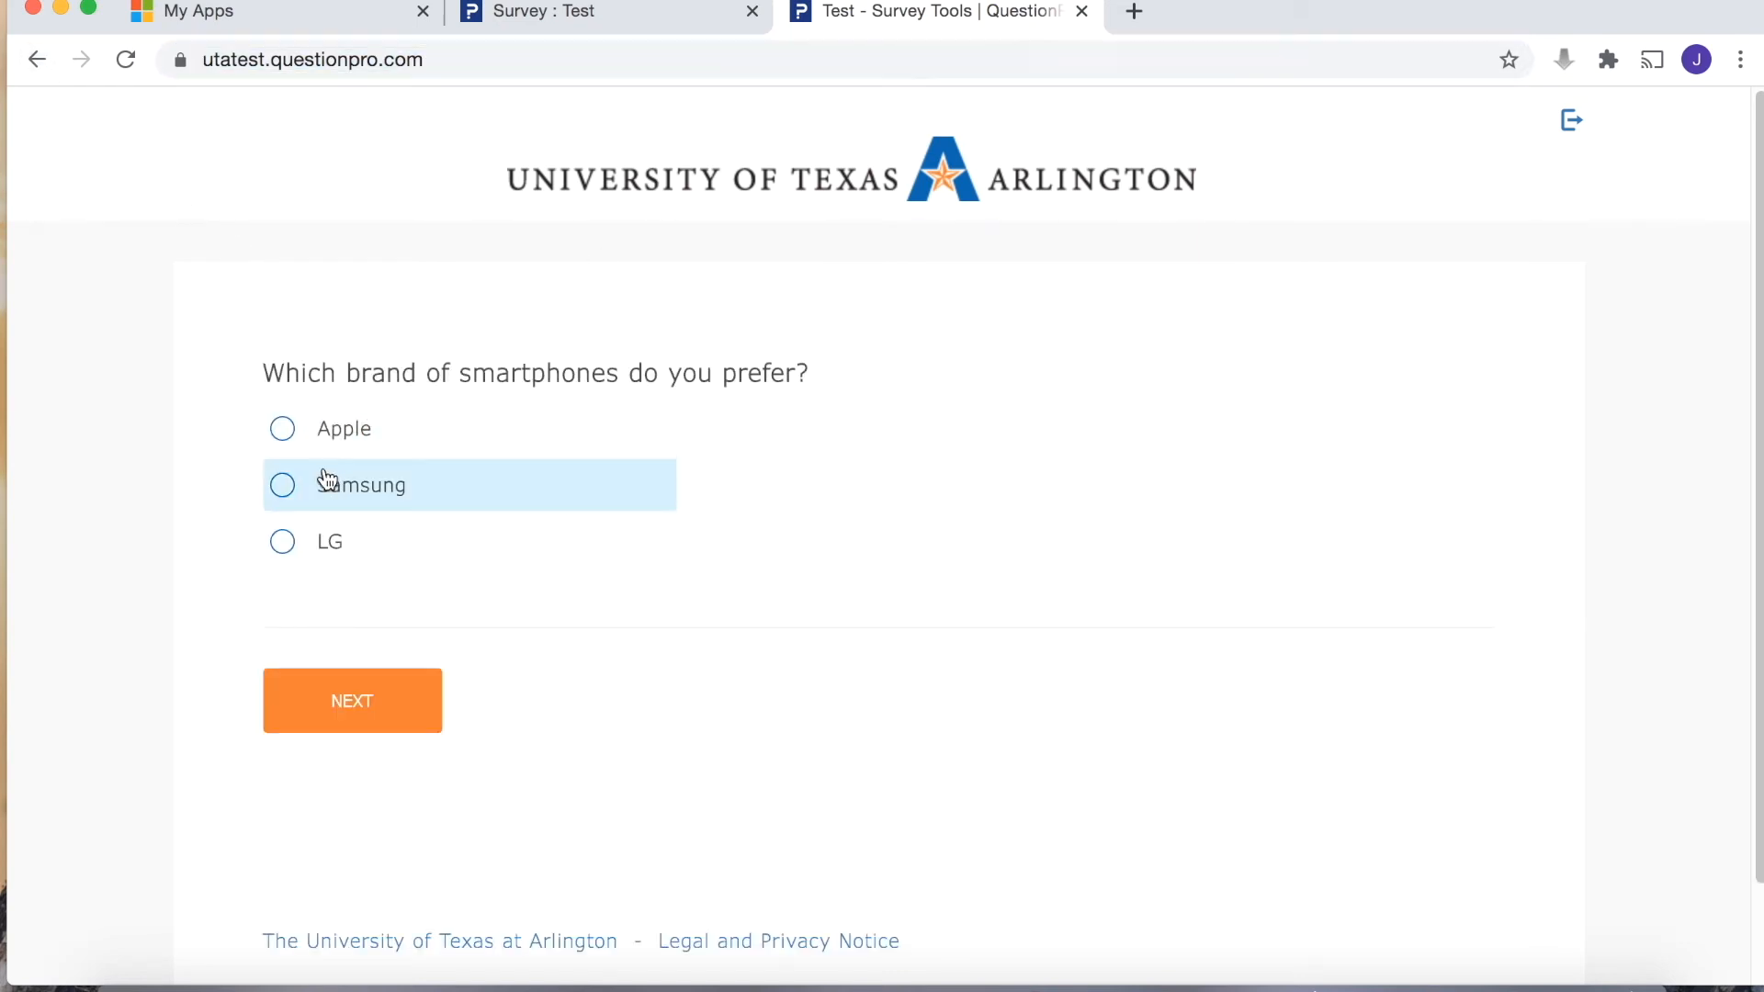
Step: Answer the smartphone question with Samsung, enter "I like this brand." as the reason, and continue to the following page
left_click(280, 499)
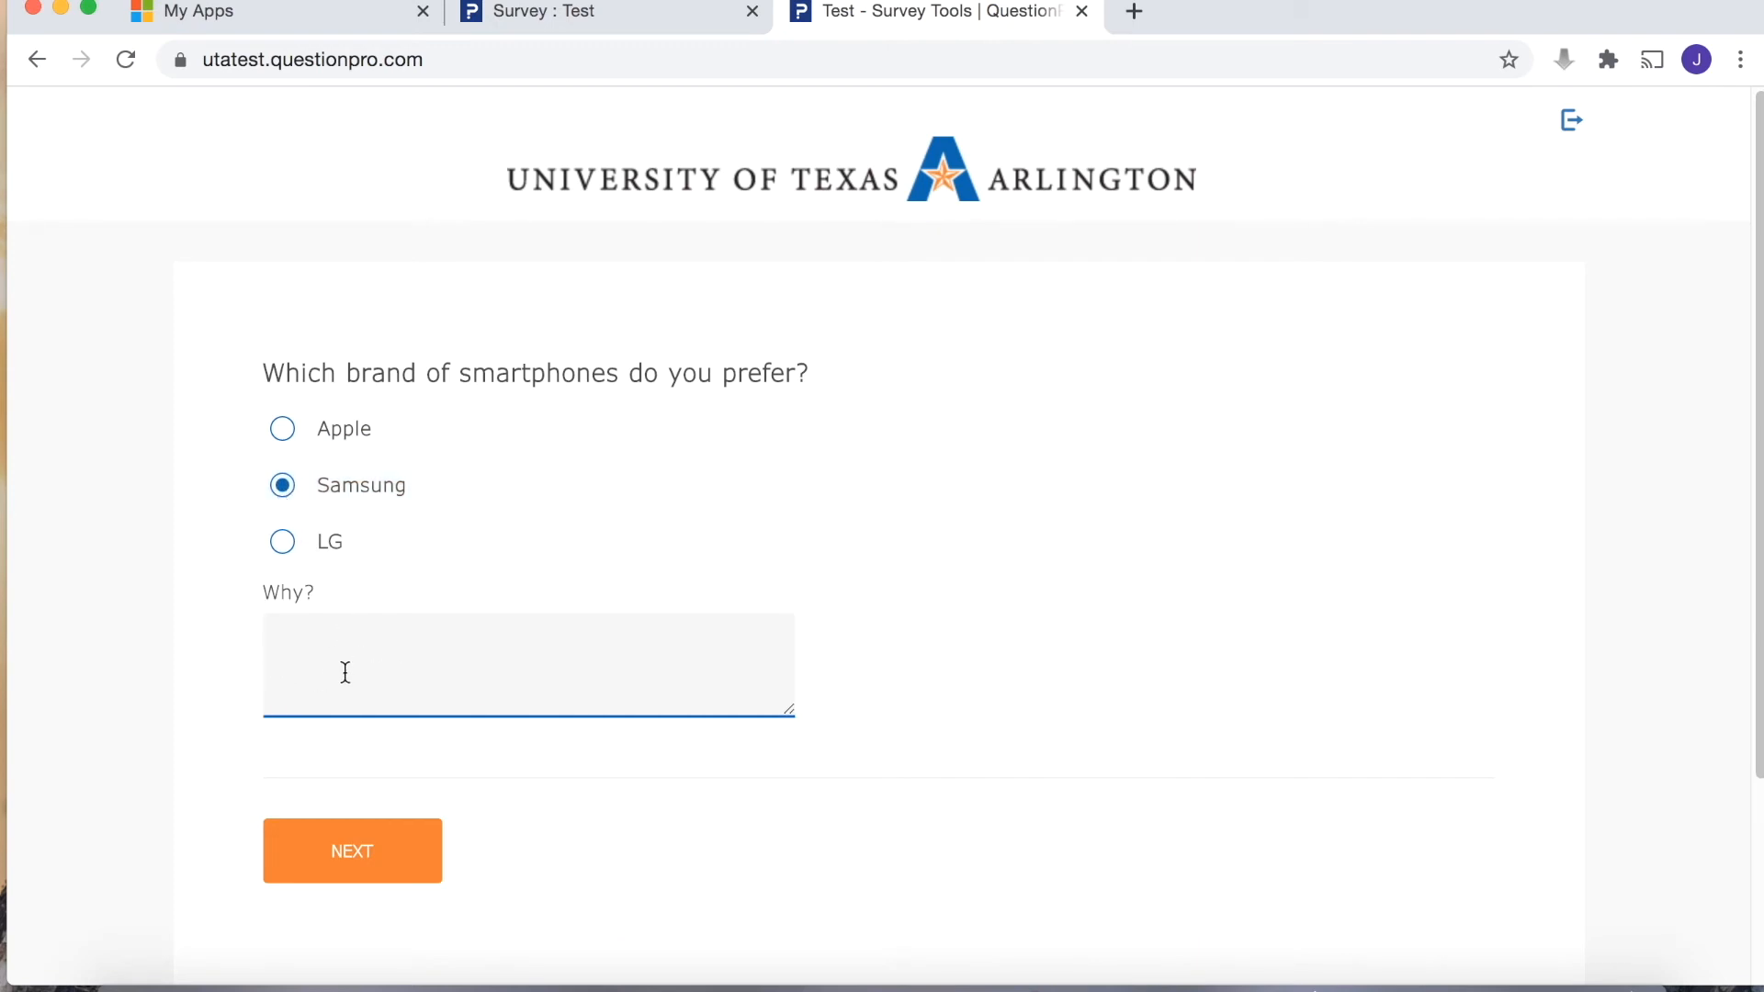
type("I like this brand.")
left_click(372, 849)
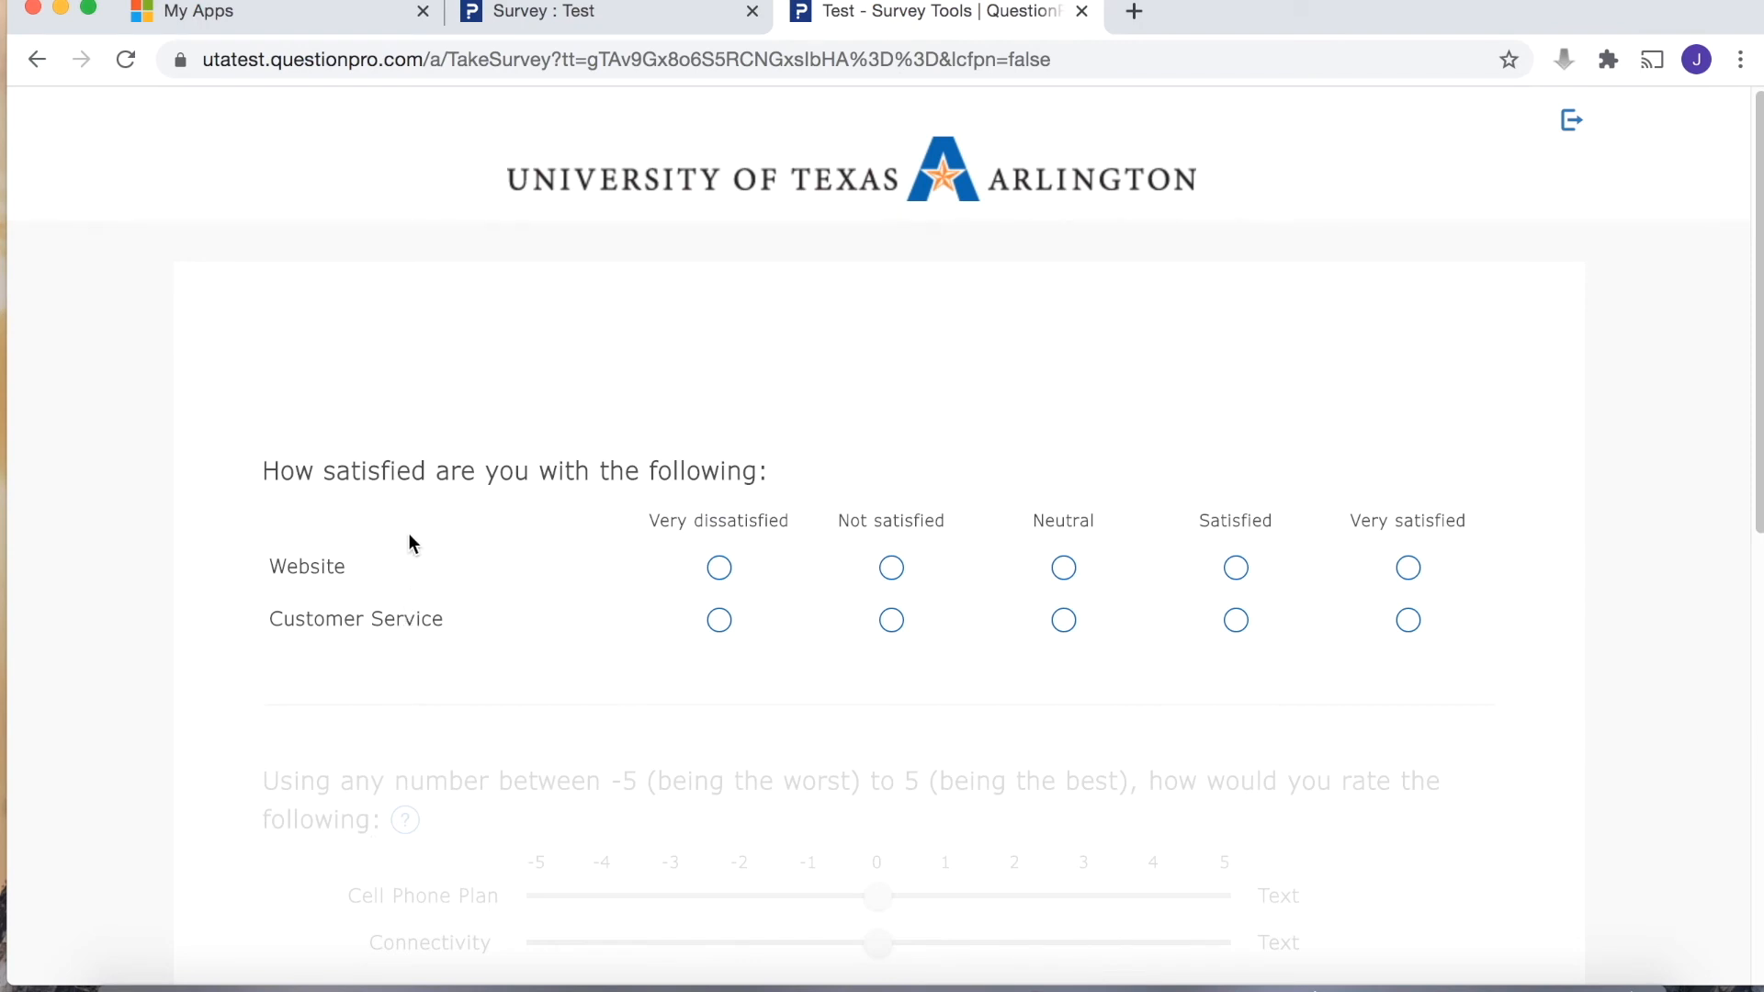
Step: Return to the survey editor and examine the logic types available for the smartphone question, leaving its logic settings as they are
key("ctrl+shift+Tab")
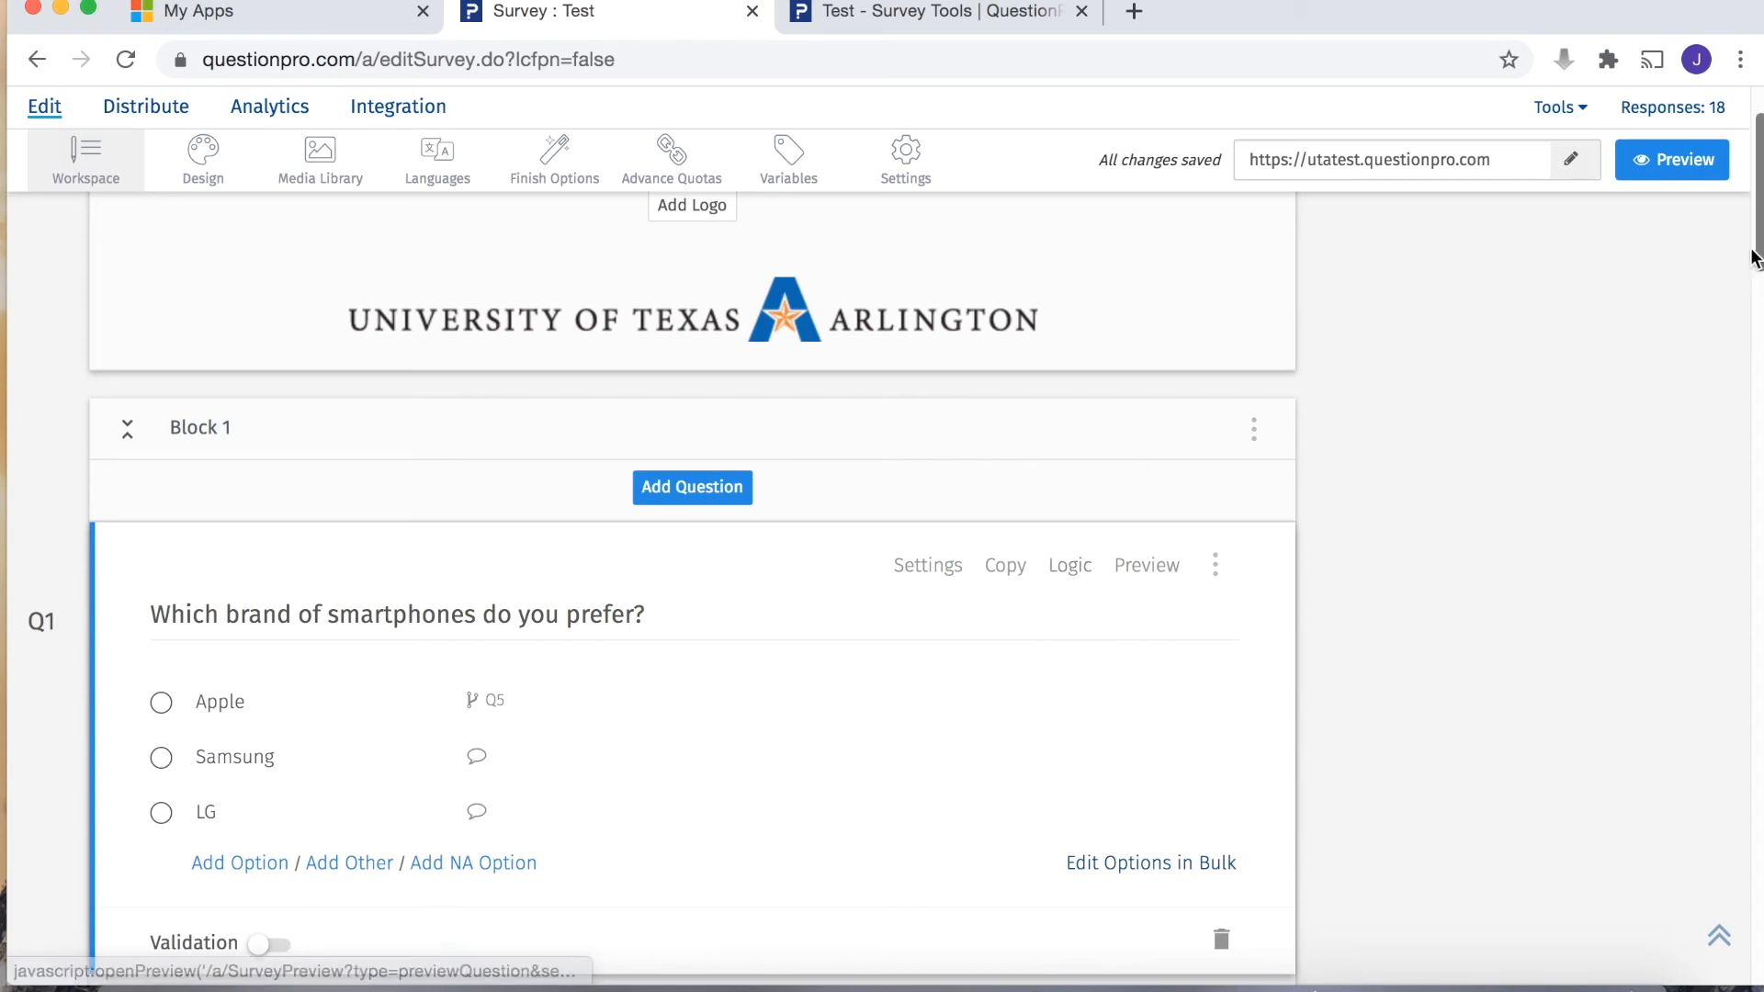
left_click_drag(1755, 264, 1756, 290)
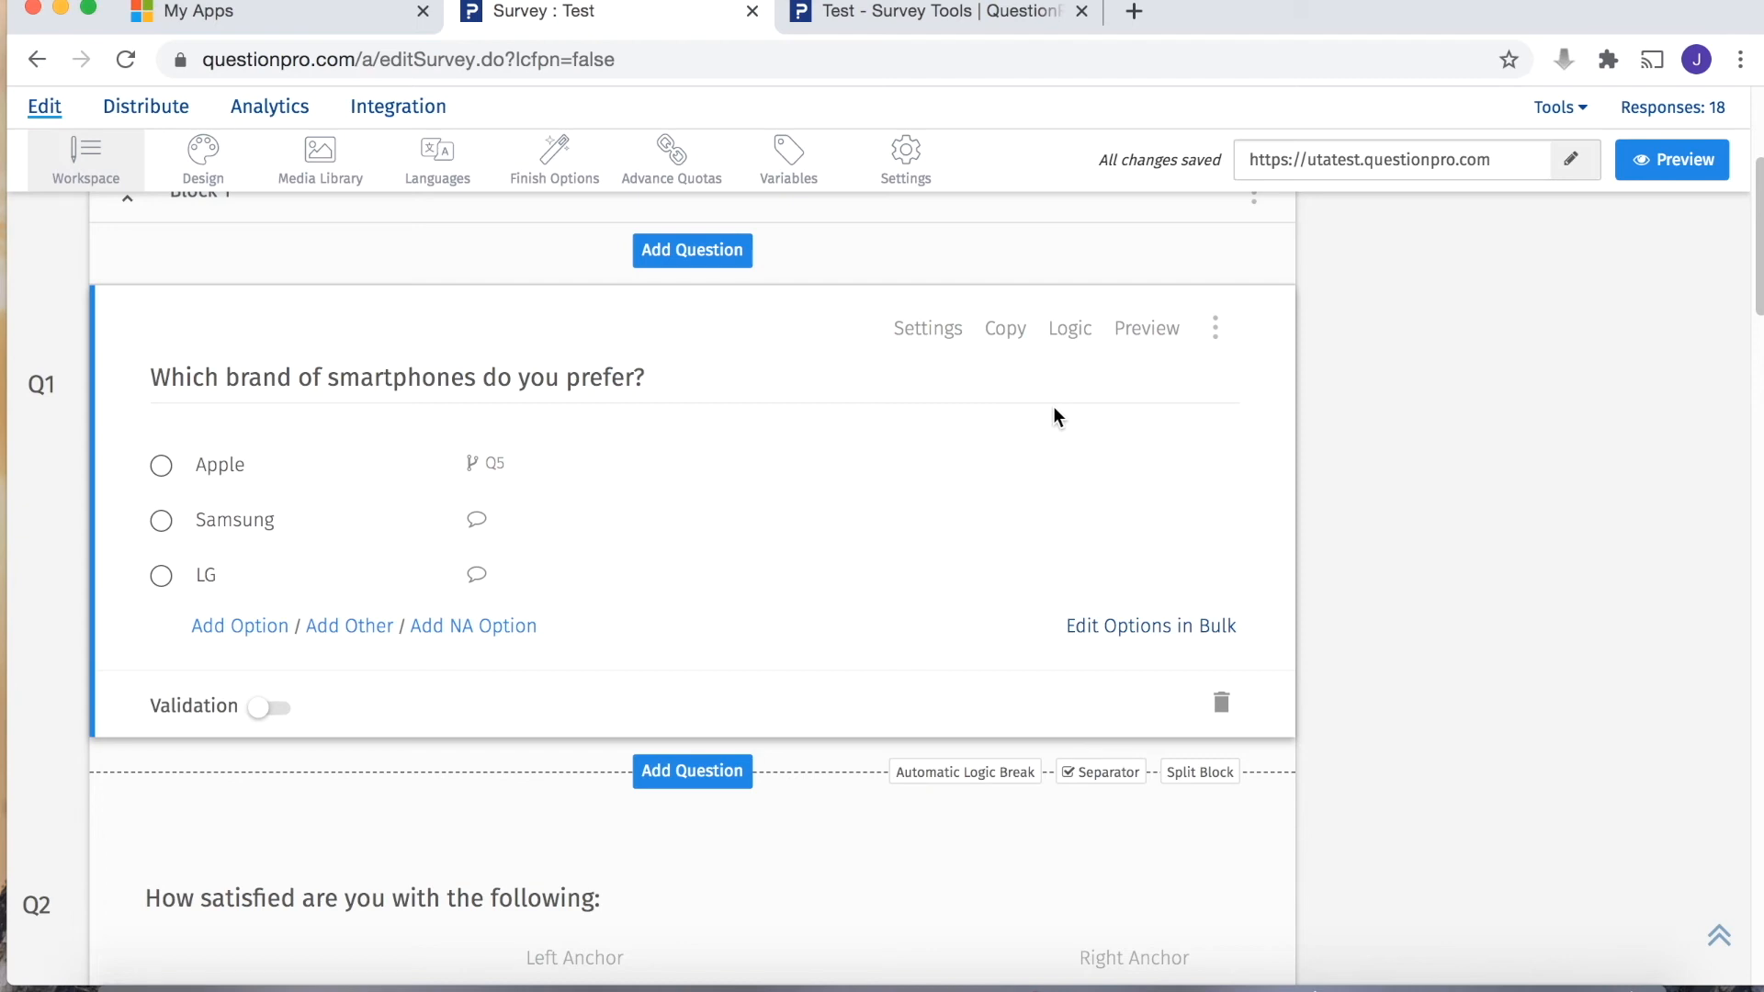
left_click(1071, 340)
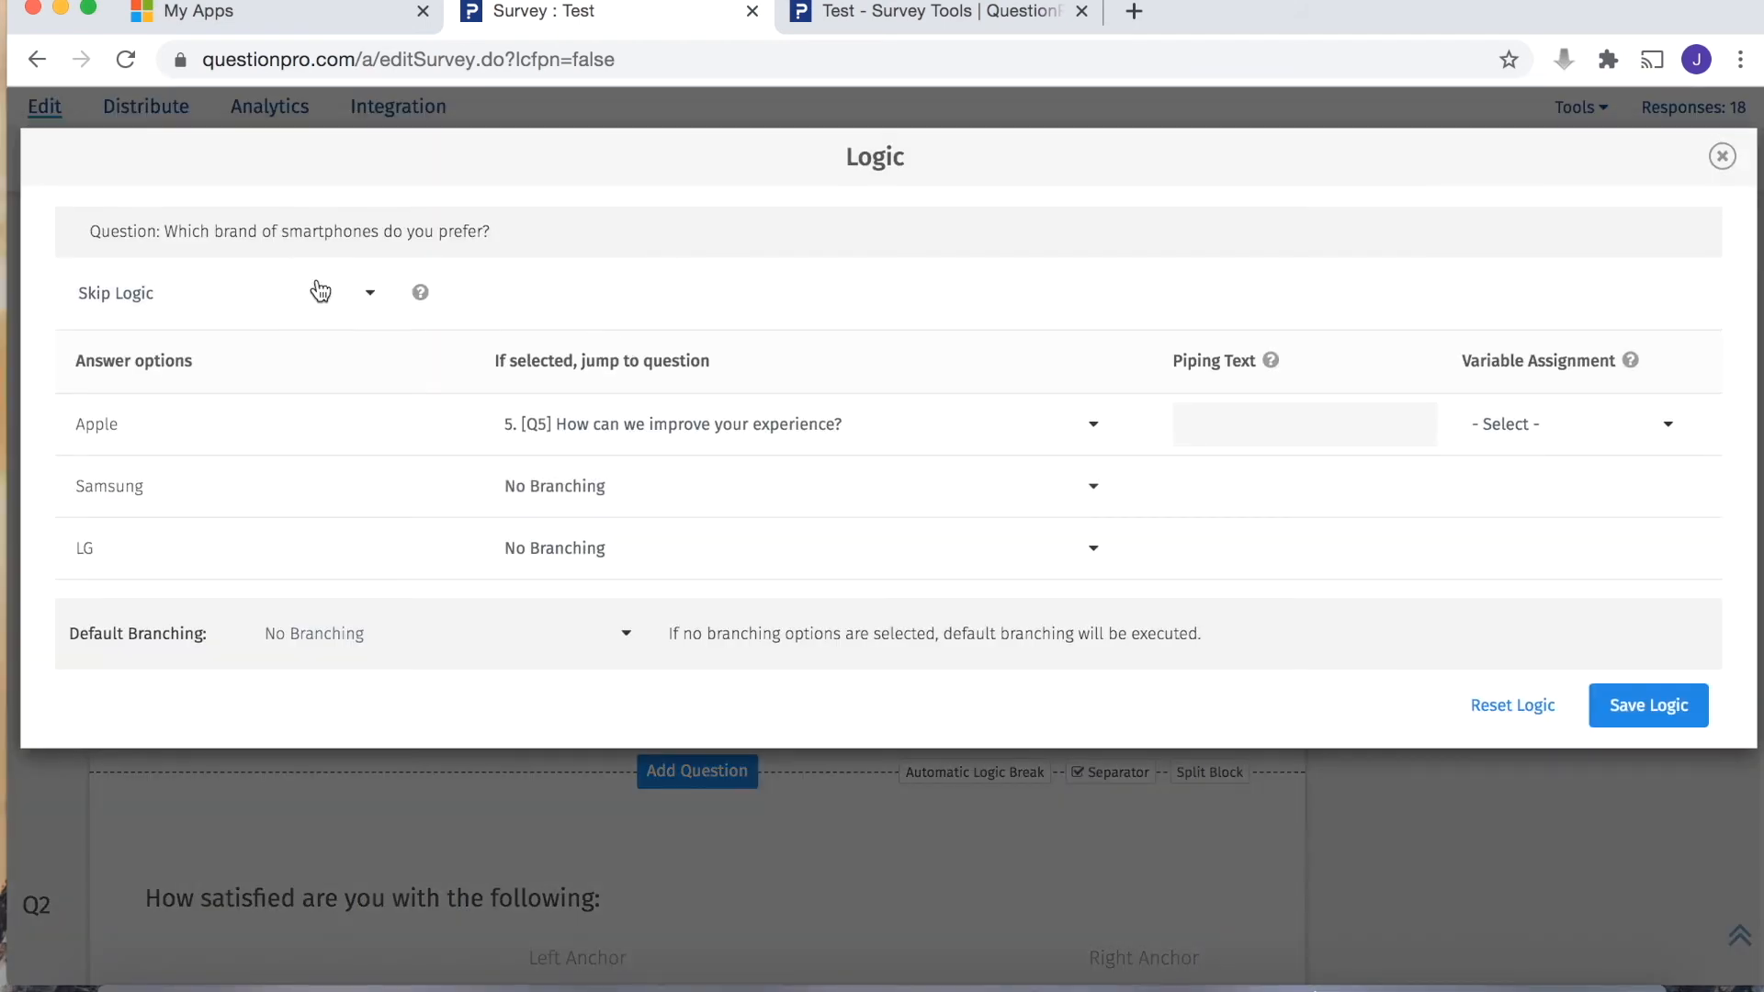
left_click(319, 293)
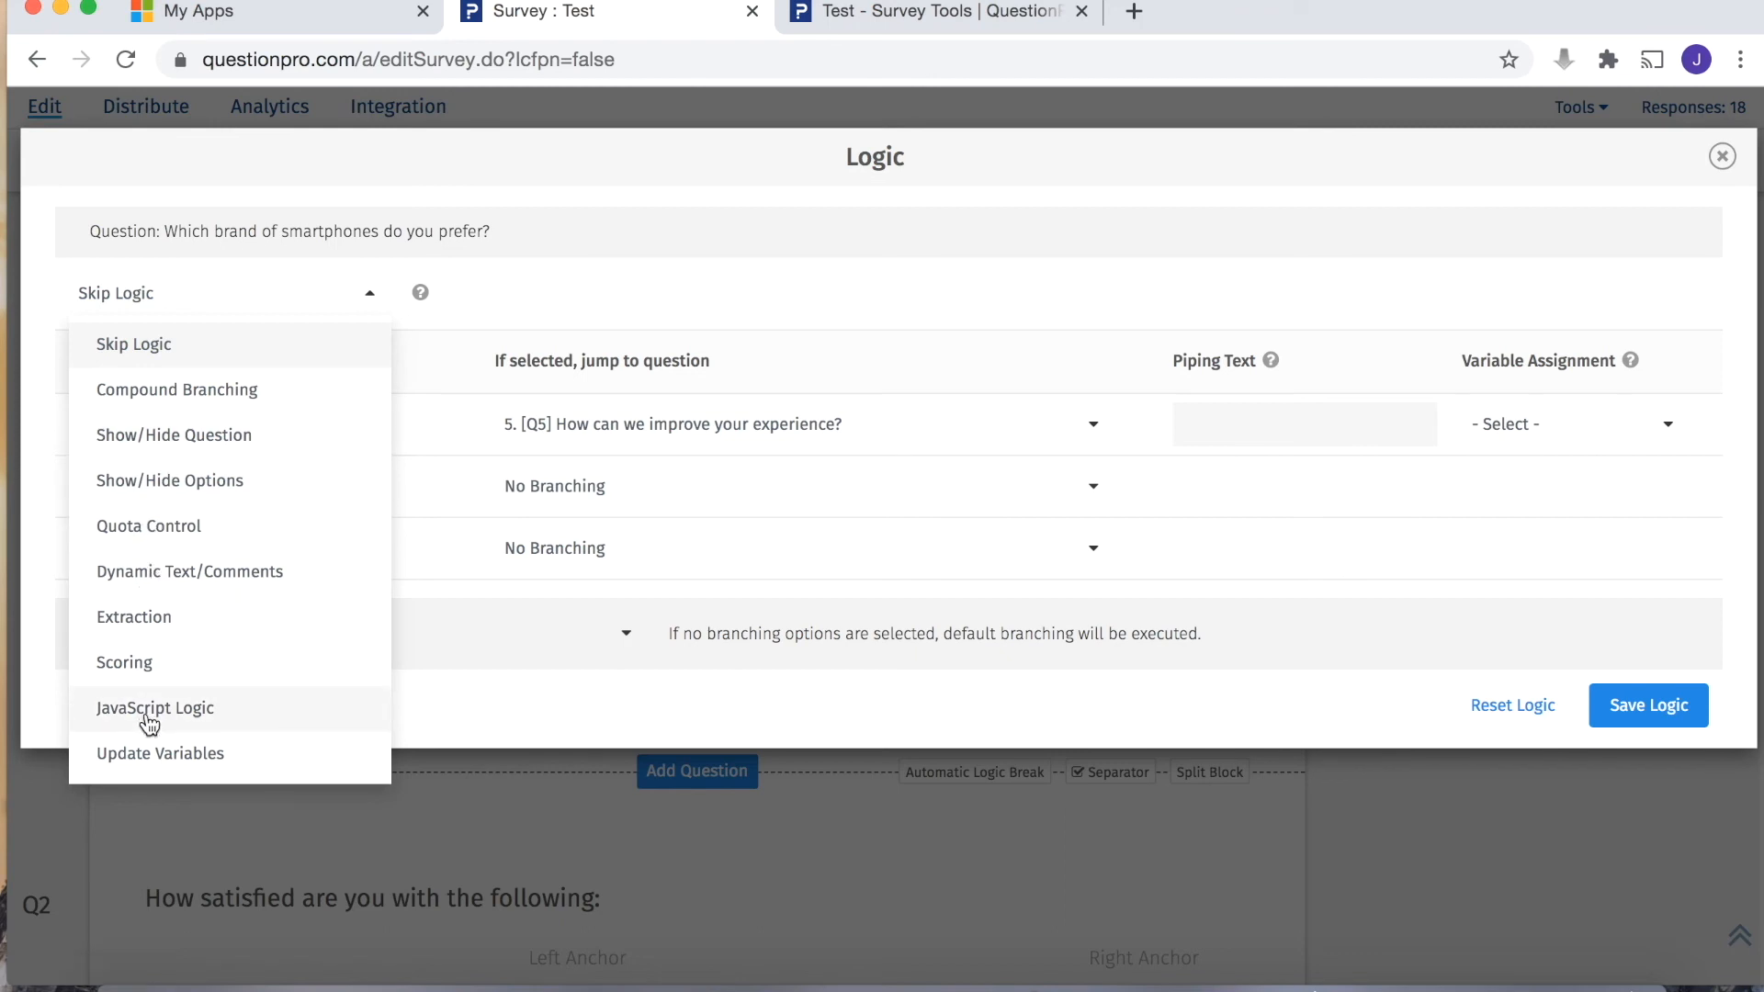
left_click(1721, 157)
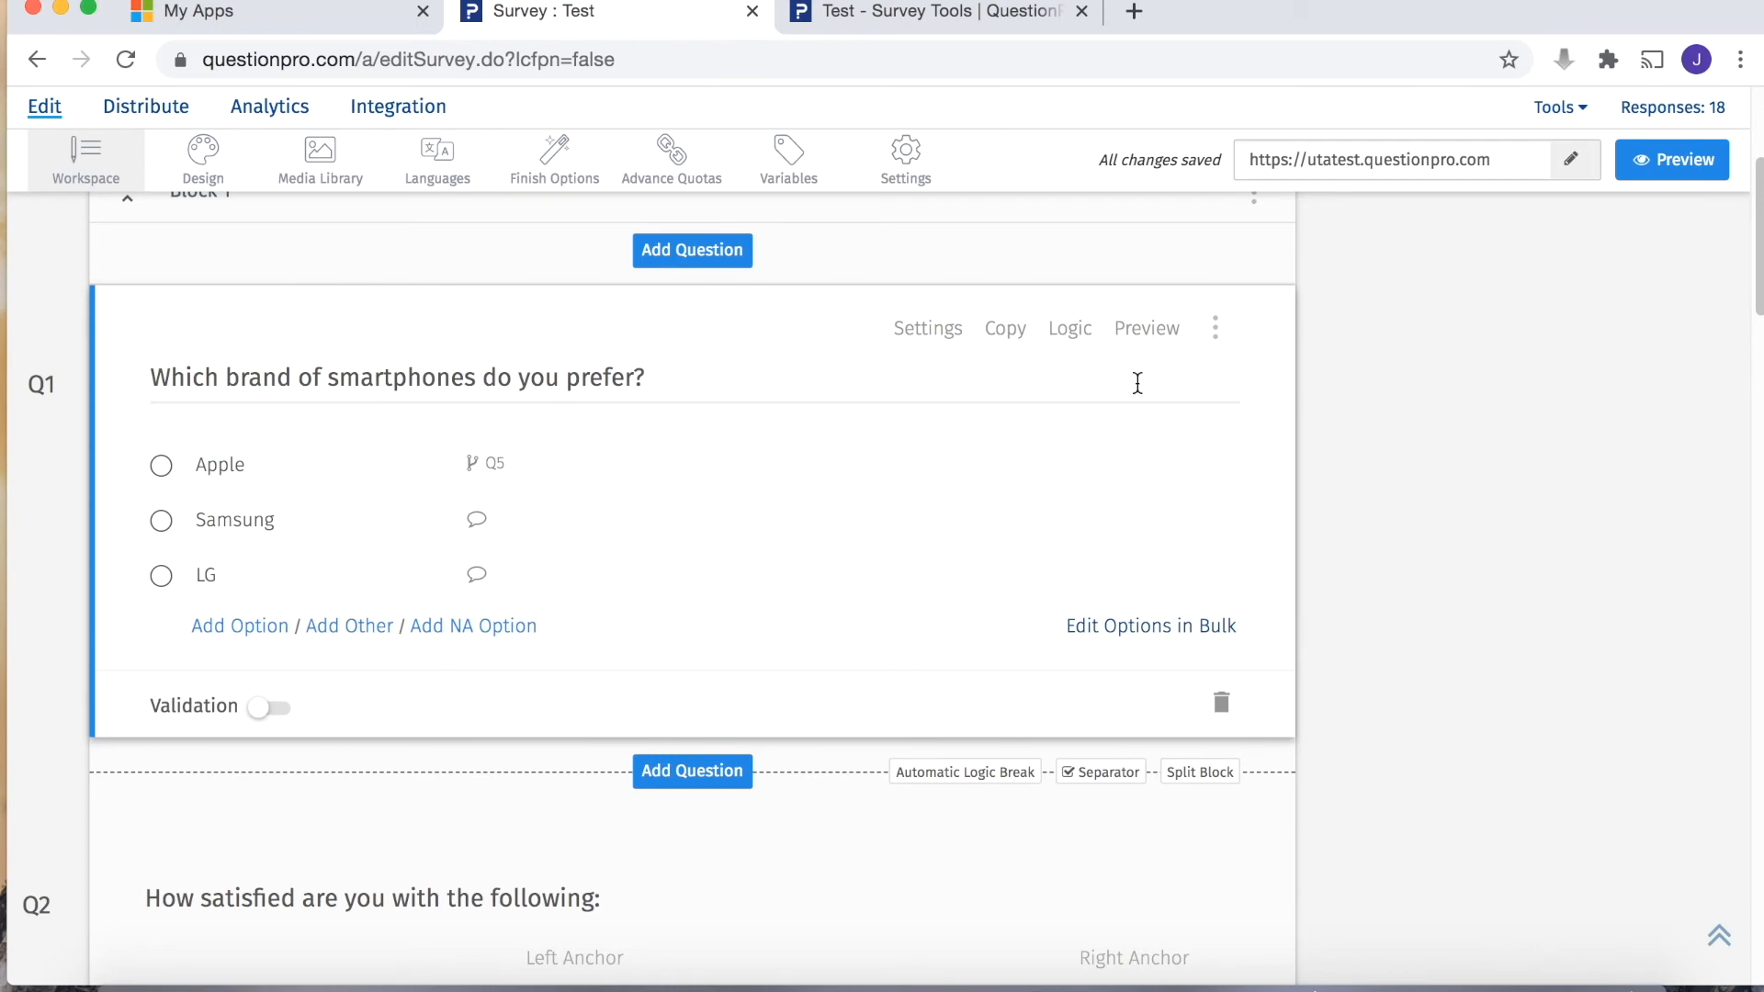
Step: Review the survey's questions from the smartphone question in Block 1 through Q5 in Block 2
scroll(918, 285, "down", 2)
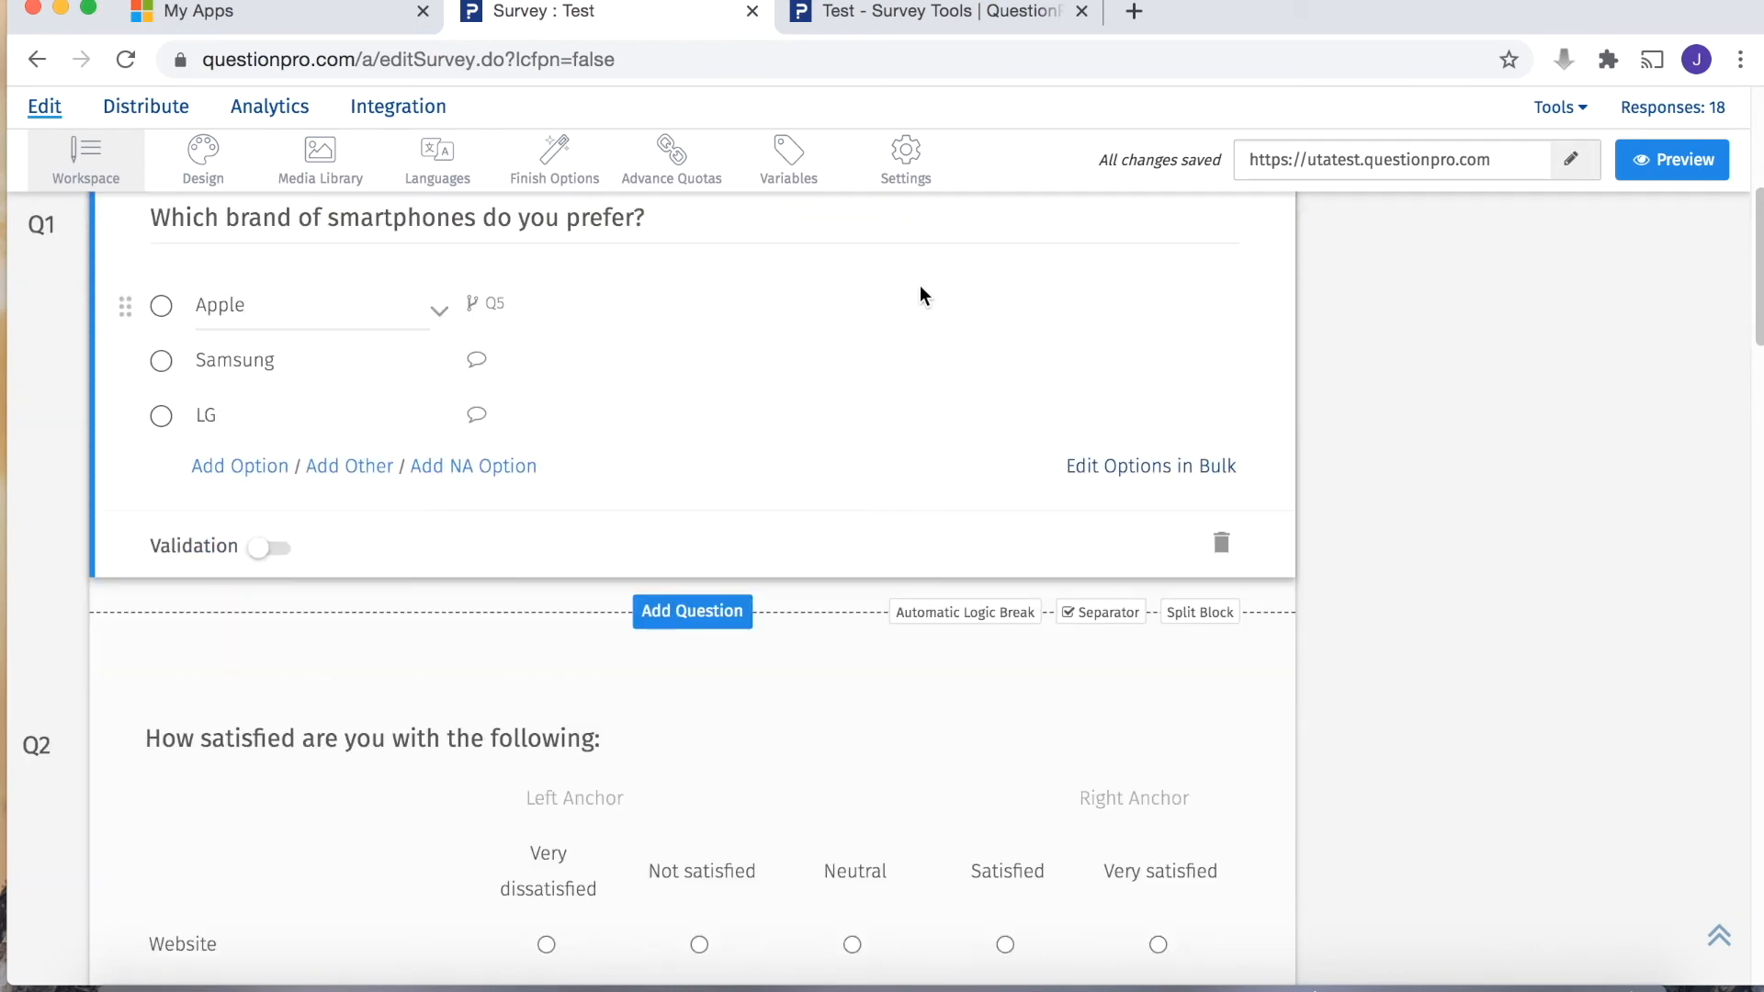
scroll(907, 298, "up", 6)
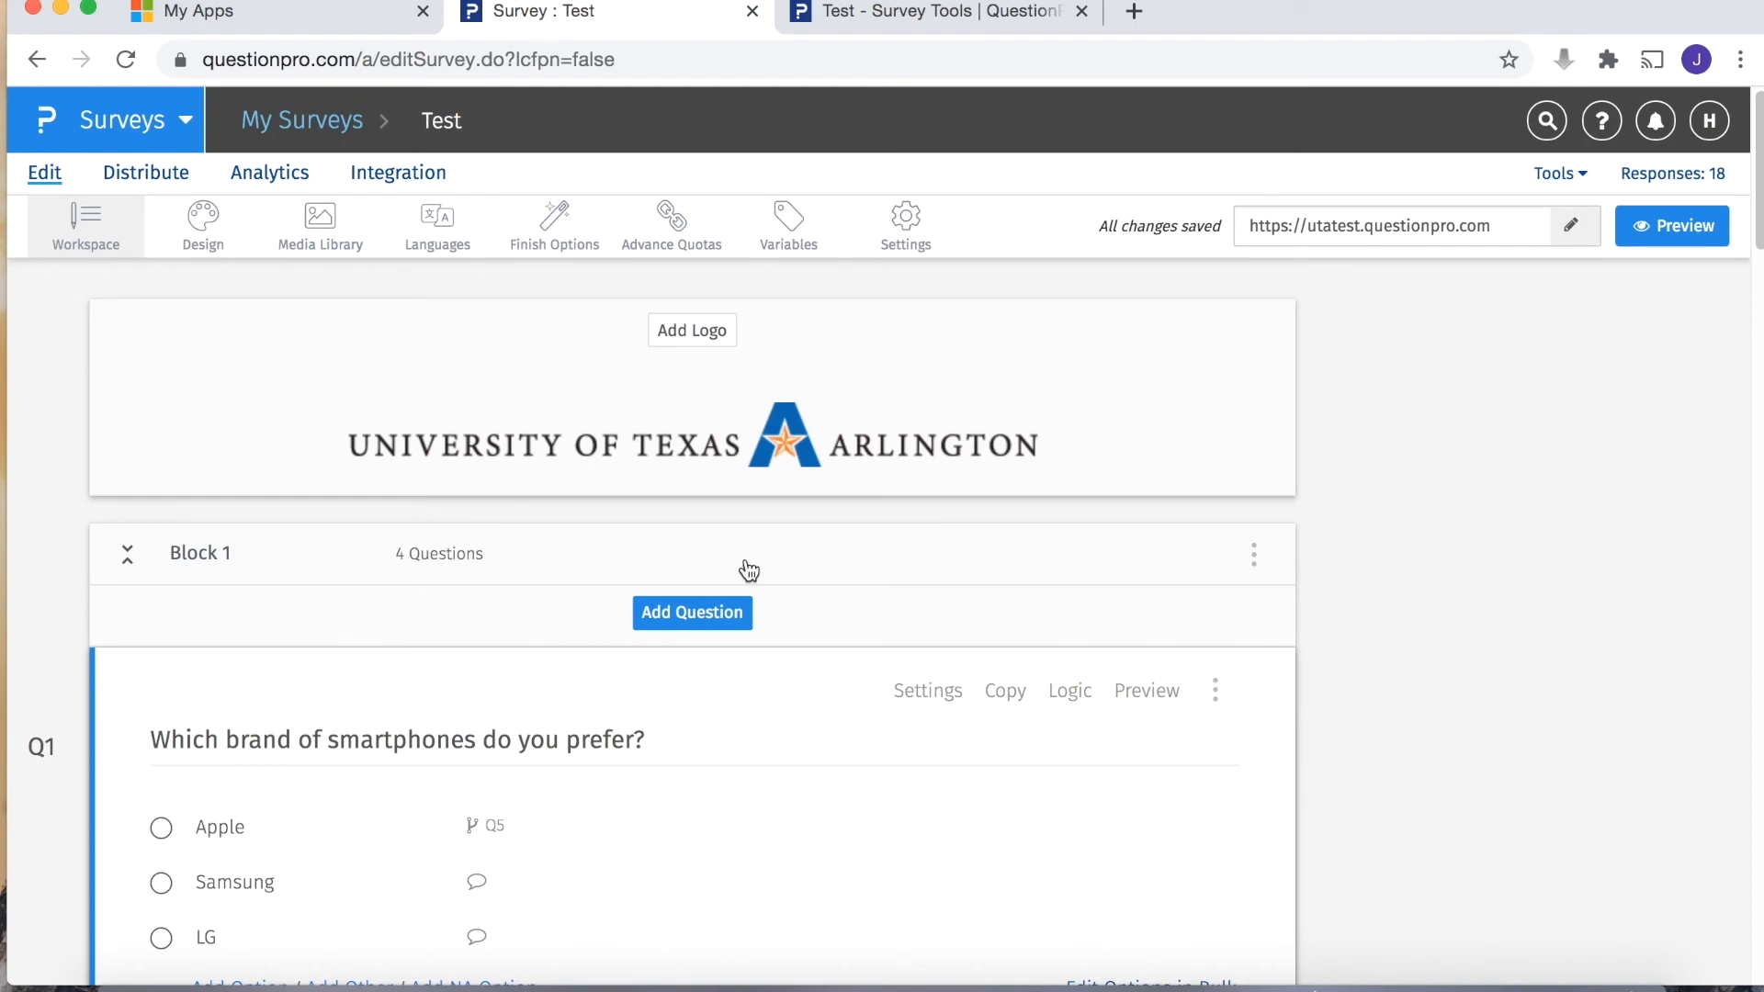
scroll(1105, 569, "down", 10)
scroll(1101, 562, "down", 6)
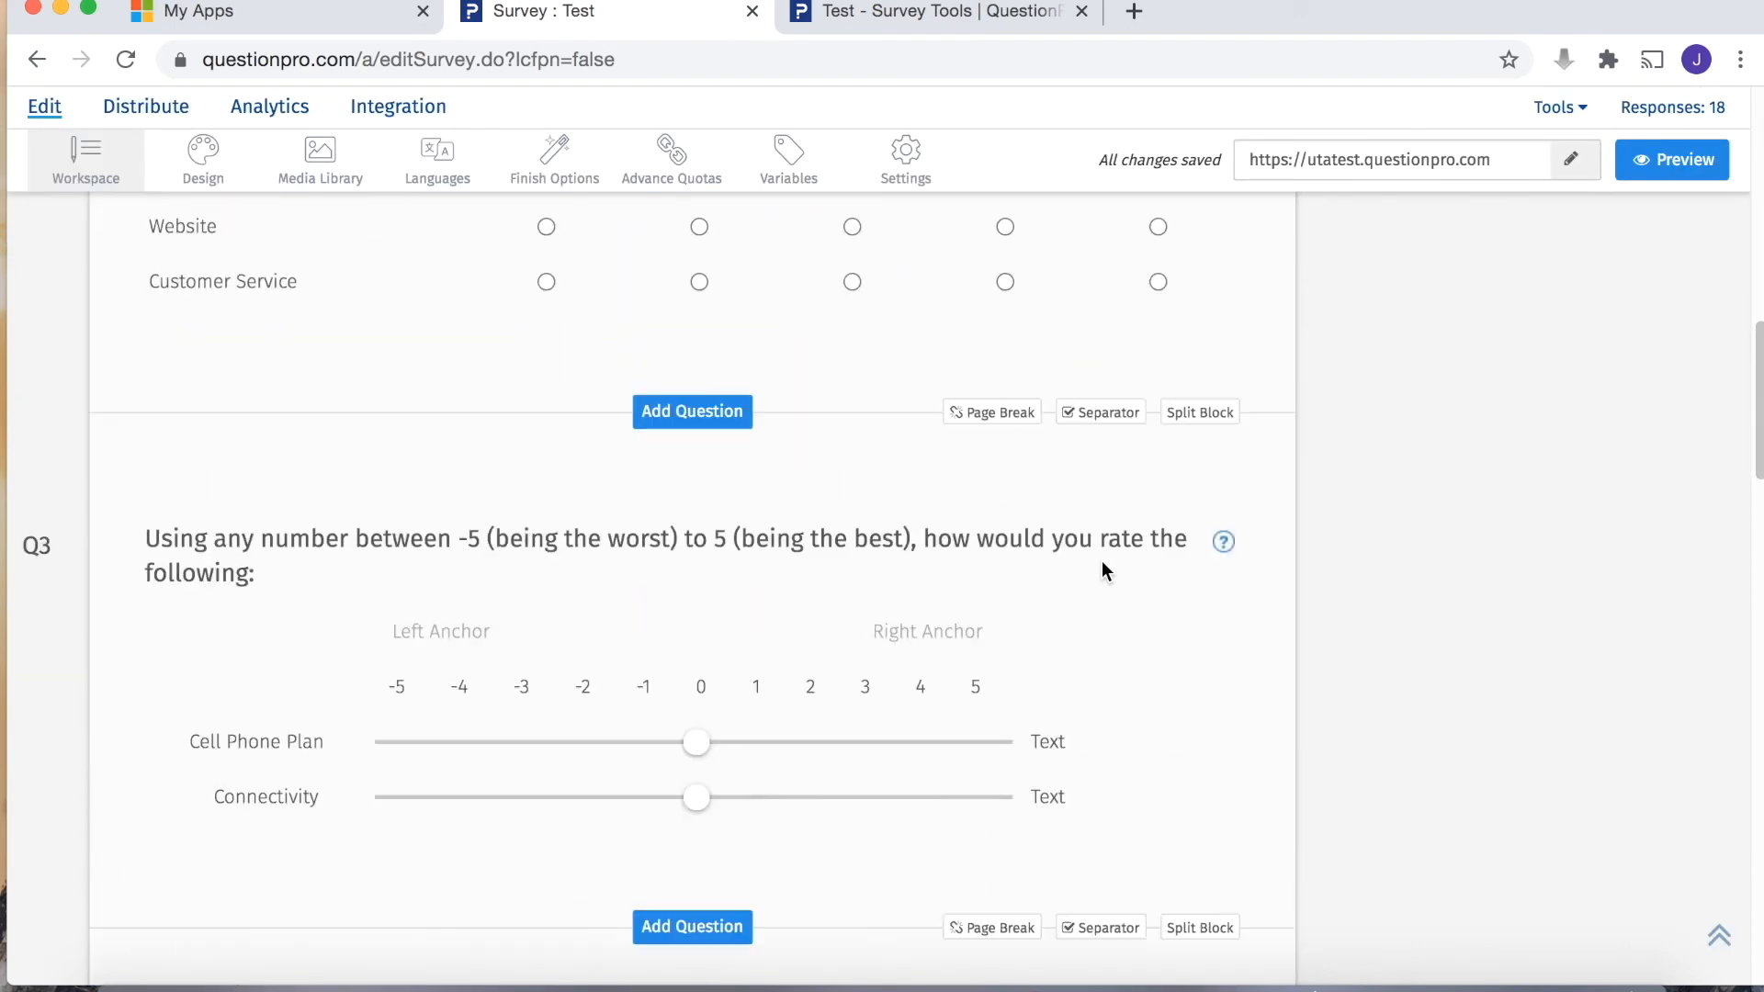
scroll(1011, 551, "down", 8)
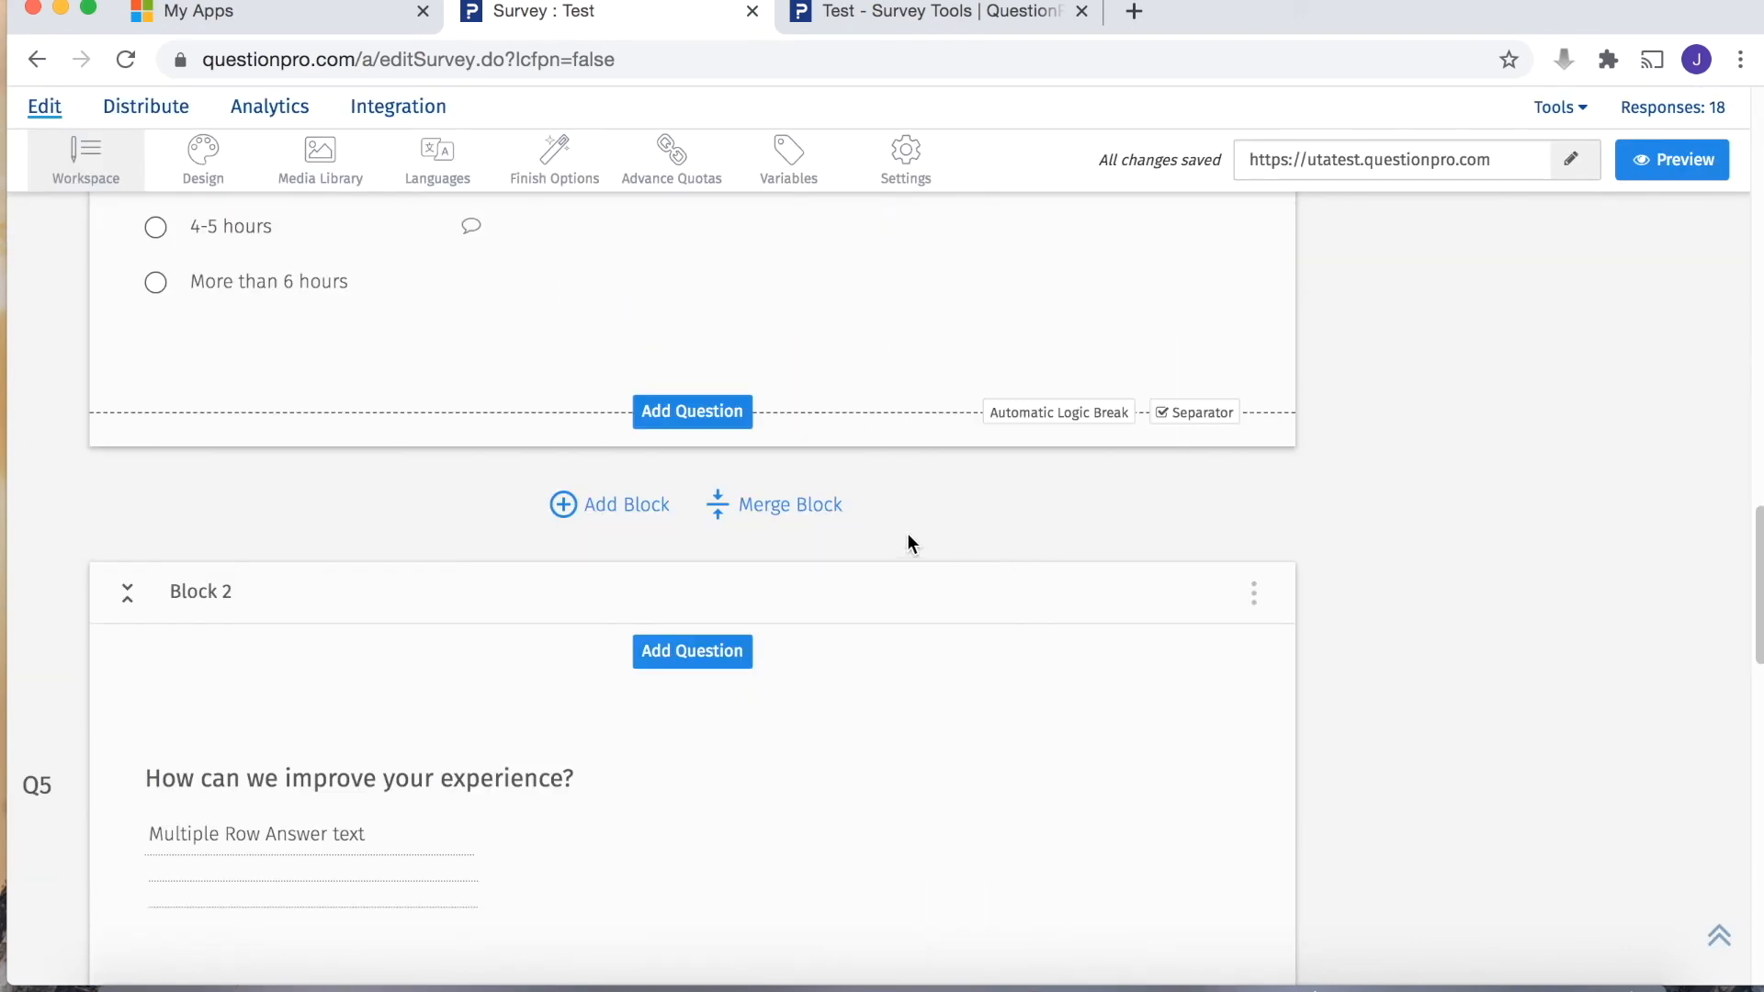
scroll(919, 542, "up", 13)
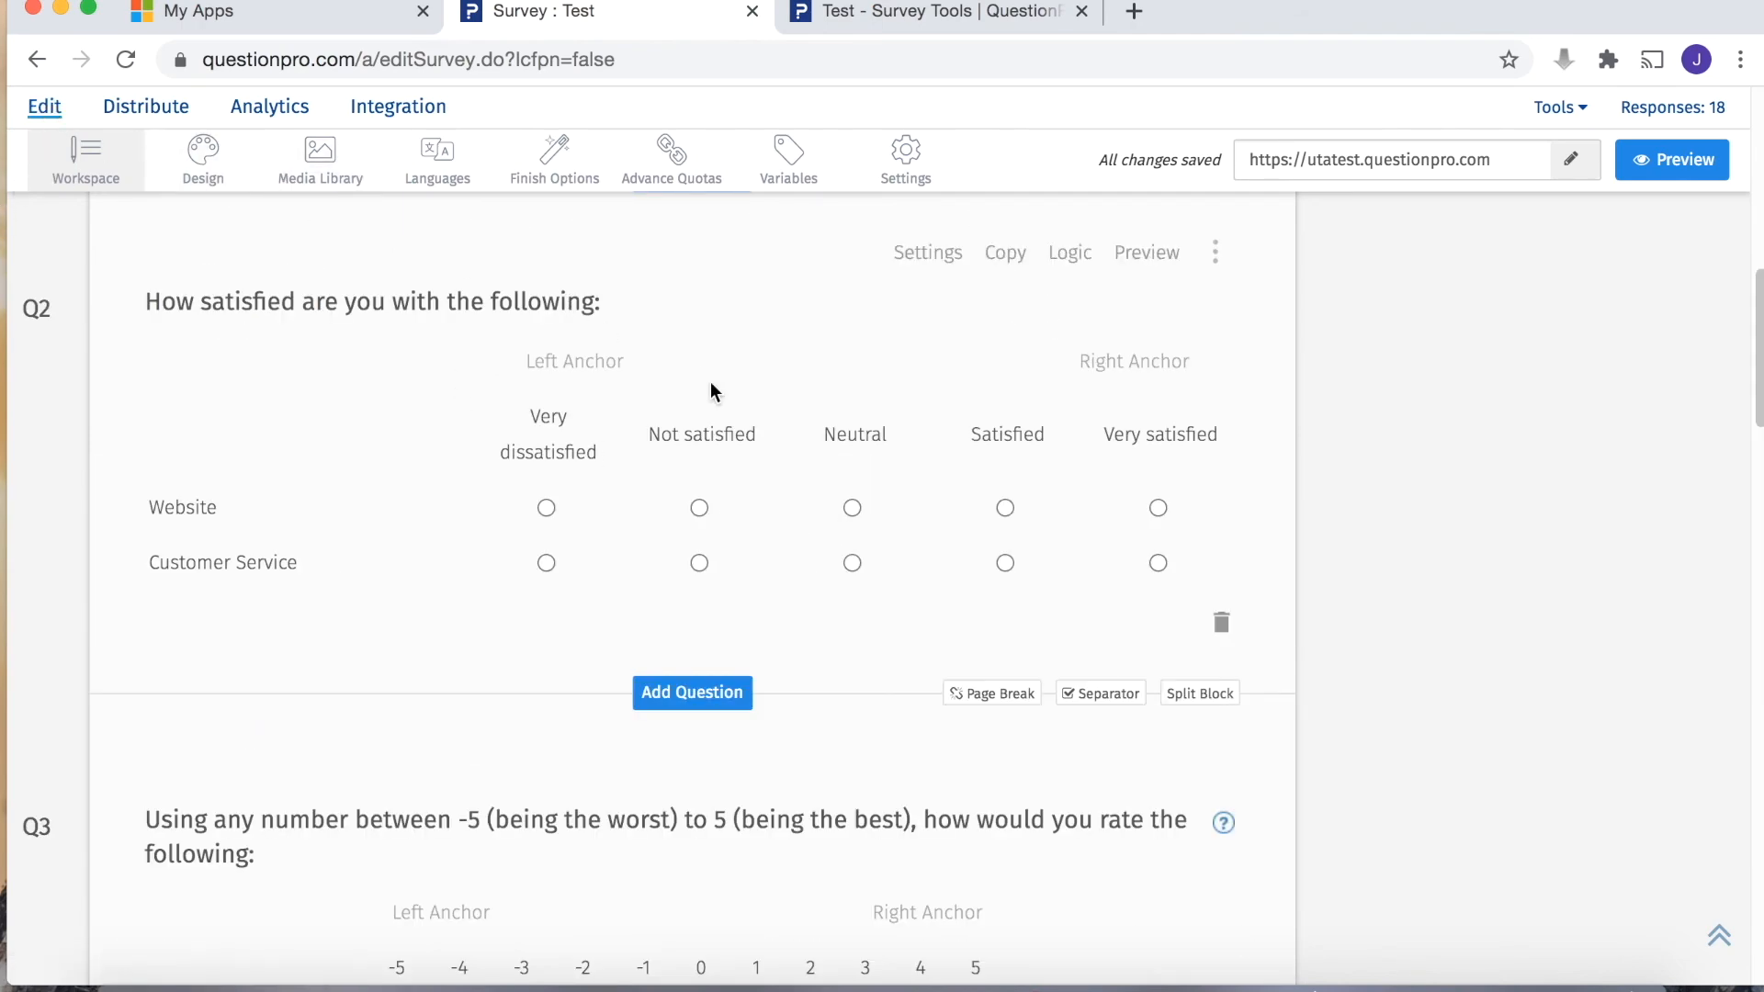
scroll(709, 384, "down", 5)
scroll(710, 384, "up", 15)
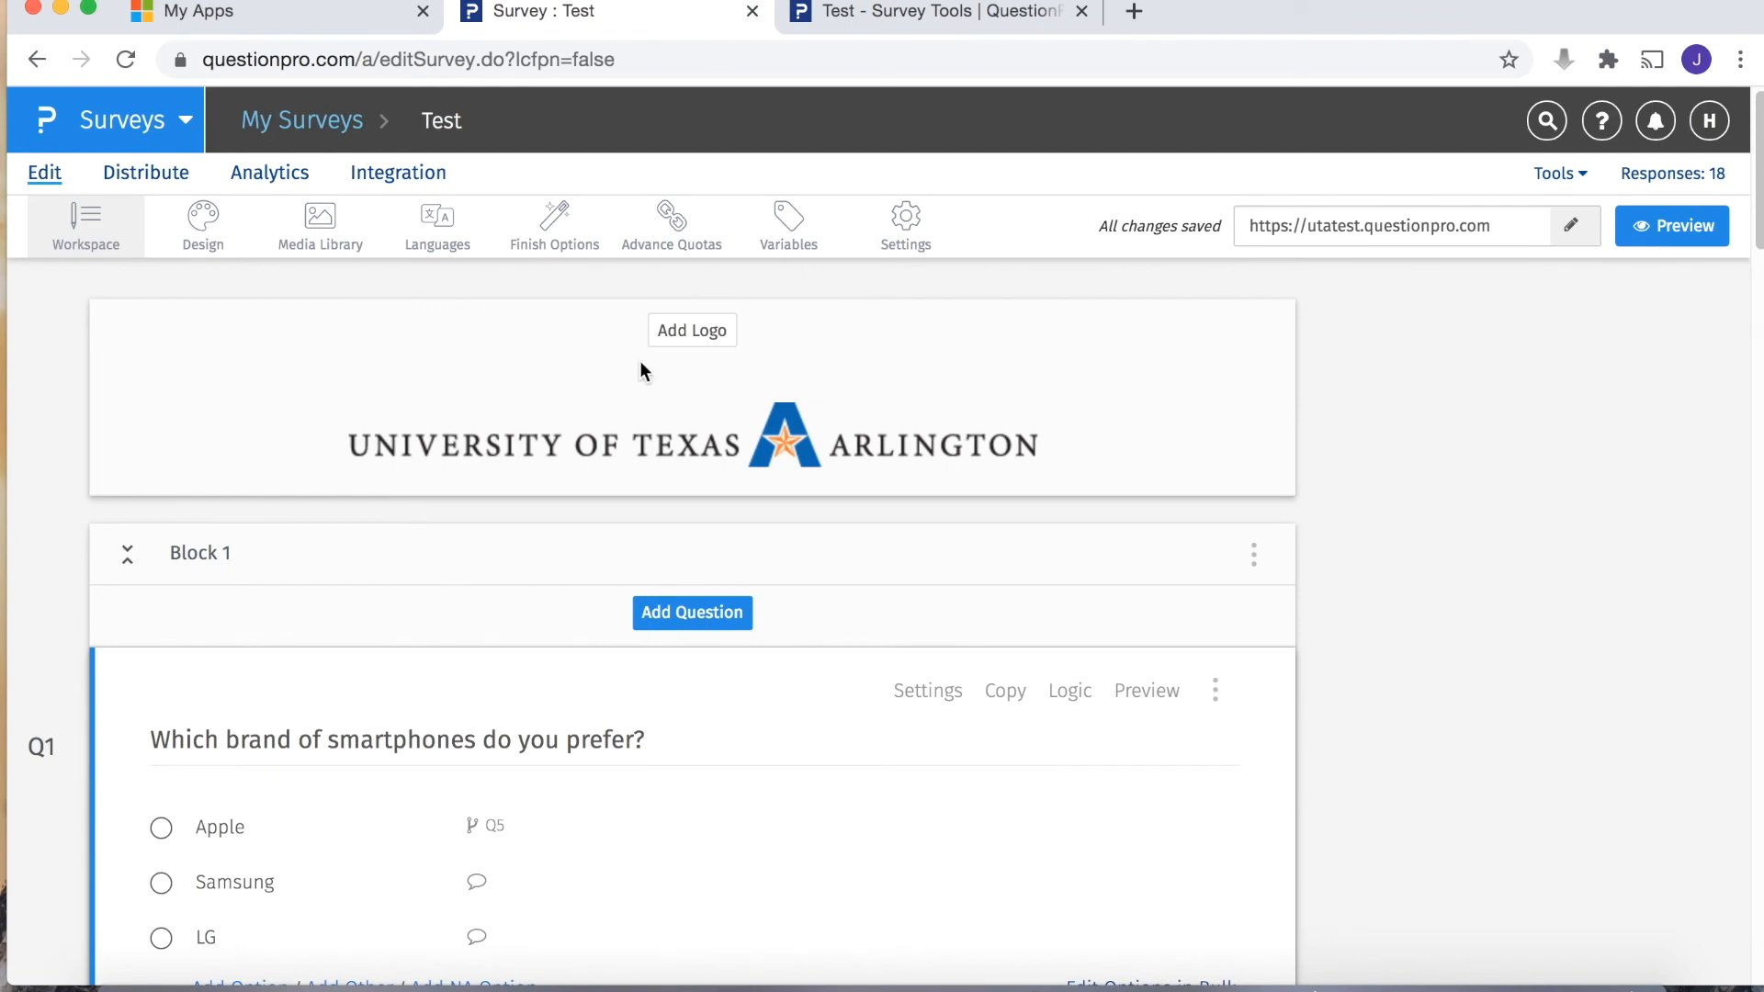
Step: Go back to the My Surveys list and examine the status options offered for the Test survey
left_click(119, 130)
left_click(129, 187)
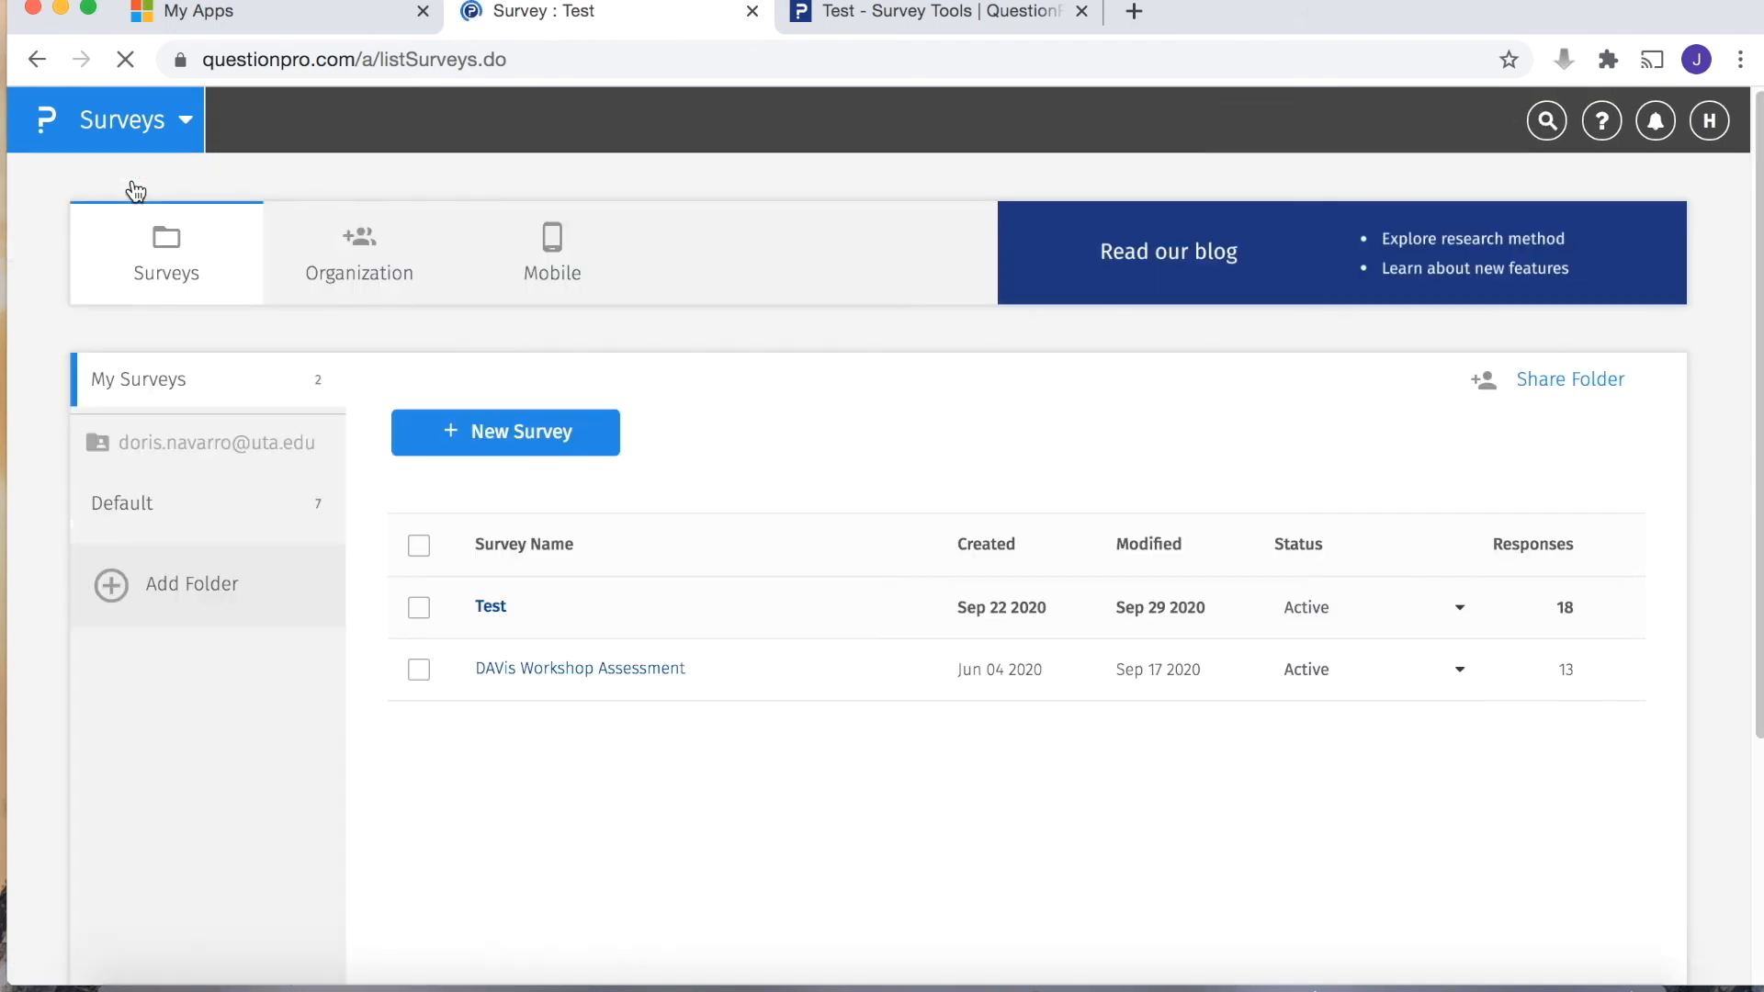
left_click(1463, 624)
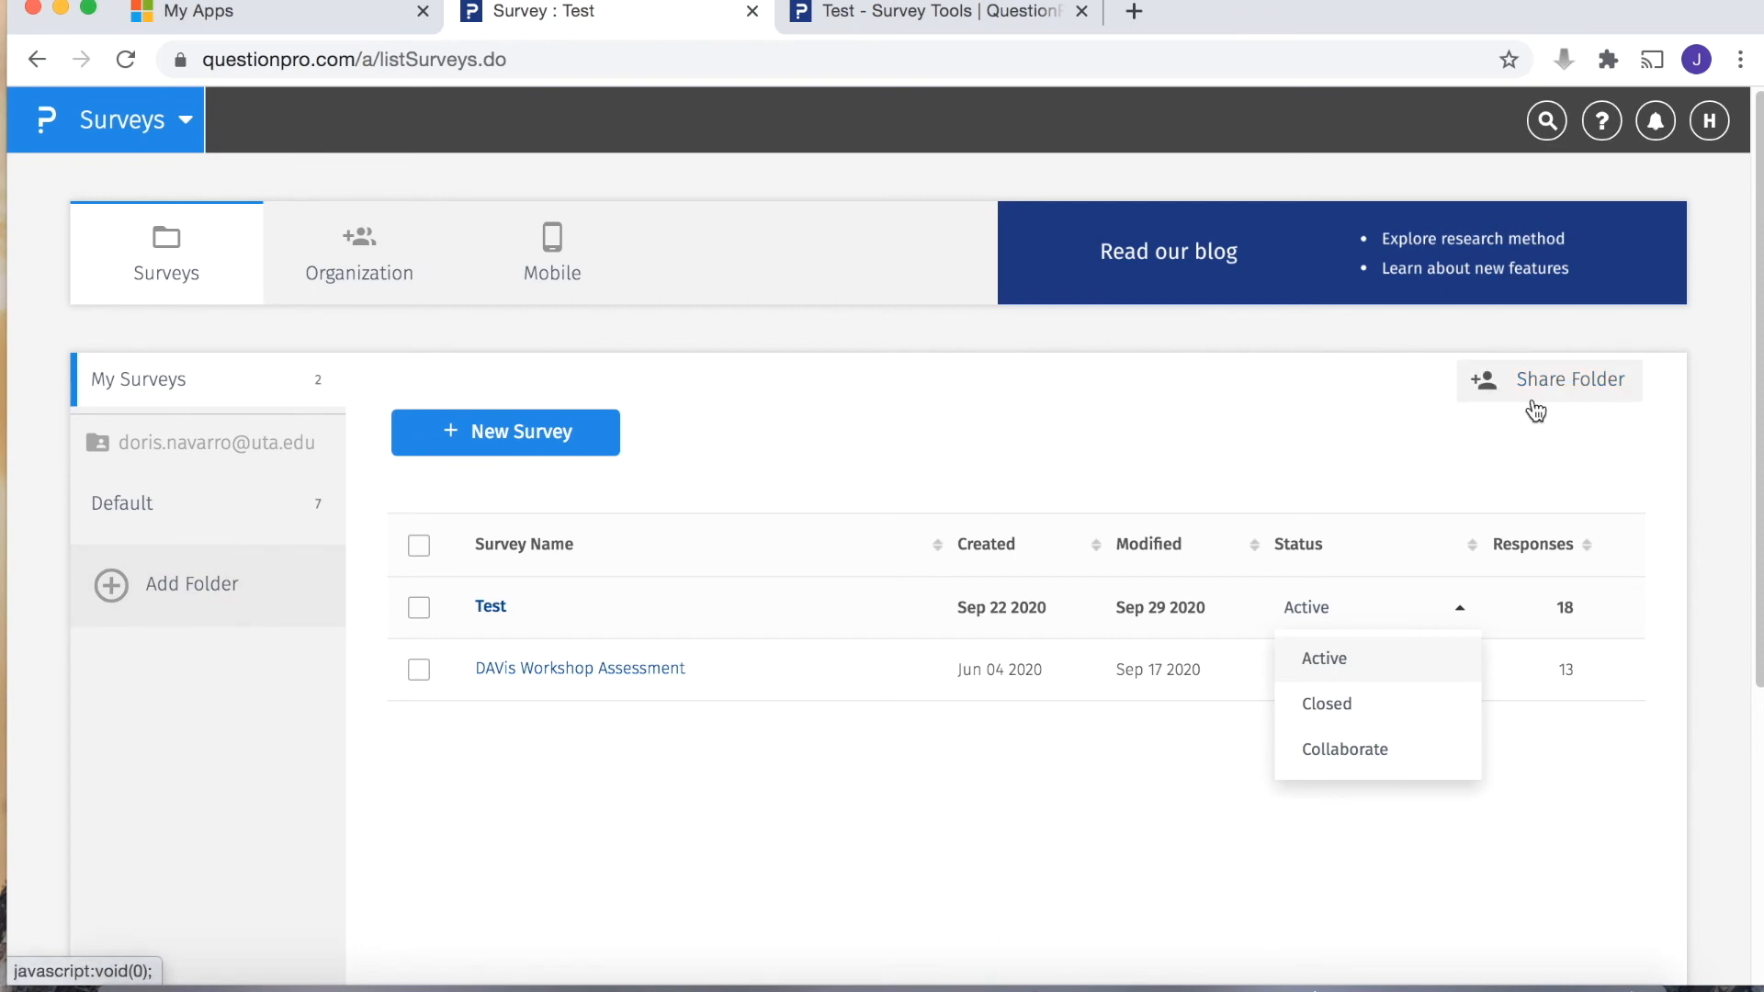
Step: Open the Test survey's settings and examine the Survey Status choices, keeping Active
left_click(491, 608)
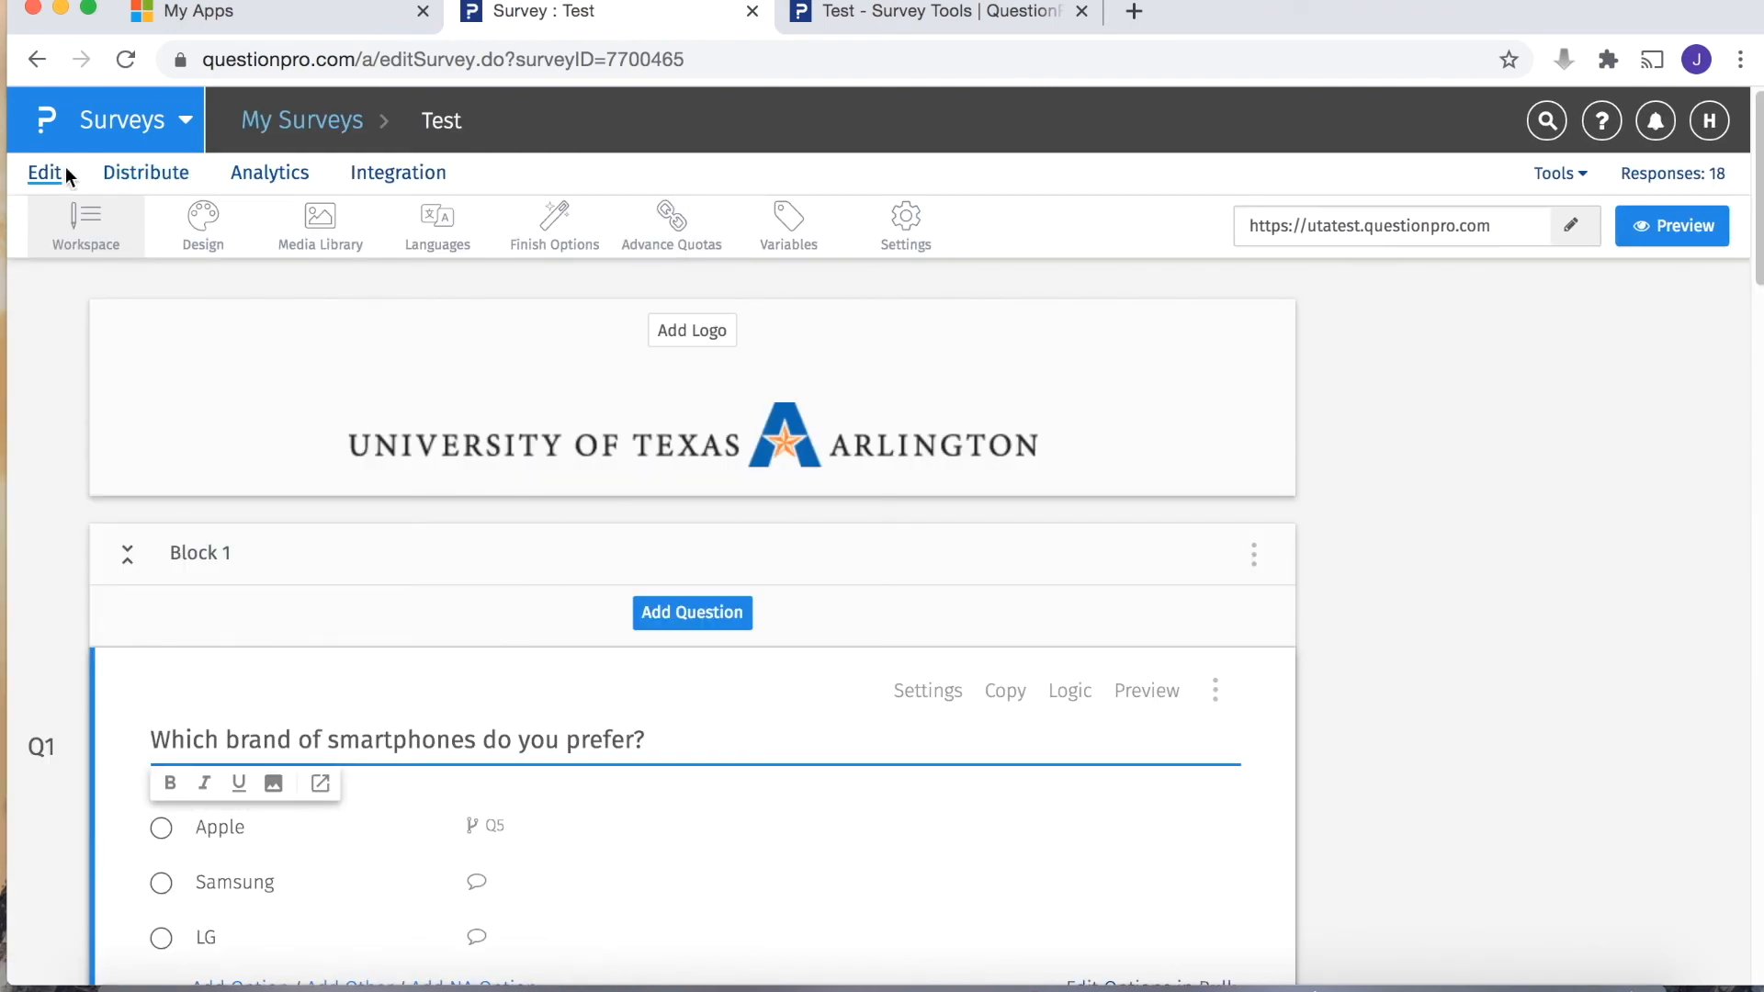
left_click(930, 252)
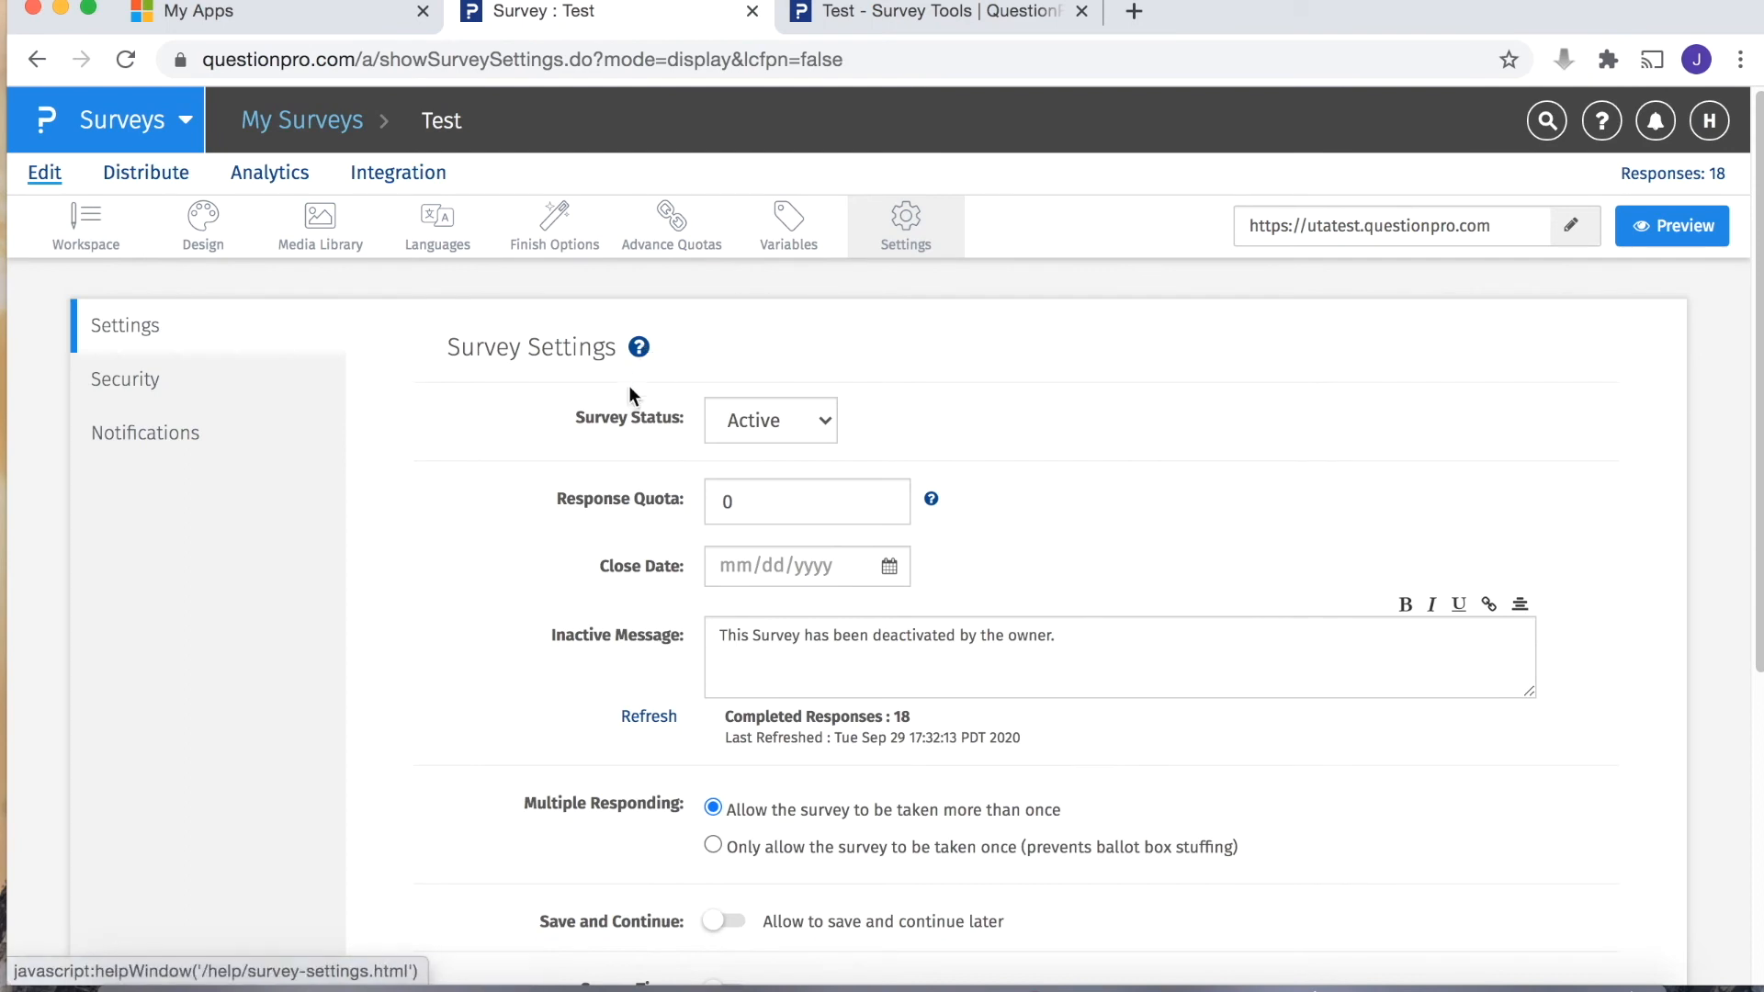
left_click(792, 428)
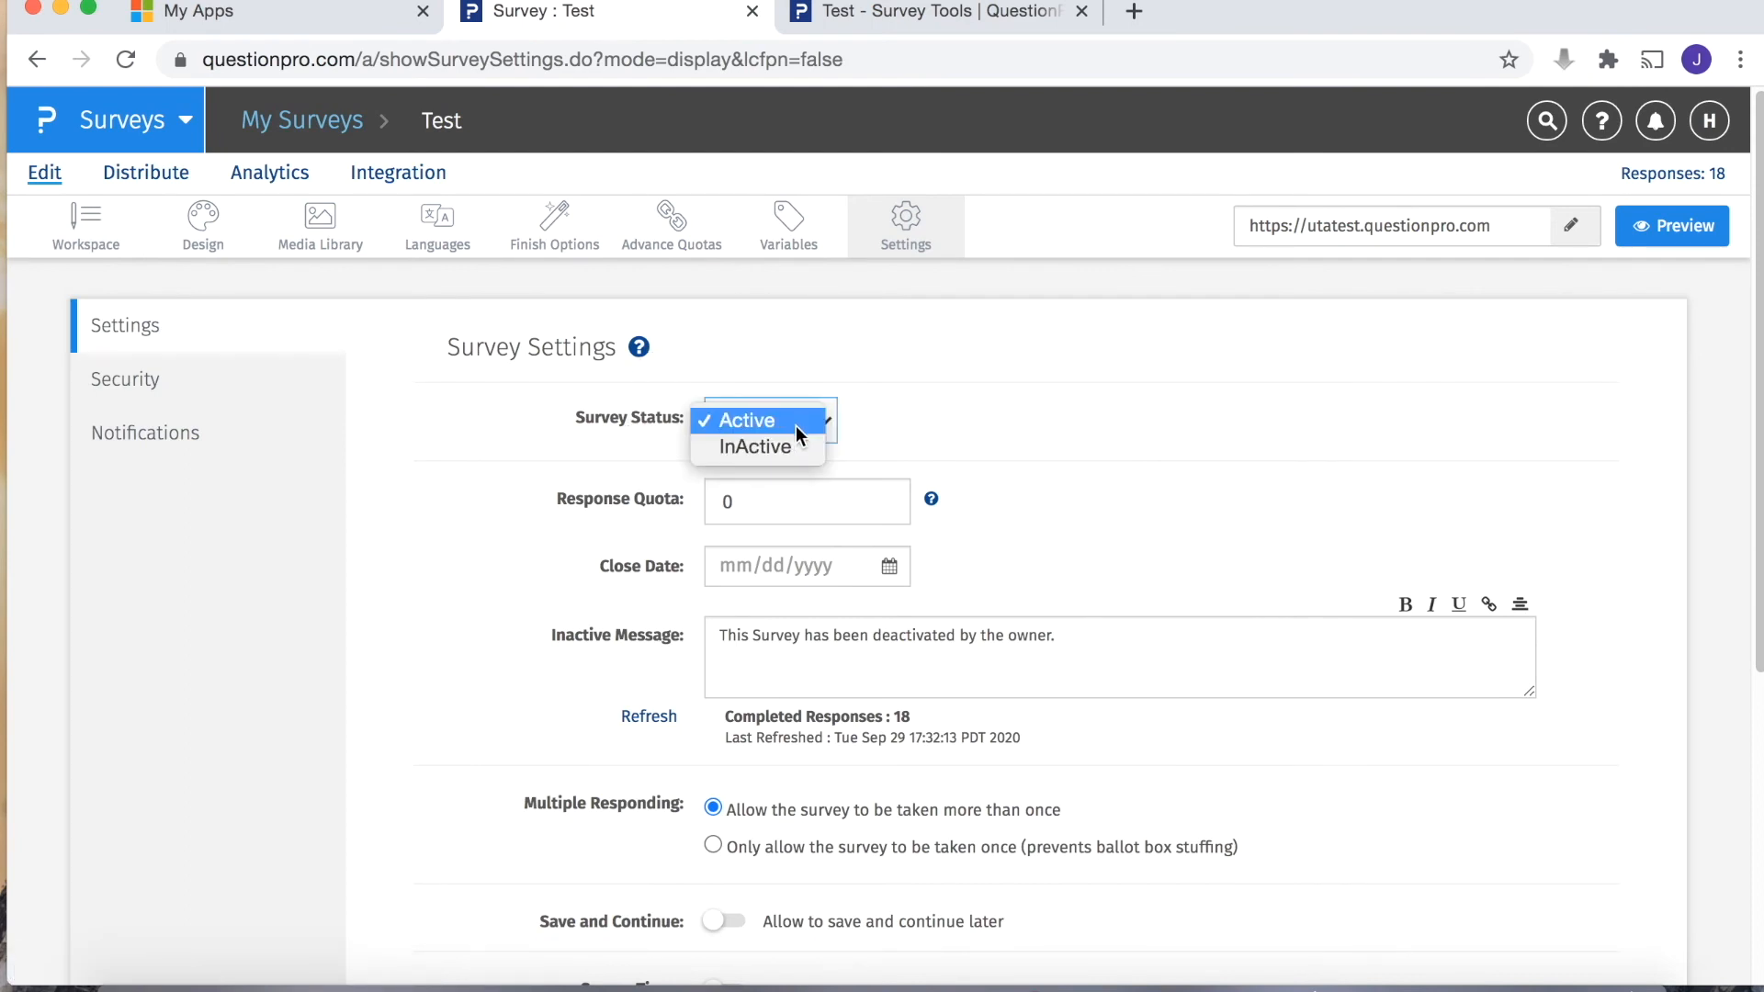
left_click(891, 398)
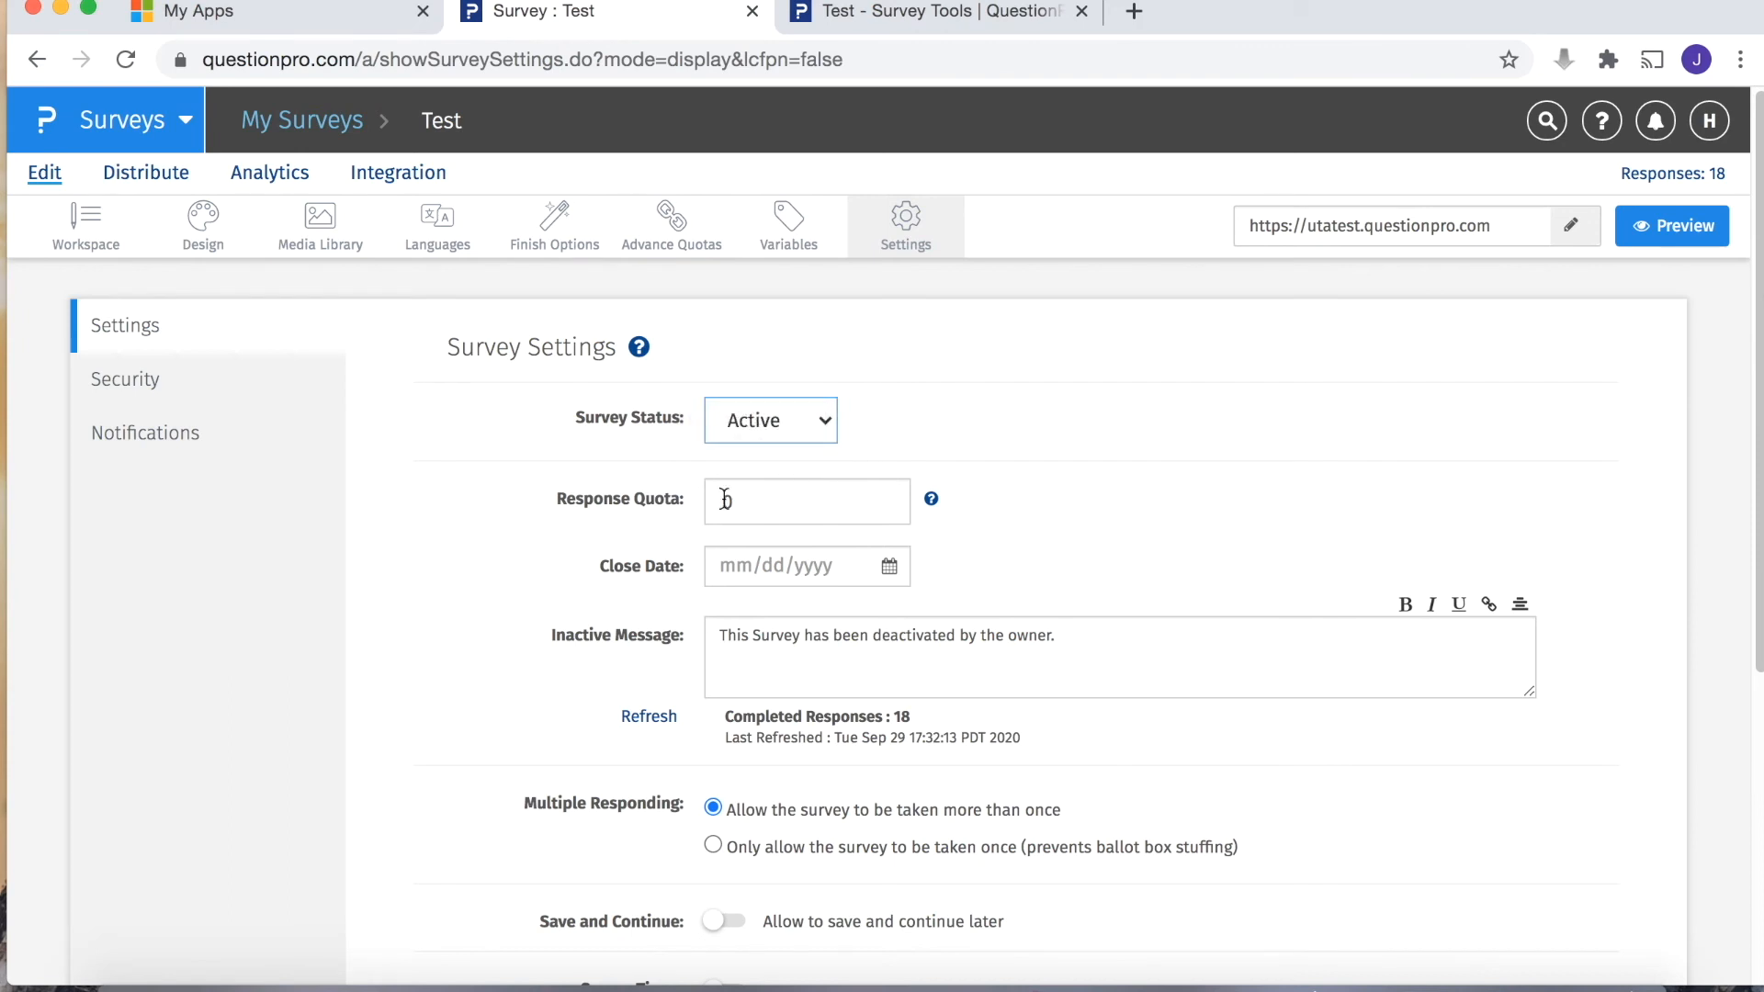
Step: Consult the Response Quota help and view the Close Date calendar without choosing a date
left_click(932, 502)
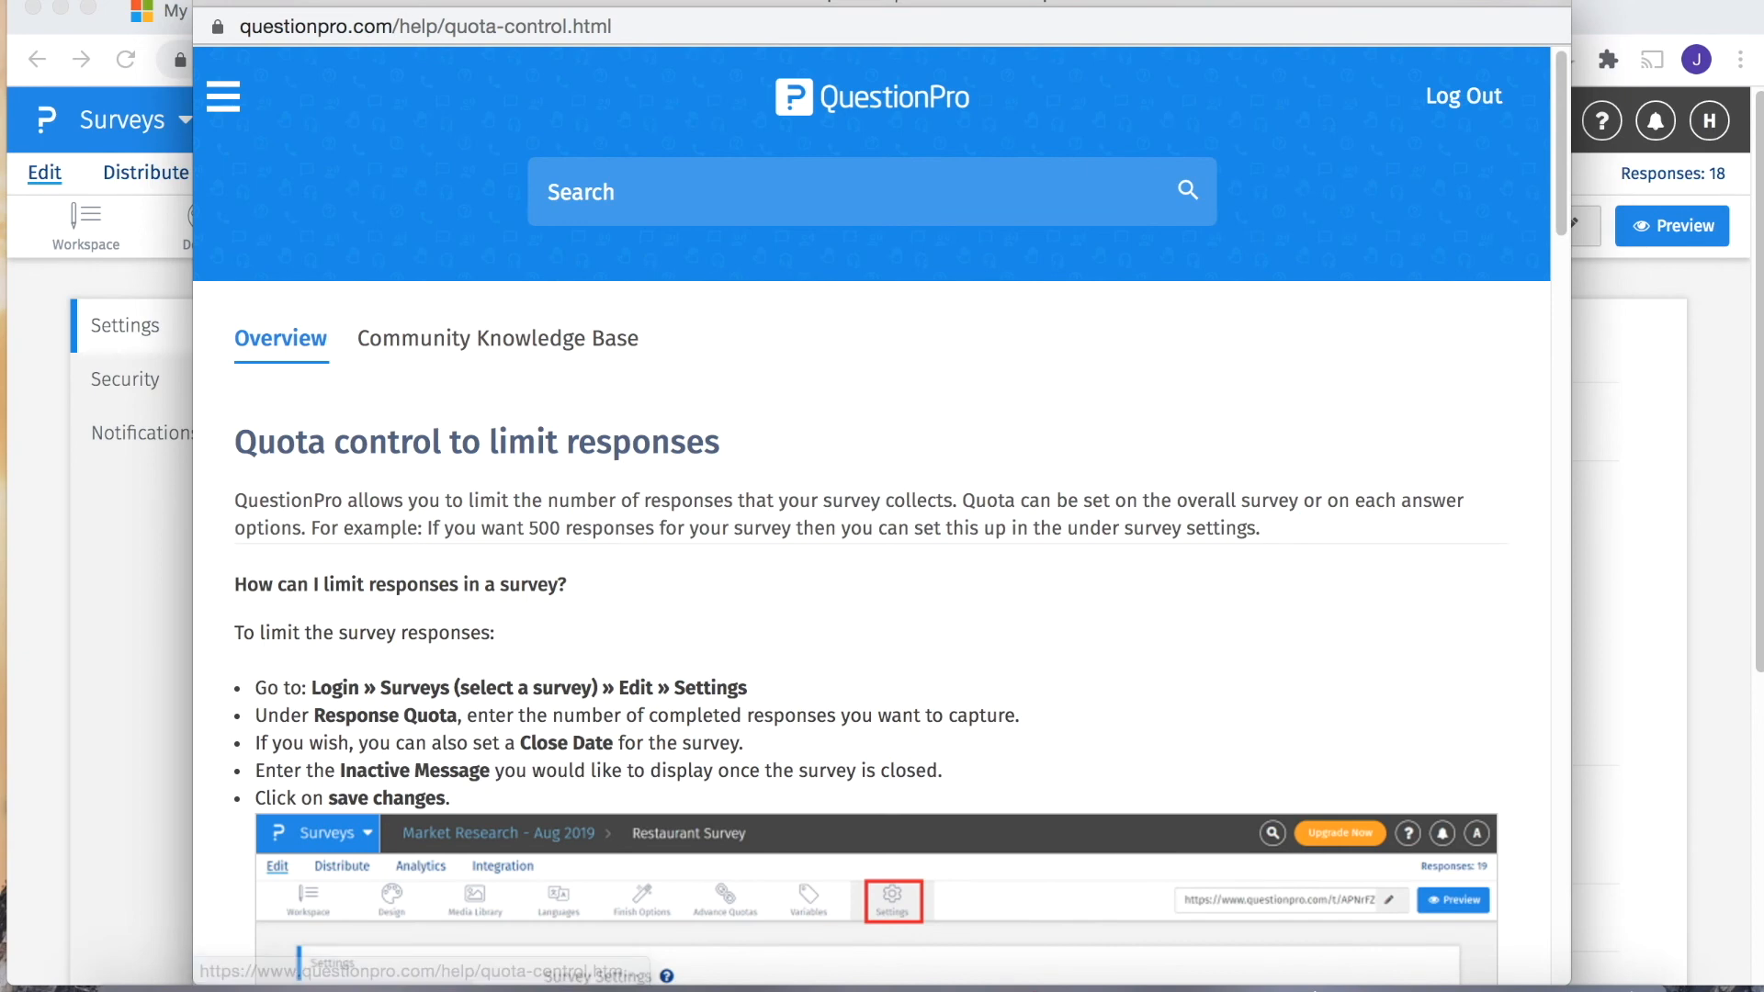
left_click(215, 4)
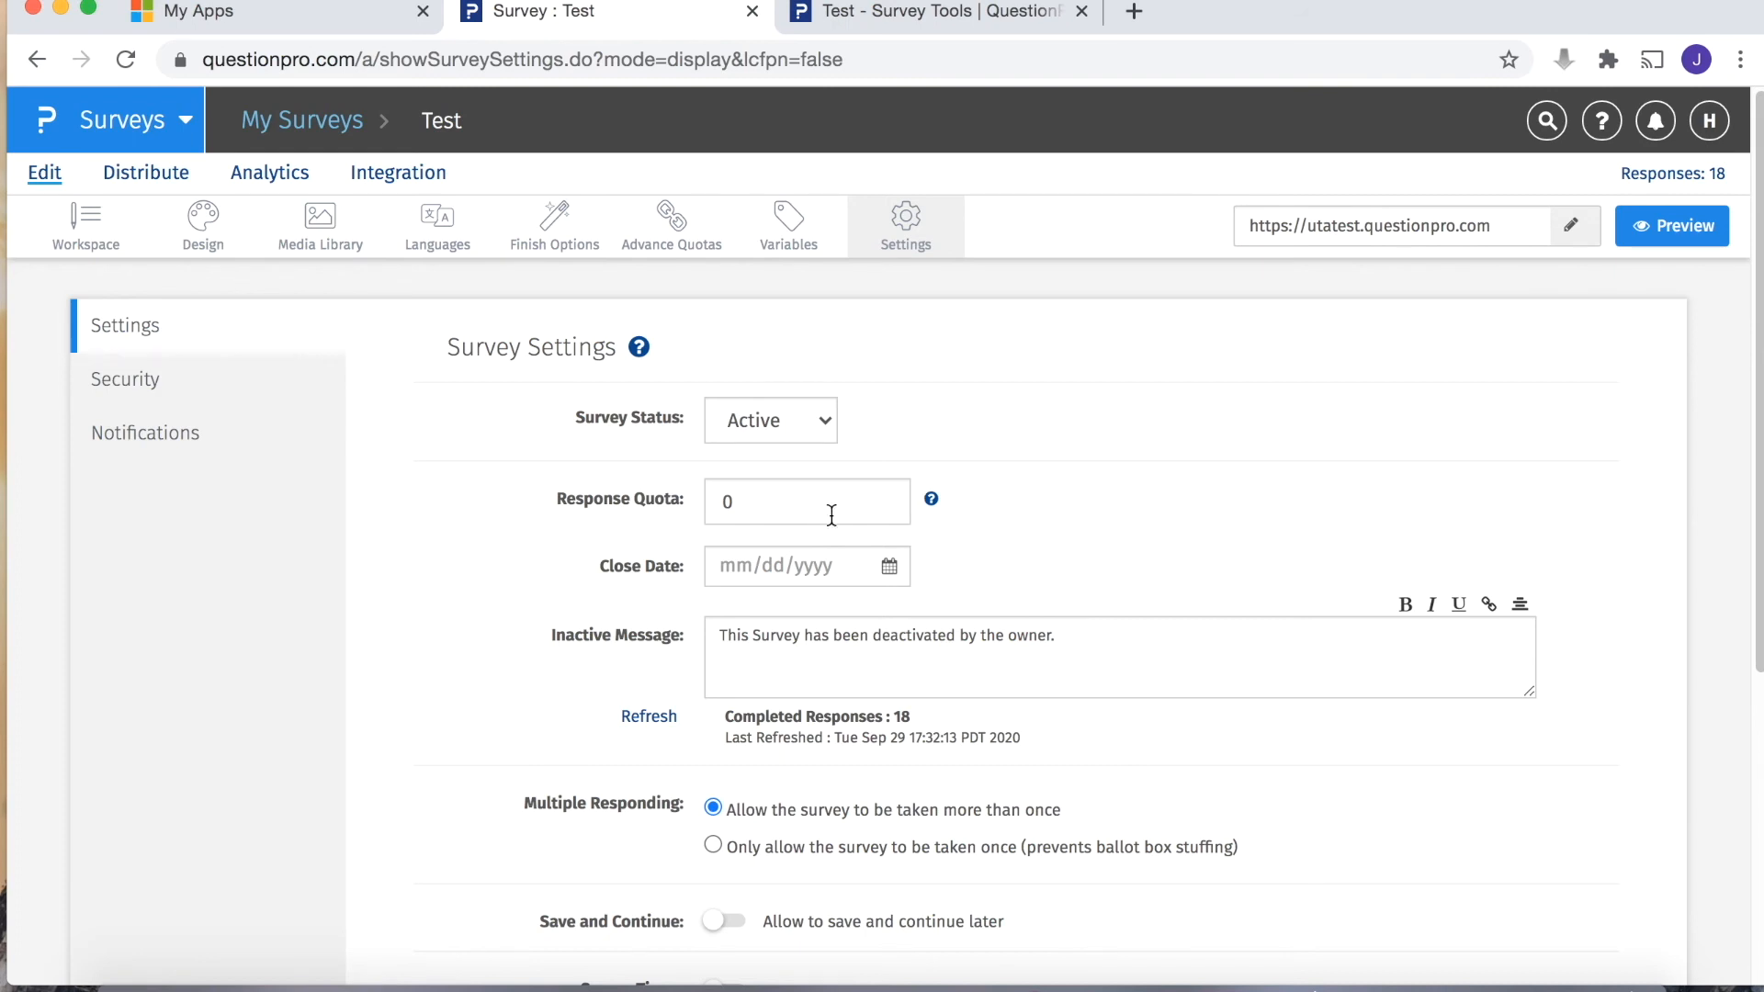
left_click(890, 568)
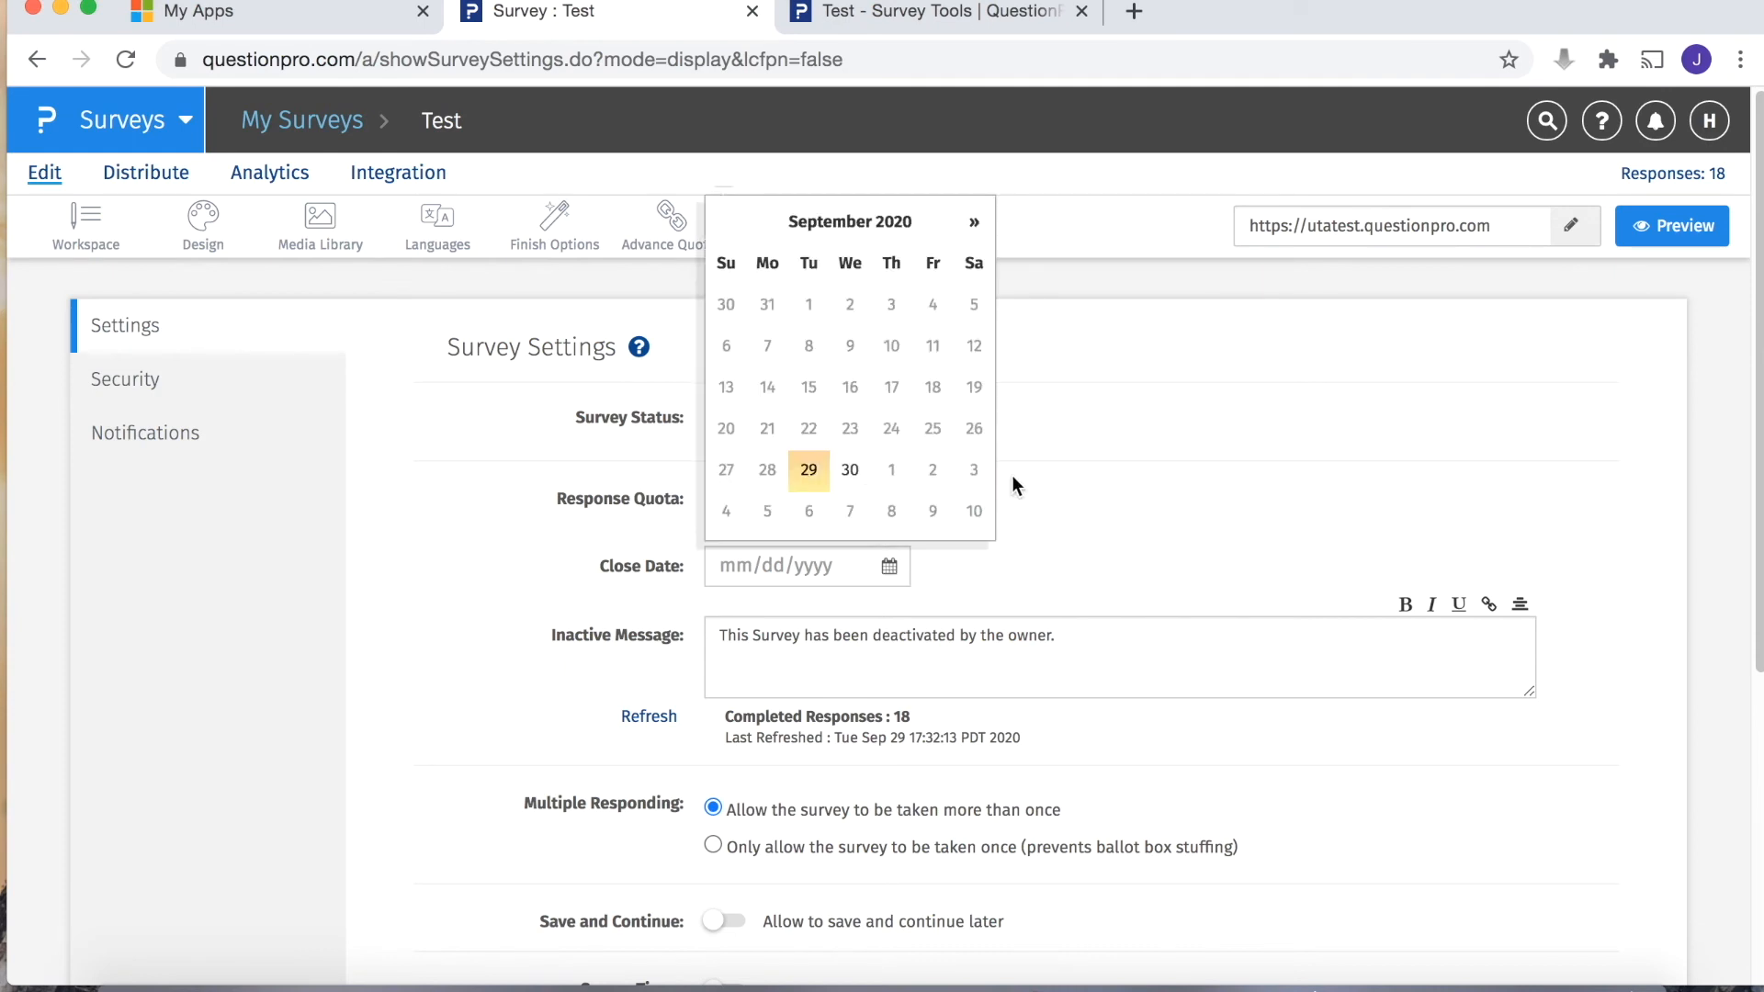
left_click(1058, 498)
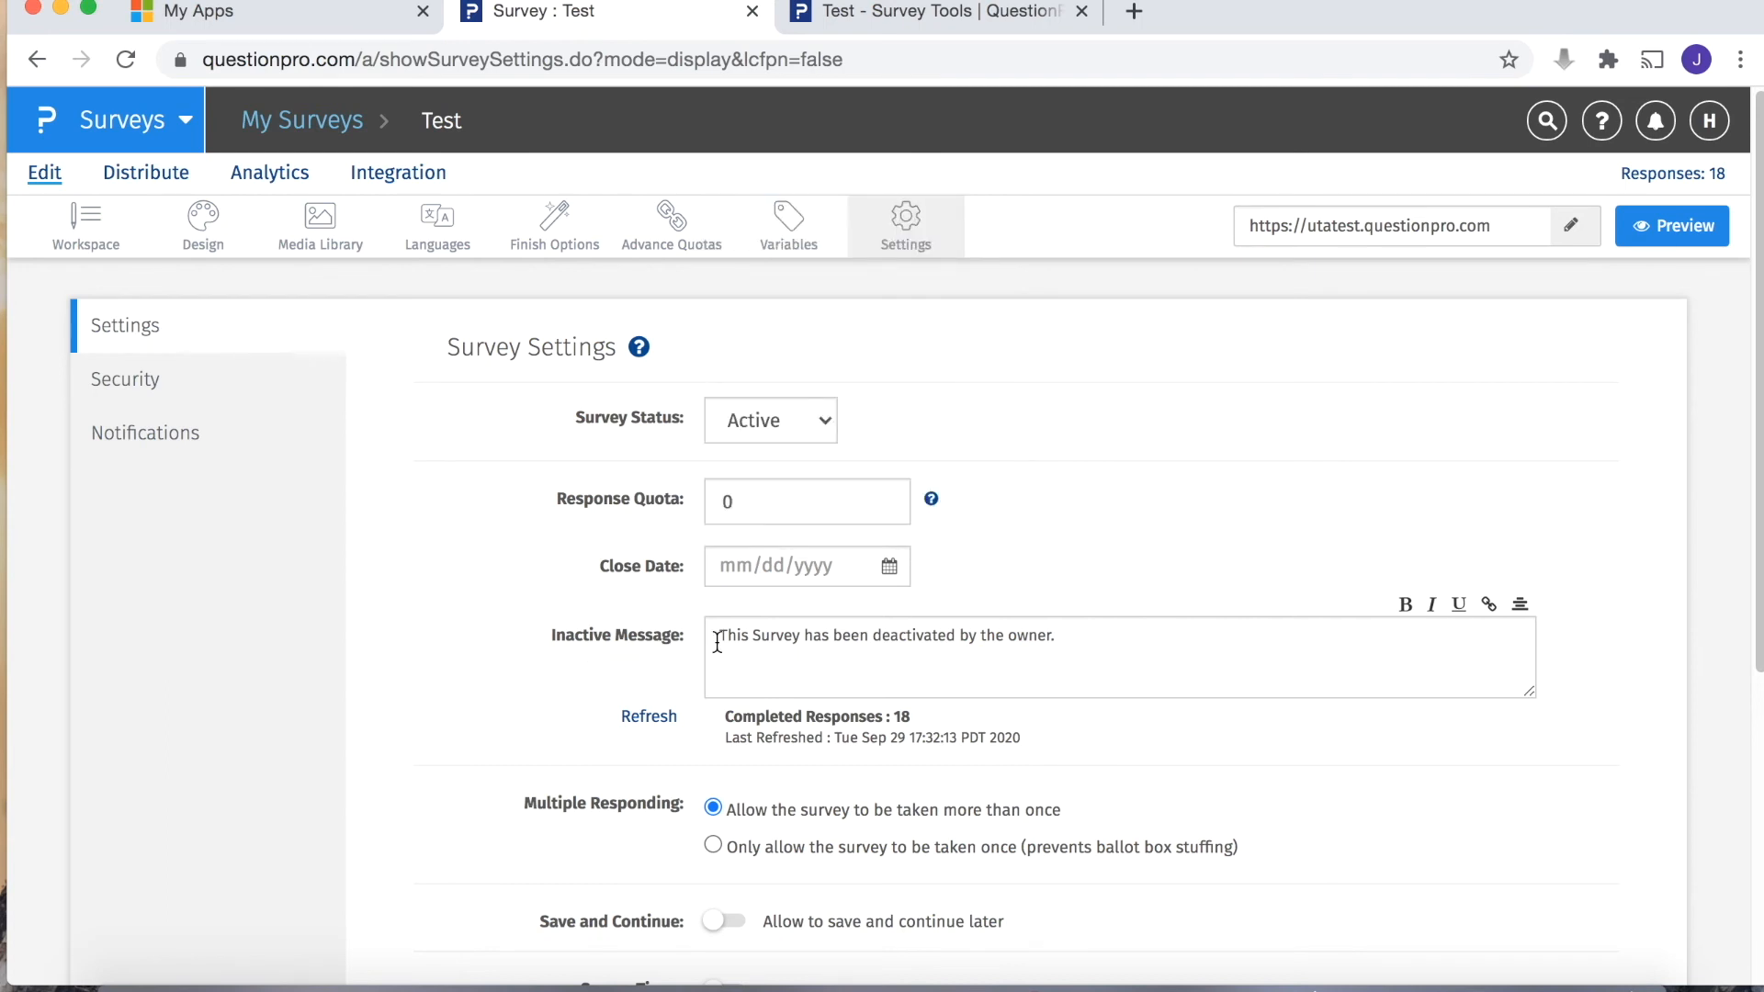
Step: Try the Multiple Responding option that only allows the survey to be taken once
scroll(1757, 230, "down", 1)
left_click_drag(1757, 230, 1739, 493)
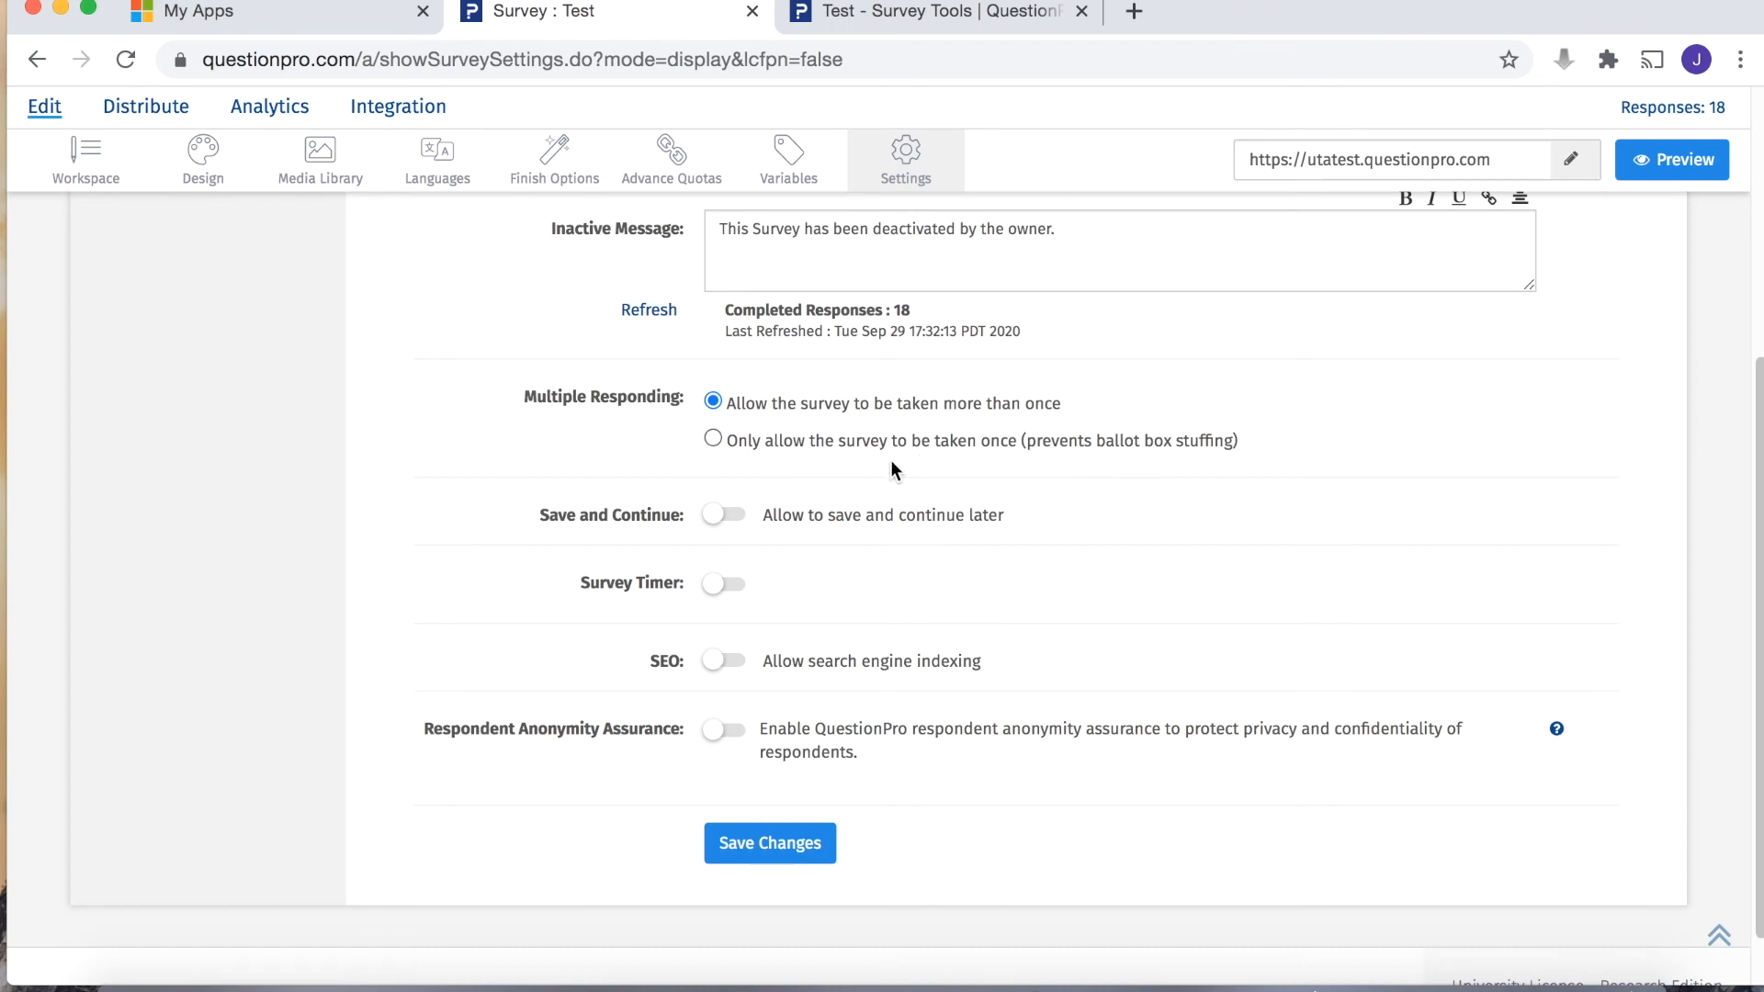
left_click(715, 439)
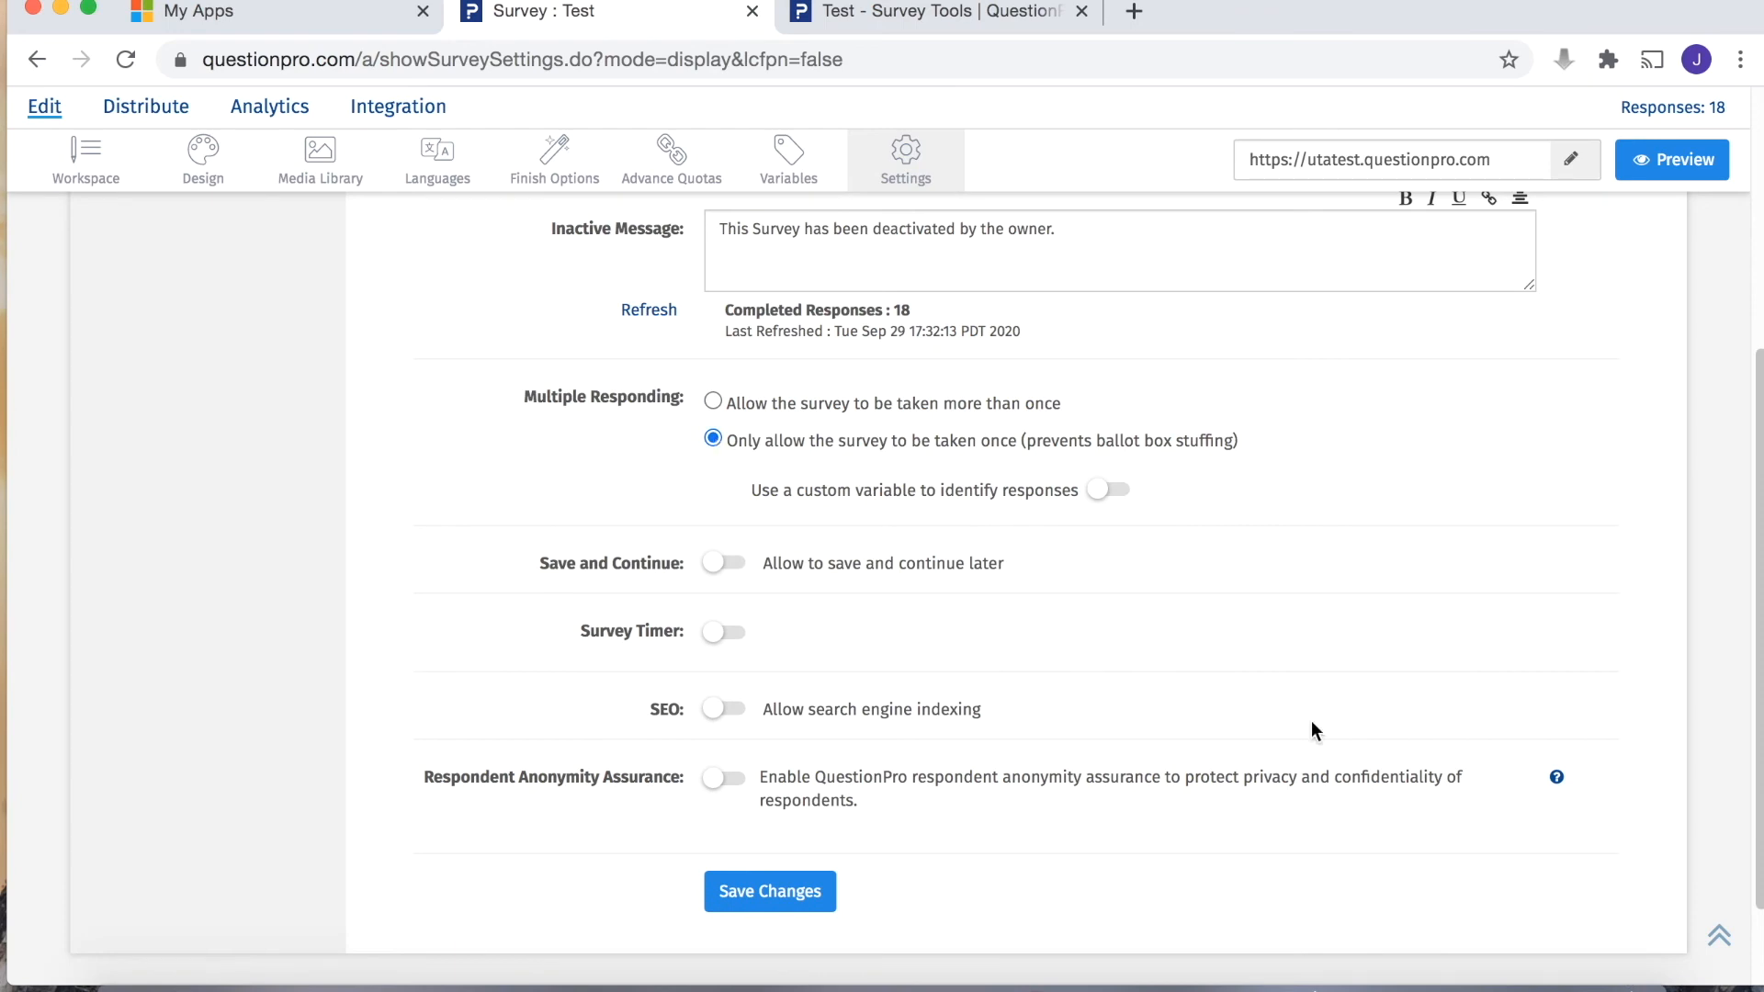
left_click(1719, 935)
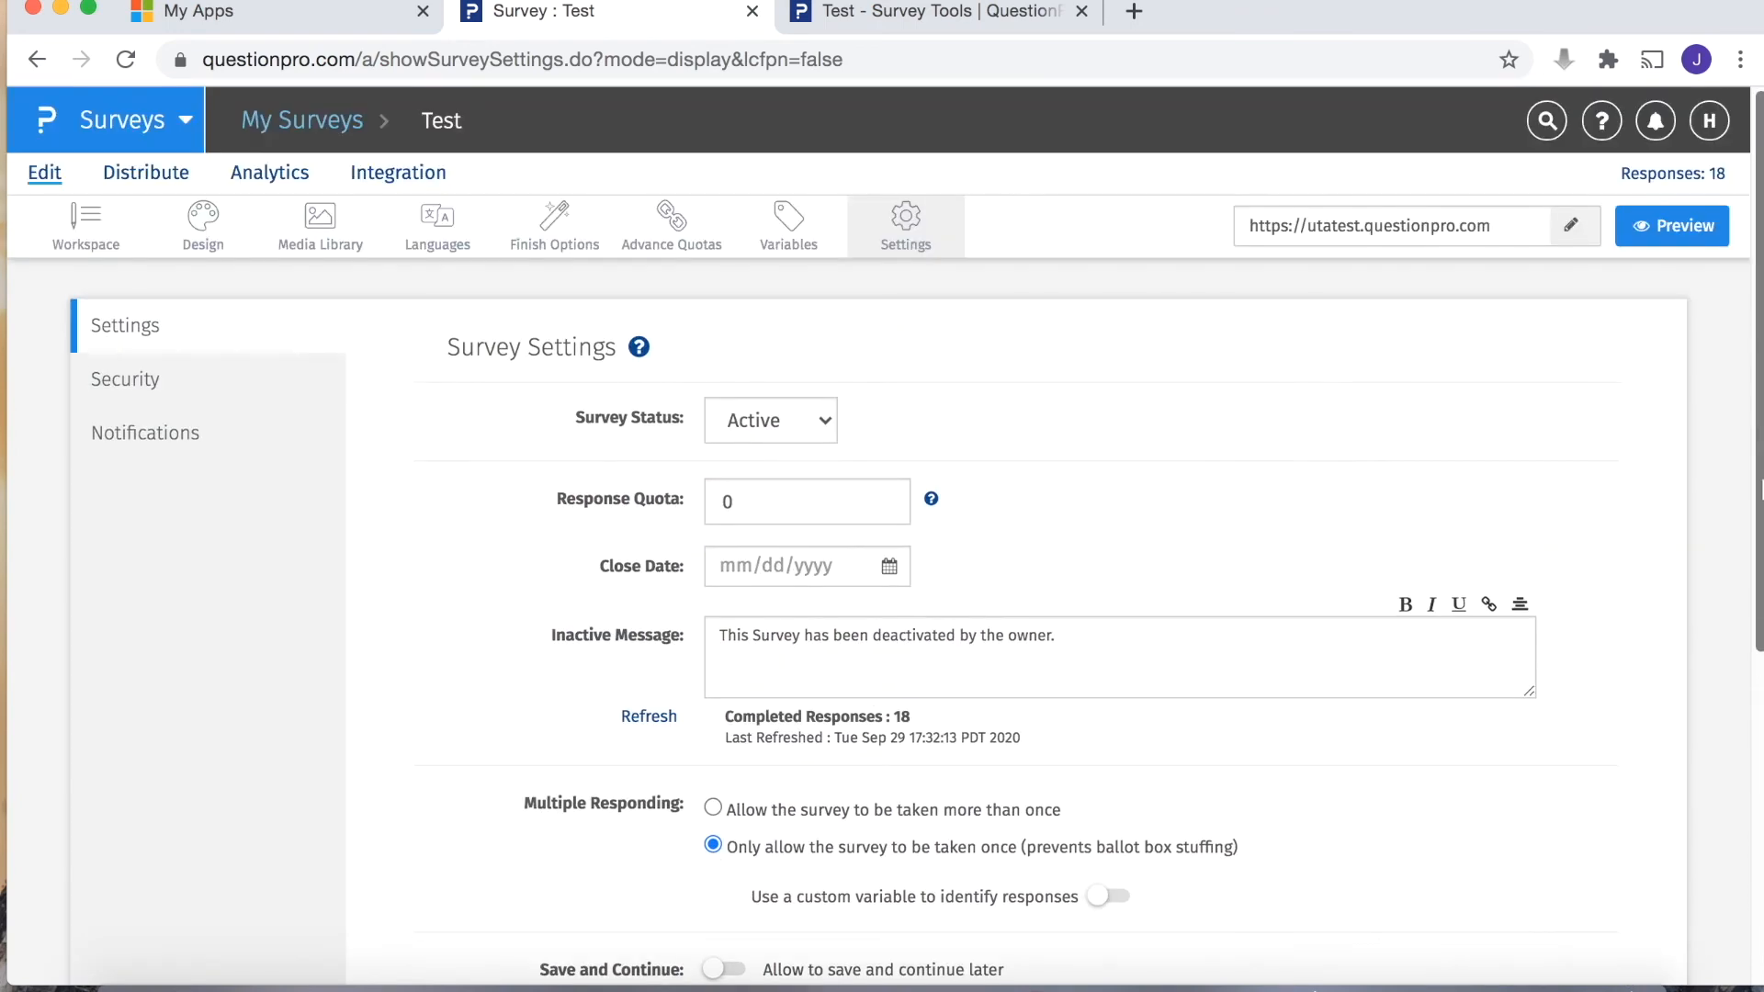
Step: Examine the survey's authentication options in the security settings and its notification and action alert settings
left_click(140, 395)
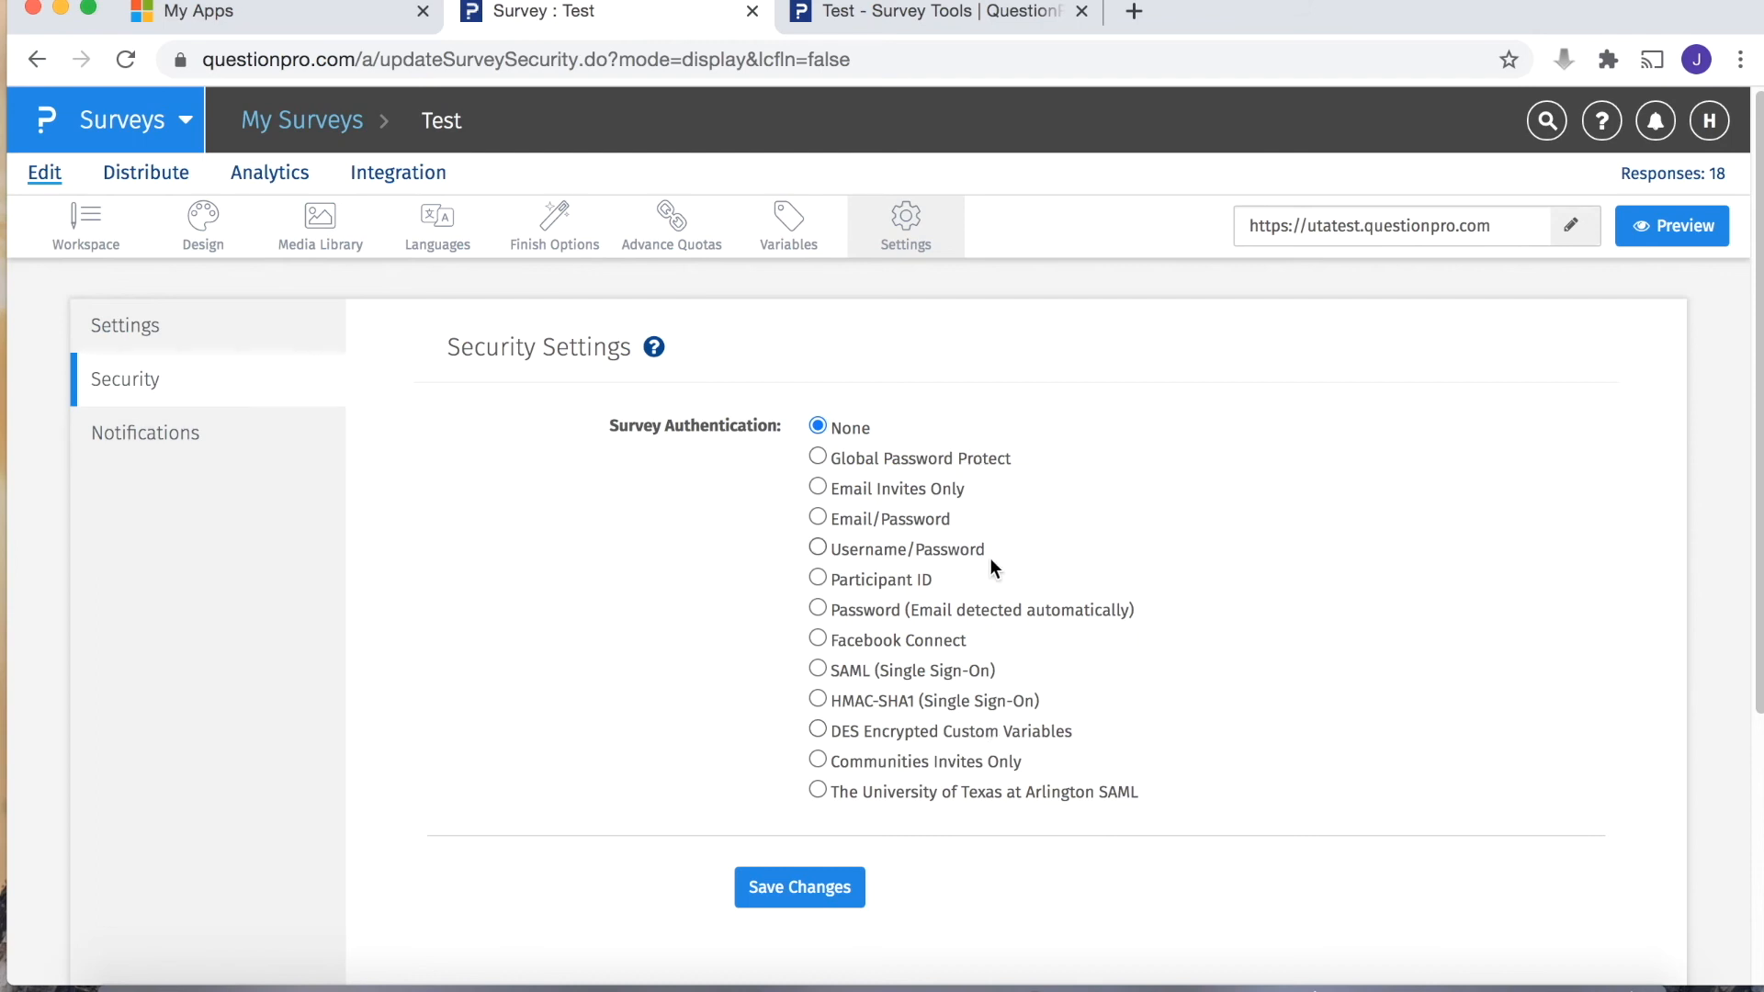
left_click(179, 438)
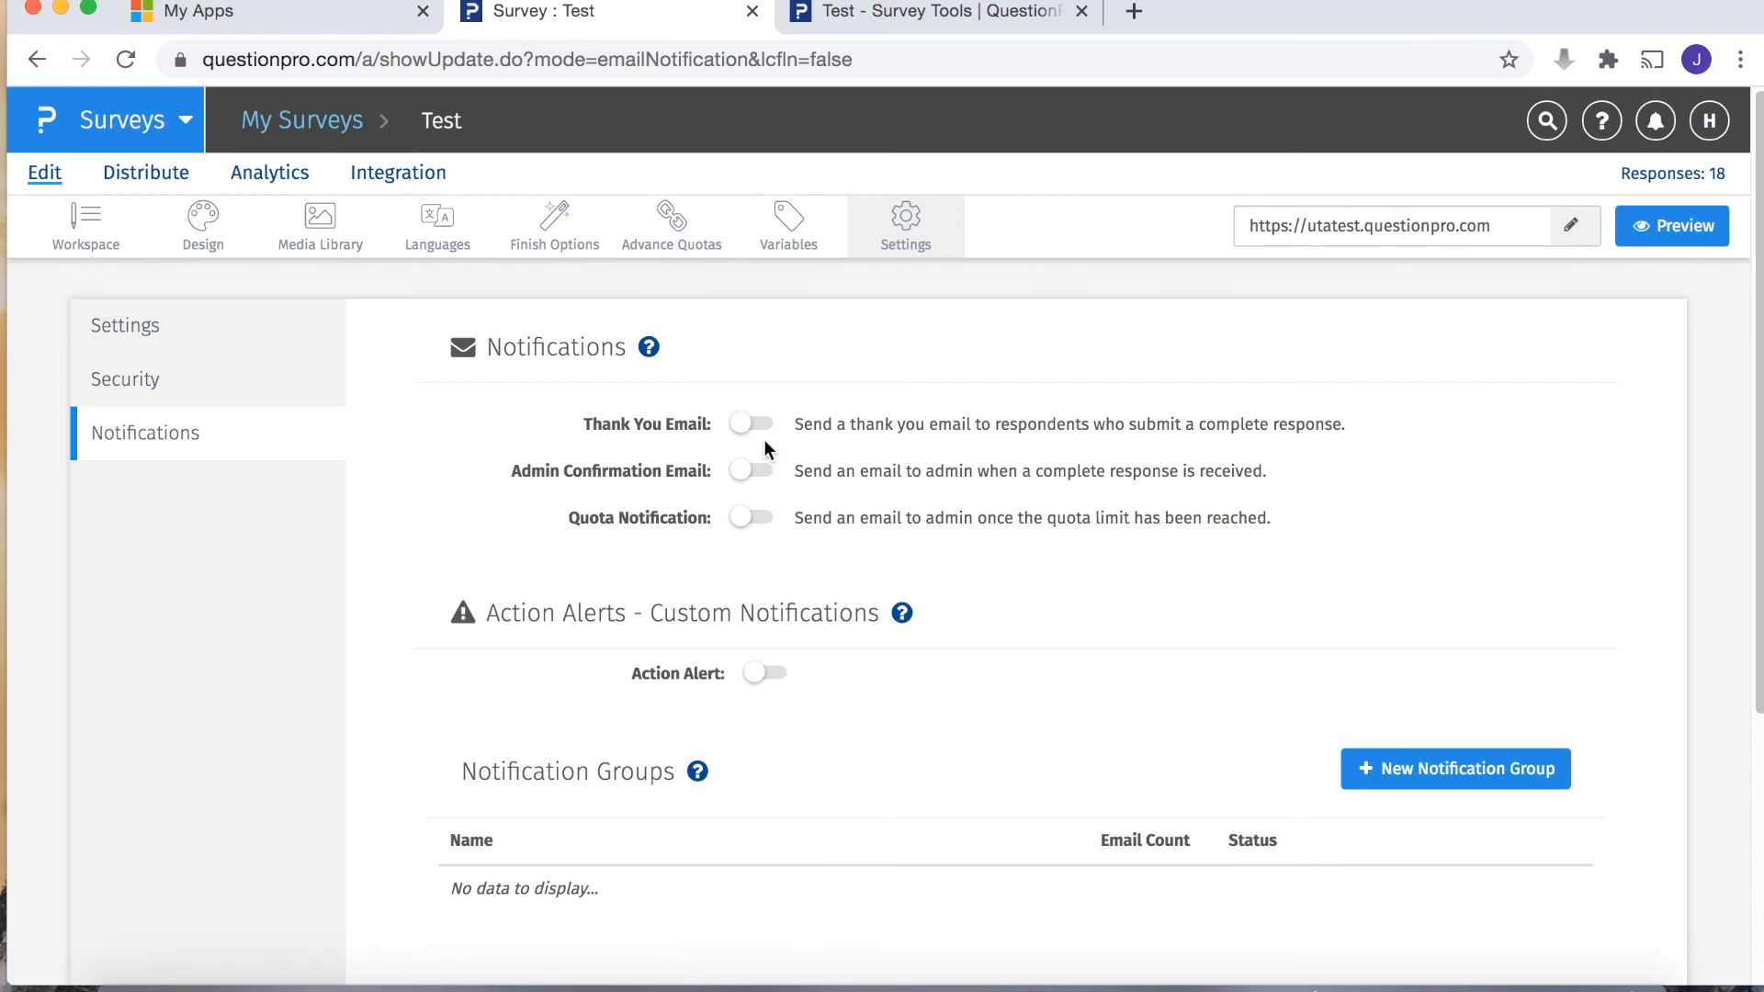
scroll(1756, 317, "down", 5)
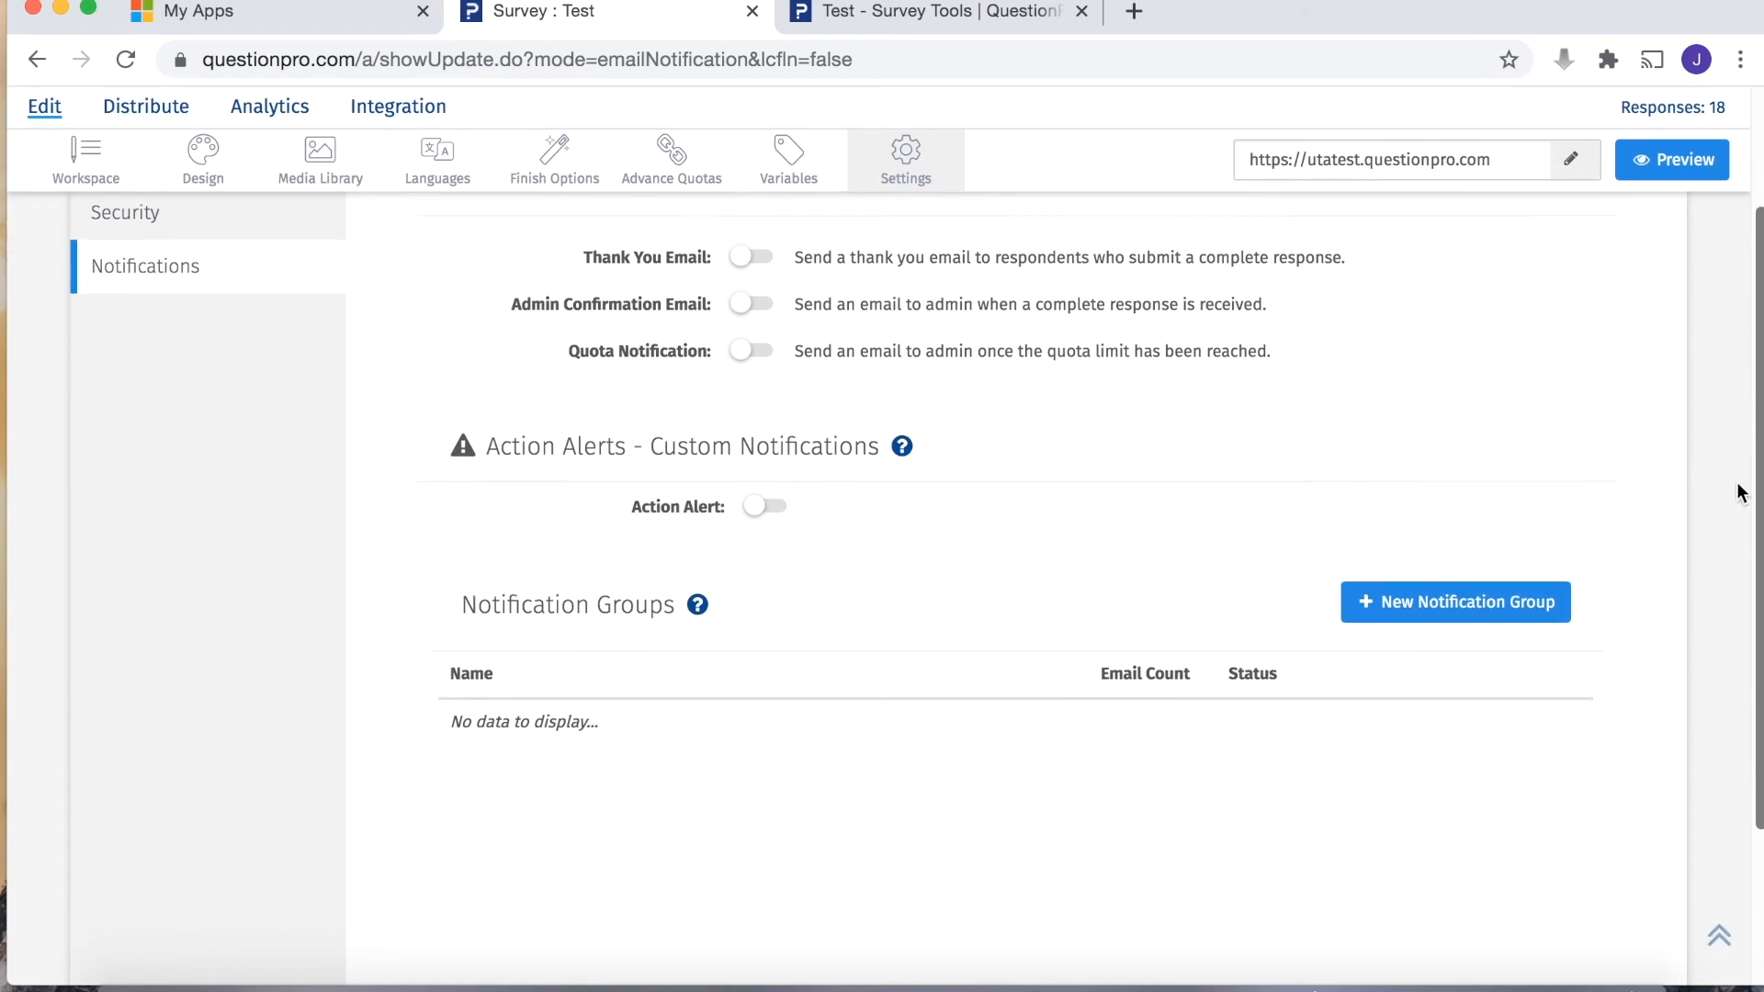
scroll(1740, 539, "up", 5)
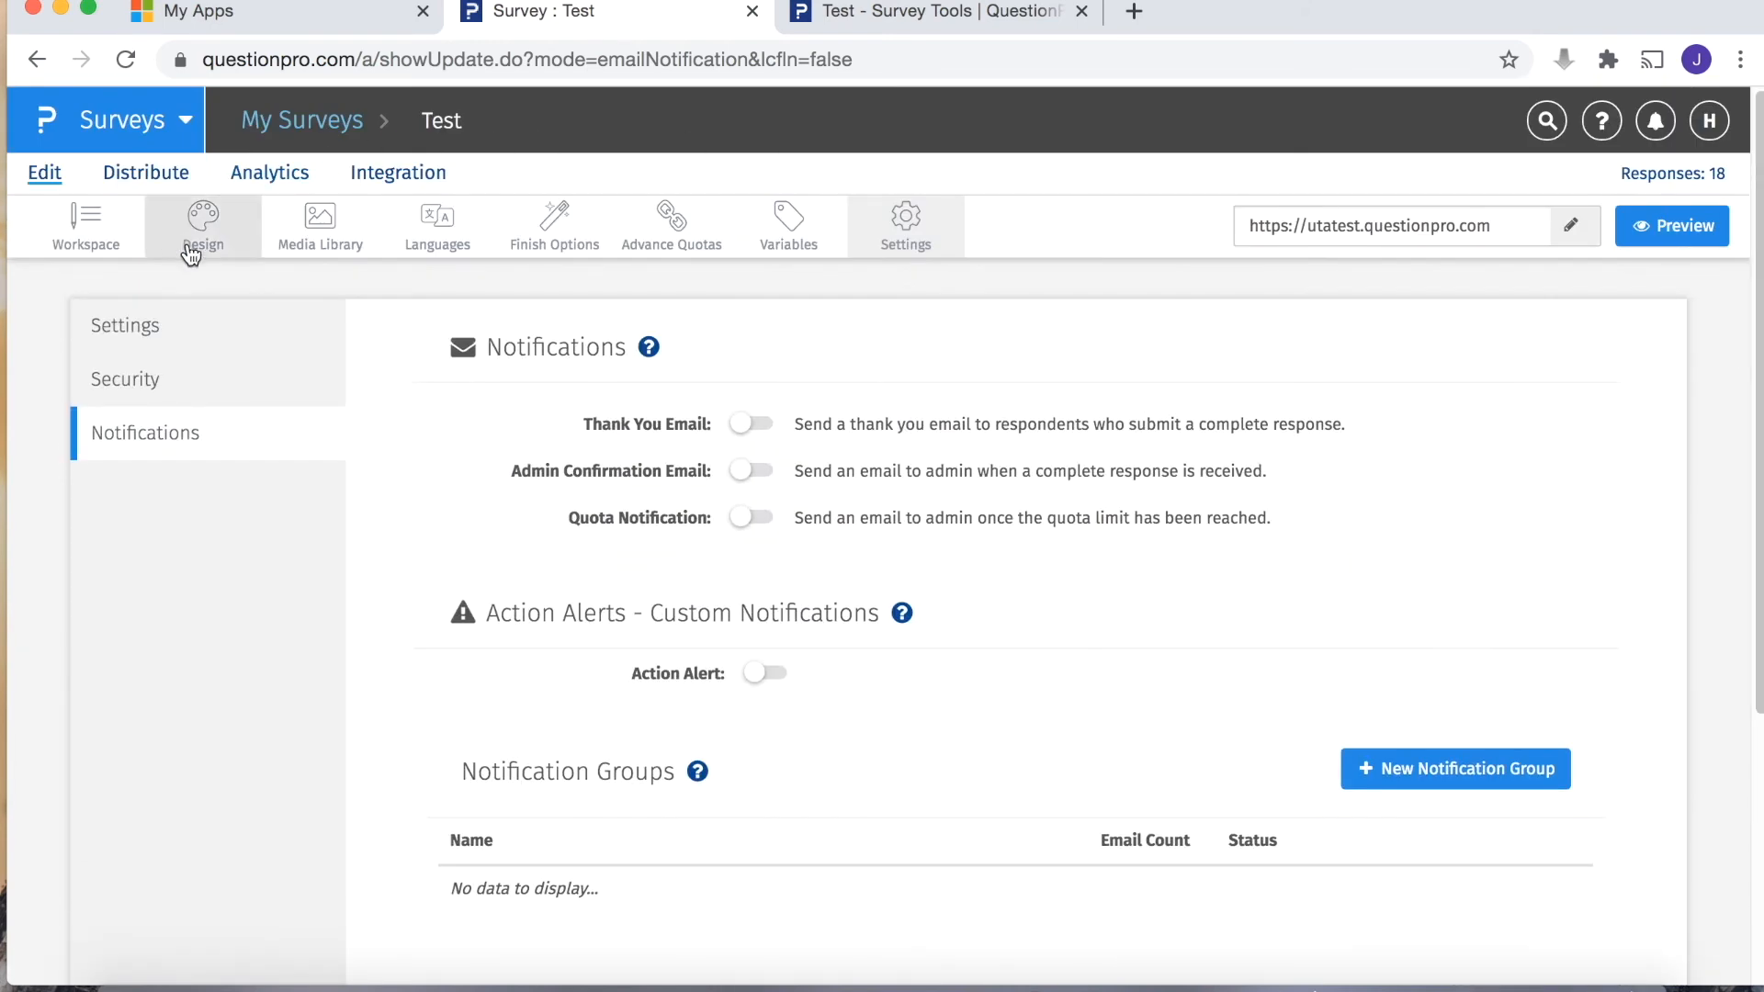
Step: Review the survey's email invitation and analytics dashboard, then return to composing the email invitation
left_click(169, 184)
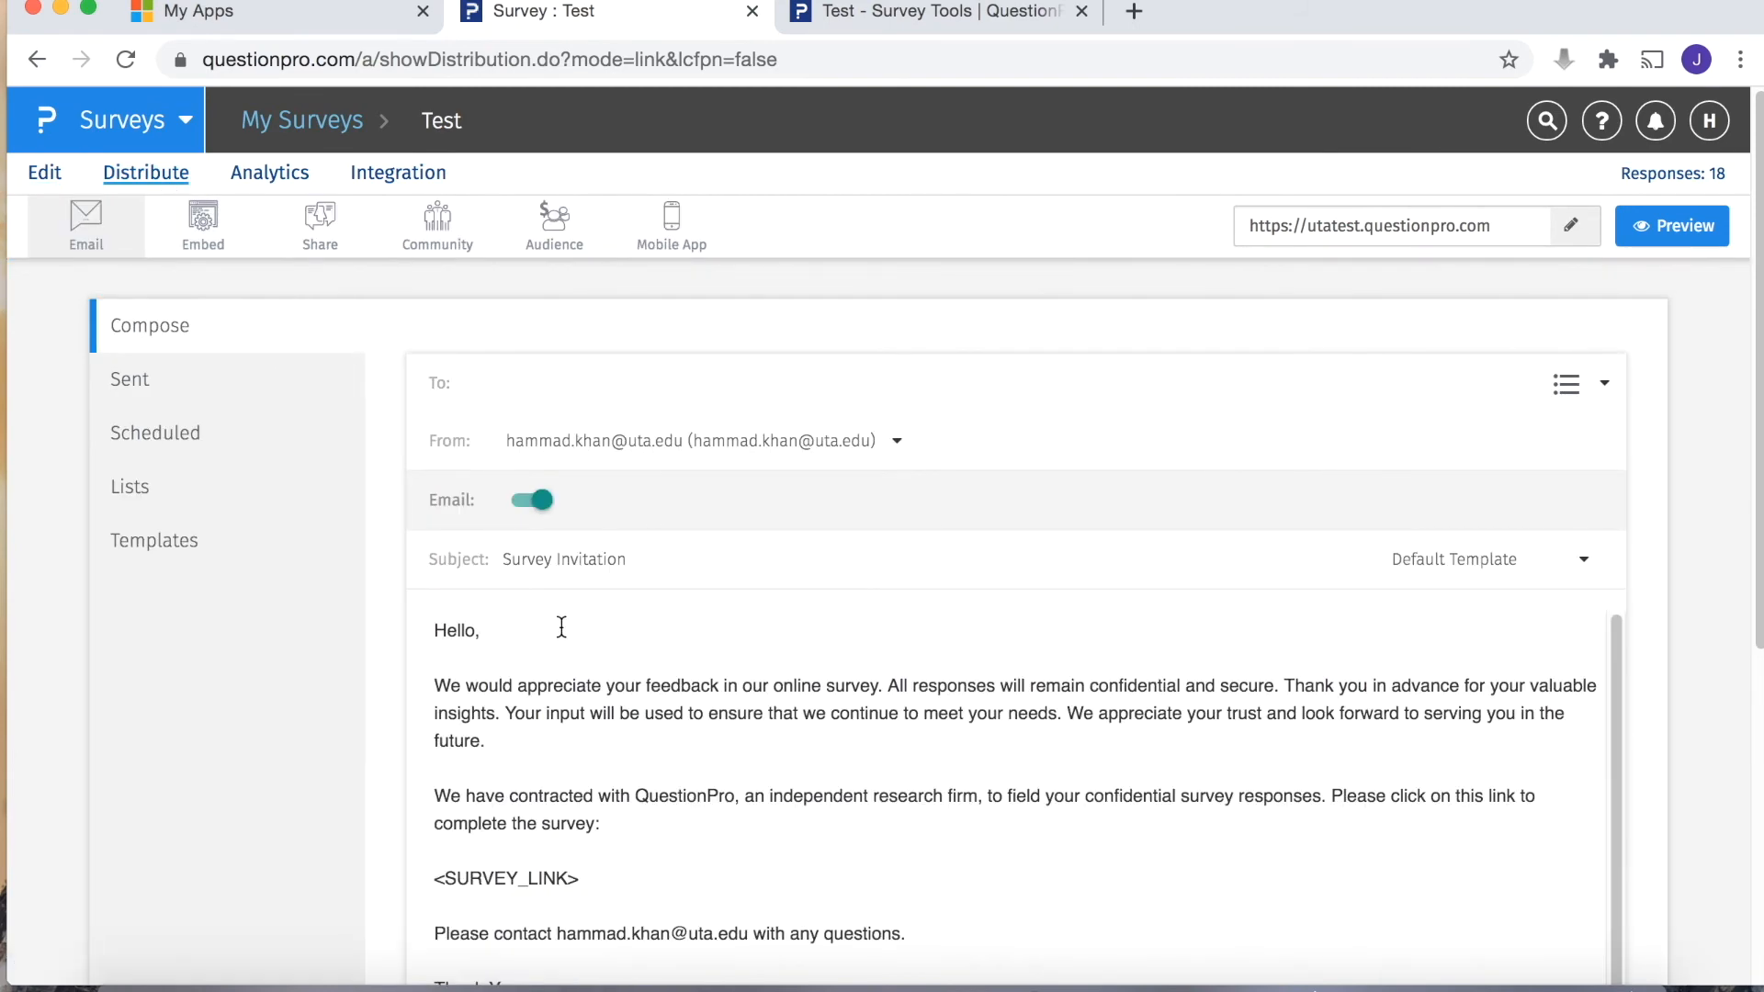
scroll(1754, 537, "down", 5)
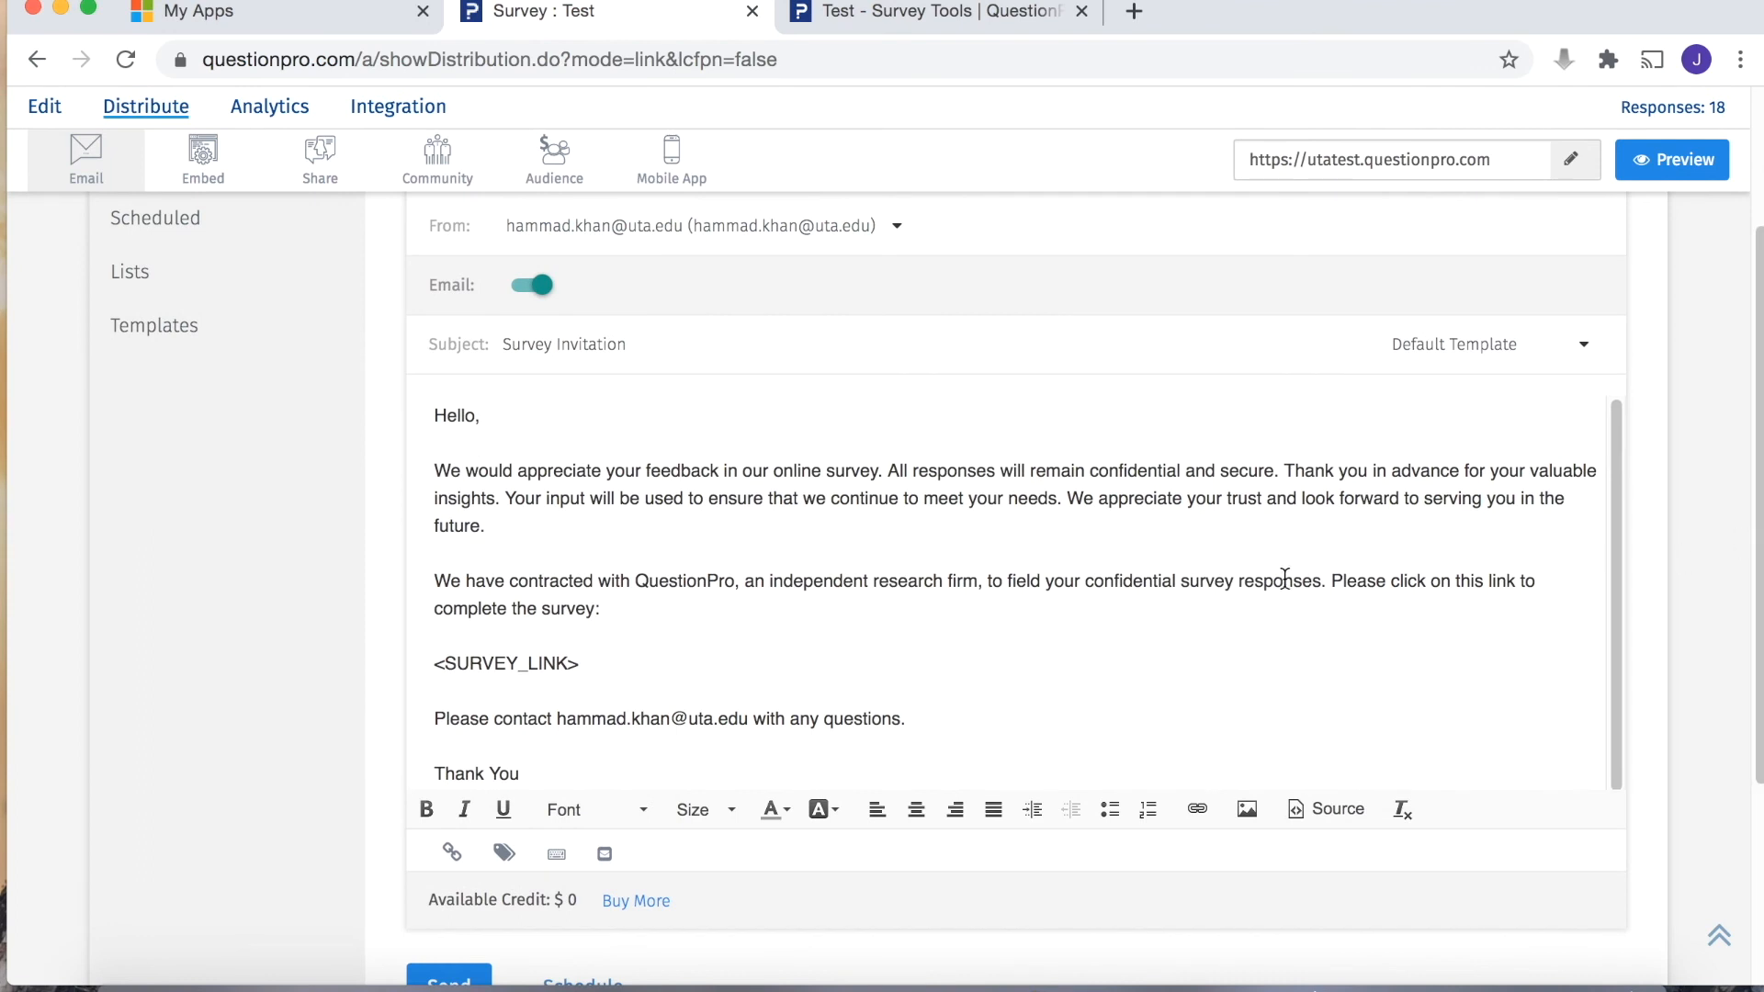
scroll(1760, 549, "up", 5)
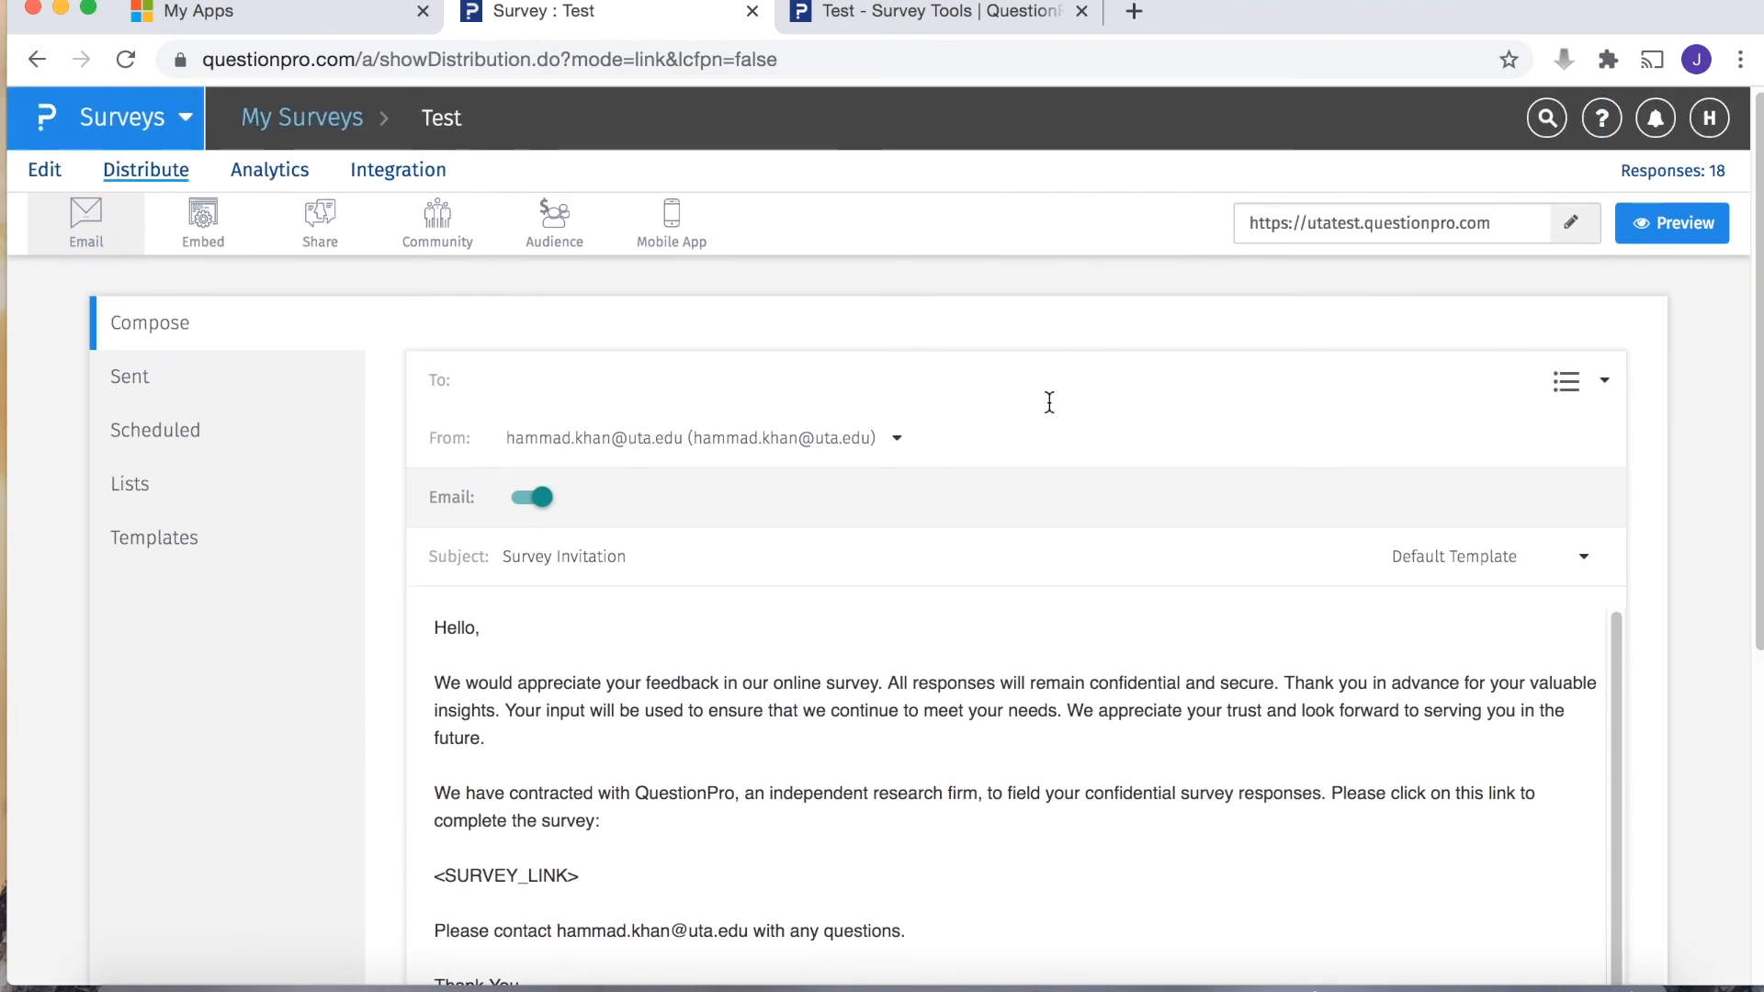
scroll(1036, 497, "down", 5)
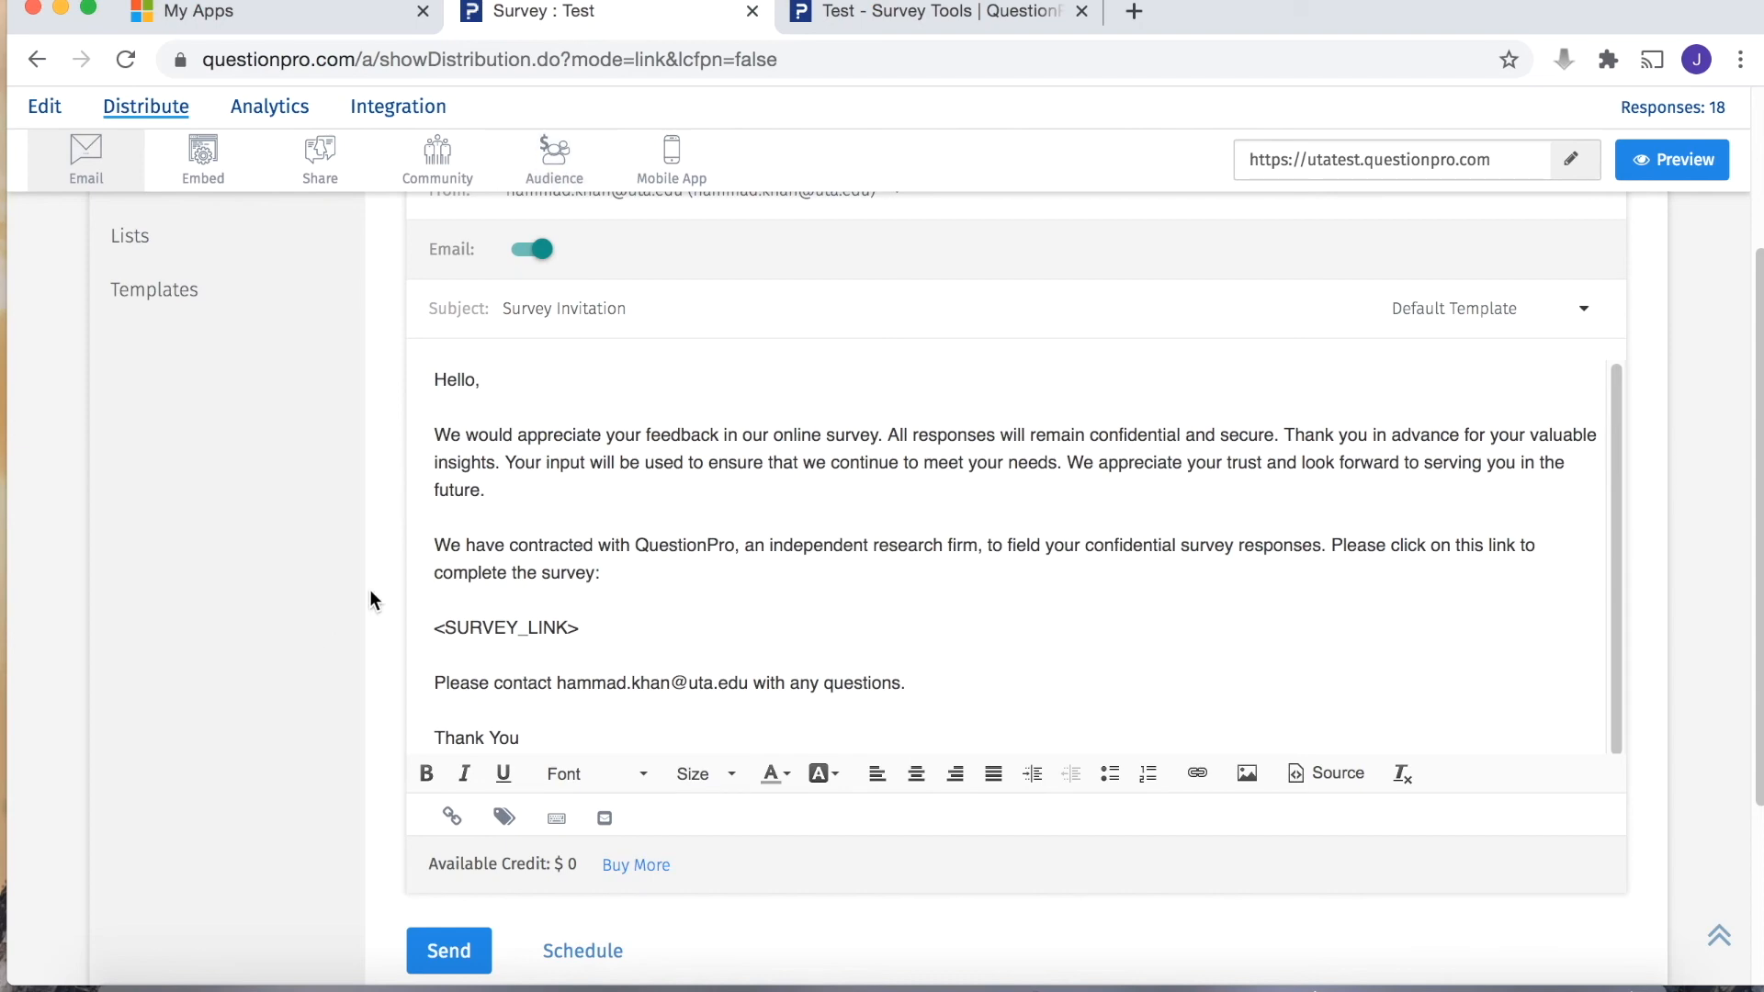
scroll(370, 593, "down", 5)
scroll(922, 660, "up", 10)
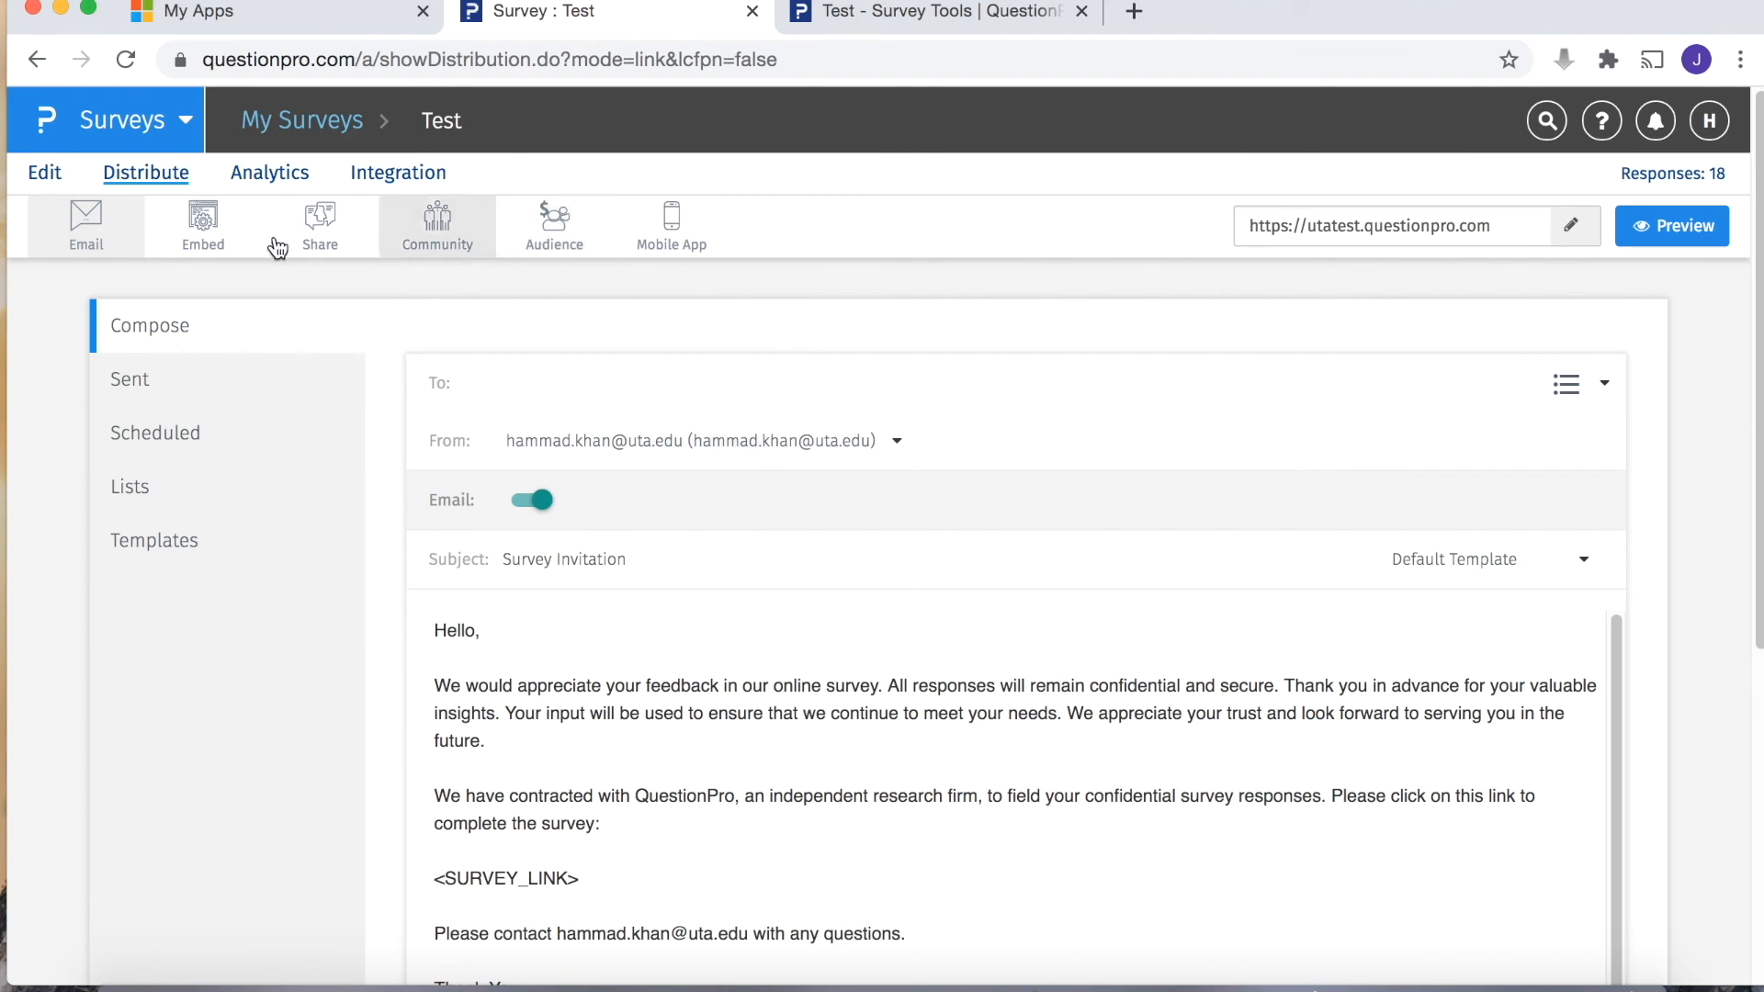
left_click(276, 182)
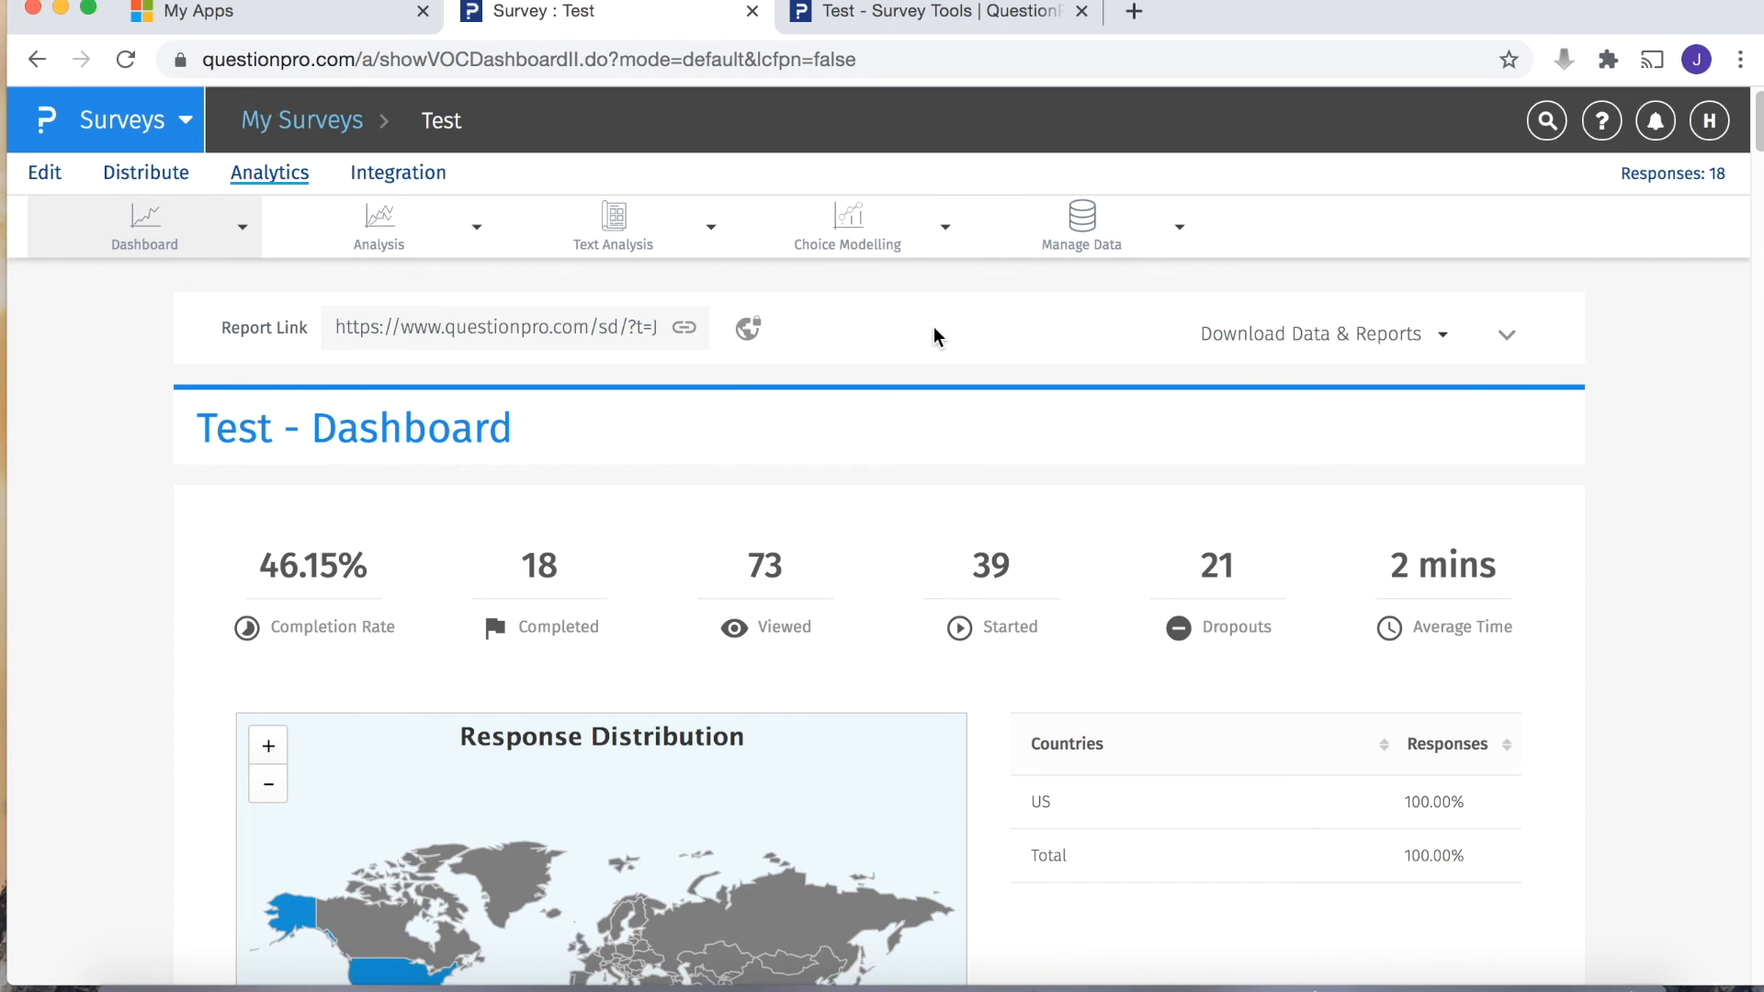
left_click(149, 178)
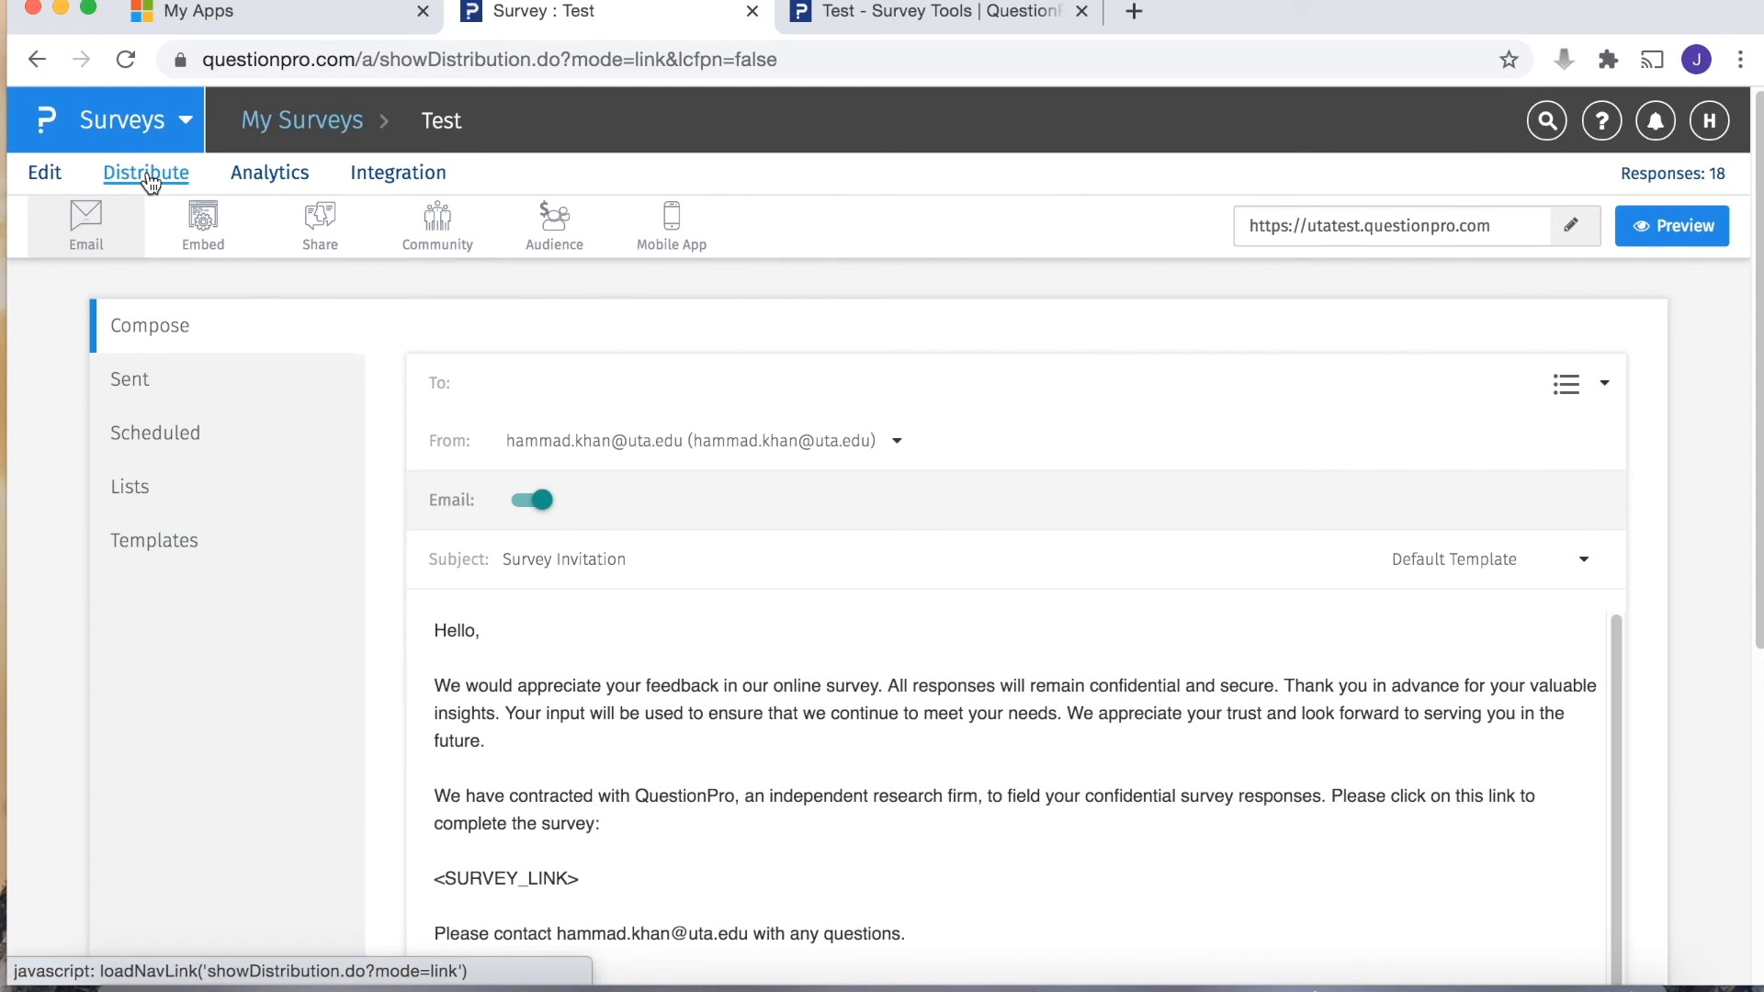
Step: View the survey's social sharing and QR code options, then return to its editing workspace and check the survey tools
left_click(288, 228)
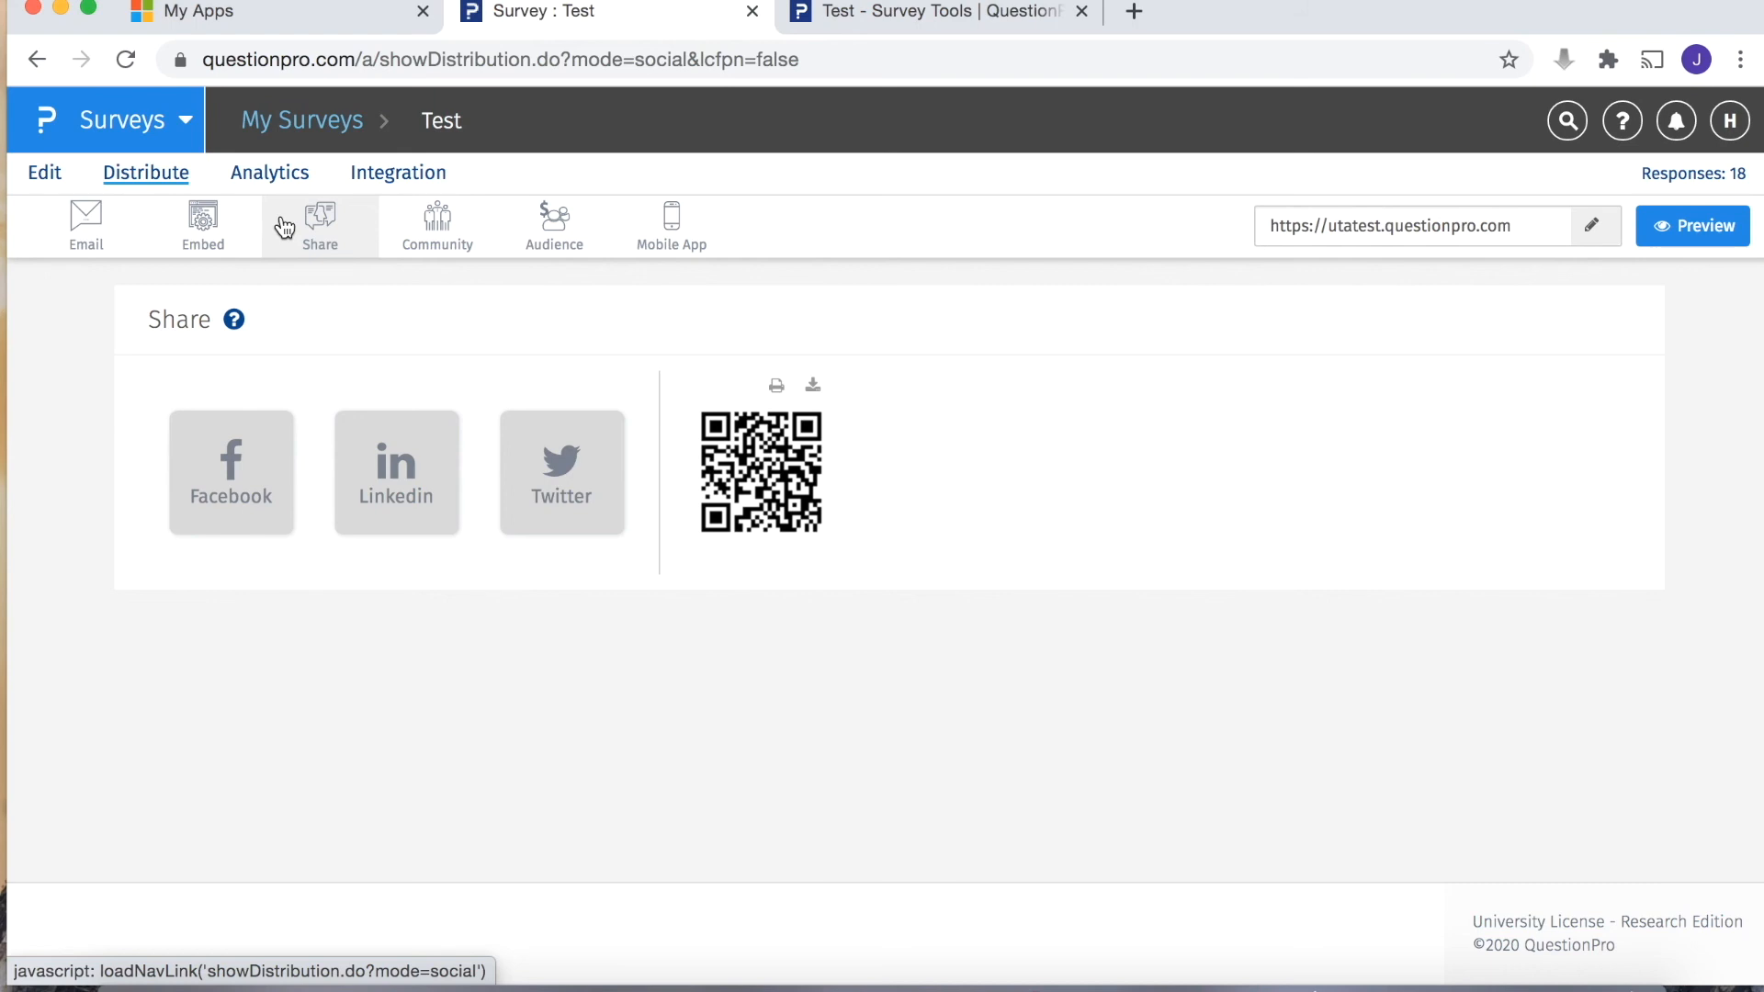
left_click(44, 173)
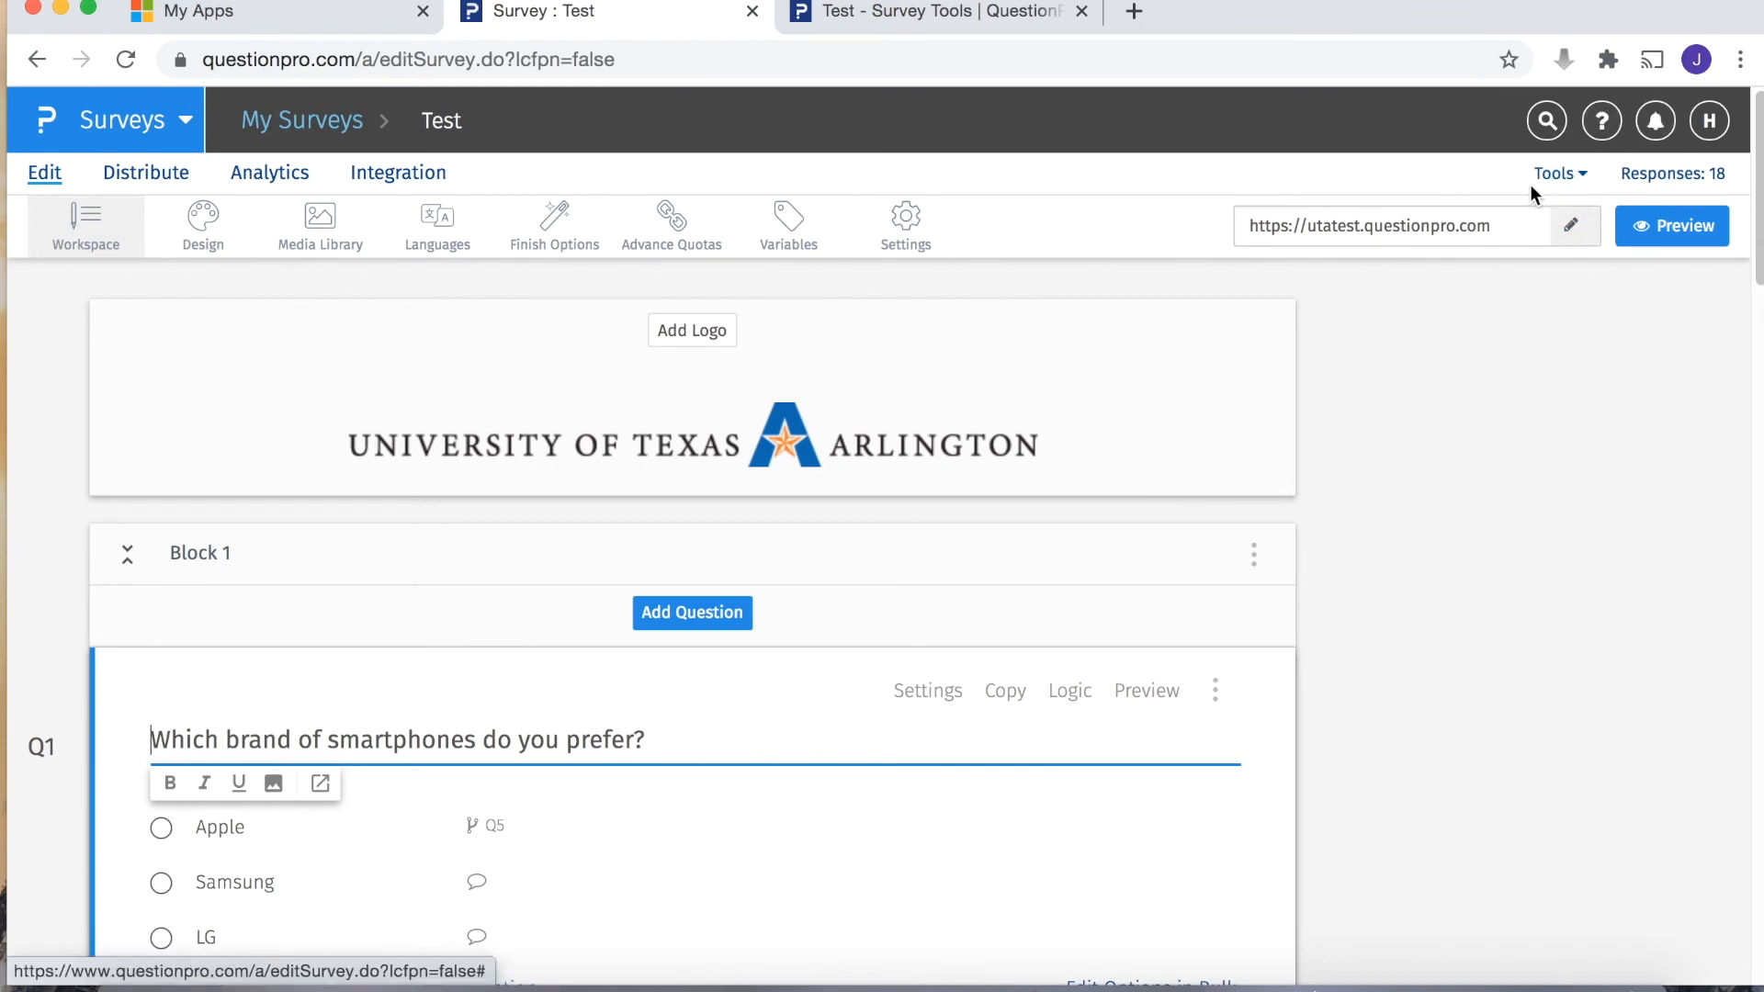
left_click(1581, 182)
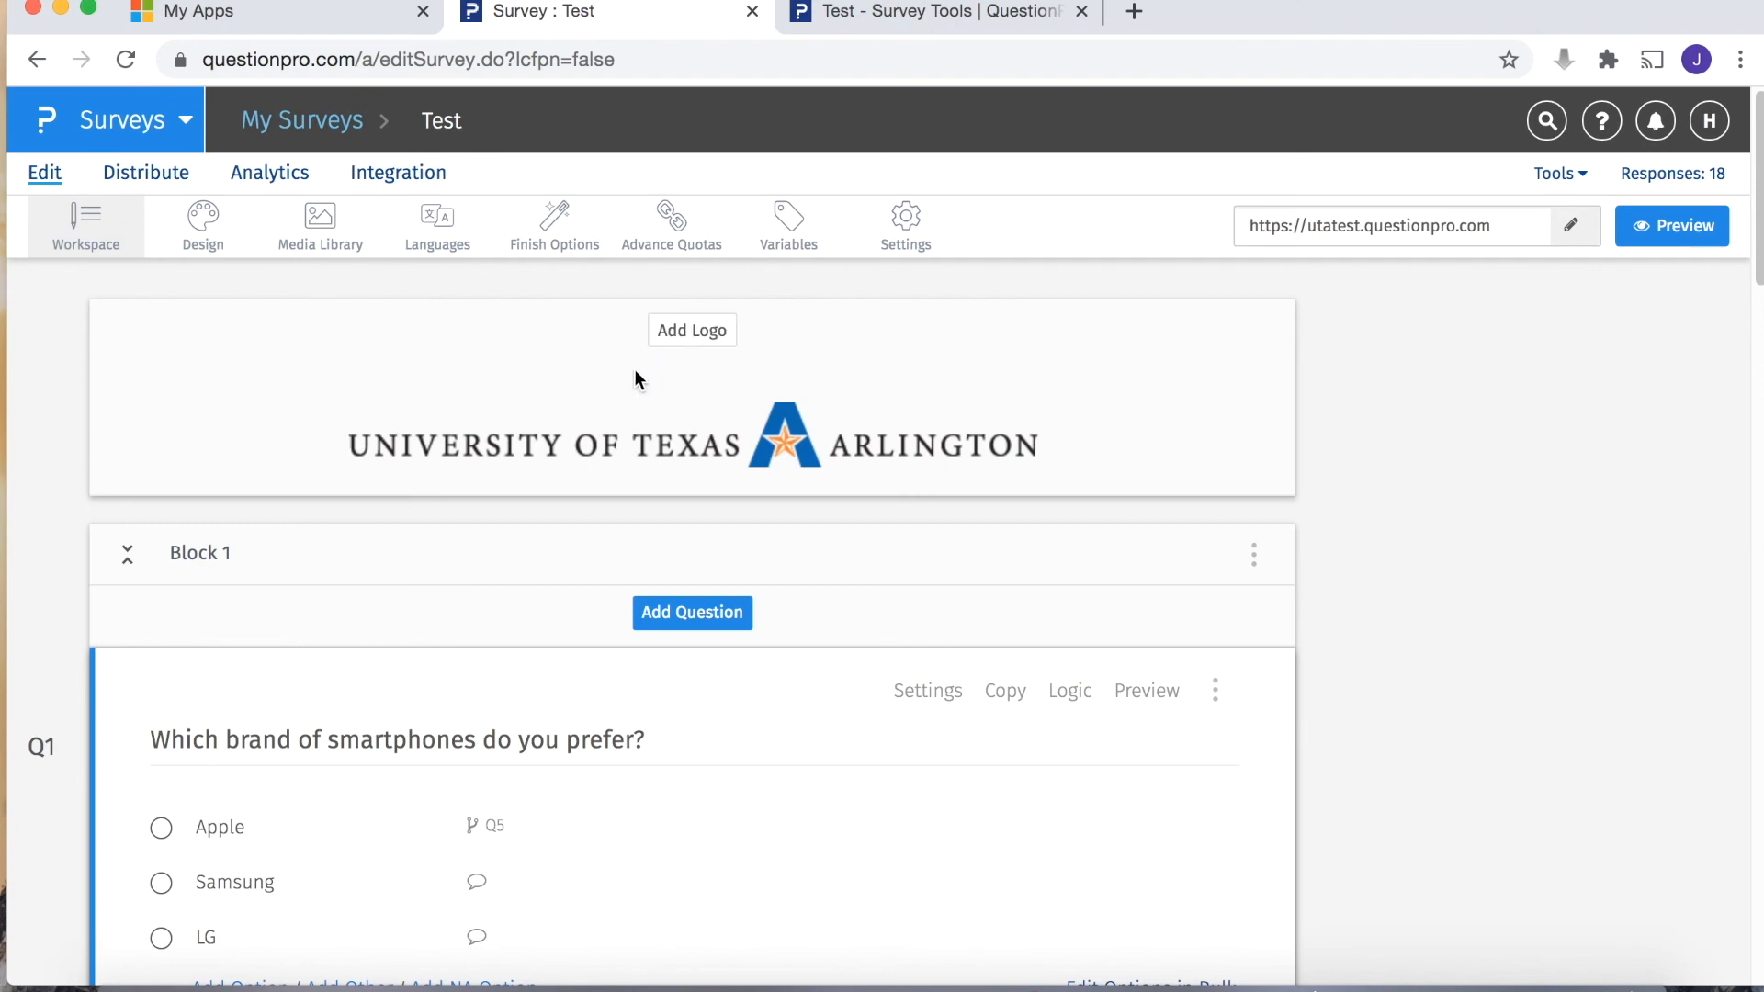
Step: Add the image mavs dataverse.jpg as the survey's logo and review it above the first question block
left_click(698, 336)
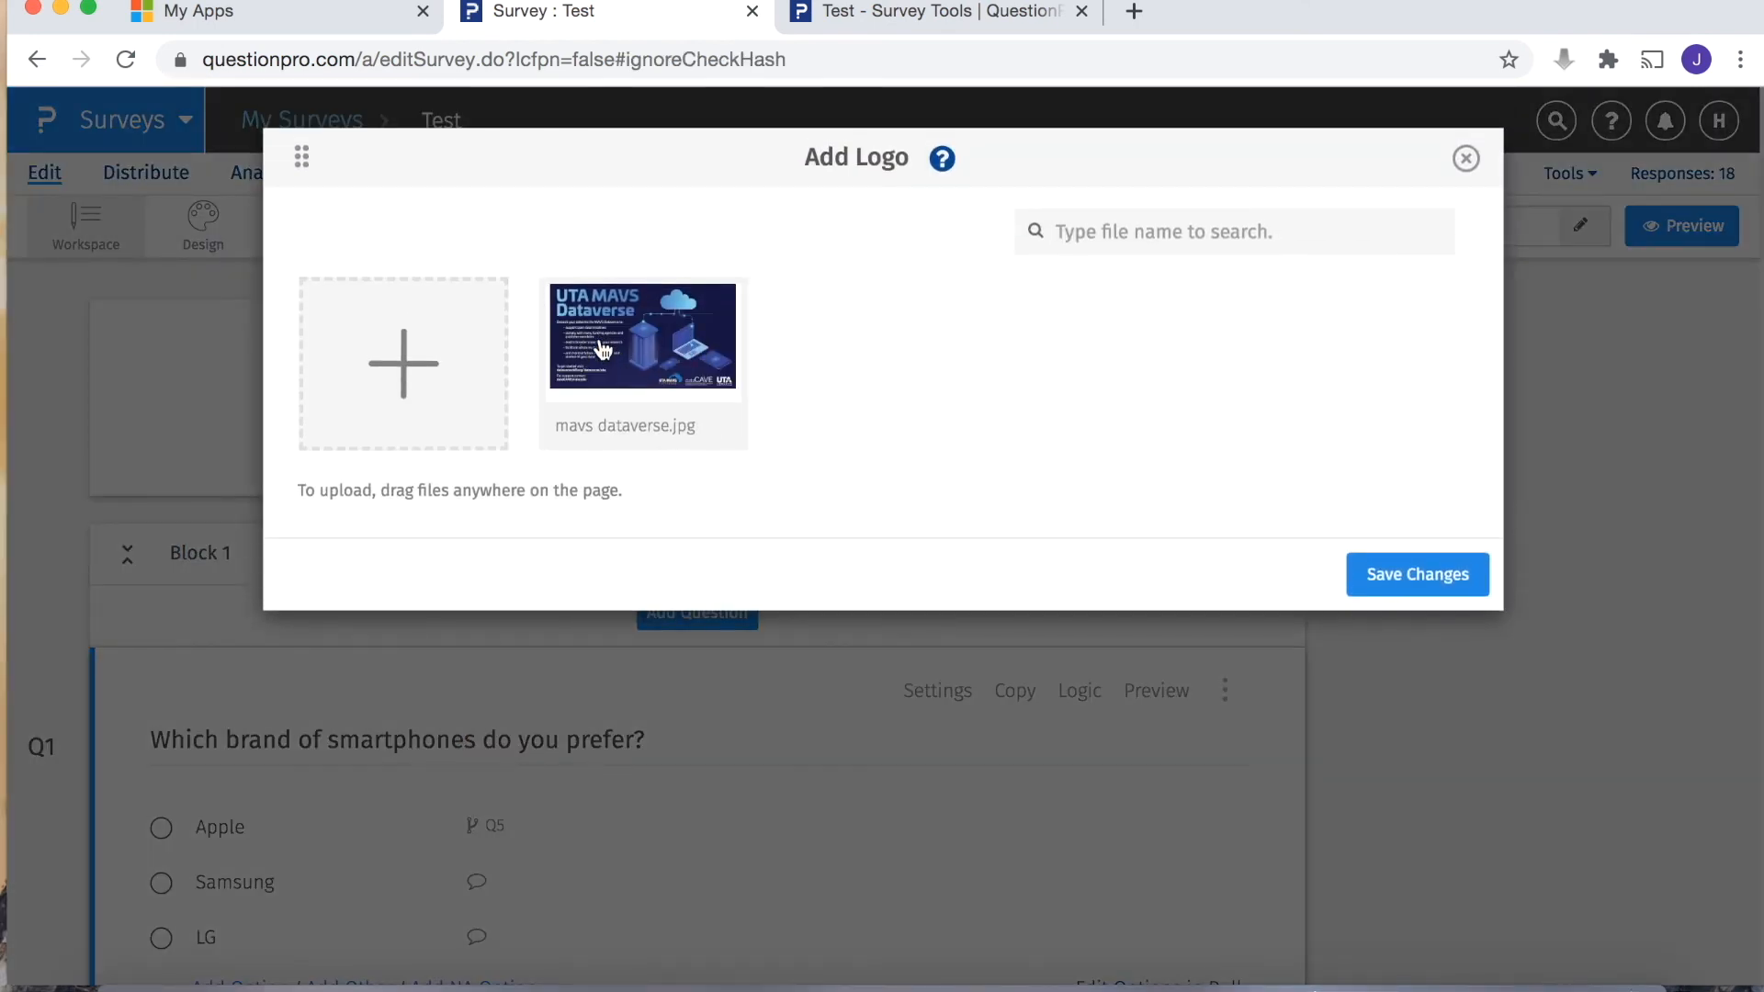
left_click(601, 349)
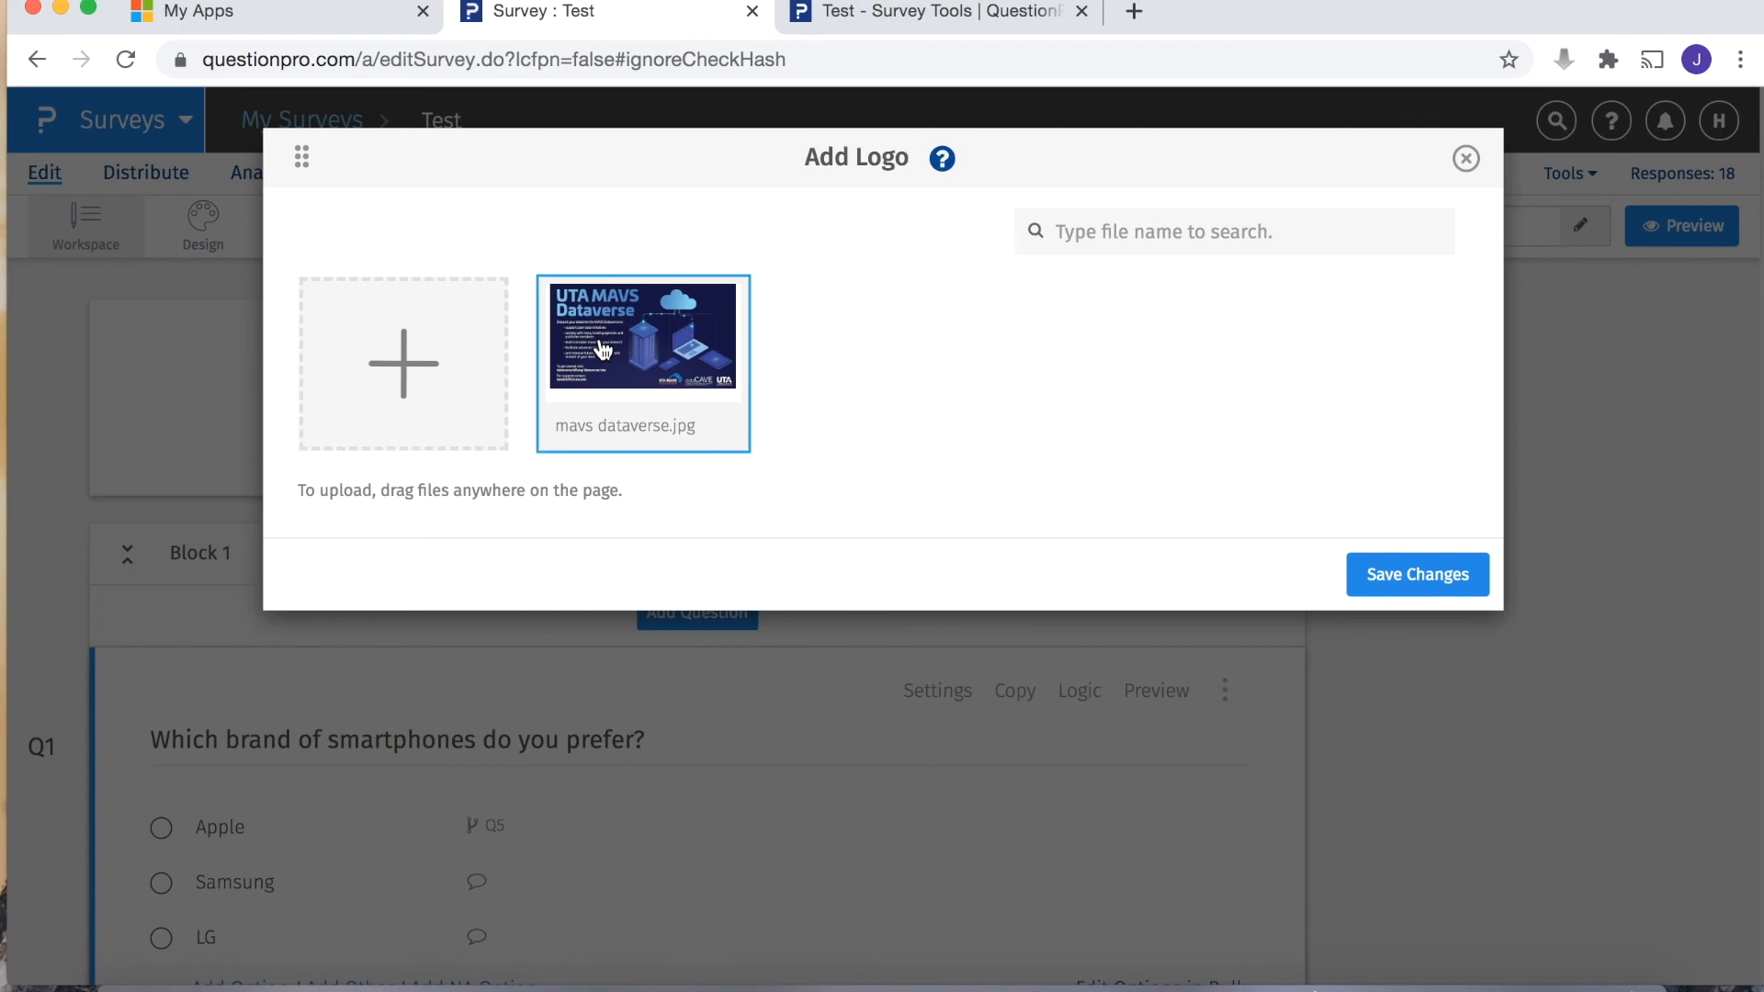
left_click(1440, 579)
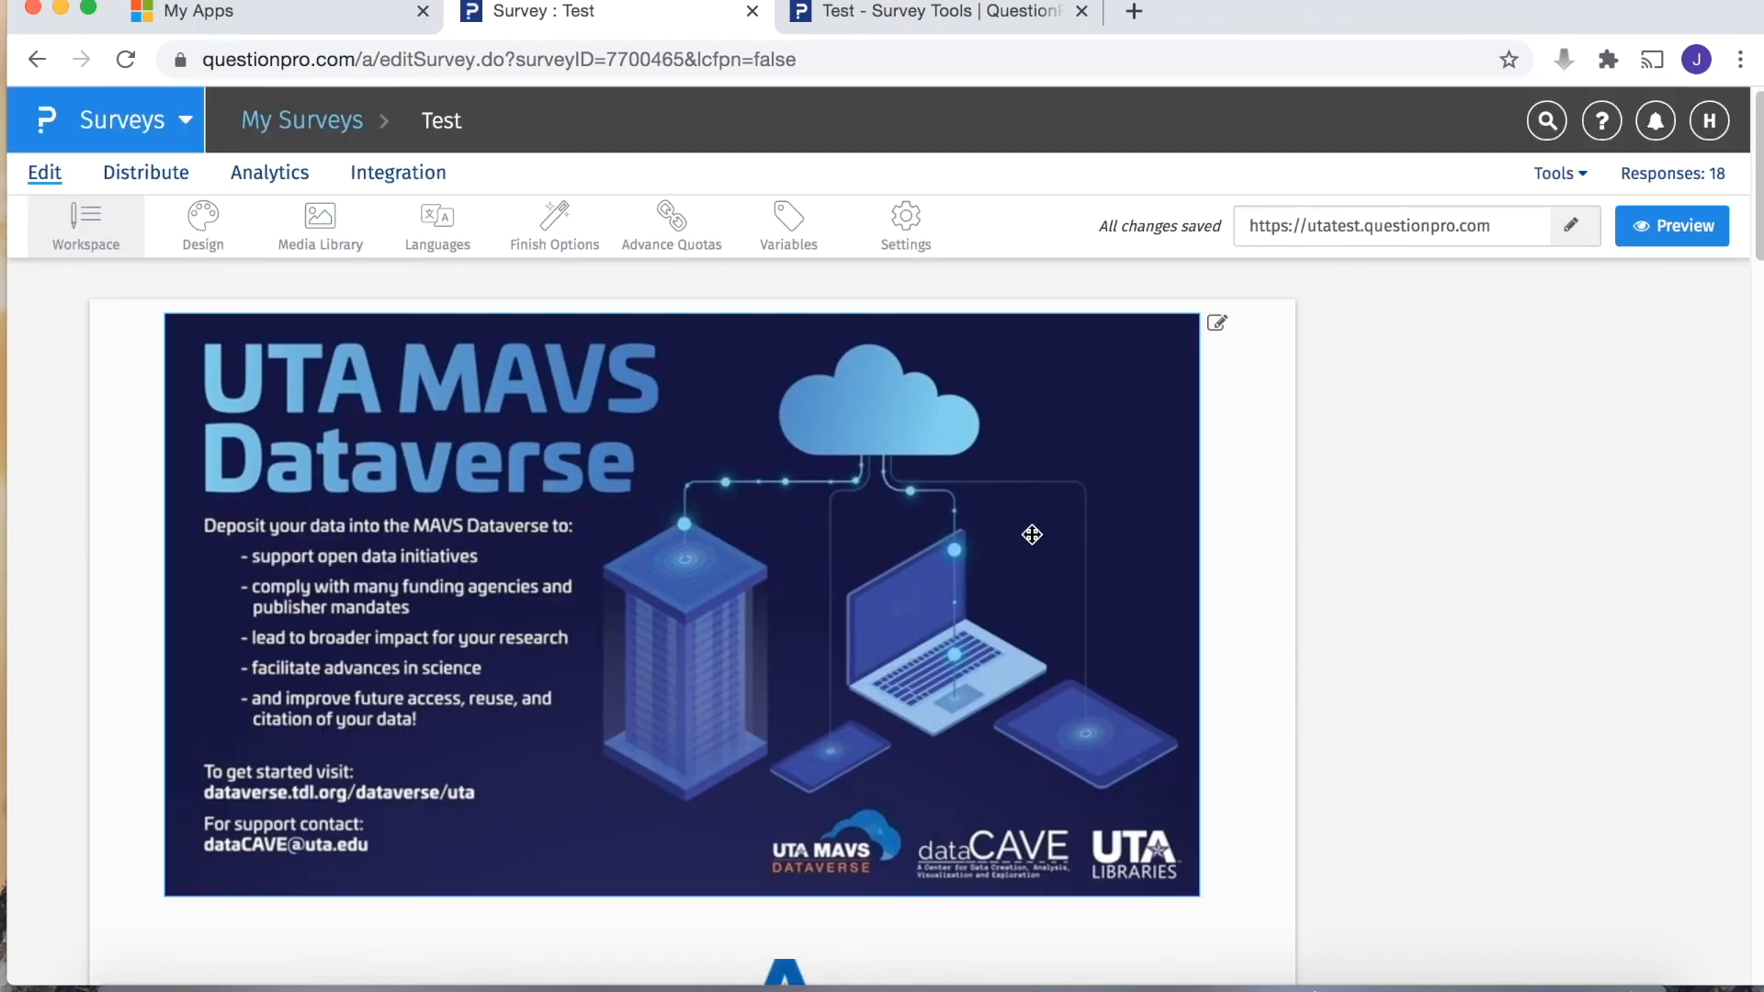
scroll(1033, 535, "down", 8)
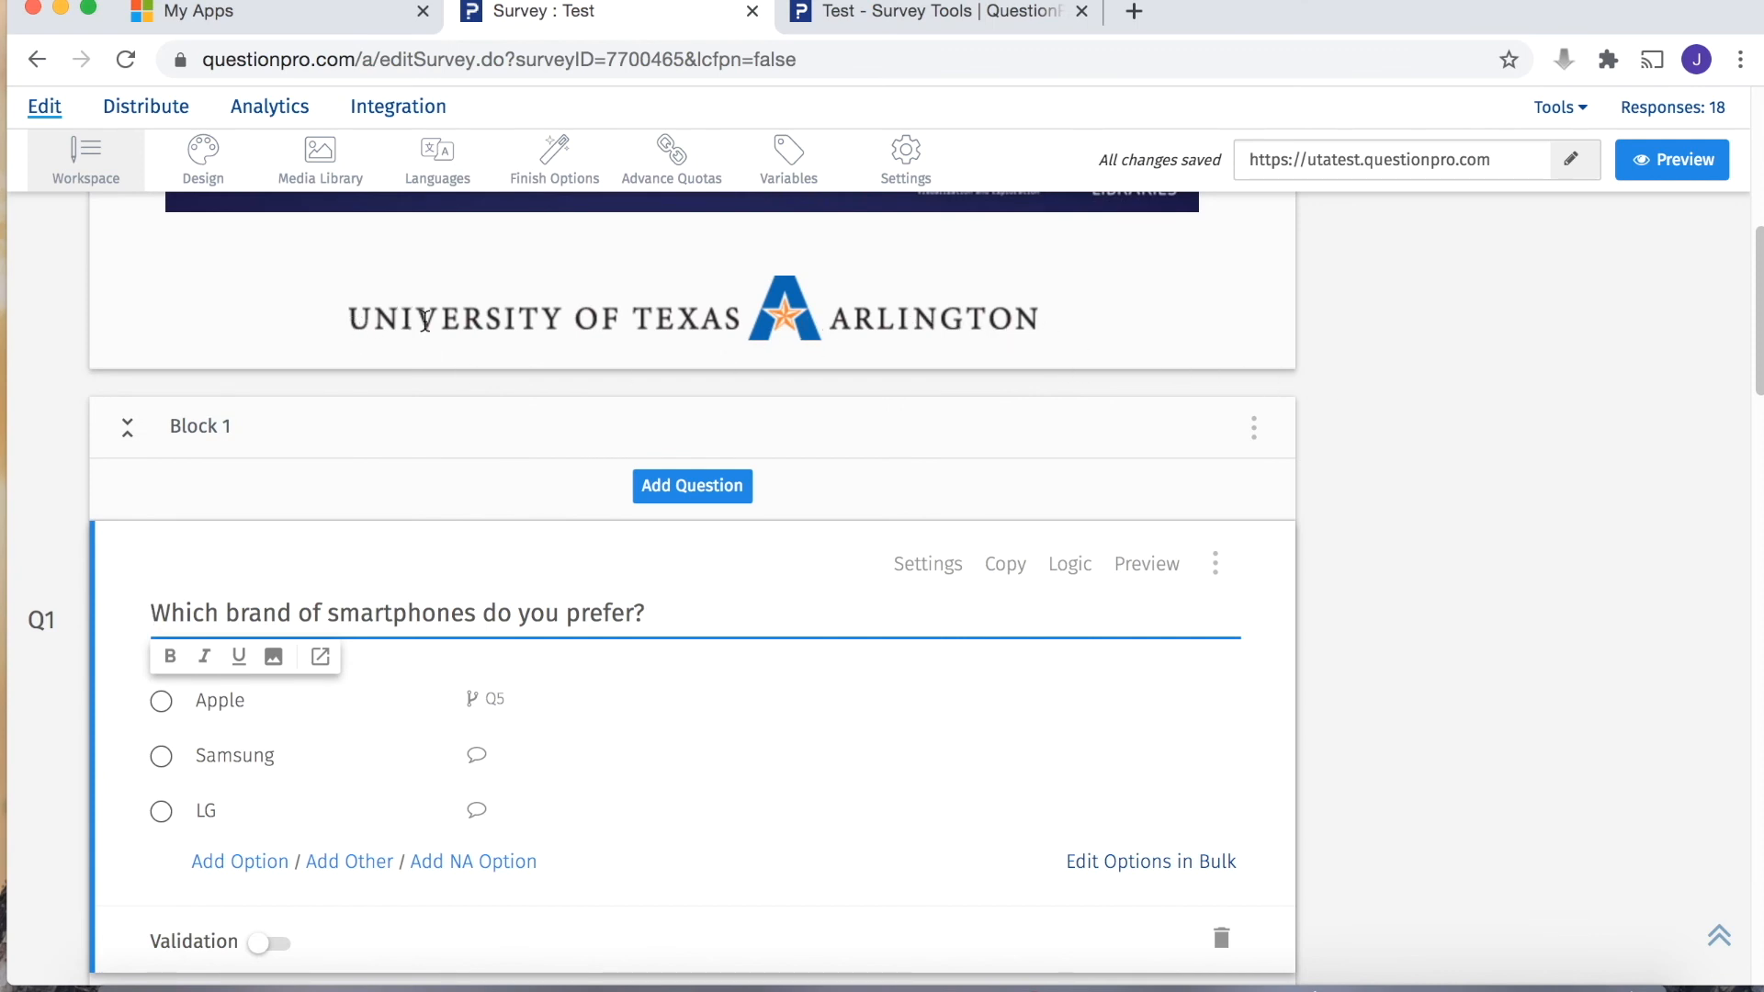
scroll(1350, 376, "down", 2)
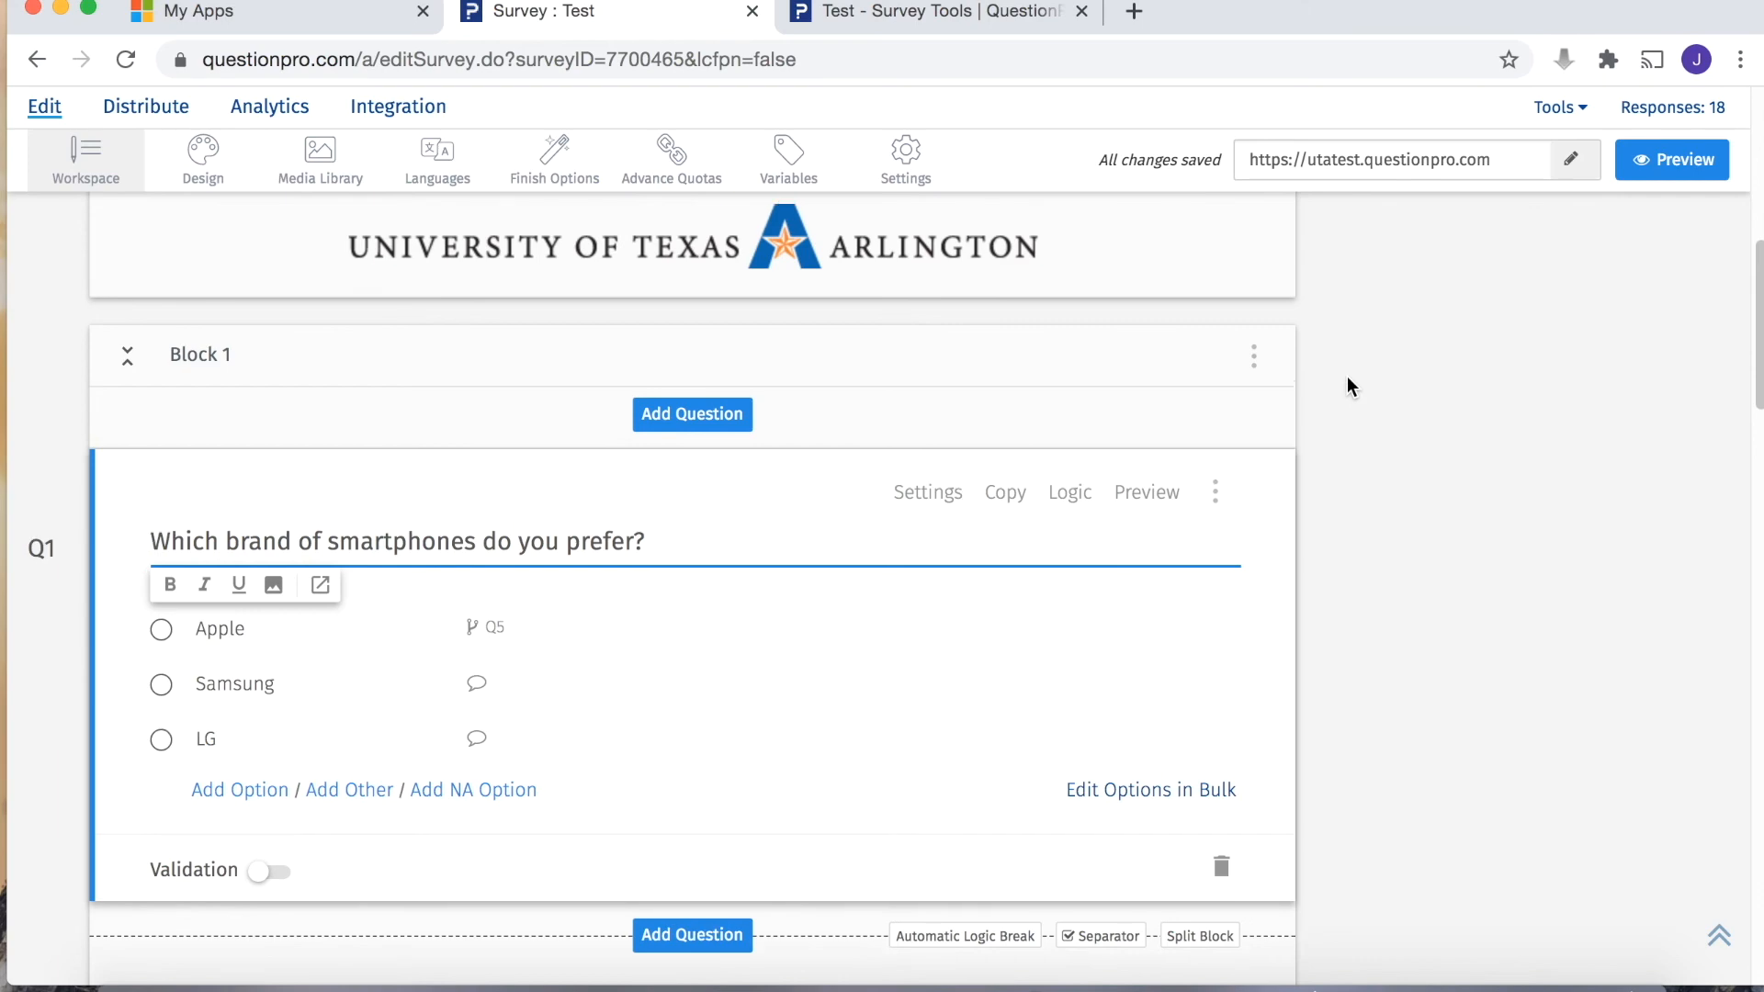
Step: Remove the Dataverse logo image from the survey header
scroll(1346, 377, "up", 8)
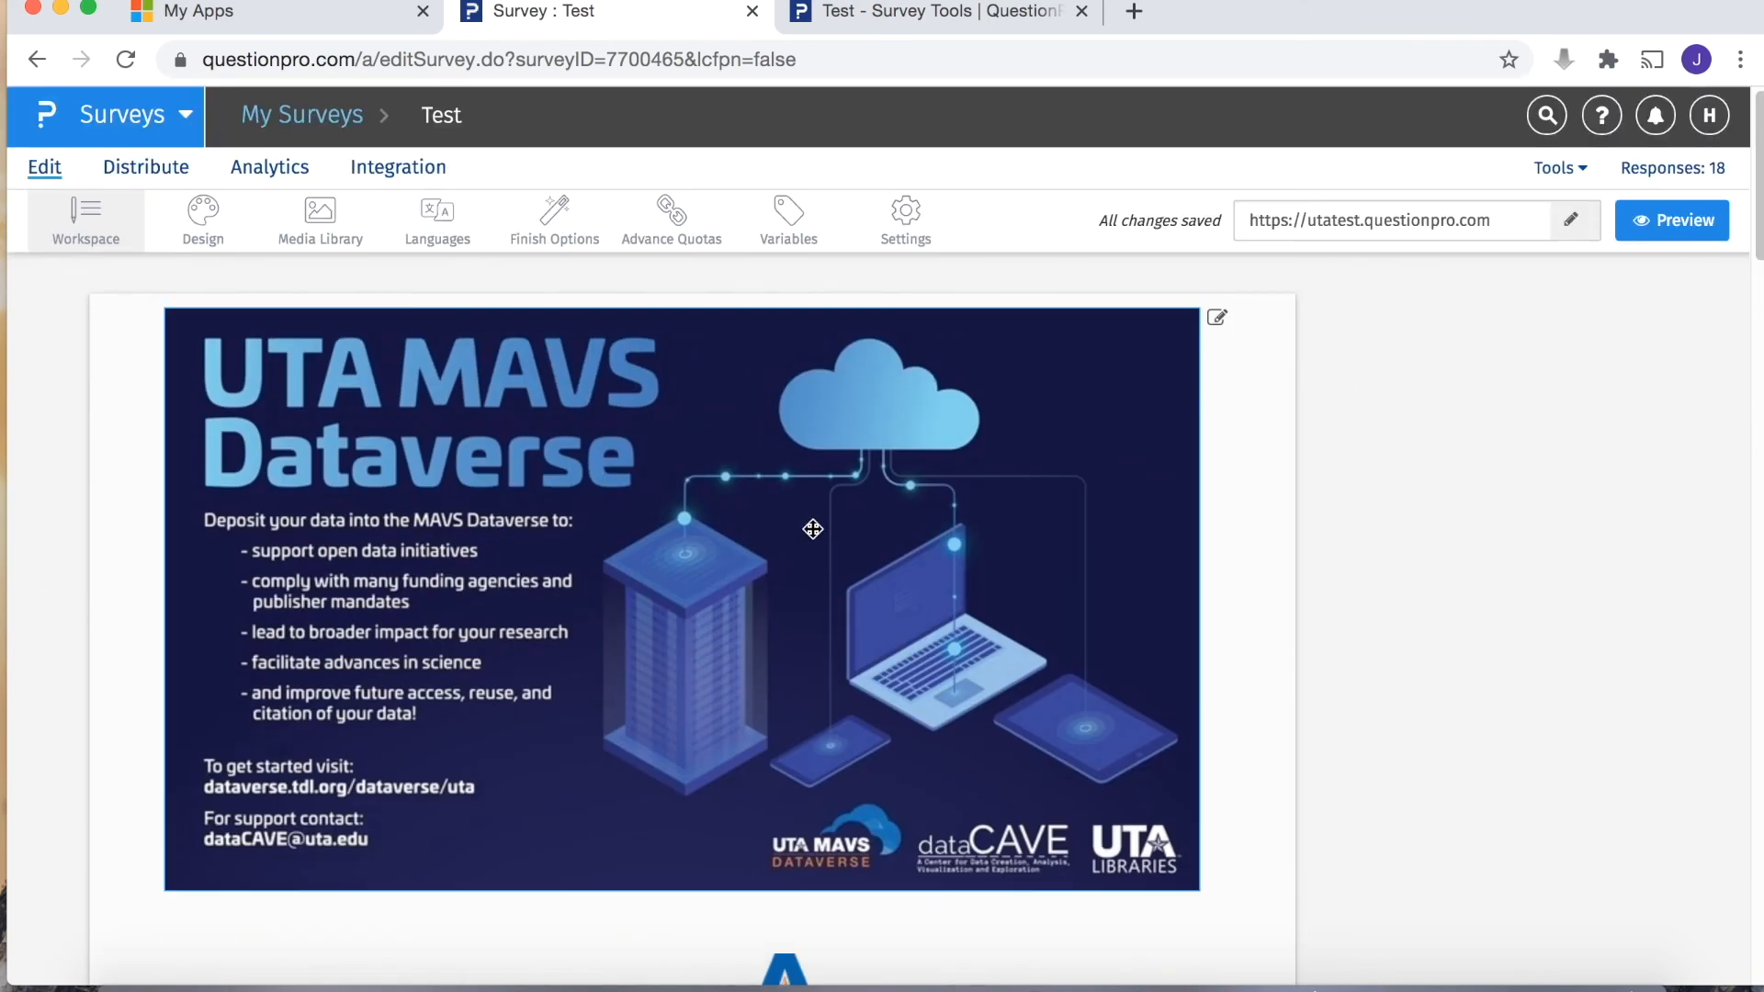
left_click(1218, 323)
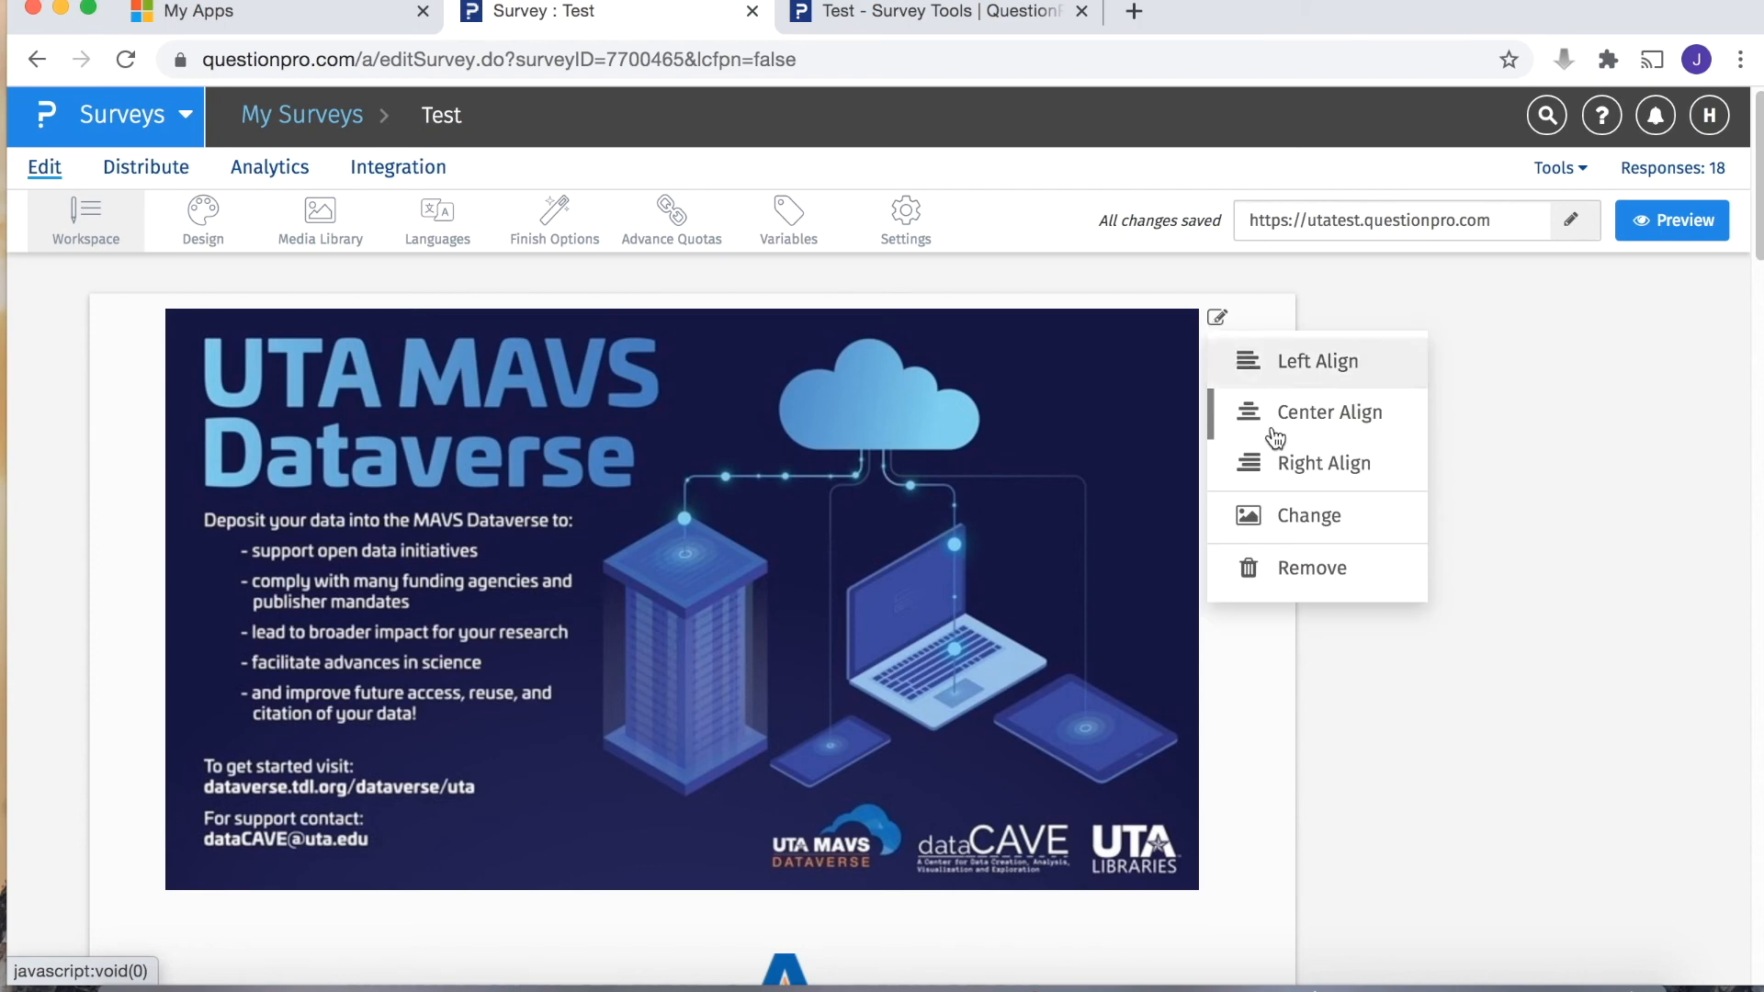
left_click(1286, 574)
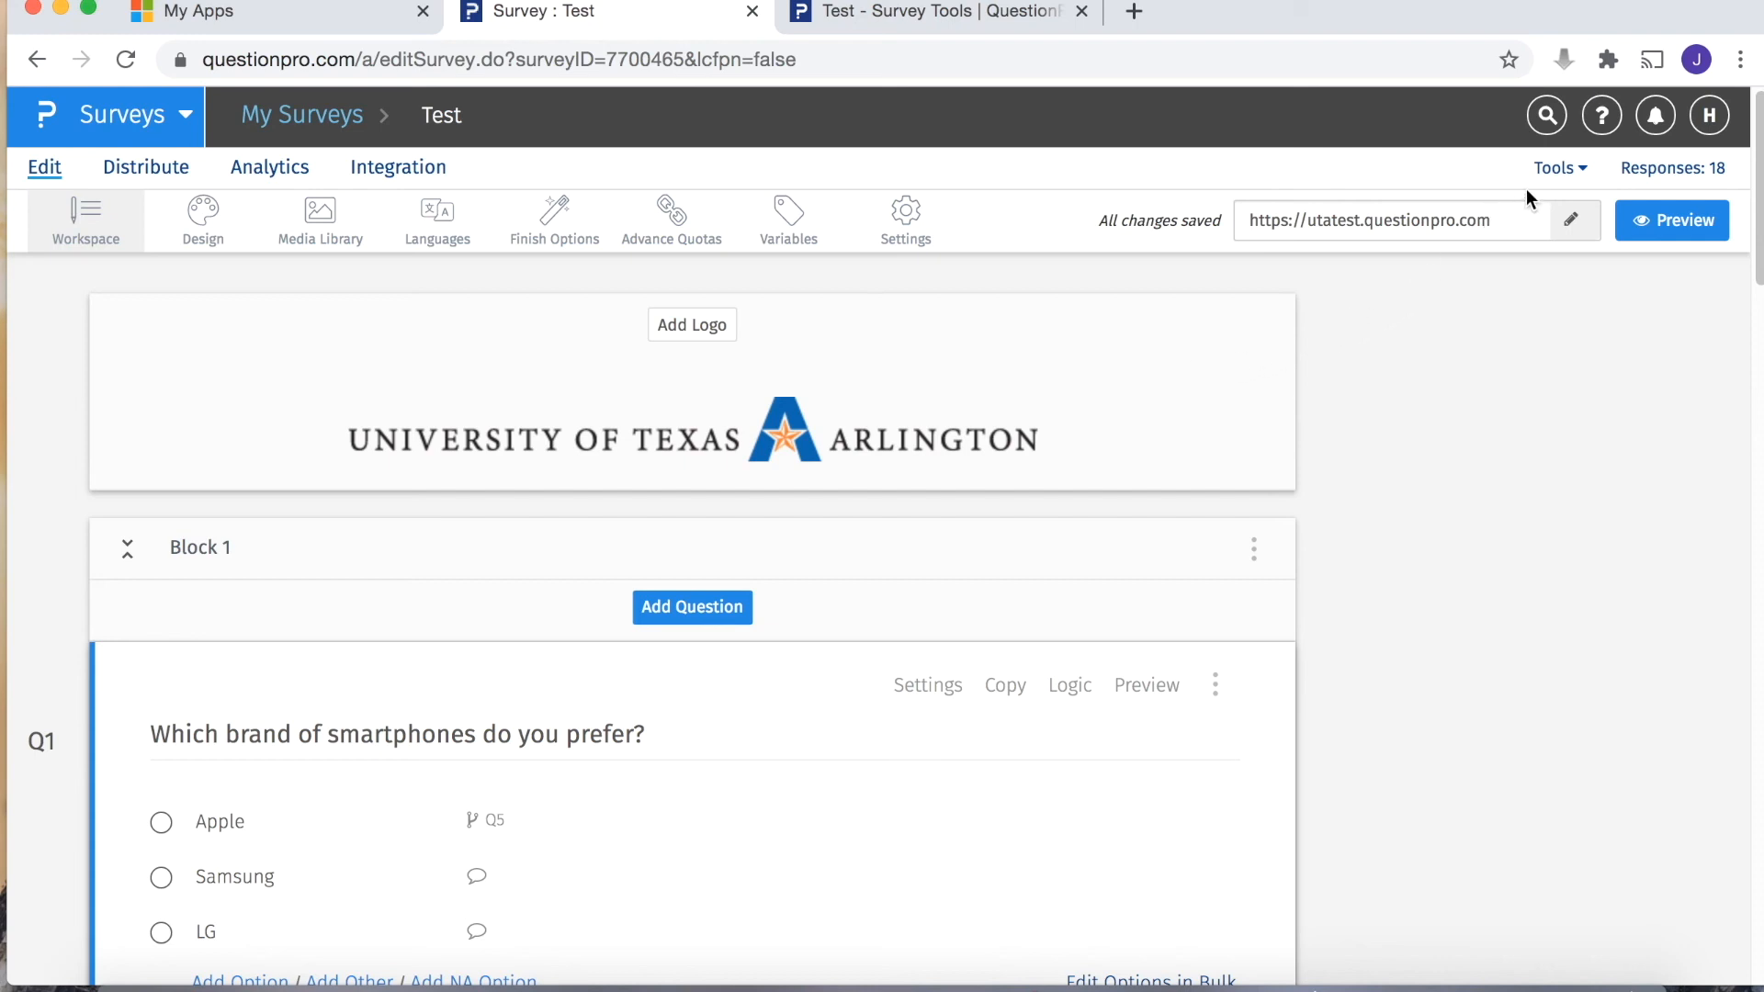
Step: Open the Help Center and look through its search field, survey topics and further support options
left_click(1602, 117)
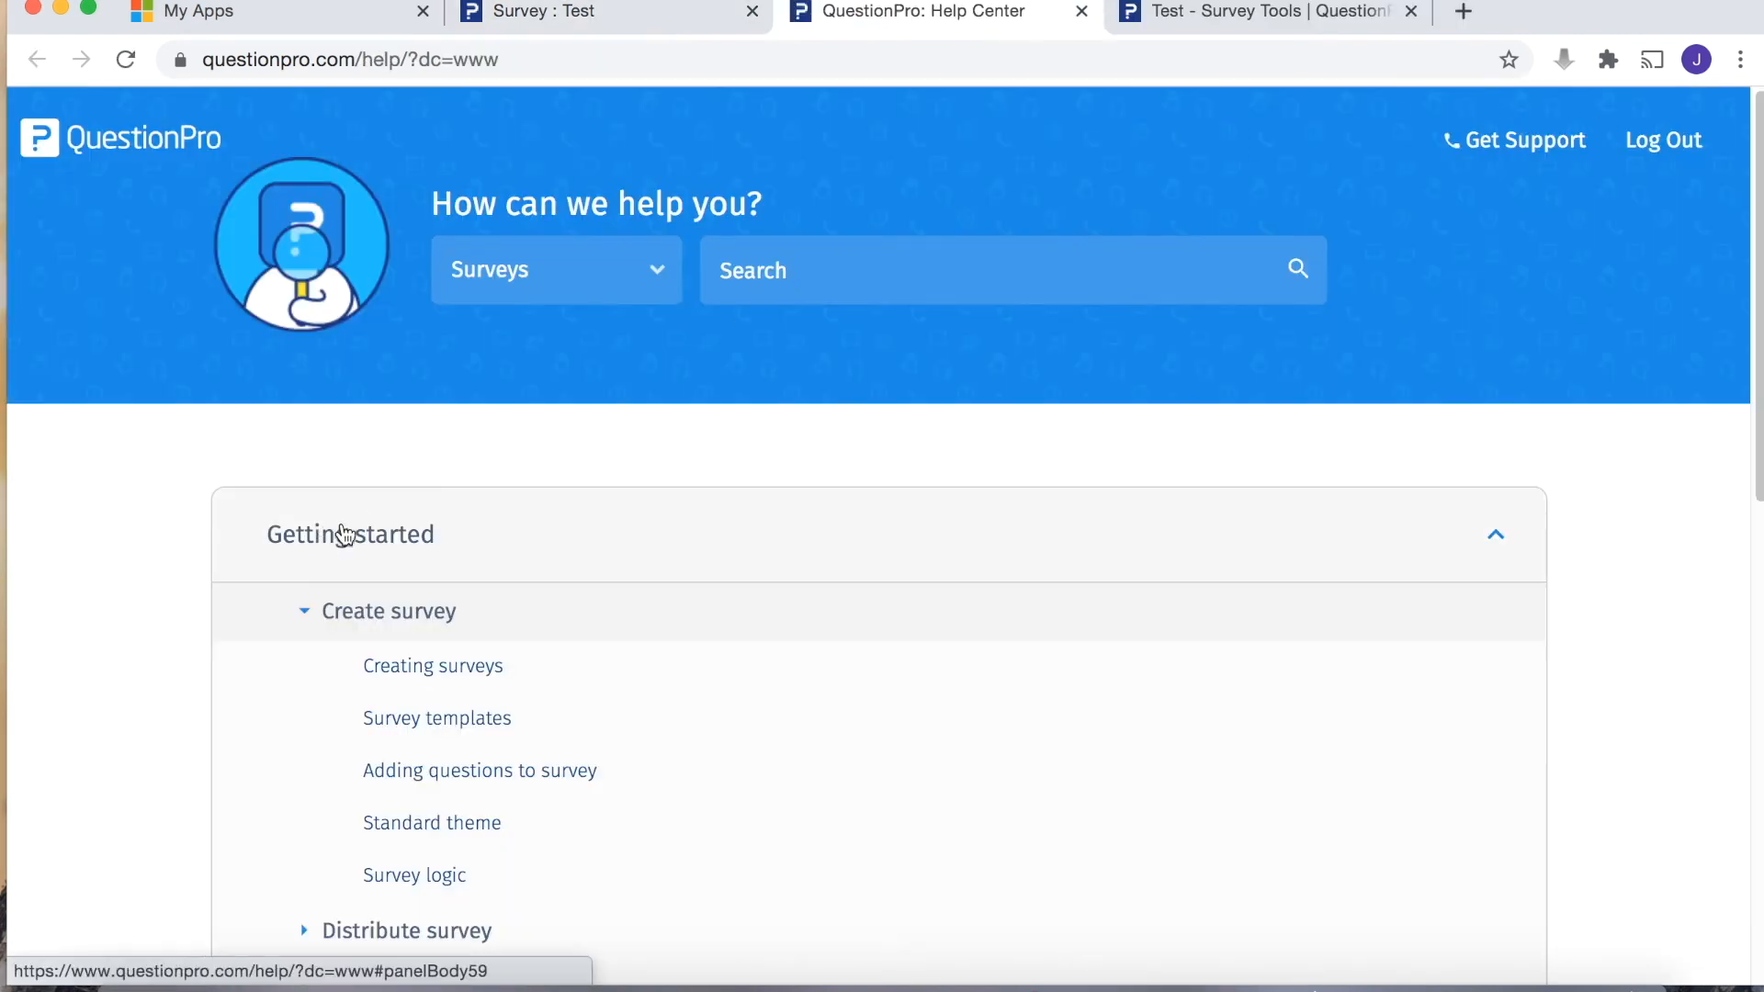
left_click(760, 271)
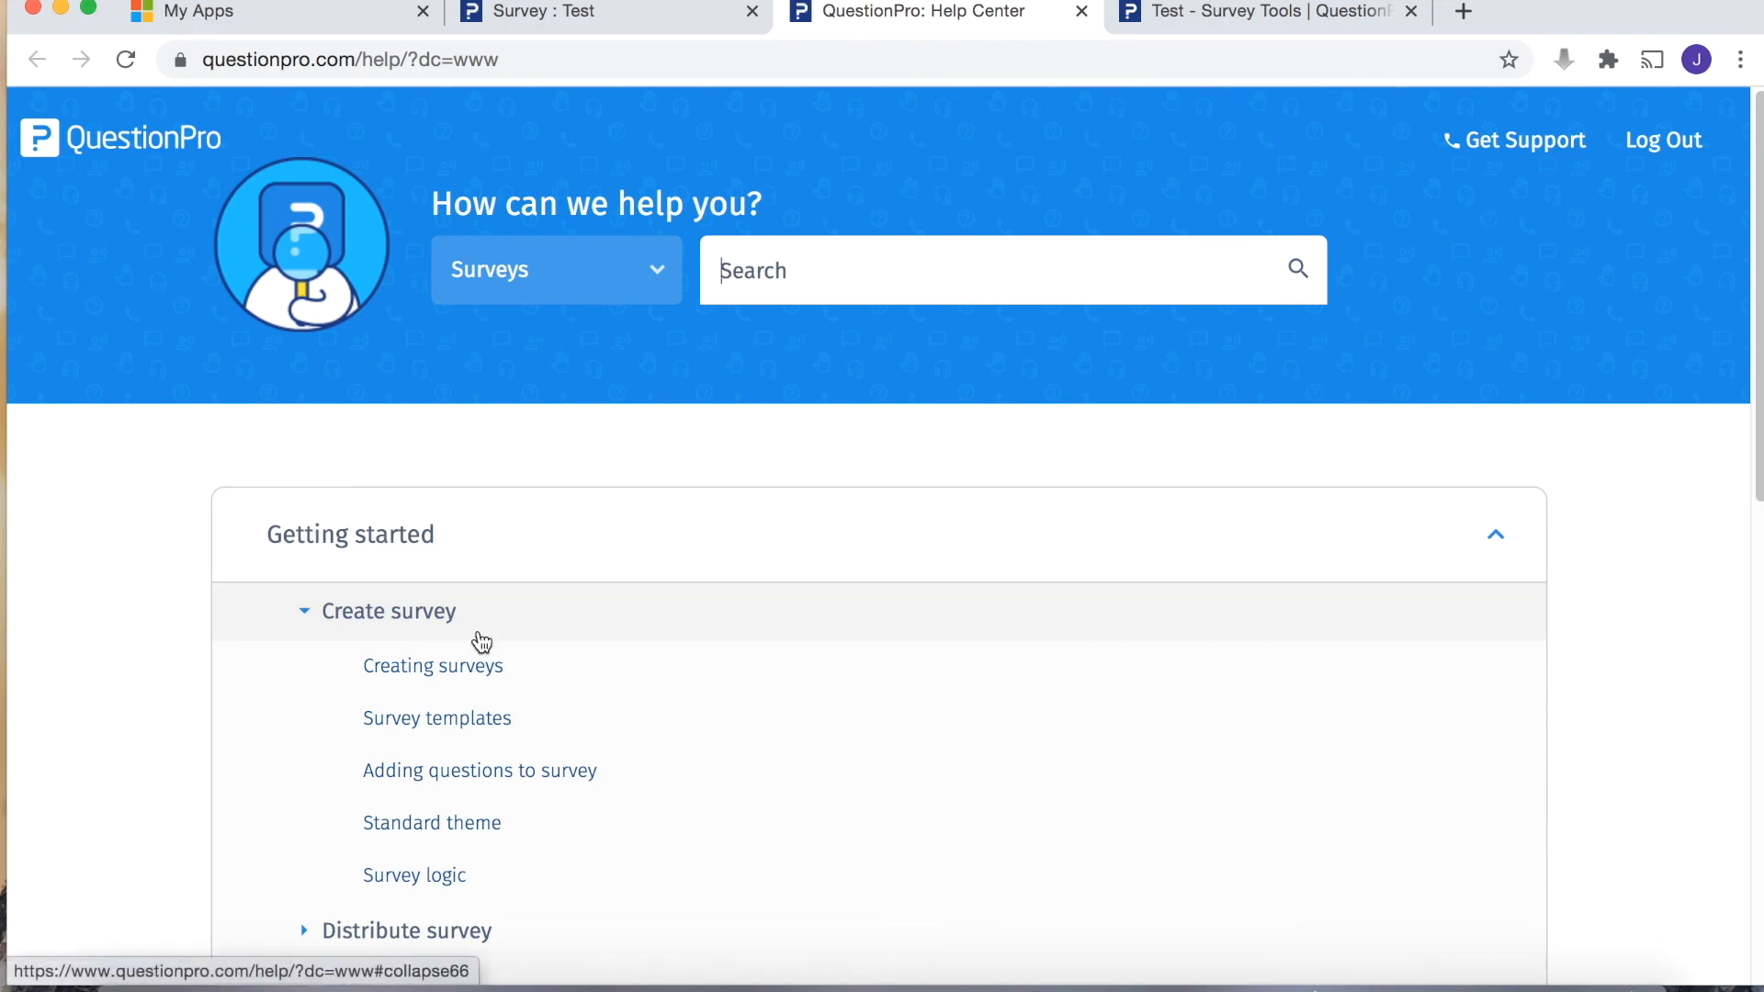
scroll(542, 713, "down", 2)
scroll(543, 708, "down", 5)
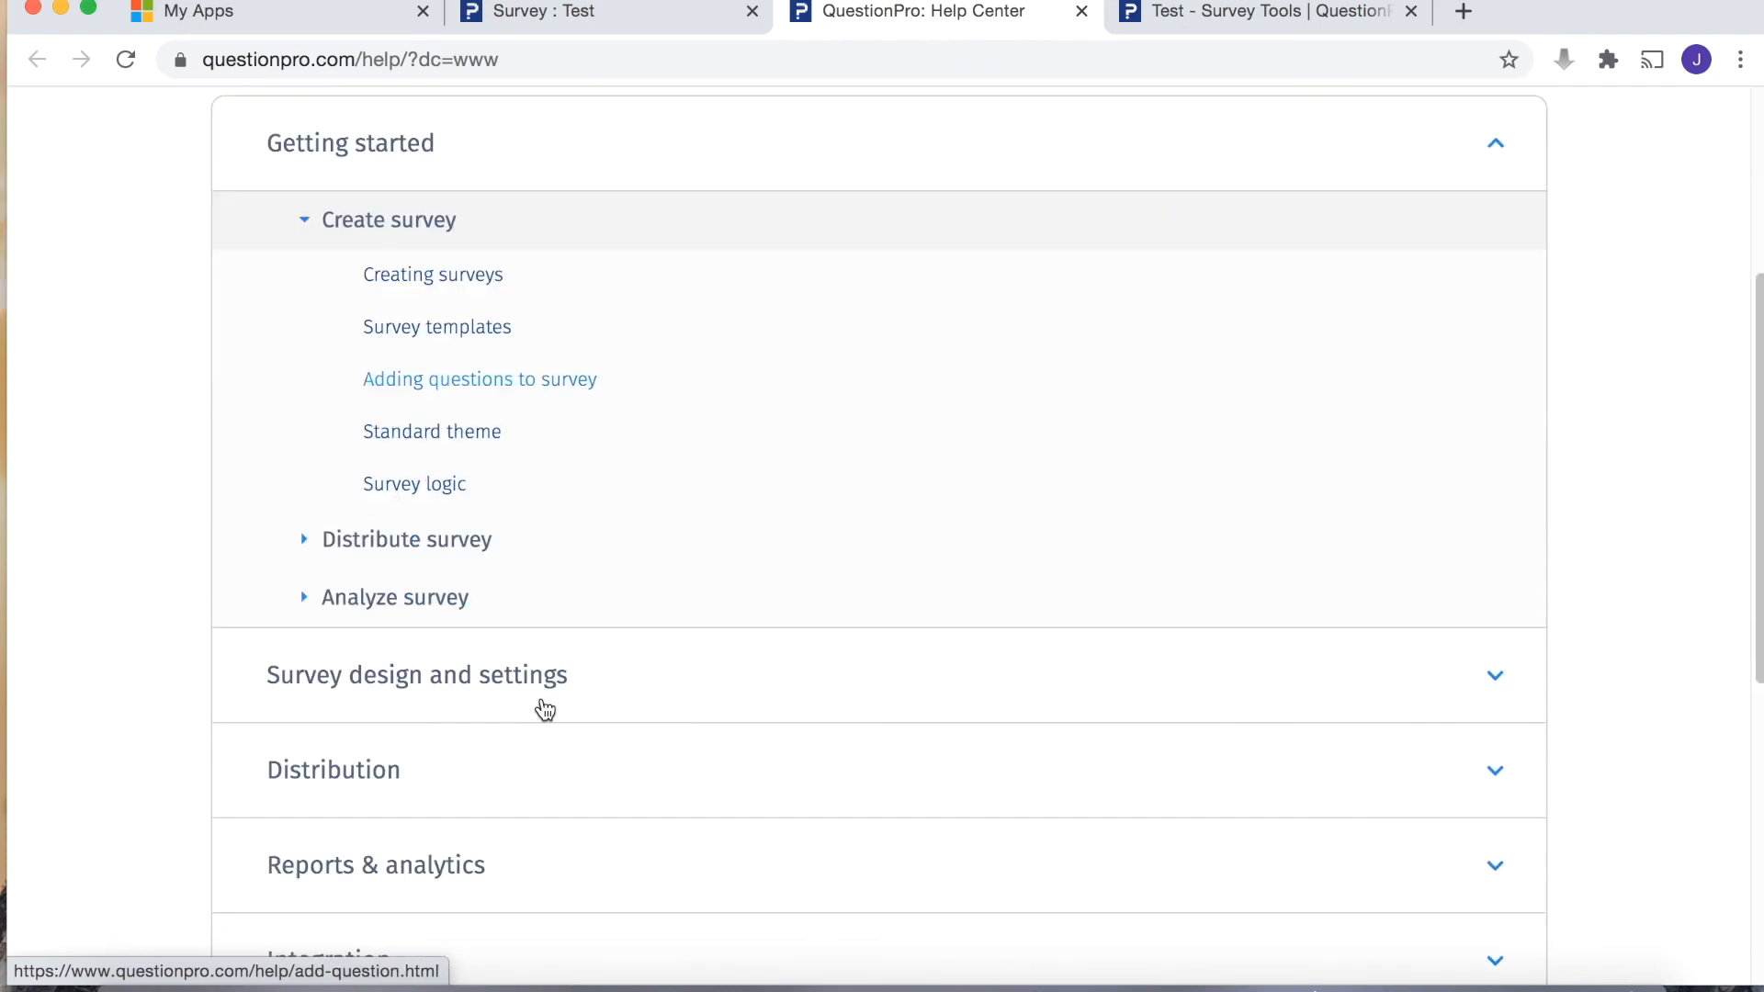
scroll(510, 700, "down", 2)
scroll(515, 704, "down", 10)
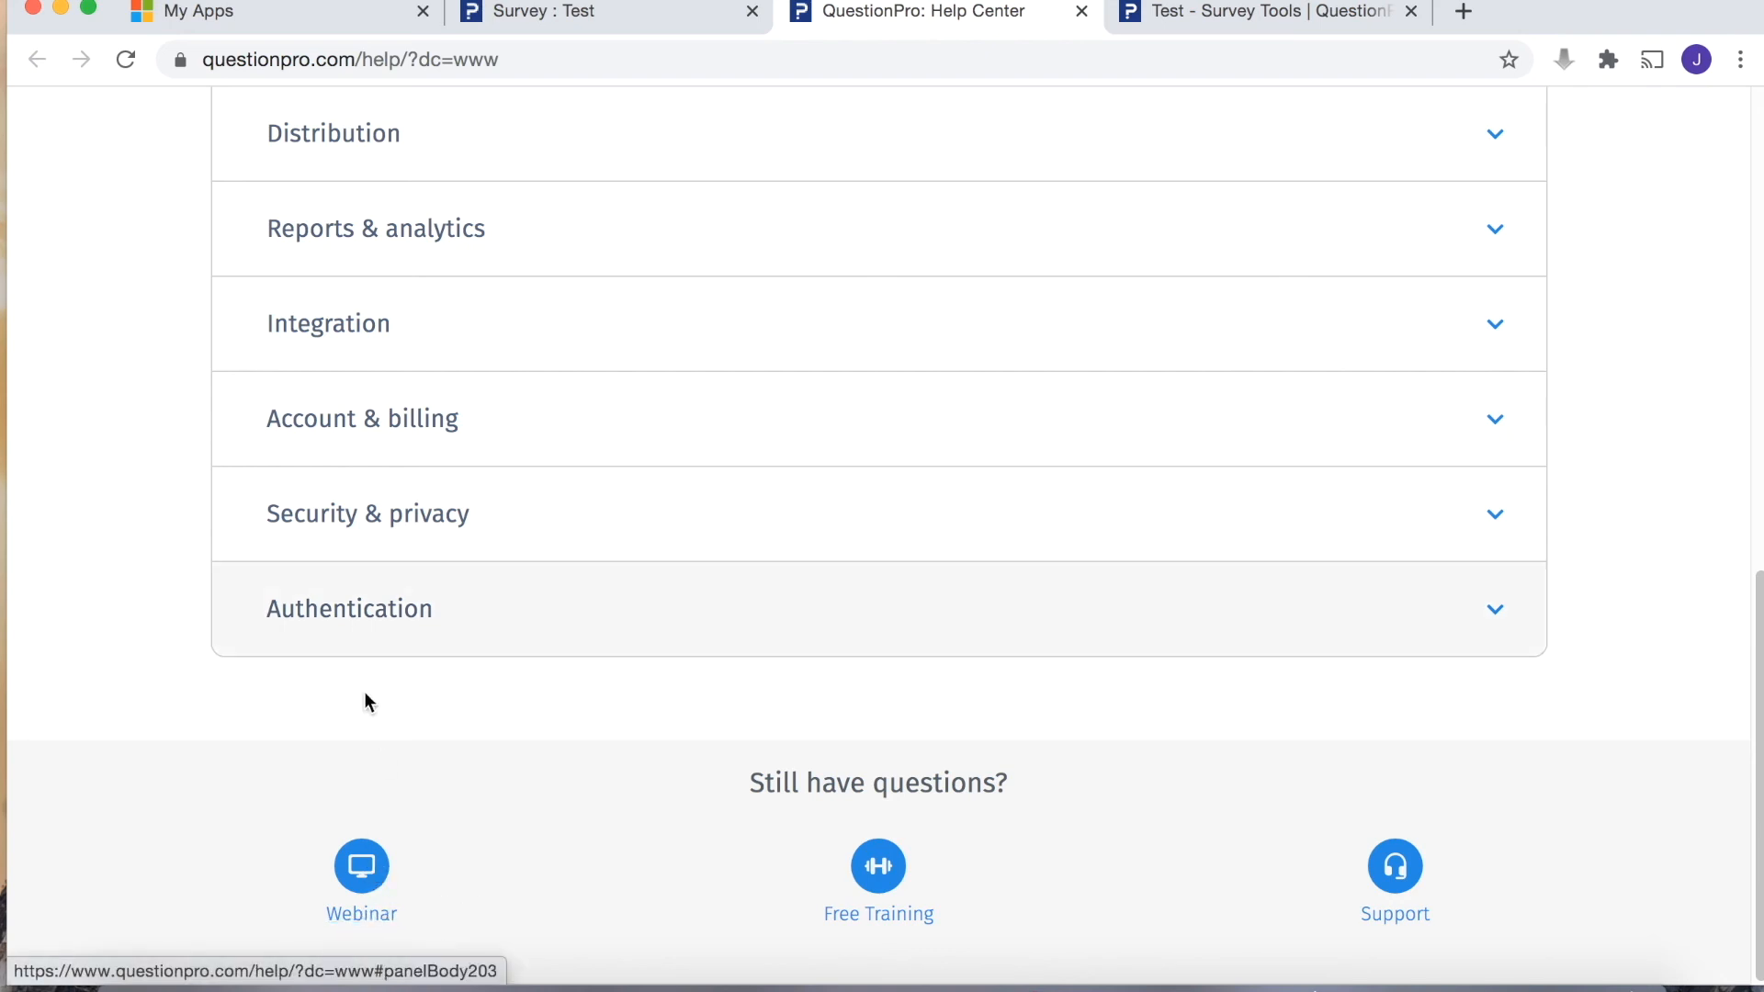
Step: Open the Help Center's webinar page and browse the on-demand webinars
left_click(374, 934)
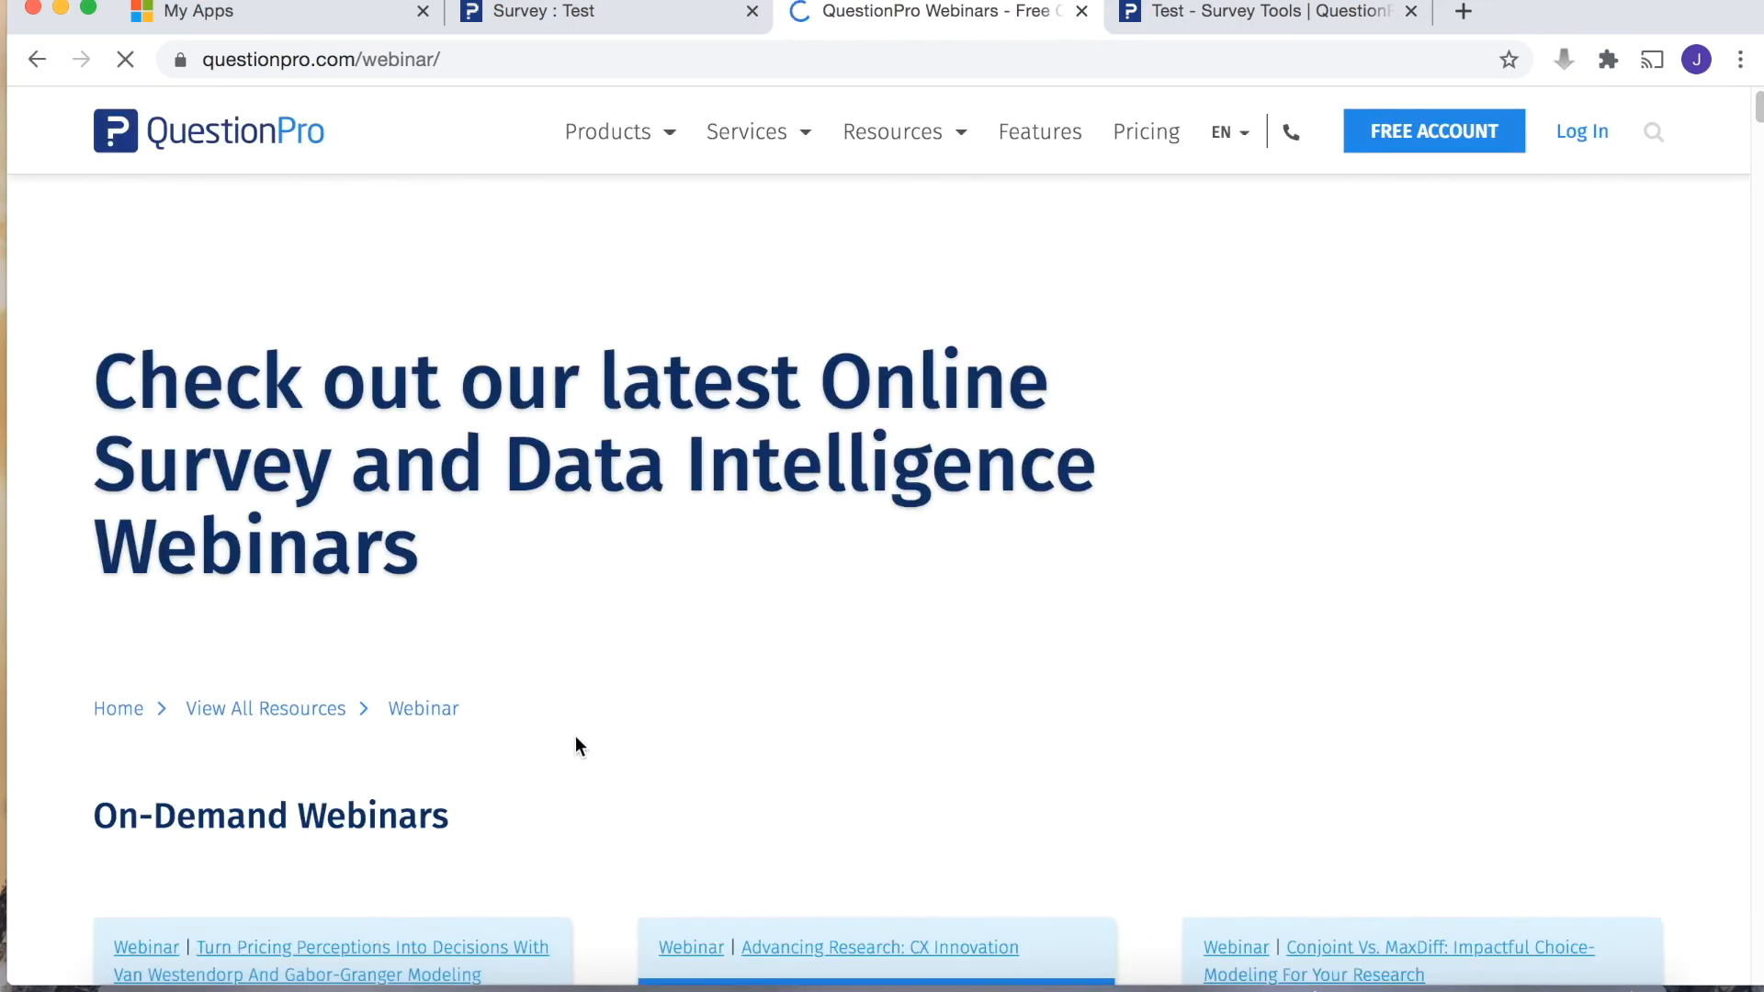
scroll(576, 739, "down", 6)
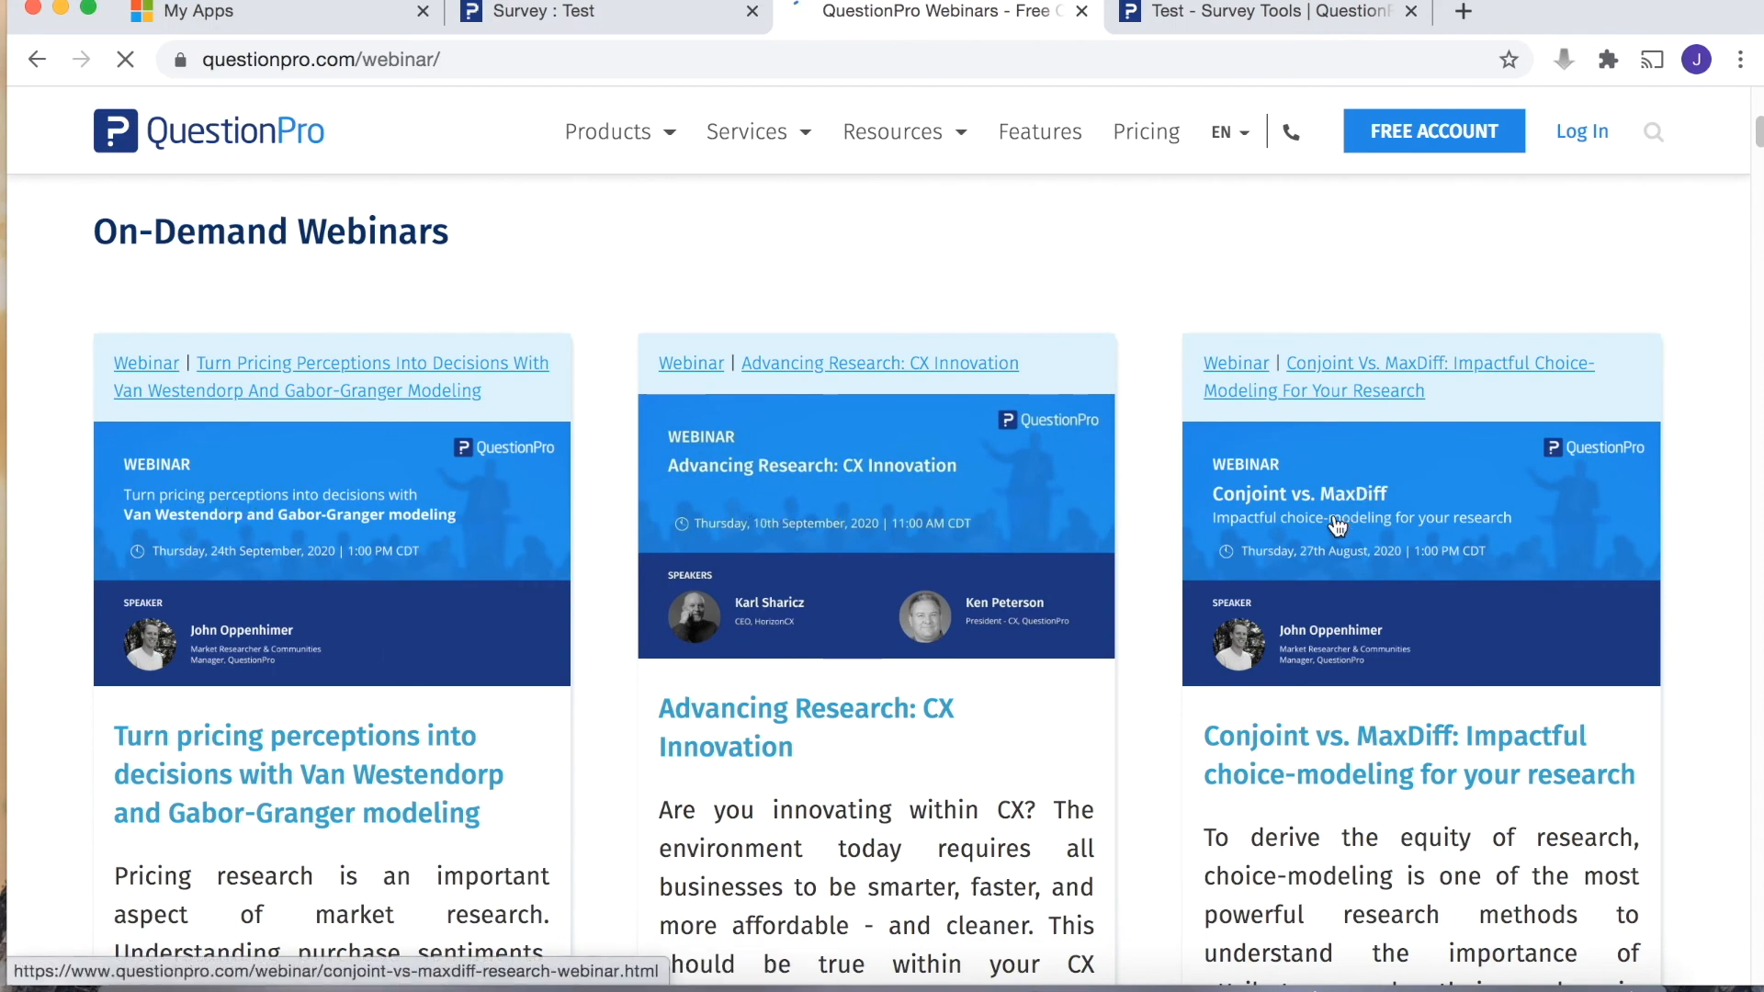
scroll(1272, 623, "down", 10)
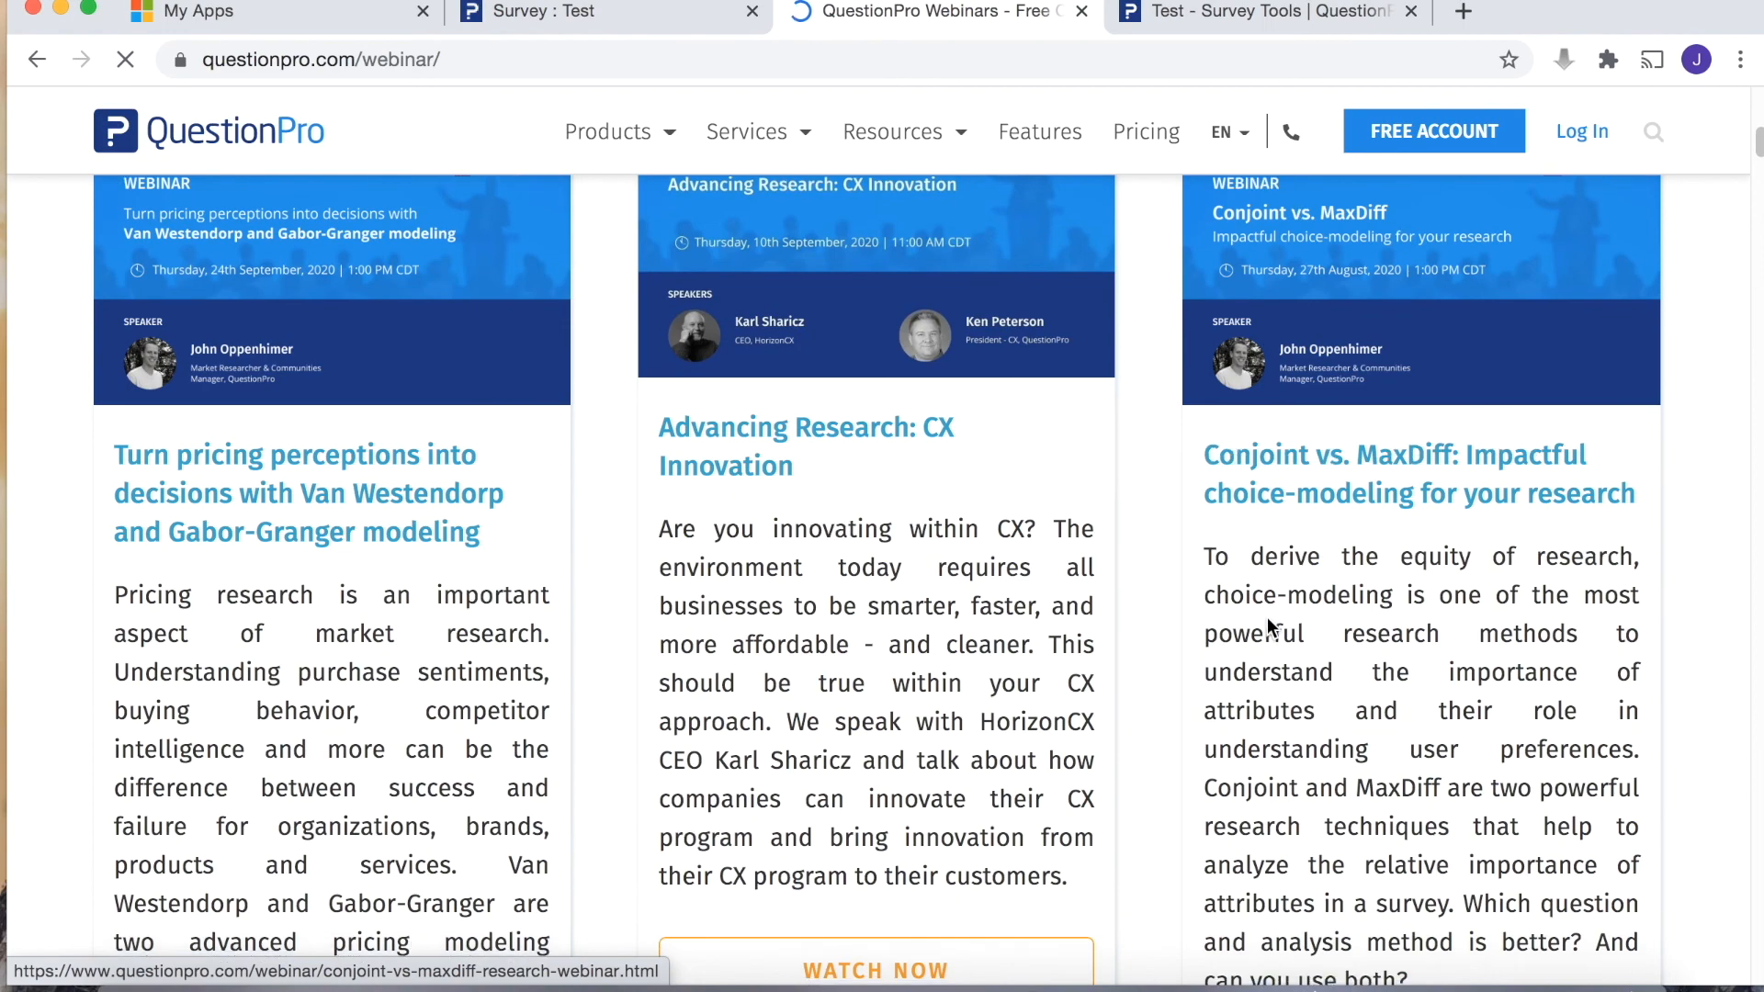
scroll(1265, 630, "down", 2)
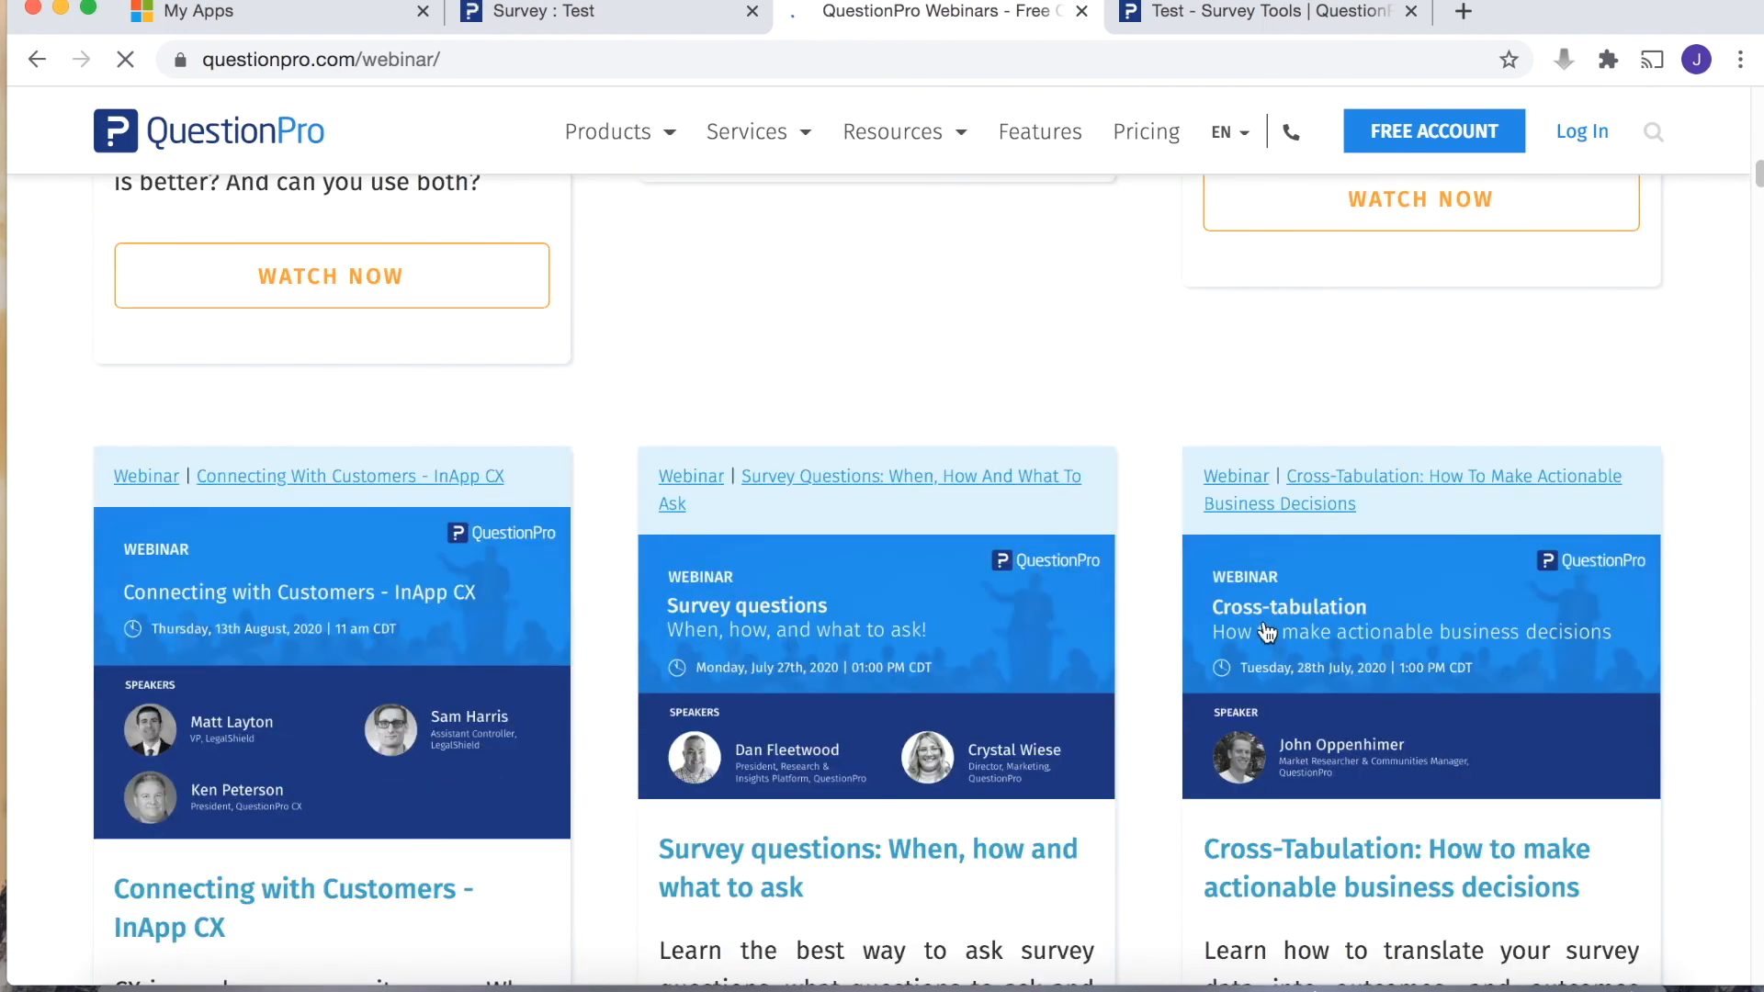
scroll(1266, 632, "down", 5)
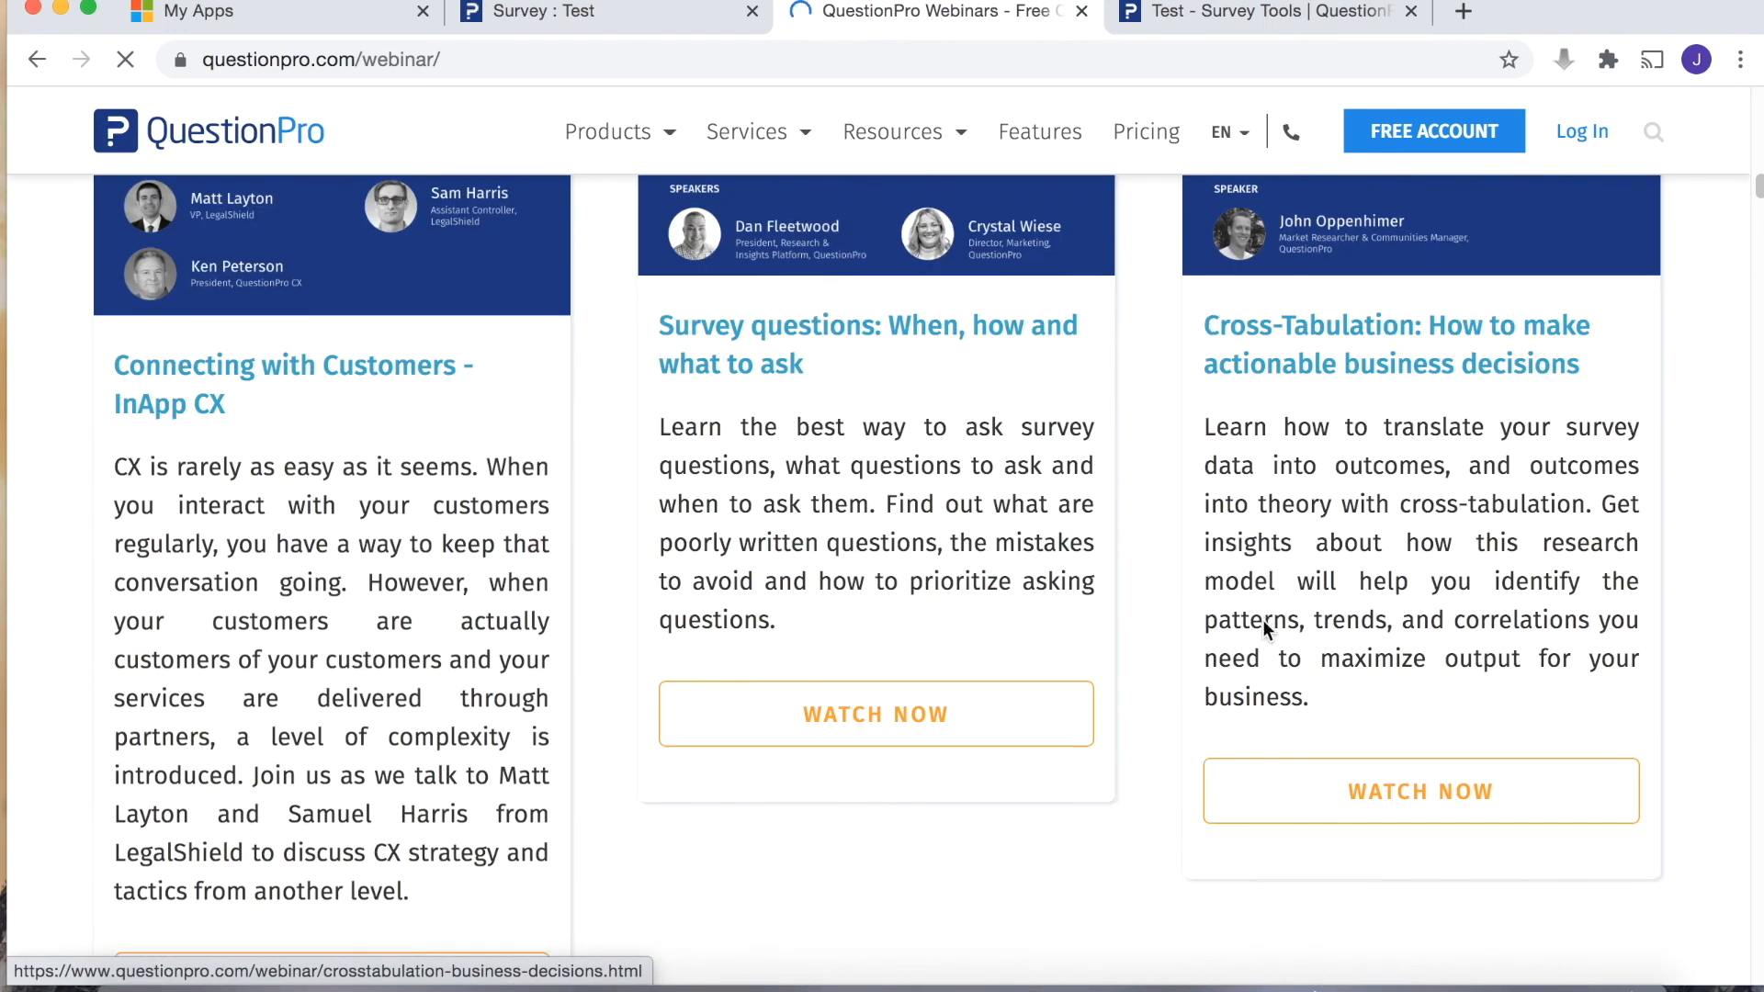
scroll(1262, 628, "down", 1)
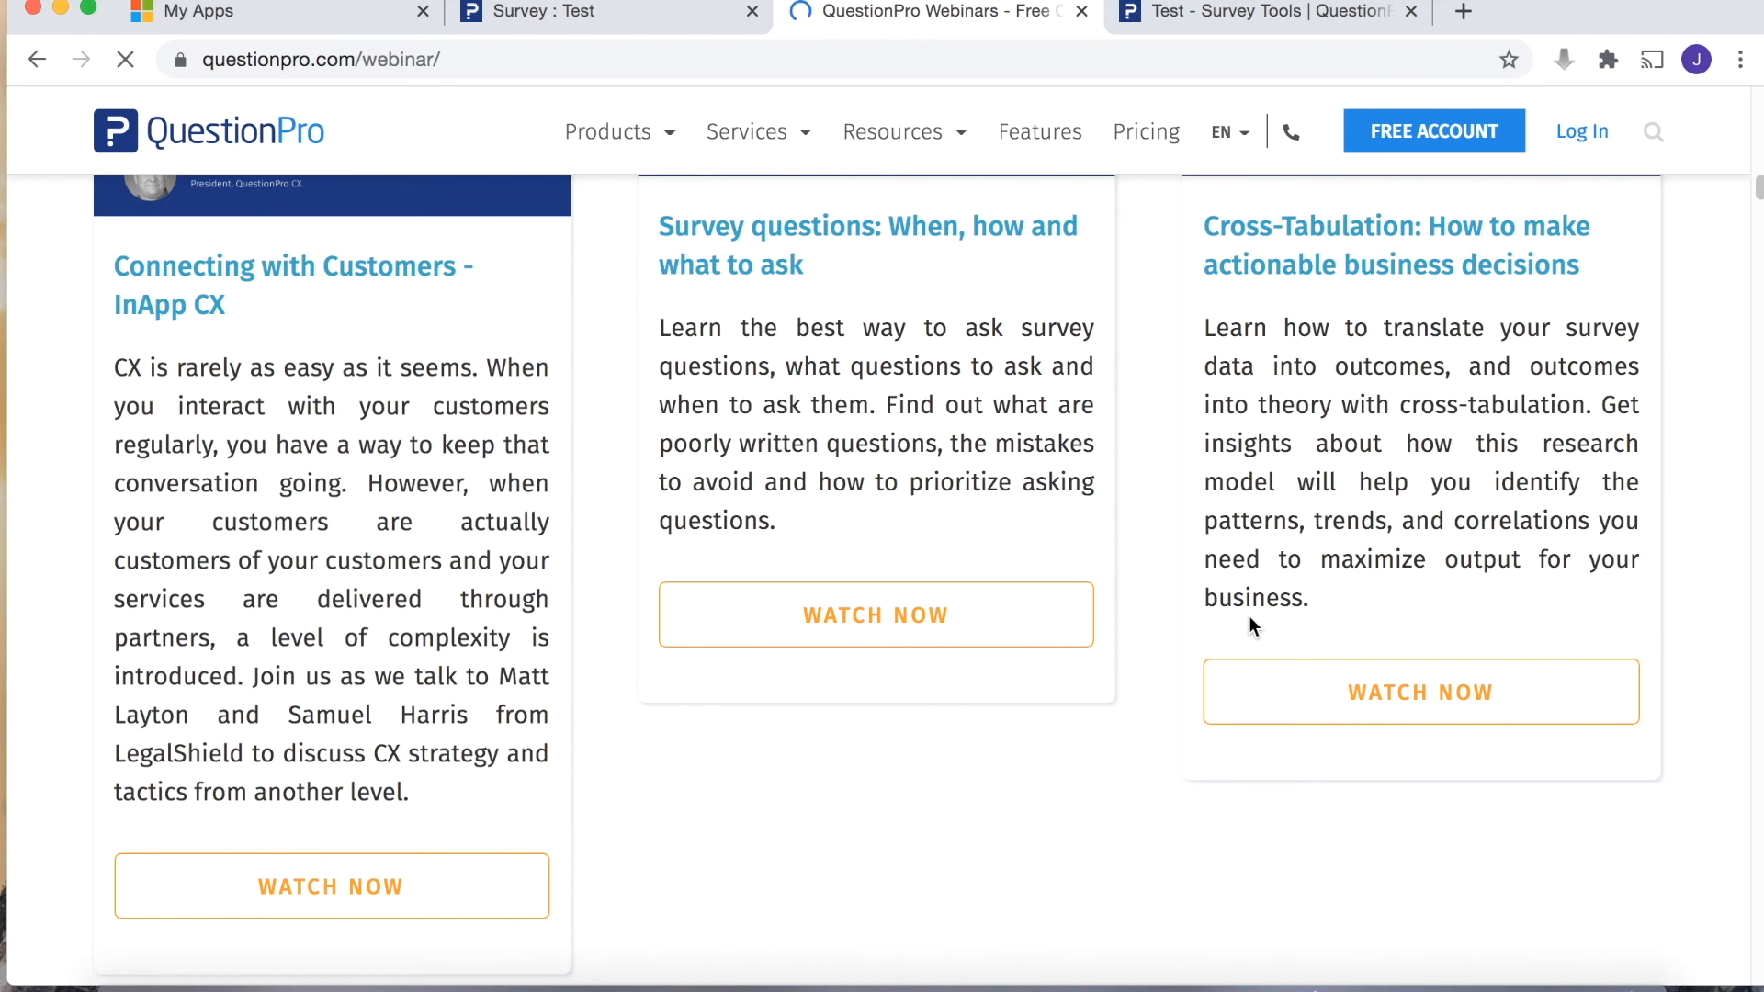